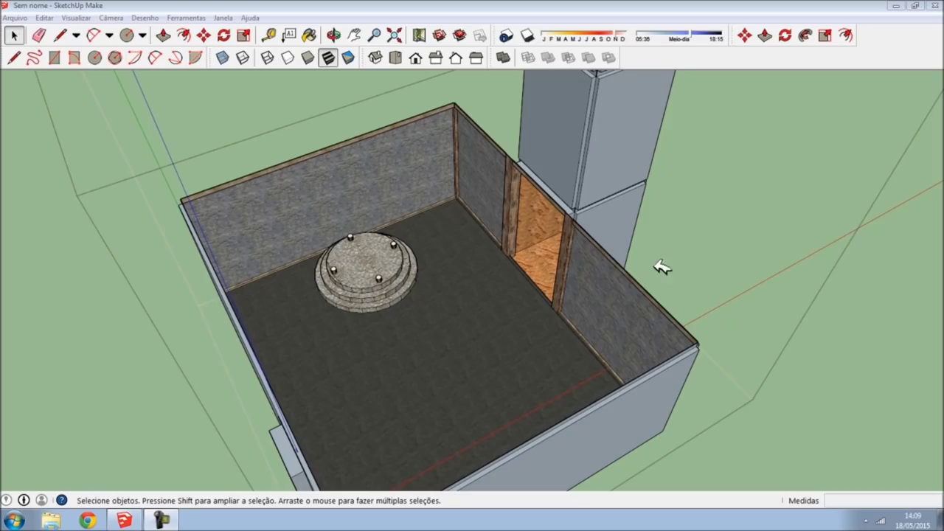
Orbit and zoom around the walled room model with its round platform.
{"action": "middle_click_drag", "start_coordinate": [576, 316], "coordinate": [596, 291]}
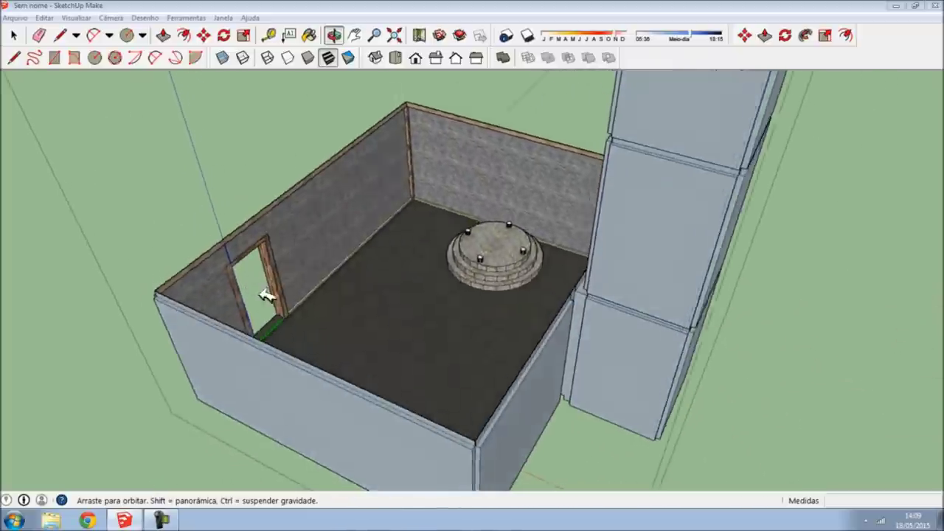
{"action": "key", "text": "s"}
{"action": "middle_click_drag", "start_coordinate": [544, 253], "coordinate": [404, 289]}
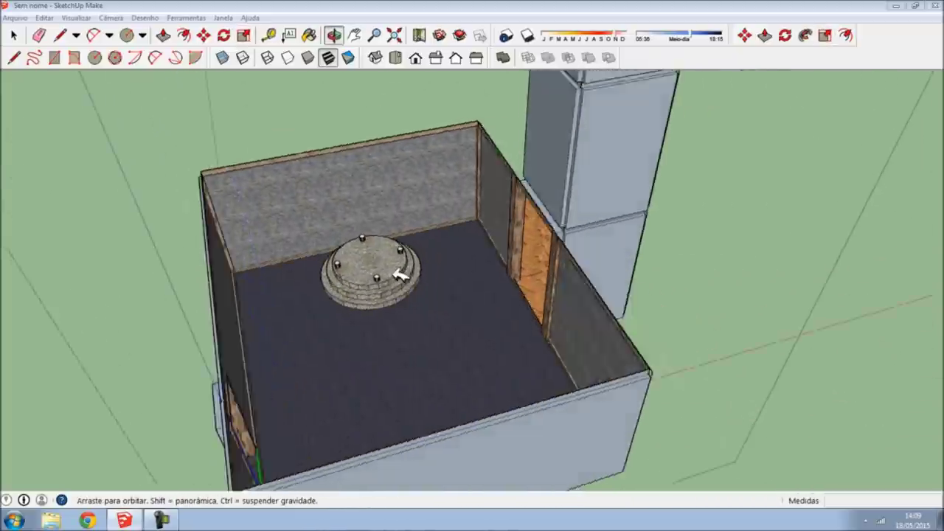
{"action": "mouse_move", "coordinate": [404, 289]}
{"action": "middle_mouse_down"}
{"action": "mouse_move", "coordinate": [447, 225]}
{"action": "mouse_move", "coordinate": [629, 181]}
{"action": "middle_mouse_up"}
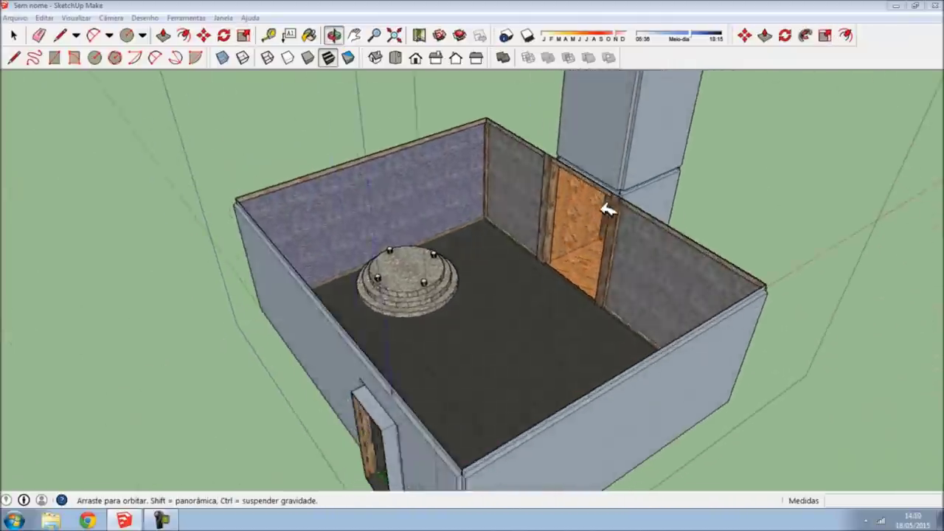
{"action": "scroll", "coordinate": [565, 238], "scroll_direction": "up", "scroll_amount": 3}
{"action": "scroll", "coordinate": [548, 261], "scroll_direction": "up", "scroll_amount": 3}
{"action": "mouse_move", "coordinate": [548, 261]}
{"action": "middle_mouse_down"}
{"action": "mouse_move", "coordinate": [575, 344]}
{"action": "mouse_move", "coordinate": [727, 270]}
{"action": "mouse_move", "coordinate": [596, 305]}
{"action": "mouse_move", "coordinate": [655, 235]}
{"action": "mouse_move", "coordinate": [598, 327]}
{"action": "mouse_move", "coordinate": [638, 215]}
{"action": "mouse_move", "coordinate": [729, 236]}
{"action": "mouse_move", "coordinate": [825, 232]}
{"action": "mouse_move", "coordinate": [868, 274]}
{"action": "mouse_move", "coordinate": [653, 474]}
{"action": "middle_mouse_up"}
{"action": "scroll", "coordinate": [462, 423], "scroll_direction": "down", "scroll_amount": 3}
Inspect the floor, doorway wall and column, then quit SketchUp to raise the save prompt.
{"action": "middle_click_drag", "start_coordinate": [462, 422], "coordinate": [447, 430]}
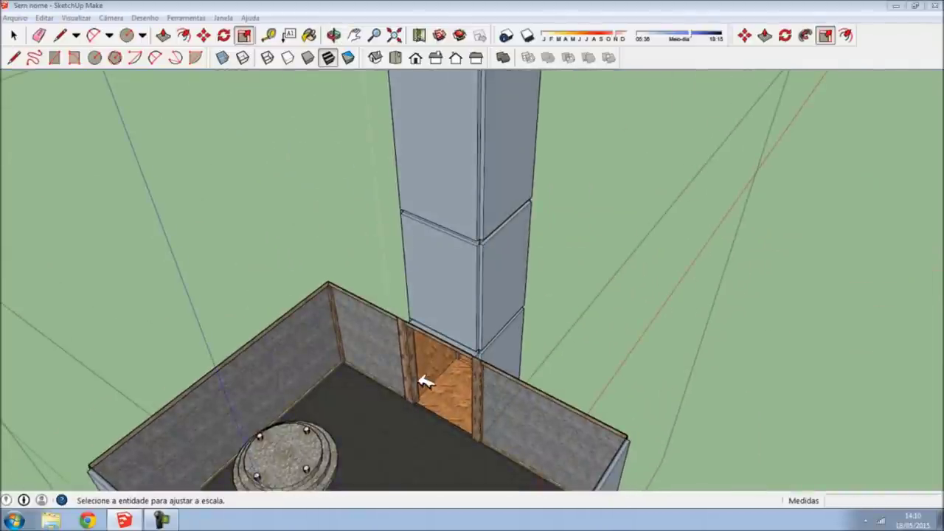
{"action": "mouse_move", "coordinate": [549, 268]}
{"action": "middle_mouse_down"}
{"action": "mouse_move", "coordinate": [531, 371]}
{"action": "mouse_move", "coordinate": [204, 347]}
{"action": "mouse_move", "coordinate": [485, 199]}
{"action": "mouse_move", "coordinate": [486, 118]}
{"action": "mouse_move", "coordinate": [482, 217]}
{"action": "mouse_move", "coordinate": [685, 217]}
{"action": "middle_mouse_up"}
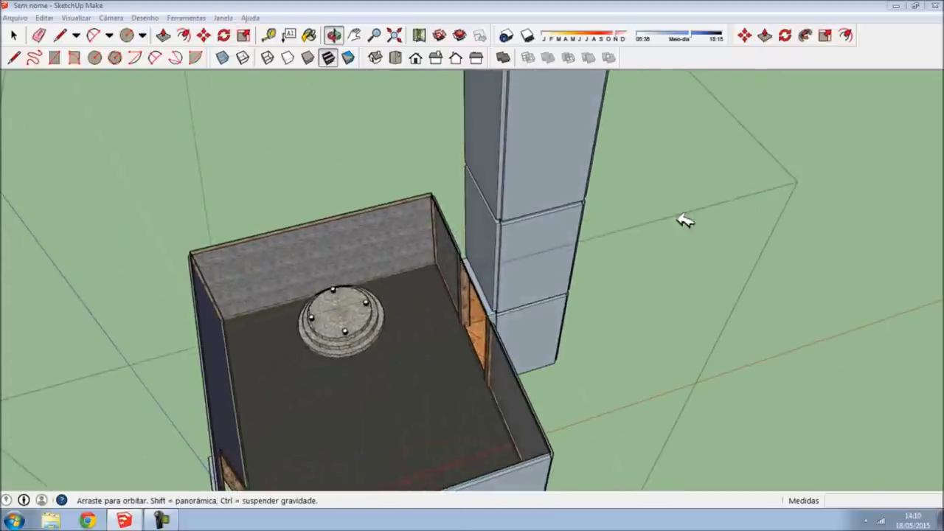
{"action": "mouse_move", "coordinate": [386, 347]}
{"action": "middle_mouse_down"}
{"action": "mouse_move", "coordinate": [489, 376]}
{"action": "mouse_move", "coordinate": [364, 362]}
{"action": "middle_mouse_up"}
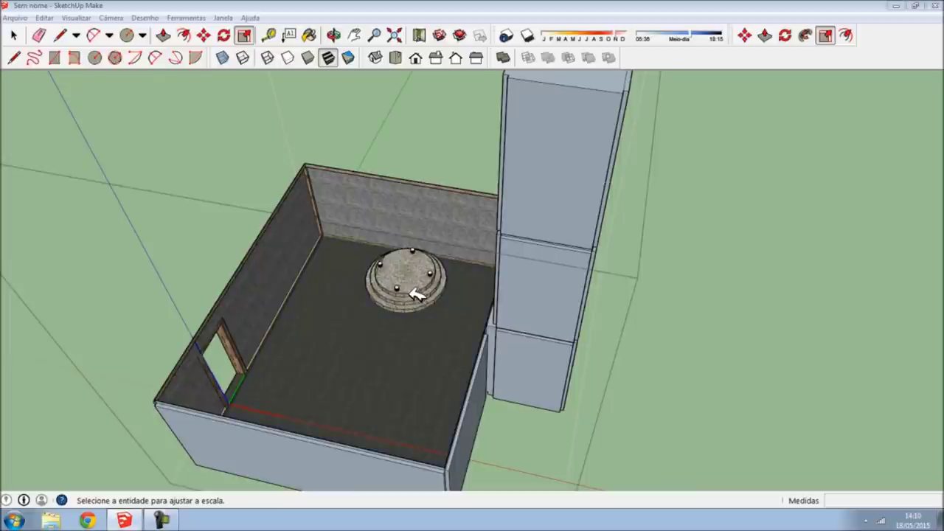
{"action": "mouse_move", "coordinate": [453, 308]}
{"action": "middle_mouse_down"}
{"action": "mouse_move", "coordinate": [368, 333]}
{"action": "mouse_move", "coordinate": [526, 337]}
{"action": "mouse_move", "coordinate": [303, 375]}
{"action": "middle_mouse_up"}
{"action": "scroll", "coordinate": [304, 374], "scroll_direction": "up", "scroll_amount": 2}
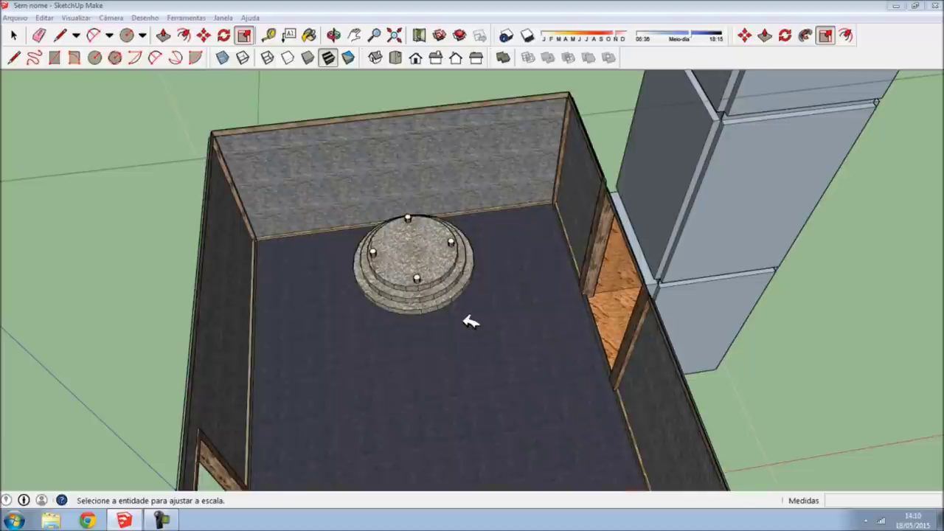
{"action": "scroll", "coordinate": [474, 330], "scroll_direction": "down", "scroll_amount": 3}
{"action": "left_click", "coordinate": [938, 4]}
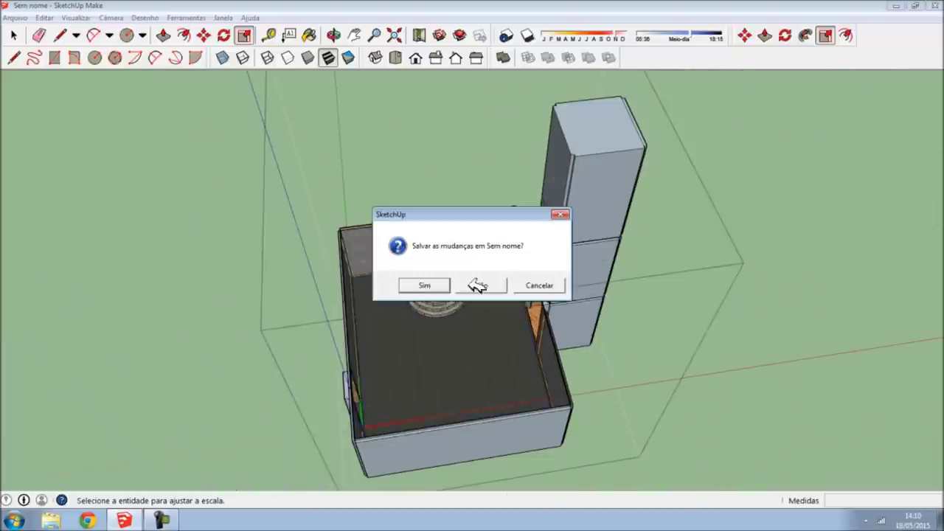
Discard the SketchUp changes and open the inner GameTerror_11 folder.
{"action": "left_click", "coordinate": [484, 284]}
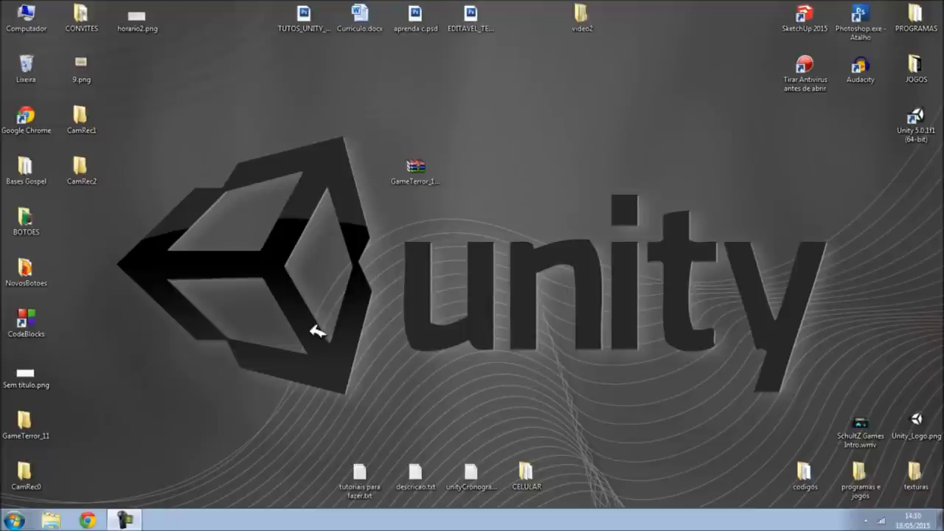
{"action": "left_click", "coordinate": [433, 170]}
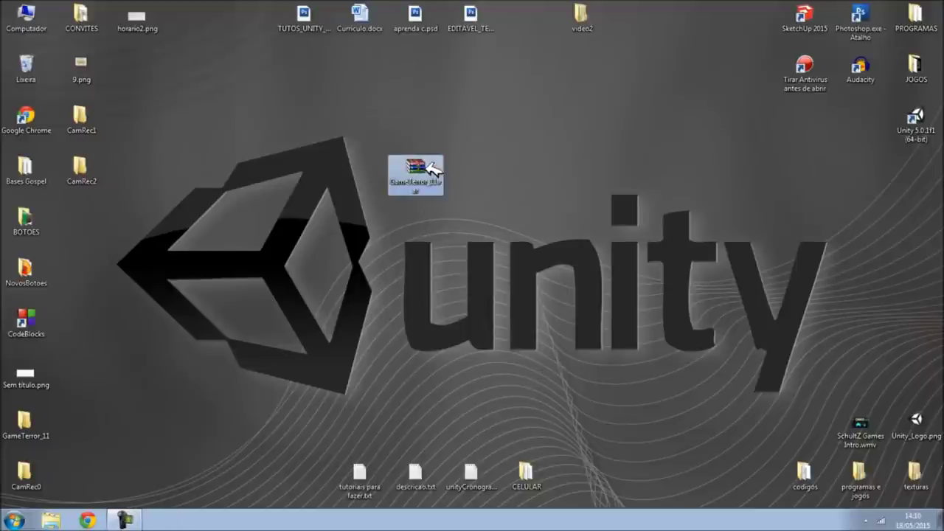
{"action": "double_click", "coordinate": [24, 420]}
{"action": "double_click", "coordinate": [181, 78]}
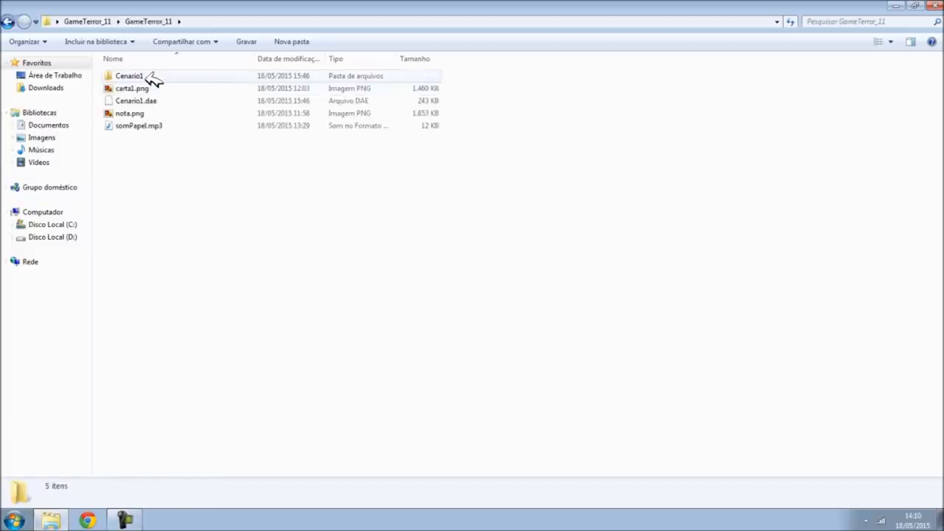
{"action": "left_click", "coordinate": [141, 75]}
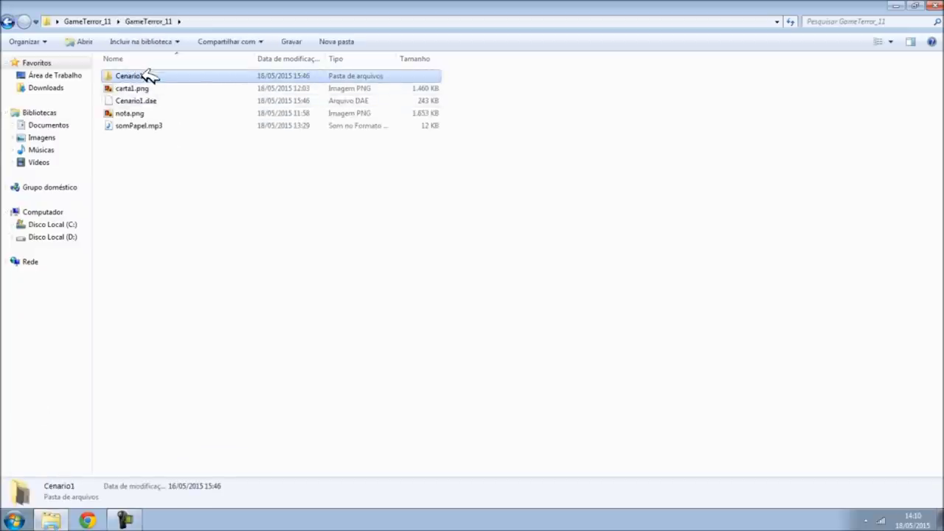
{"action": "left_click", "coordinate": [156, 99]}
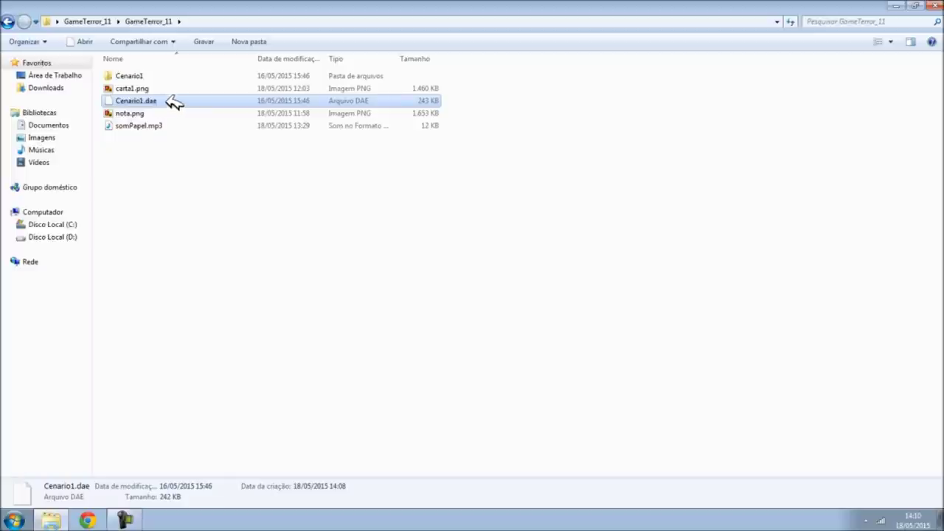
Preview carta1.png, nota.png and somPapel.mp3, then close Explorer and launch Unity.
{"action": "double_click", "coordinate": [140, 89]}
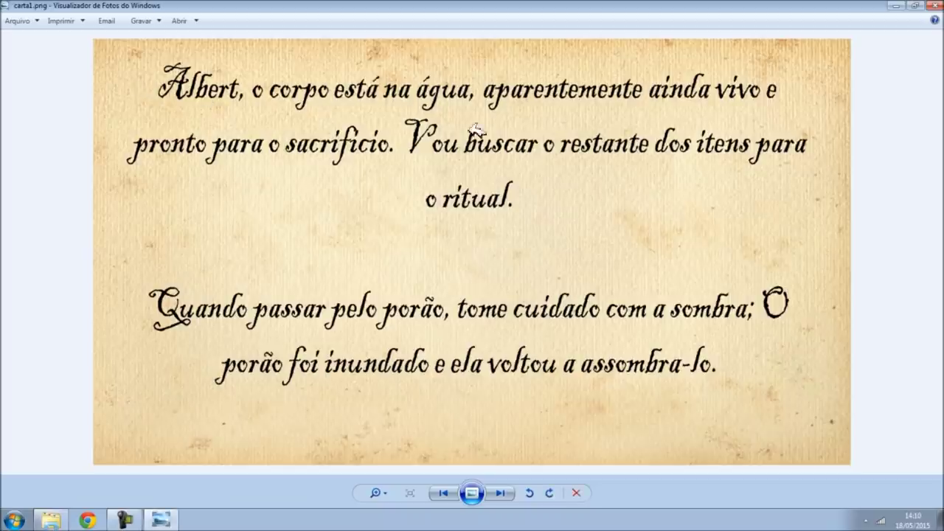
{"action": "left_click", "coordinate": [937, 6]}
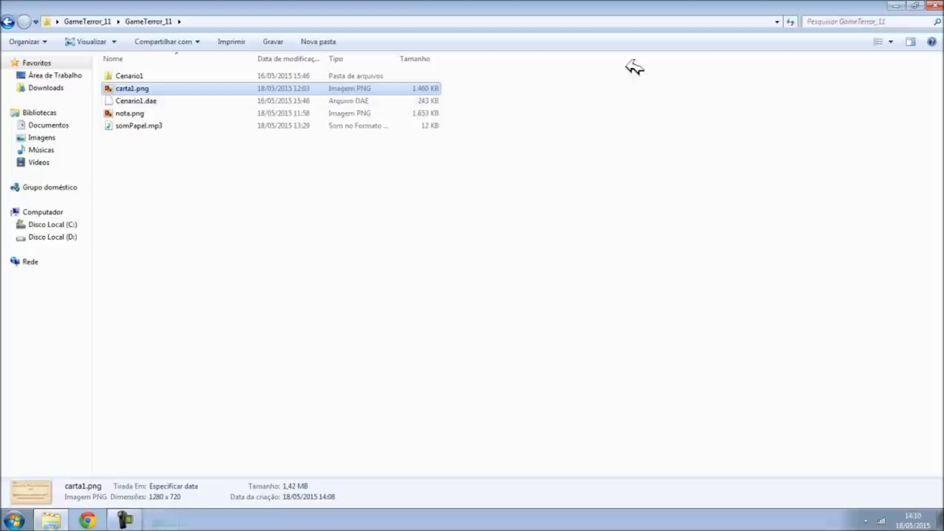
{"action": "double_click", "coordinate": [212, 110]}
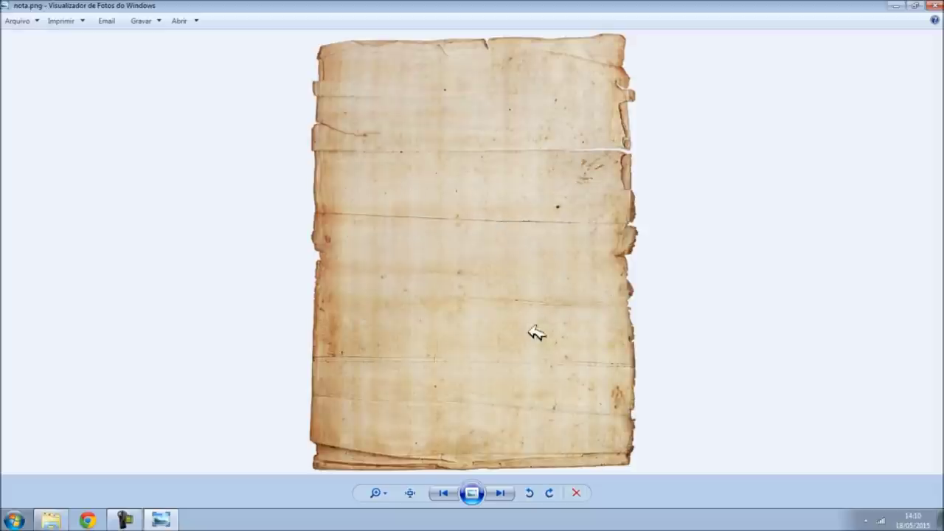
{"action": "left_click", "coordinate": [934, 6]}
{"action": "double_click", "coordinate": [137, 126]}
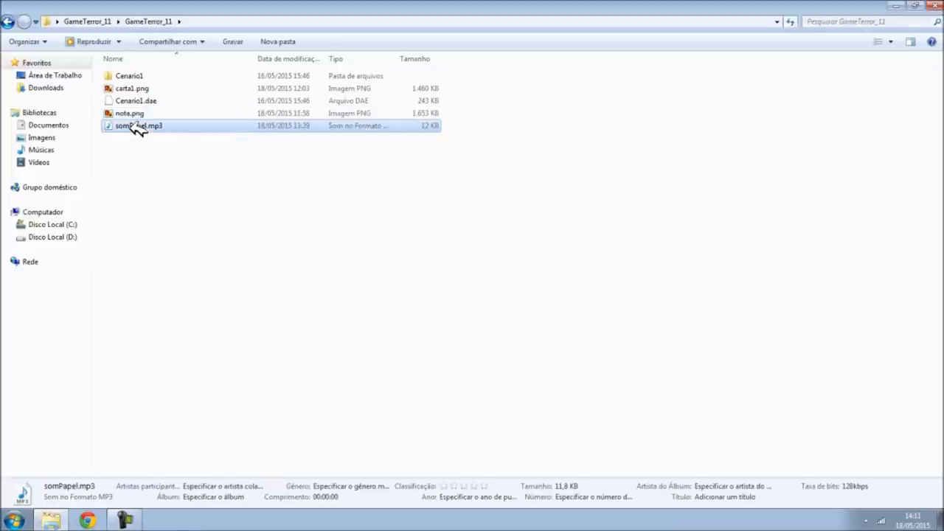
{"action": "left_click", "coordinate": [135, 9]}
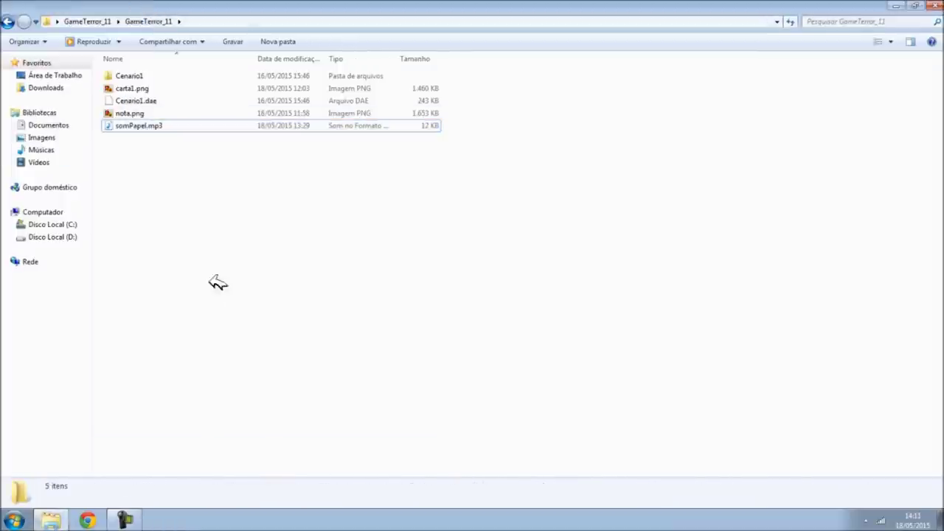
{"action": "left_click", "coordinate": [934, 5]}
{"action": "double_click", "coordinate": [915, 117]}
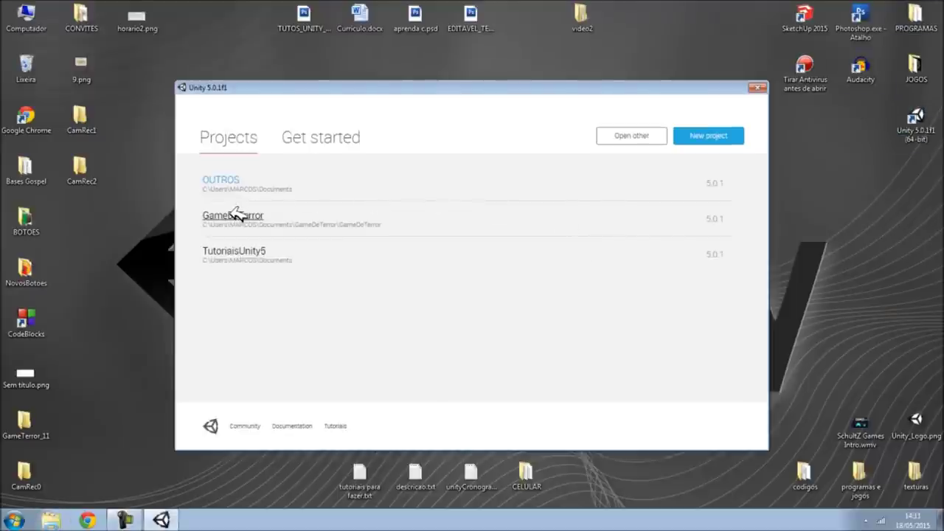
Open the GameDeTerror project's NIVEL1 scene and look around its pillar, brick walls and stairs.
{"action": "left_click", "coordinate": [236, 215]}
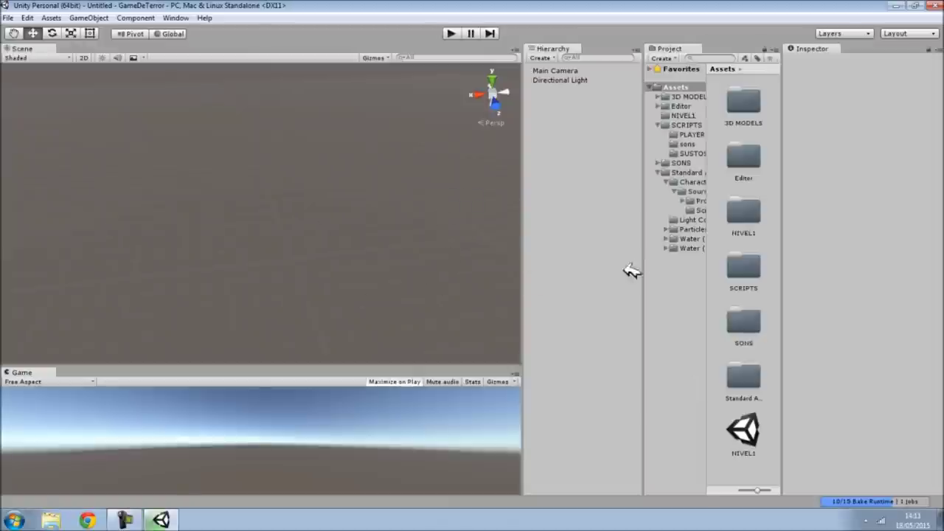
{"action": "double_click", "coordinate": [721, 435]}
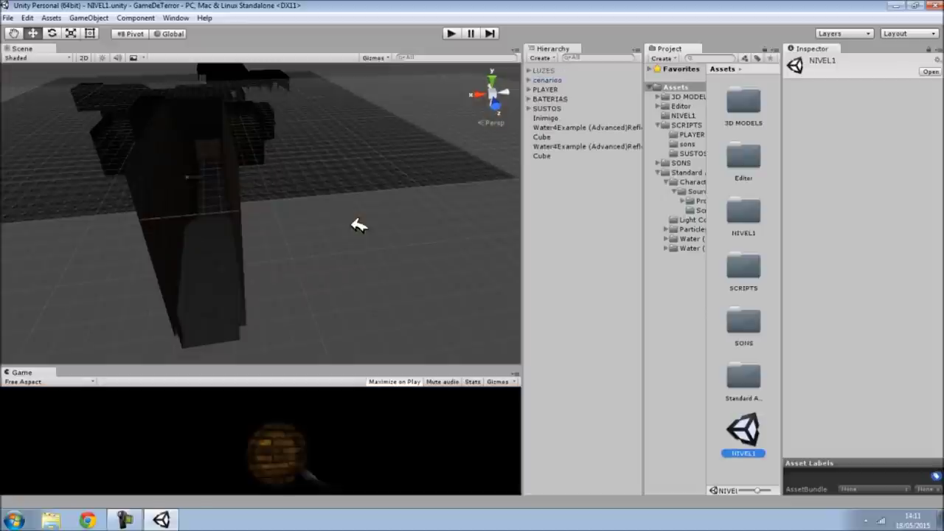
{"action": "mouse_move", "coordinate": [370, 219]}
{"action": "right_mouse_down"}
{"action": "mouse_move", "coordinate": [295, 248]}
{"action": "mouse_move", "coordinate": [896, 125]}
{"action": "right_mouse_up"}
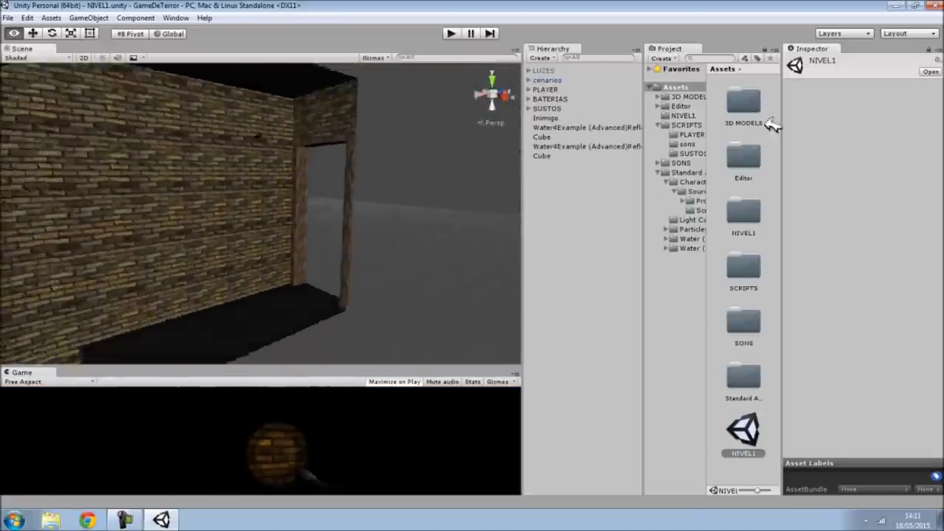
{"action": "mouse_move", "coordinate": [463, 225]}
{"action": "right_mouse_down"}
{"action": "mouse_move", "coordinate": [800, 193]}
{"action": "mouse_move", "coordinate": [128, 222]}
{"action": "mouse_move", "coordinate": [669, 189]}
{"action": "mouse_move", "coordinate": [255, 226]}
{"action": "mouse_move", "coordinate": [433, 301]}
{"action": "mouse_move", "coordinate": [143, 255]}
{"action": "right_mouse_up"}
{"action": "mouse_move", "coordinate": [403, 287]}
{"action": "right_mouse_down"}
{"action": "mouse_move", "coordinate": [464, 320]}
{"action": "mouse_move", "coordinate": [506, 322]}
{"action": "mouse_move", "coordinate": [276, 281]}
{"action": "mouse_move", "coordinate": [110, 263]}
{"action": "mouse_move", "coordinate": [67, 272]}
{"action": "mouse_move", "coordinate": [110, 267]}
{"action": "mouse_move", "coordinate": [124, 294]}
{"action": "mouse_move", "coordinate": [163, 322]}
{"action": "mouse_move", "coordinate": [179, 227]}
{"action": "right_mouse_up"}
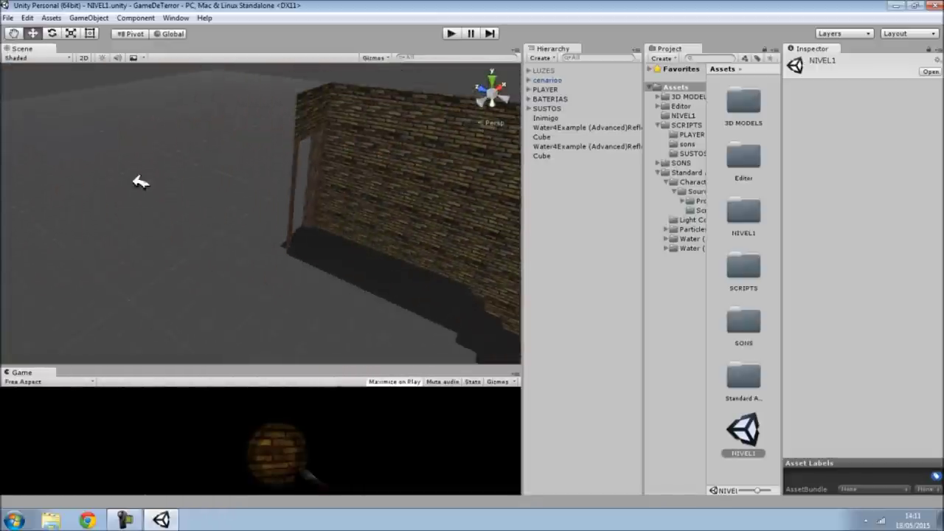
{"action": "left_click", "coordinate": [8, 18]}
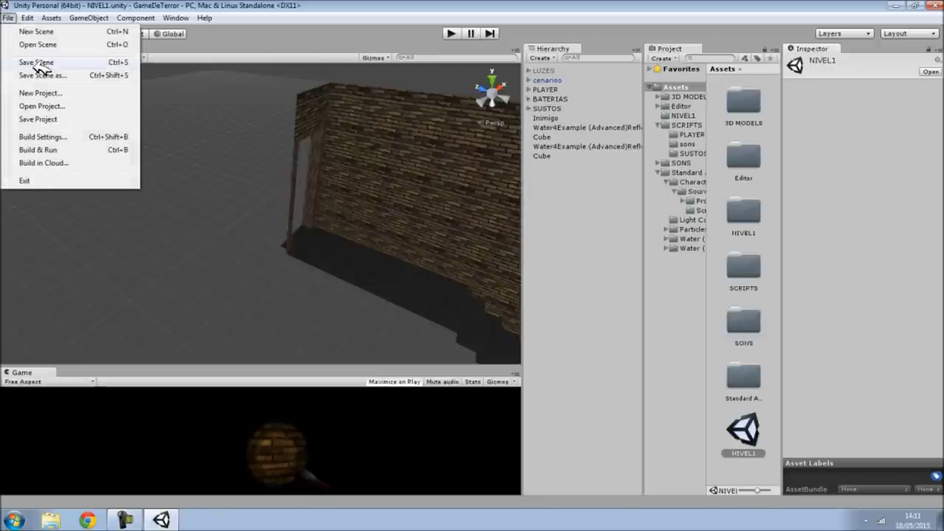
Start a new scene with only a camera and light, saved as CenaInicial.unity in Assets.
{"action": "left_click", "coordinate": [36, 31]}
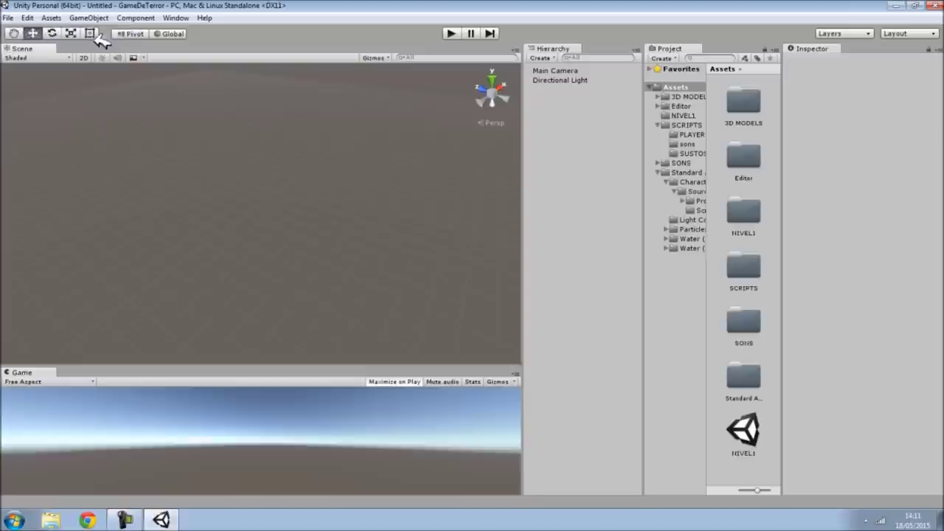
{"action": "left_click", "coordinate": [8, 16]}
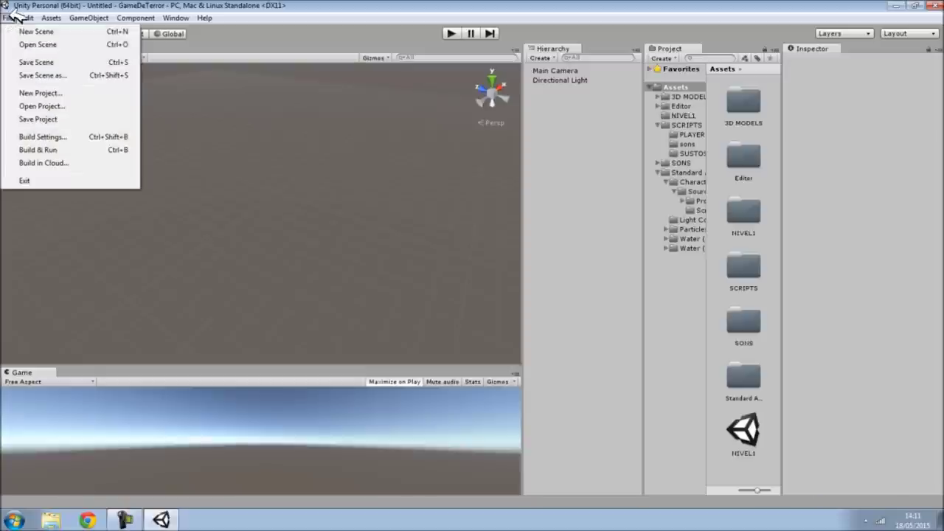
{"action": "left_click", "coordinate": [34, 63]}
{"action": "type", "text": "C"}
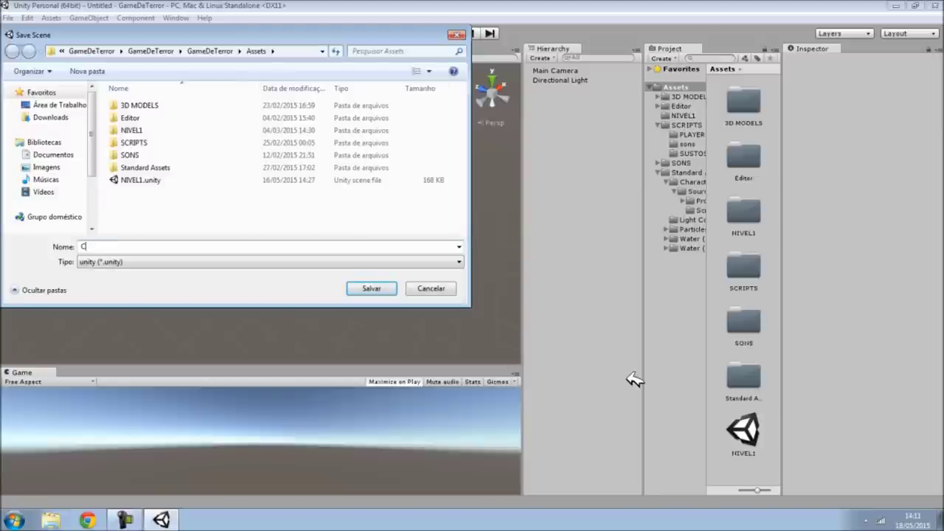
{"action": "type", "text": "enaInicial"}
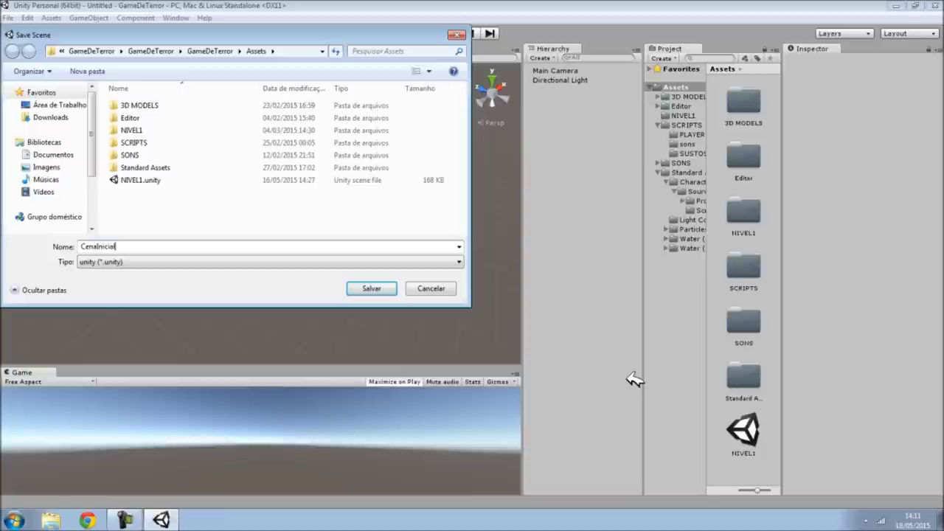
{"action": "left_click", "coordinate": [375, 290]}
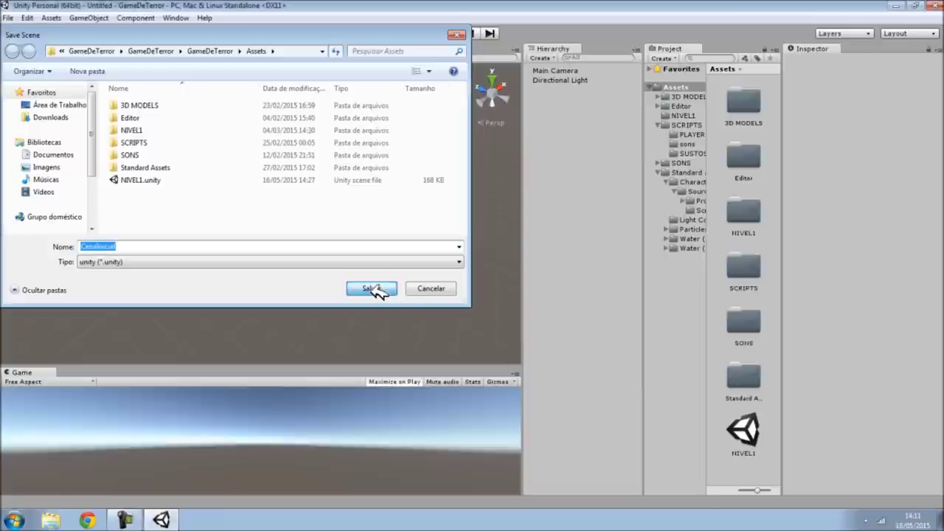
{"action": "left_click", "coordinate": [9, 17]}
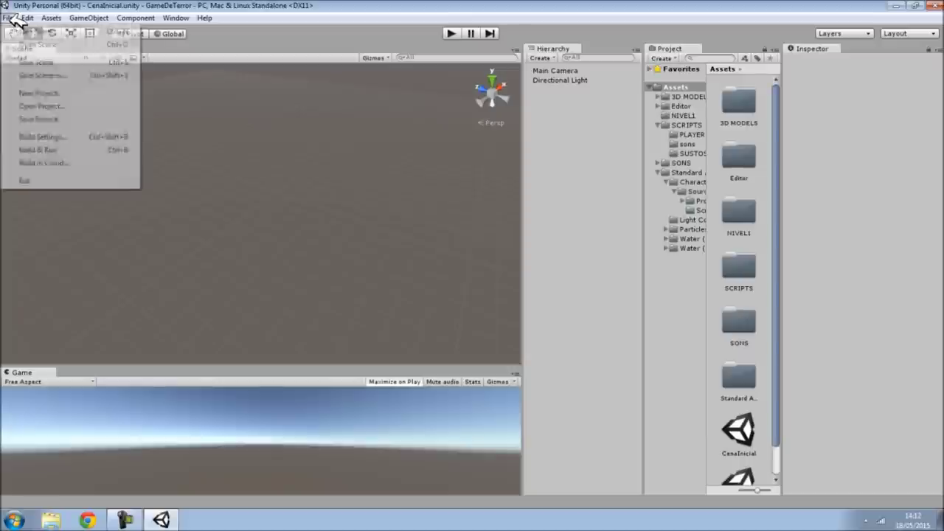
Add CenaInicial to Scenes In Build and move it above NIVEL1 to index 0.
{"action": "left_click", "coordinate": [38, 138]}
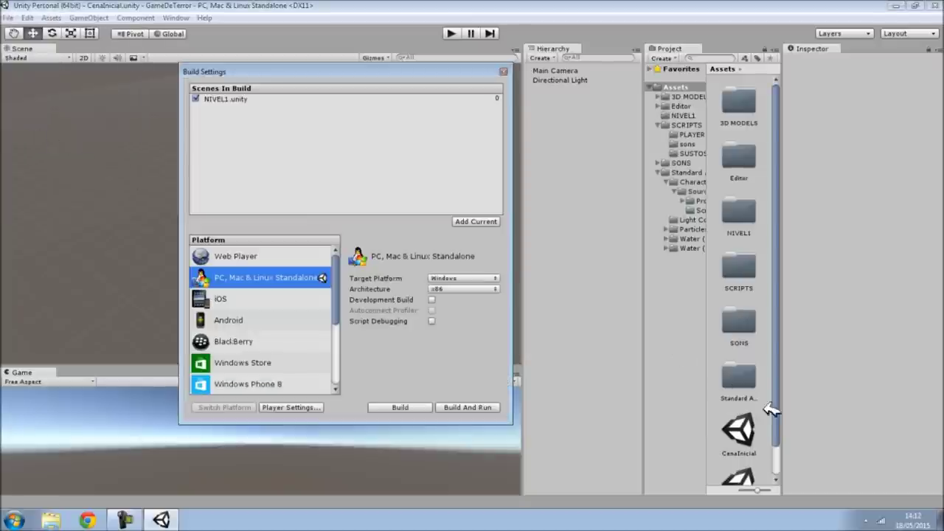
{"action": "scroll", "coordinate": [754, 441], "scroll_direction": "down", "scroll_amount": 1}
{"action": "left_click_drag", "start_coordinate": [744, 402], "coordinate": [271, 111]}
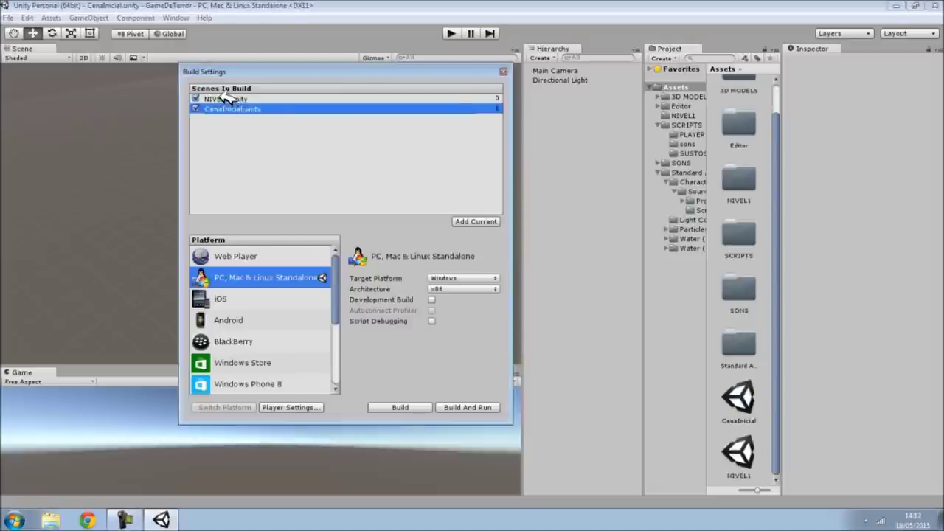
{"action": "left_click_drag", "start_coordinate": [231, 98], "coordinate": [276, 101]}
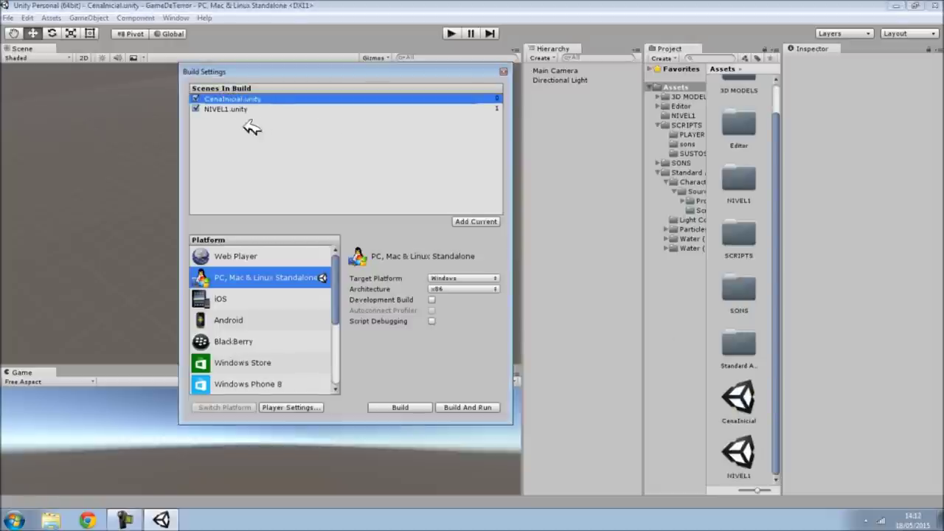
{"action": "left_click", "coordinate": [503, 72]}
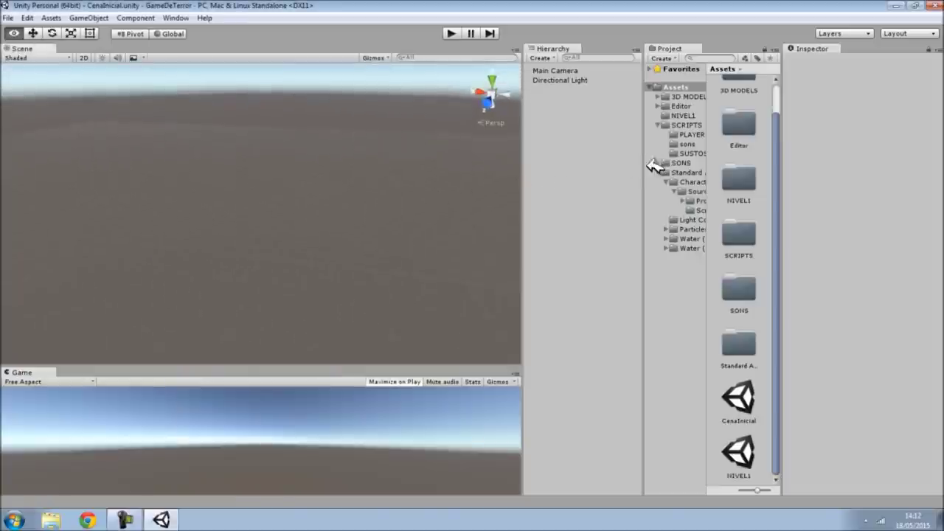
Switch to the Move tool, collapse SCRIPTS and Standard Assets, show 3D MODELS, and minimise Unity.
{"action": "key", "text": "w"}
{"action": "left_click", "coordinate": [663, 127]}
{"action": "left_click", "coordinate": [658, 144]}
{"action": "left_click", "coordinate": [689, 96]}
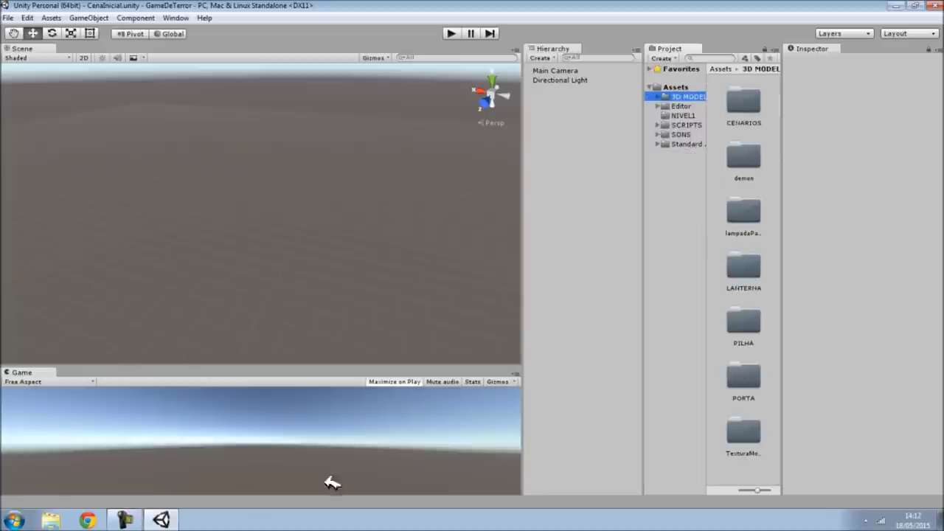
{"action": "left_click", "coordinate": [166, 517]}
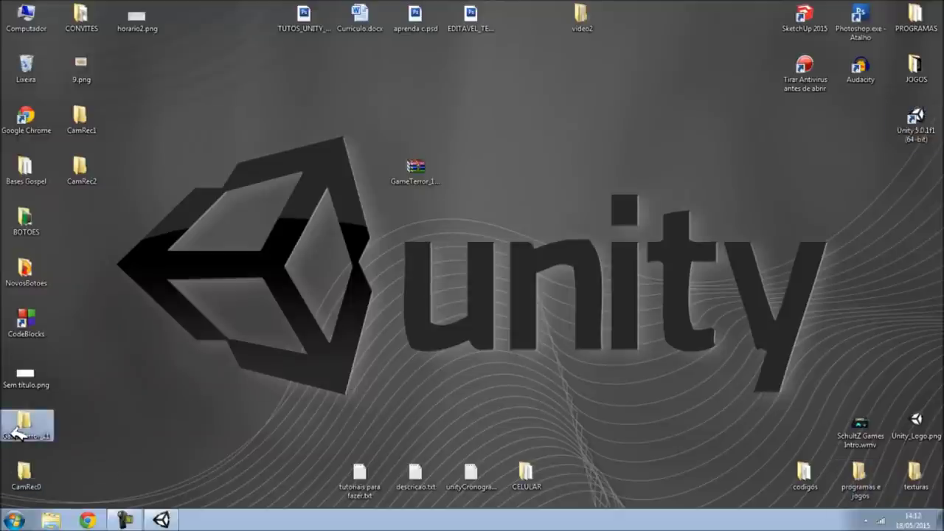
Create a new folder named CenarioCena1 inside the GameTerror_11 folder.
{"action": "double_click", "coordinate": [17, 435]}
{"action": "double_click", "coordinate": [164, 76]}
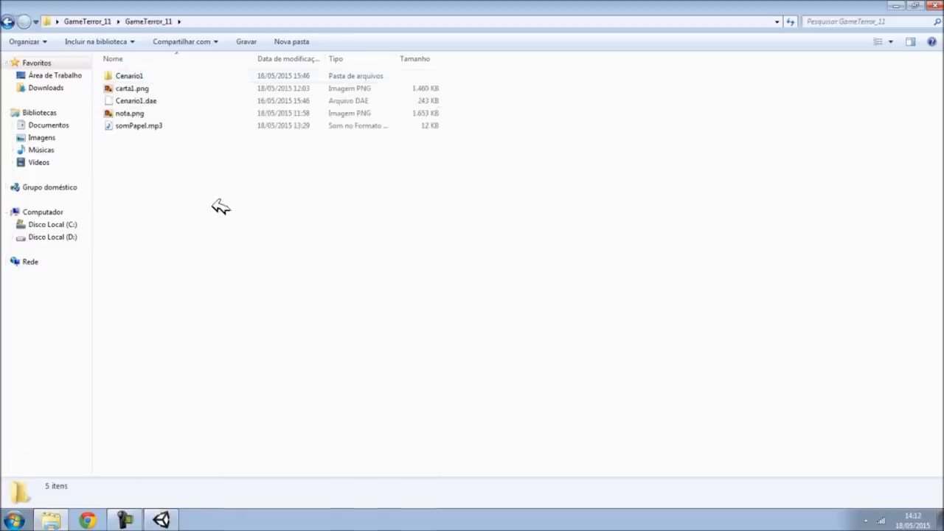
{"action": "right_click", "coordinate": [212, 207]}
{"action": "mouse_move", "coordinate": [268, 364]}
{"action": "left_click", "coordinate": [442, 185]}
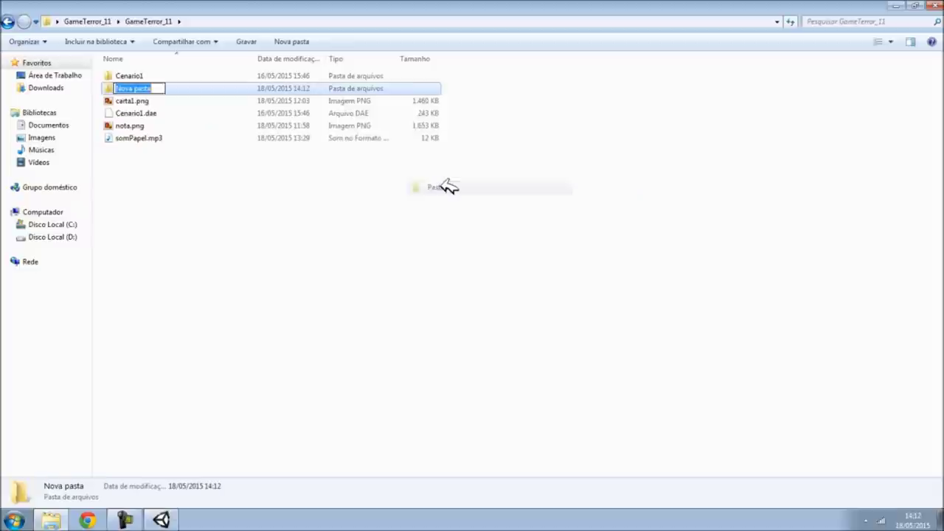
{"action": "type", "text": "Ce"}
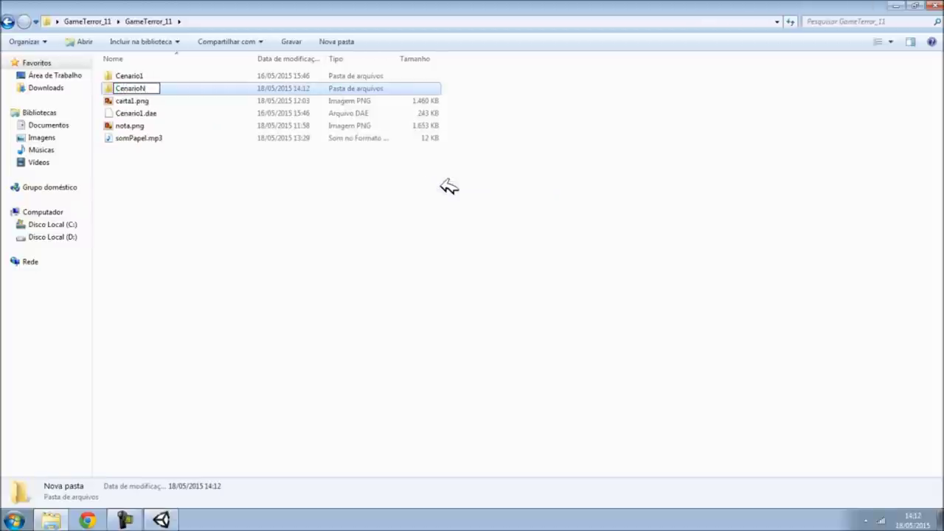
{"action": "type", "text": "na1"}
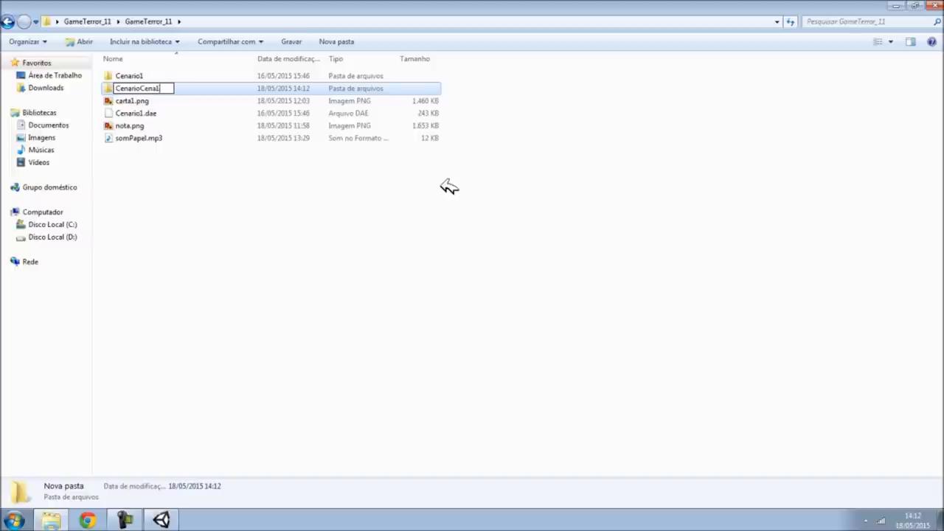
{"action": "left_click", "coordinate": [350, 199]}
Move Cenario1 and Cenario1.dae into CenarioCena1, then drag that folder over to Unity.
{"action": "left_click", "coordinate": [157, 112]}
{"action": "left_click", "coordinate": [138, 78], "text": "ctrl"}
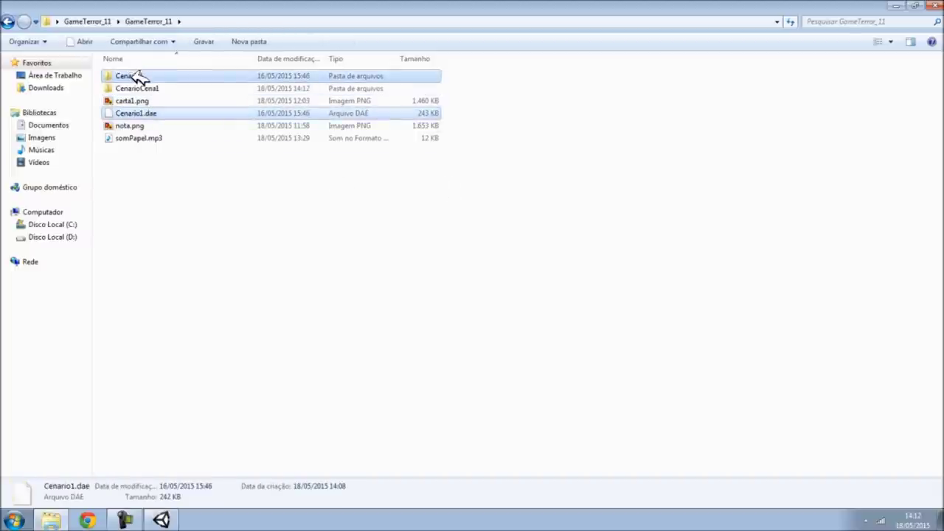
{"action": "mouse_move", "coordinate": [139, 77]}
{"action": "left_mouse_down"}
{"action": "mouse_move", "coordinate": [154, 89]}
{"action": "mouse_move", "coordinate": [171, 520]}
{"action": "left_mouse_up"}
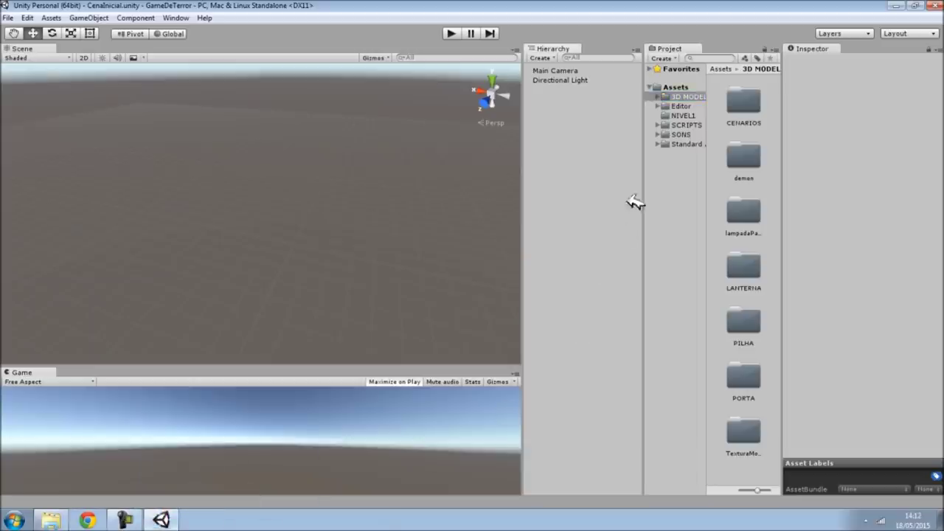
{"action": "left_click_drag", "start_coordinate": [171, 521], "coordinate": [689, 94]}
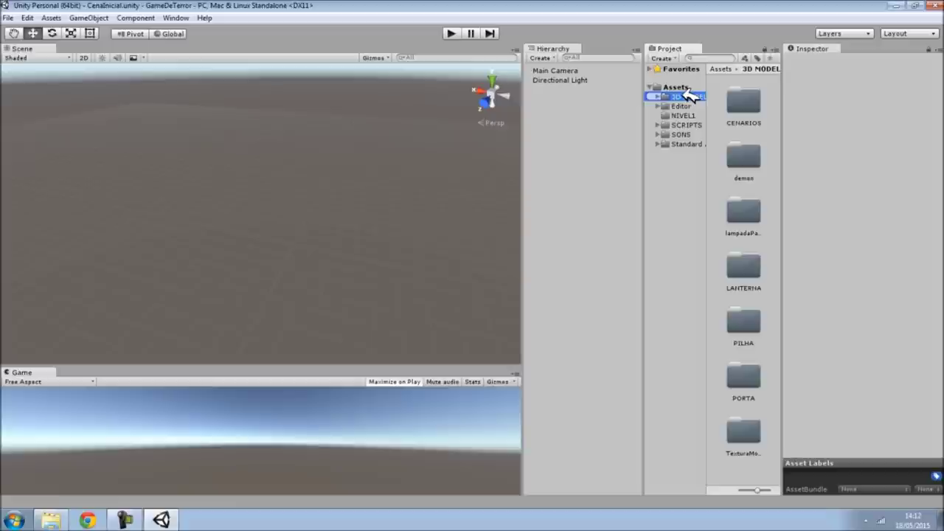
Import CenarioCena1 into 3D MODELS and place the Cenario1 room model in the scene.
{"action": "left_click_drag", "start_coordinate": [689, 94], "coordinate": [689, 95]}
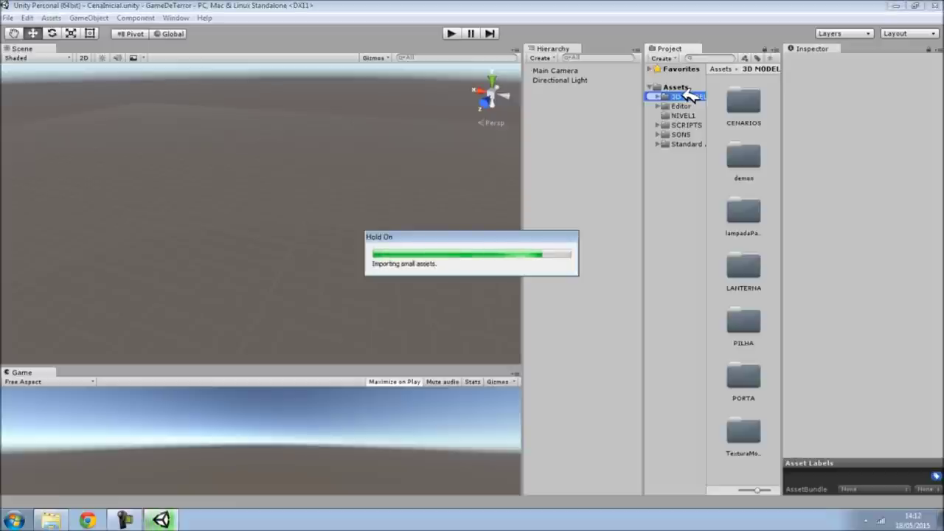
{"action": "scroll", "coordinate": [742, 383], "scroll_direction": "down", "scroll_amount": 1}
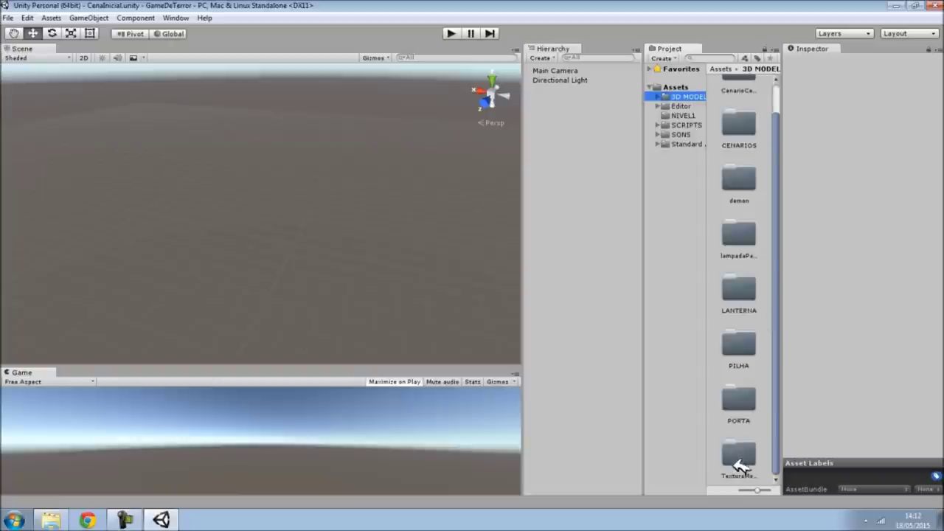
{"action": "scroll", "coordinate": [767, 175], "scroll_direction": "up", "scroll_amount": 1}
{"action": "double_click", "coordinate": [739, 103]}
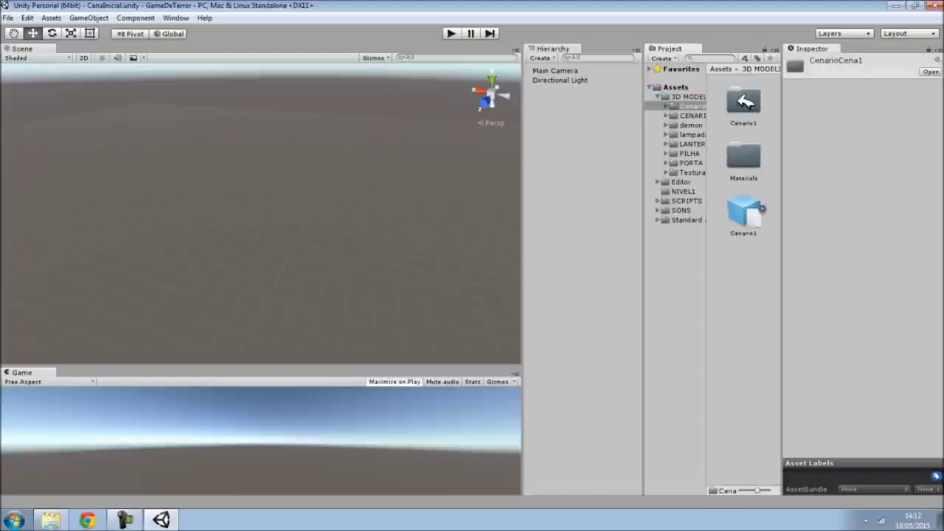
{"action": "mouse_move", "coordinate": [743, 210]}
{"action": "left_mouse_down"}
{"action": "mouse_move", "coordinate": [396, 177]}
{"action": "mouse_move", "coordinate": [155, 141]}
{"action": "left_mouse_up"}
{"action": "right_click_drag", "start_coordinate": [384, 105], "coordinate": [229, 286]}
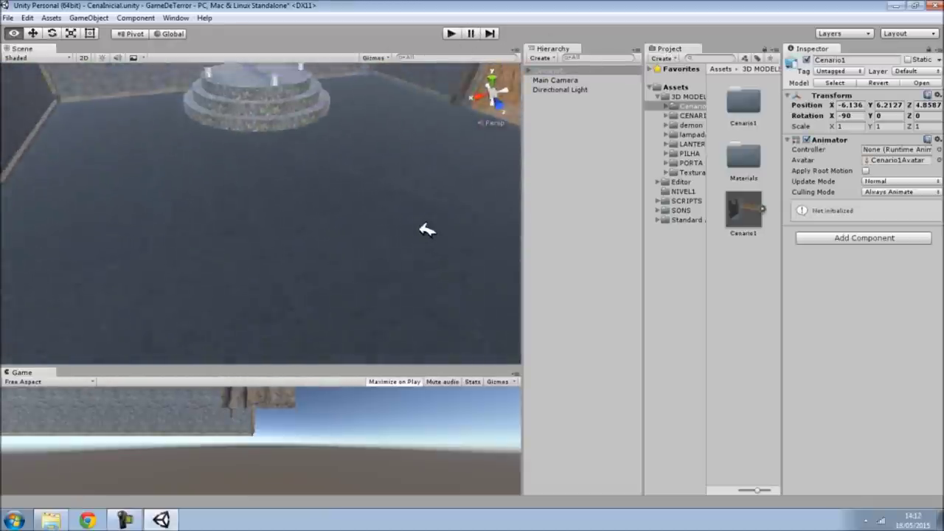
{"action": "mouse_move", "coordinate": [230, 286]}
{"action": "right_mouse_down"}
{"action": "mouse_move", "coordinate": [583, 99]}
{"action": "mouse_move", "coordinate": [501, 143]}
{"action": "right_mouse_up"}
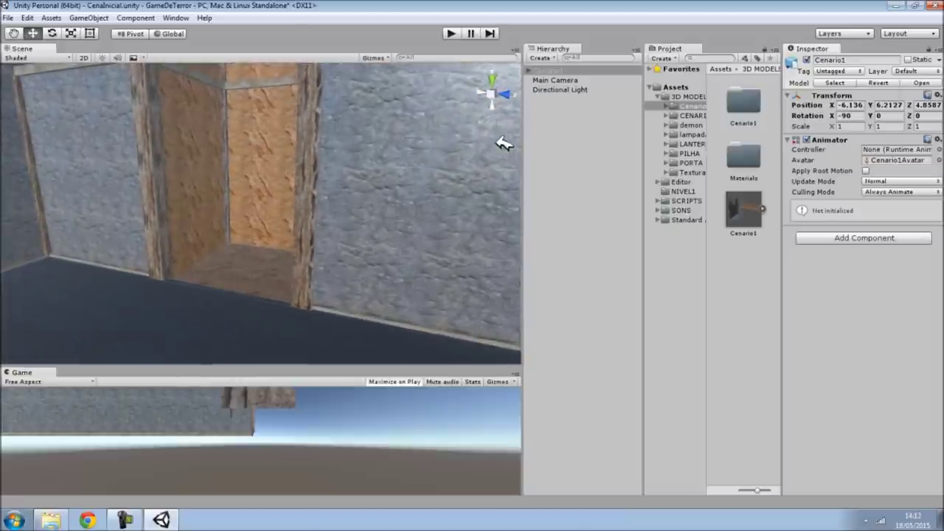
Save the CenaInicial scene and return to the top-level Assets view.
{"action": "left_click", "coordinate": [9, 18]}
{"action": "left_click", "coordinate": [34, 63]}
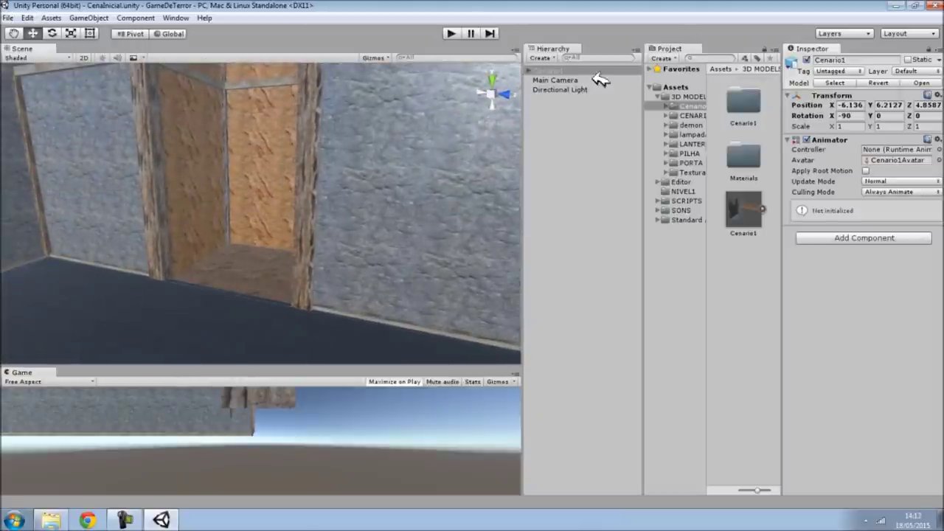
{"action": "left_click", "coordinate": [672, 87]}
{"action": "scroll", "coordinate": [738, 442], "scroll_direction": "down", "scroll_amount": 2}
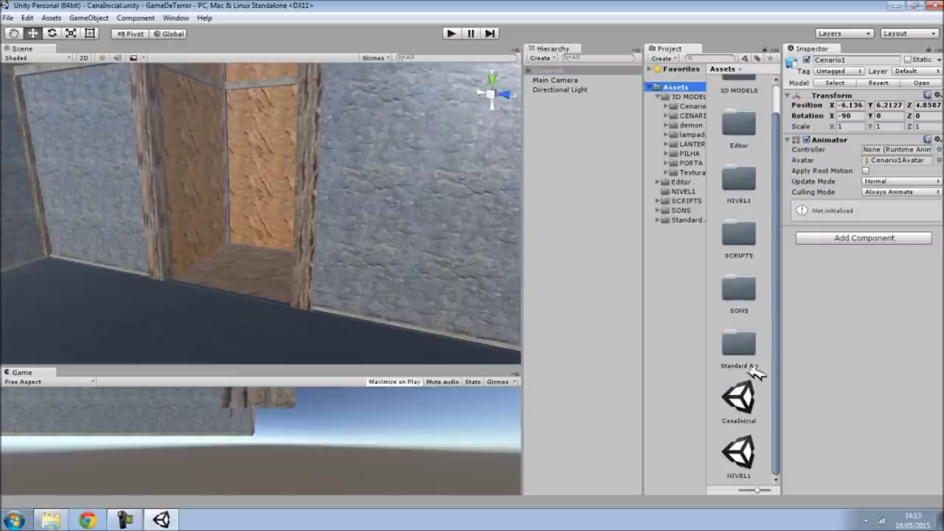
{"action": "left_click", "coordinate": [739, 446]}
{"action": "double_click", "coordinate": [740, 450]}
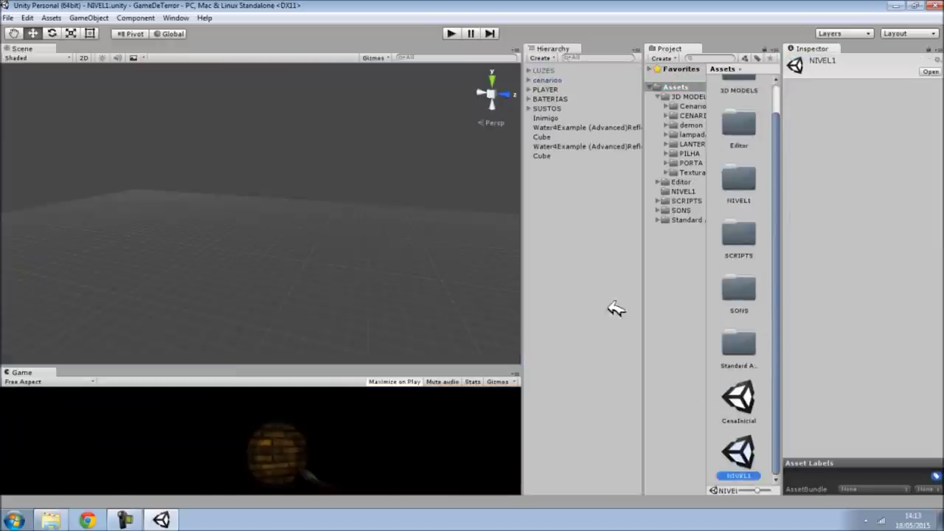
{"action": "left_click", "coordinate": [547, 80]}
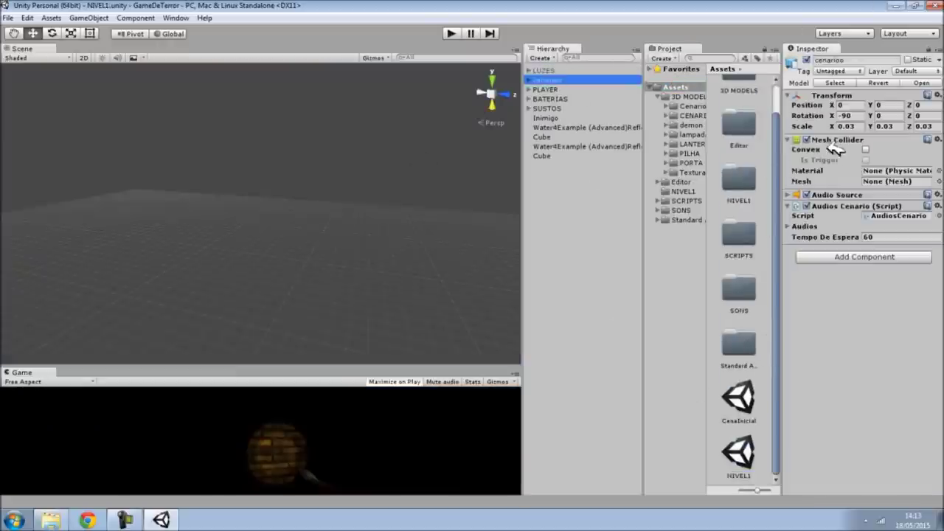
{"action": "left_click_drag", "start_coordinate": [449, 148], "coordinate": [669, 260], "text": "alt"}
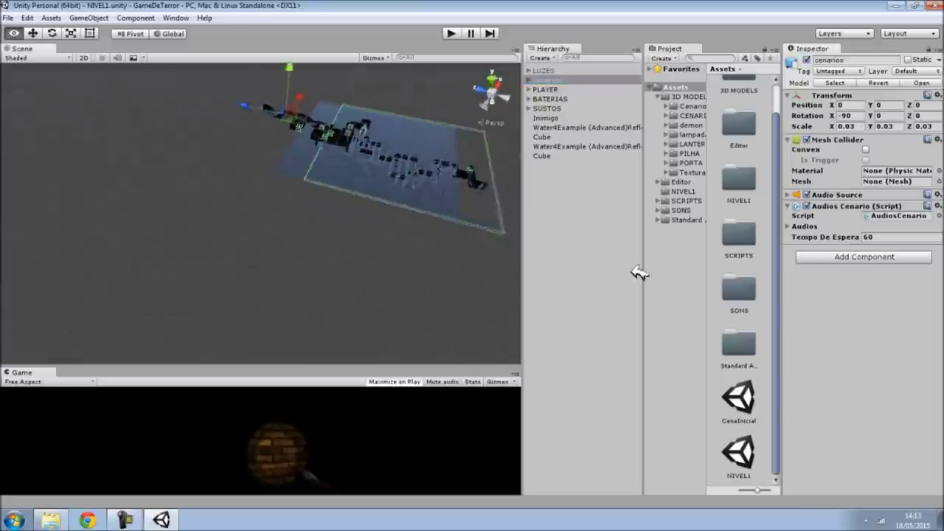
{"action": "key", "text": "f"}
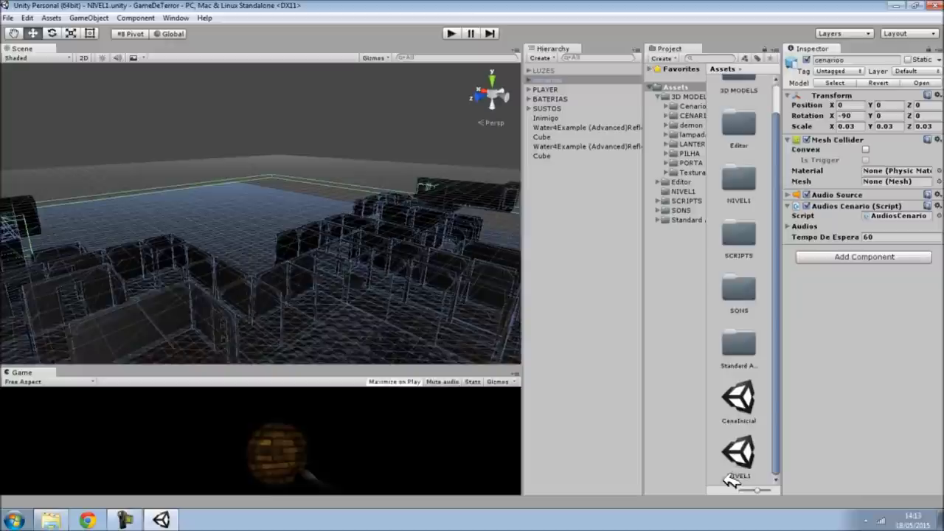
{"action": "double_click", "coordinate": [752, 427]}
{"action": "left_click", "coordinate": [564, 70]}
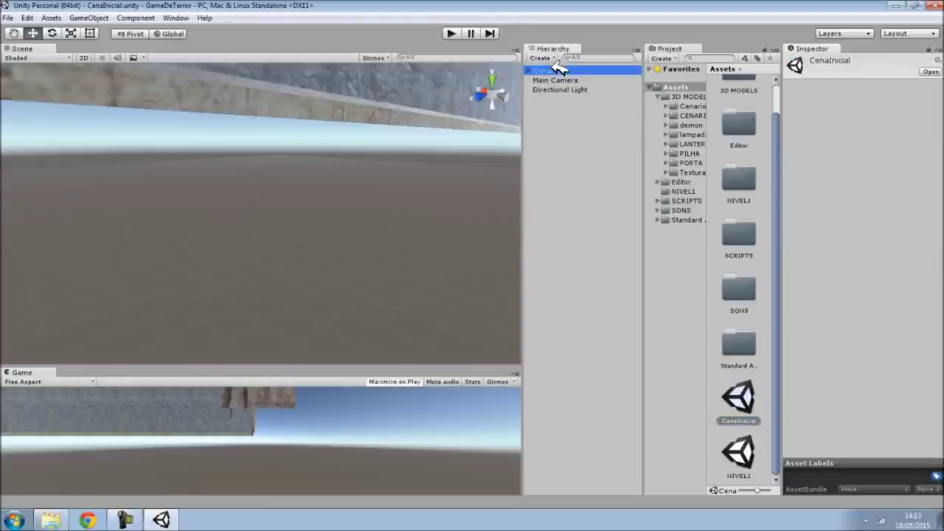
Set Cenario1's Transform Scale X, Y and Z to 0.03.
{"action": "left_click", "coordinate": [859, 126]}
{"action": "type", "text": "0."}
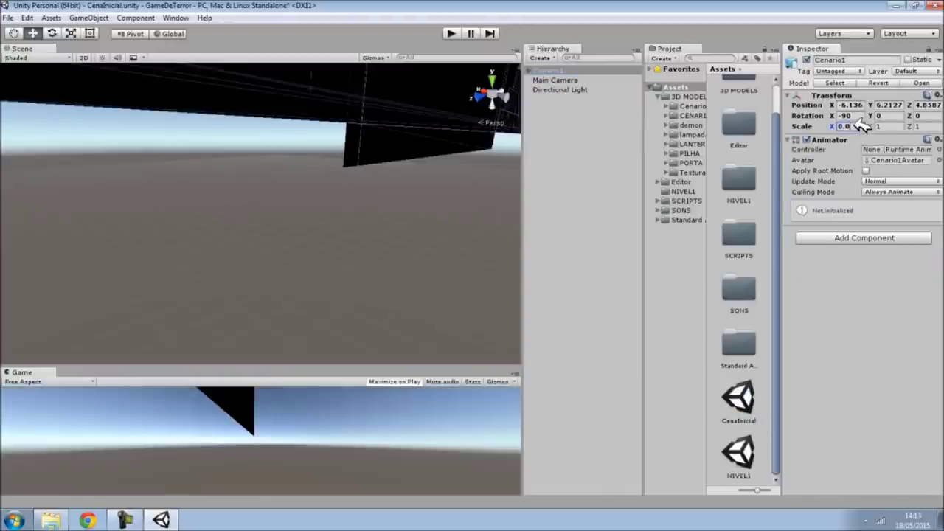
{"action": "type", "text": "03"}
{"action": "key", "text": "Return"}
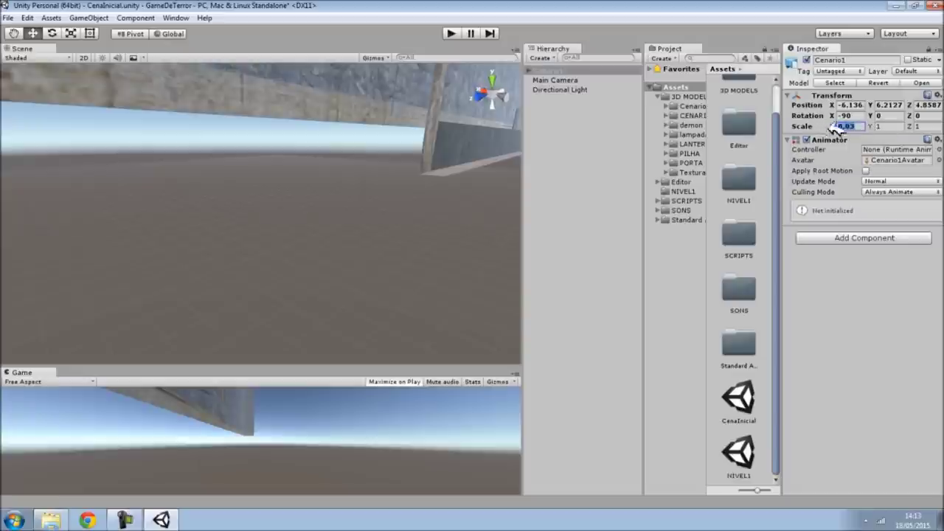
{"action": "left_click", "coordinate": [884, 126]}
{"action": "type", "text": "0.03"}
{"action": "key", "text": "Return"}
{"action": "left_click", "coordinate": [921, 126]}
{"action": "type", "text": "0.03"}
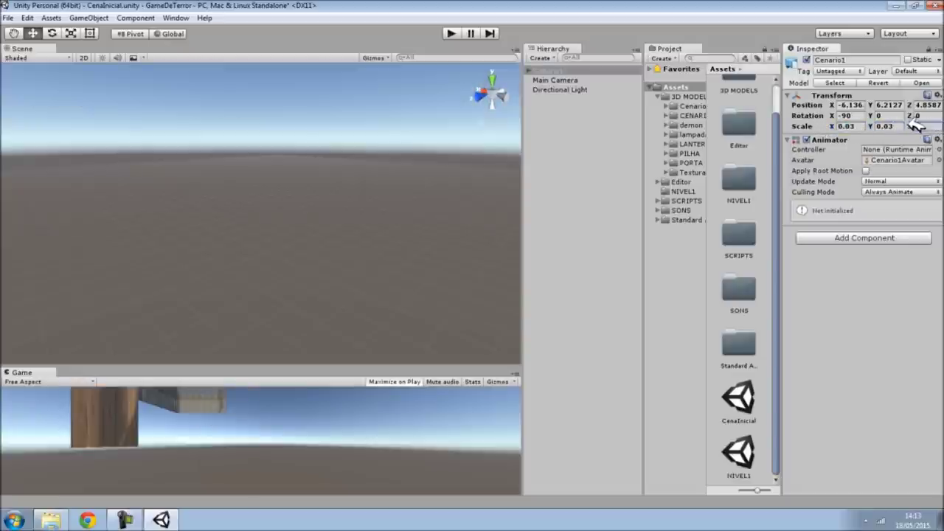
{"action": "key", "text": "Return"}
Fly into the scaled room to view walls and floor, then select its ID186 piece.
{"action": "left_click", "coordinate": [548, 70]}
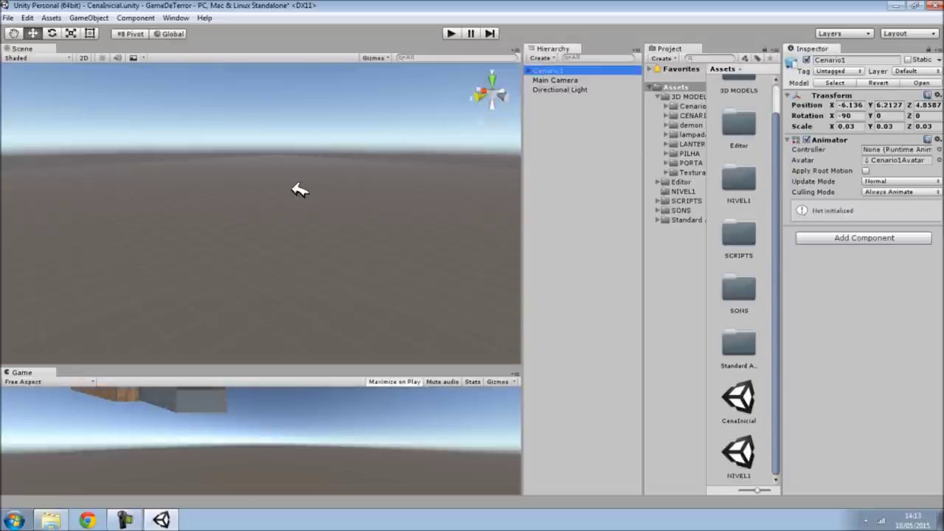
{"action": "right_click_drag", "start_coordinate": [299, 190], "coordinate": [441, 276]}
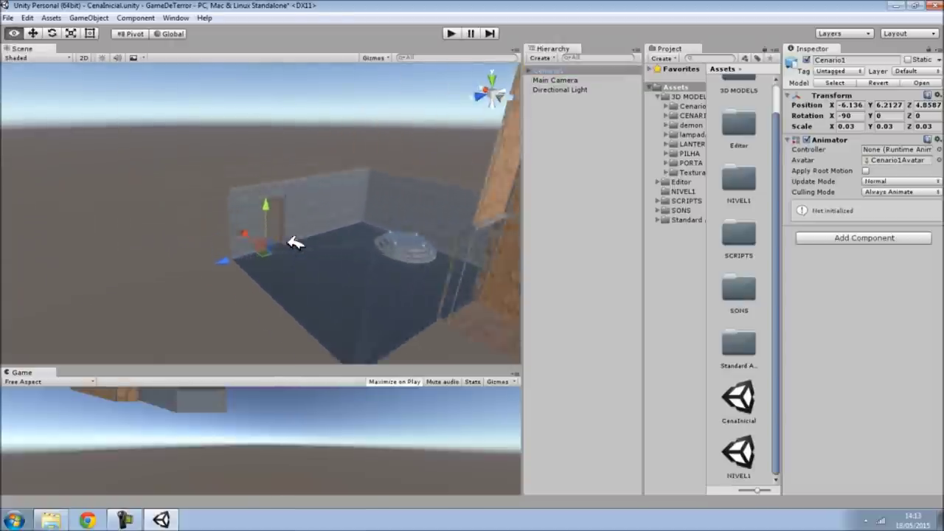
{"action": "mouse_move", "coordinate": [441, 276]}
{"action": "right_mouse_down"}
{"action": "mouse_move", "coordinate": [680, 152]}
{"action": "mouse_move", "coordinate": [526, 303]}
{"action": "mouse_move", "coordinate": [717, 208]}
{"action": "mouse_move", "coordinate": [918, 327]}
{"action": "right_mouse_up"}
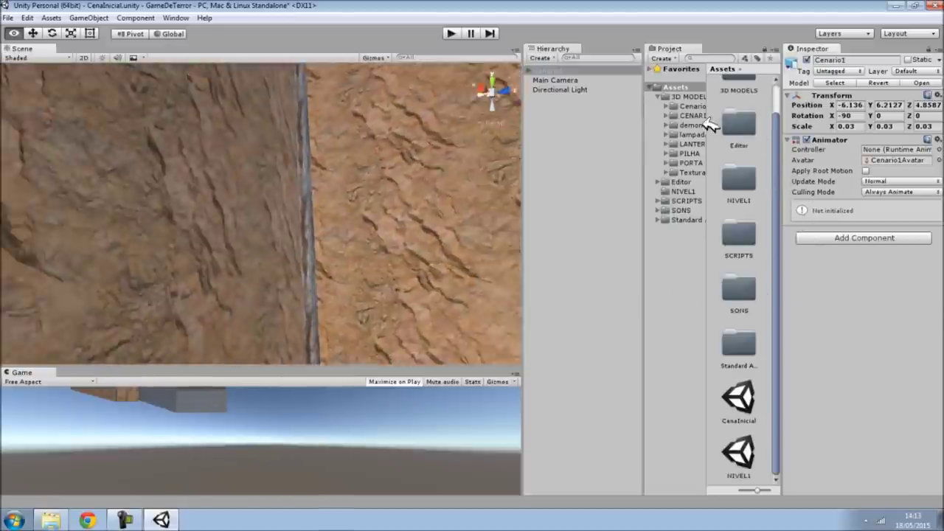
{"action": "right_click_drag", "start_coordinate": [918, 327], "coordinate": [196, 299]}
{"action": "left_click", "coordinate": [273, 251]}
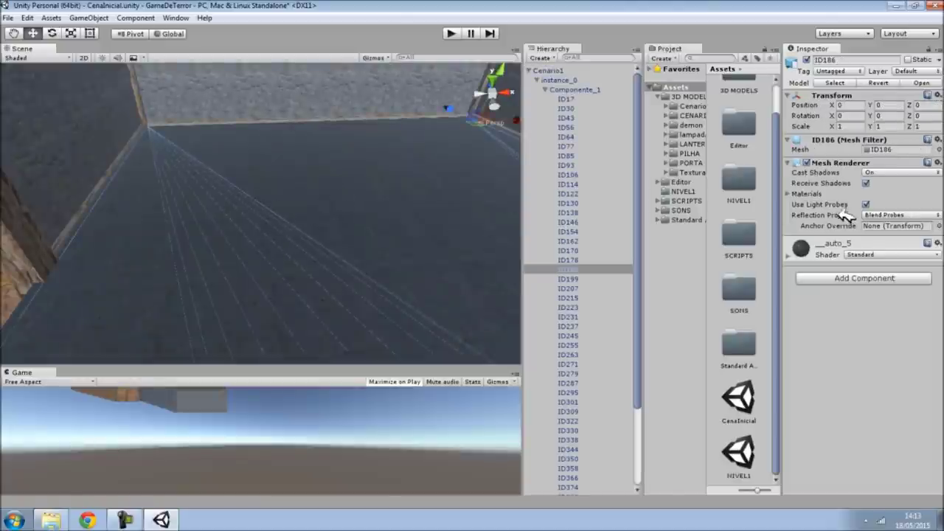
Locate the auto_5 material's Albedo texture and reveal the auto_ texture folder in Explorer.
{"action": "left_click", "coordinate": [814, 248]}
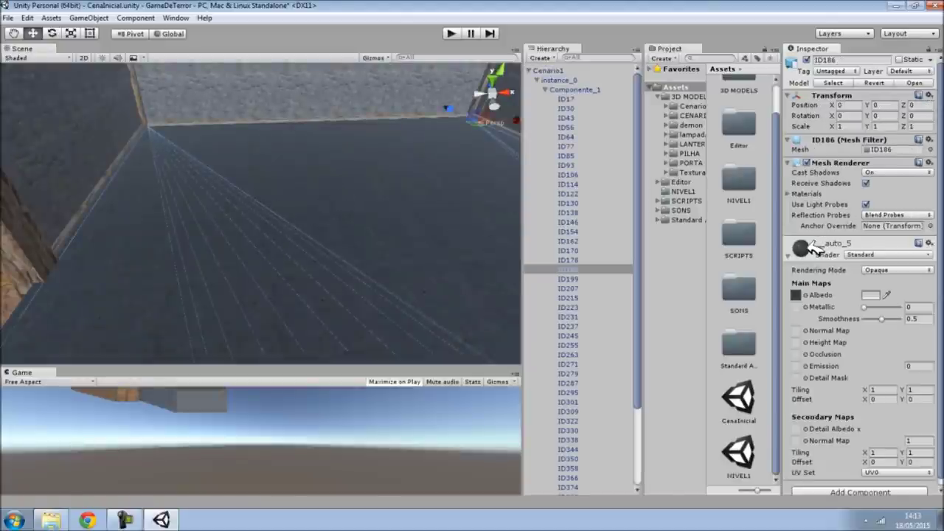
{"action": "left_click", "coordinate": [804, 295]}
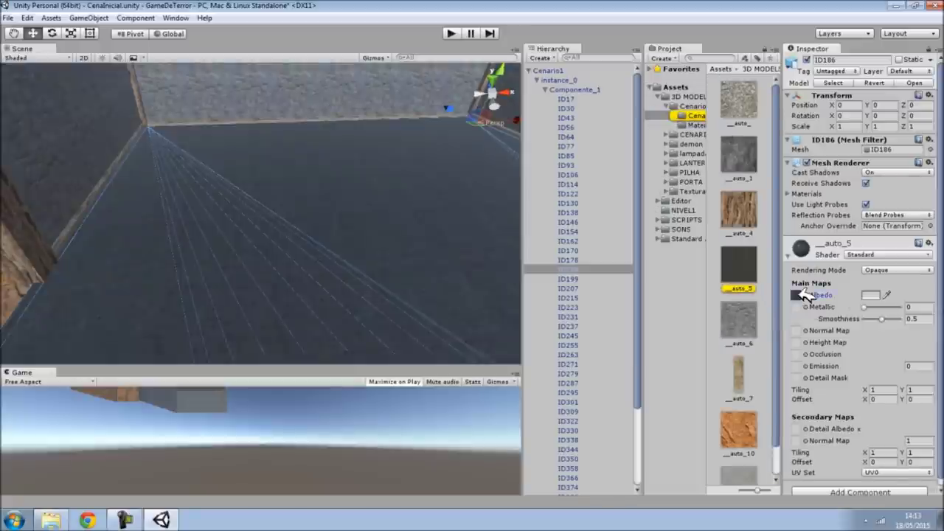
{"action": "left_click", "coordinate": [747, 102]}
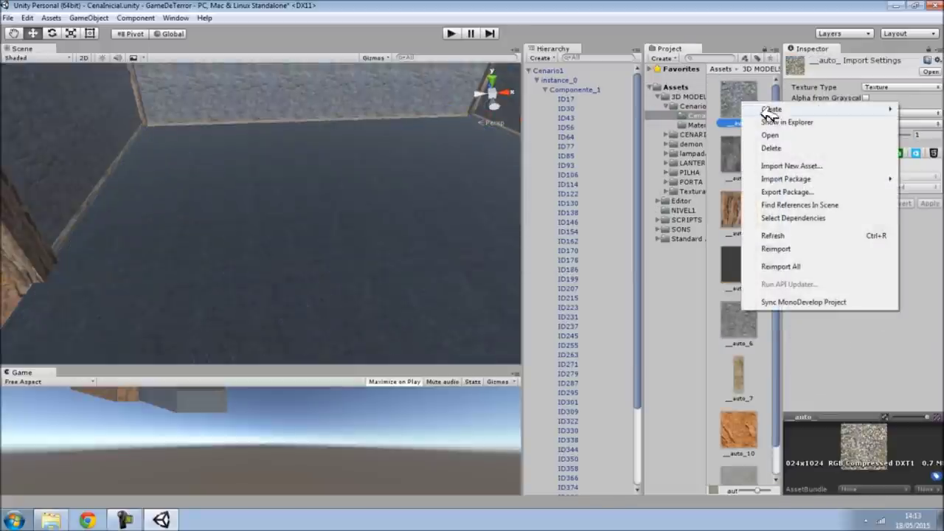
{"action": "left_click", "coordinate": [780, 123]}
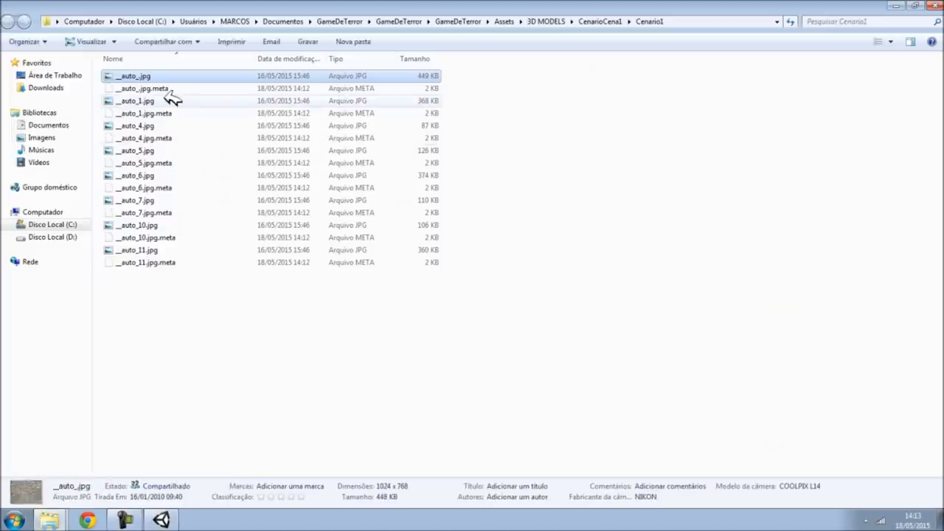
Select the eight texture JPGs (_auto_1 through _auto_11) and paste copies into the folder.
{"action": "left_click", "coordinate": [158, 101], "text": "ctrl"}
{"action": "left_click", "coordinate": [154, 126], "text": "ctrl"}
{"action": "left_click", "coordinate": [151, 150], "text": "ctrl"}
{"action": "left_click", "coordinate": [146, 176], "text": "ctrl"}
{"action": "left_click", "coordinate": [146, 200], "text": "ctrl"}
{"action": "left_click", "coordinate": [147, 225], "text": "ctrl"}
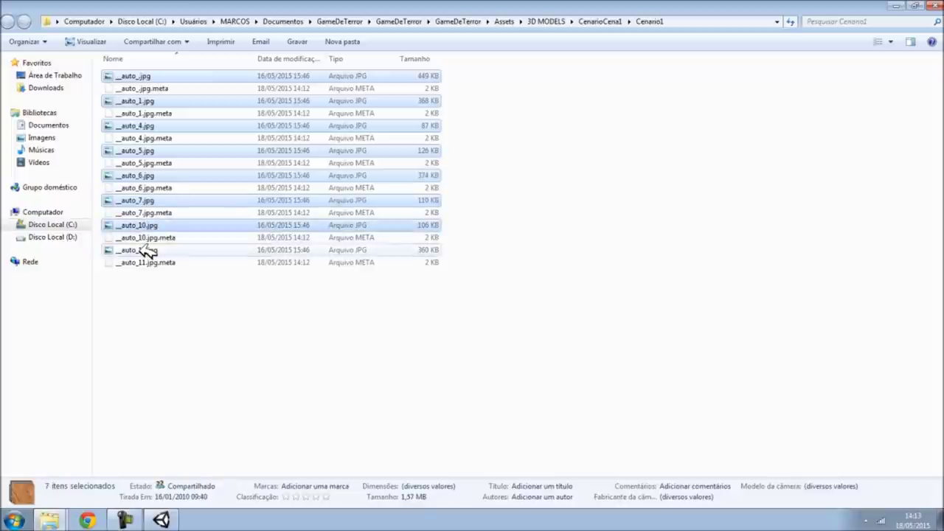
{"action": "left_click", "coordinate": [147, 250], "text": "ctrl"}
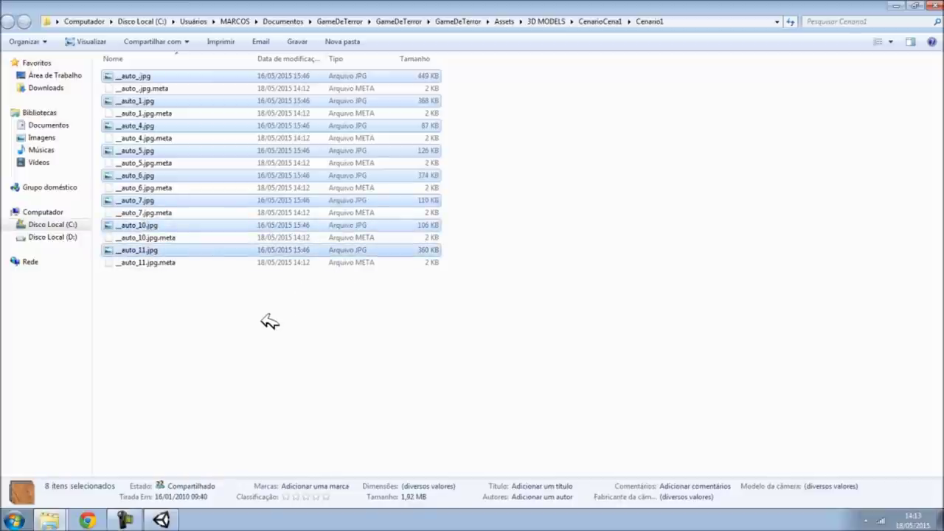
{"action": "key", "text": "ctrl+c"}
{"action": "key", "text": "ctrl+v"}
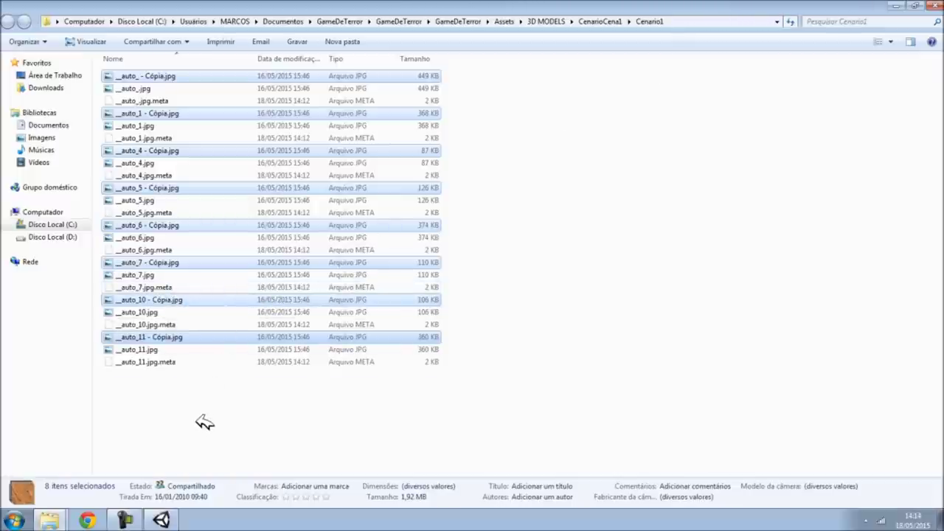
Rename the copies to normal (1).jpg through normal (8).jpg and close Explorer.
{"action": "key", "text": "F2"}
{"action": "type", "text": "c"}
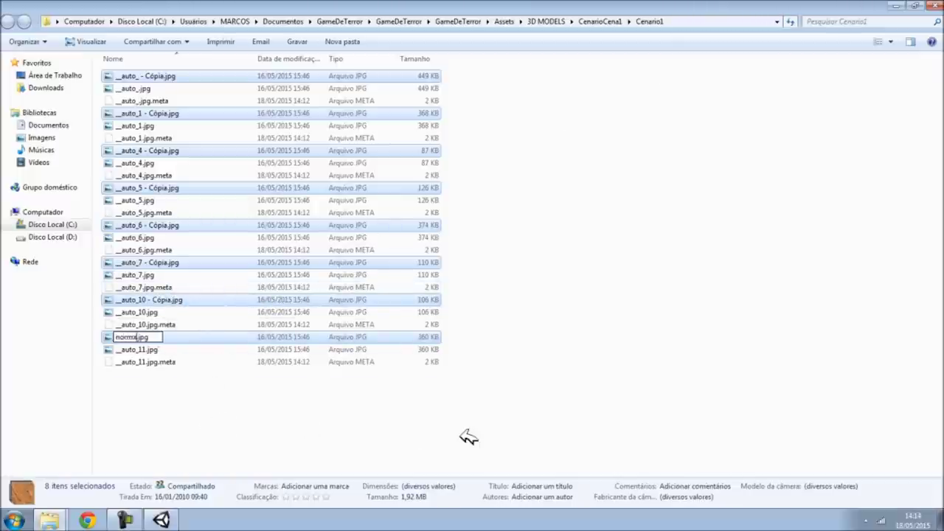
{"action": "key", "text": "Return"}
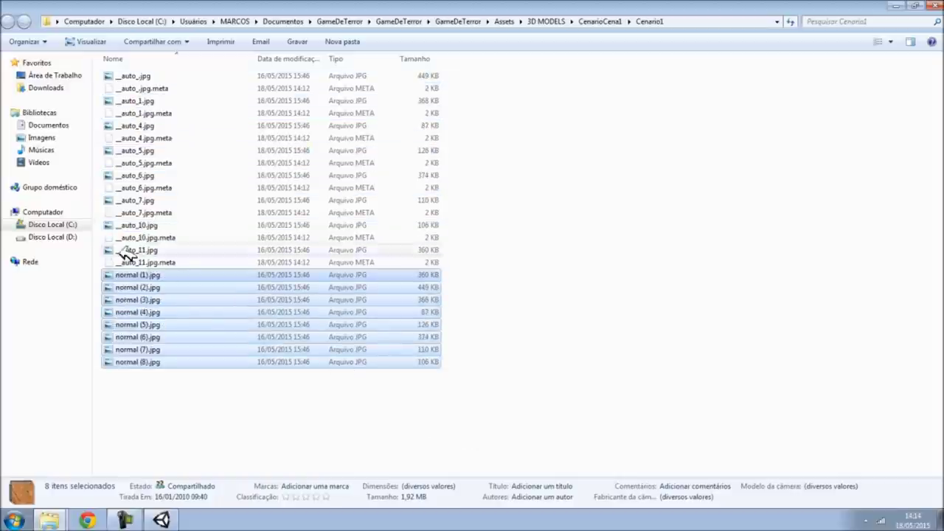
{"action": "left_click", "coordinate": [936, 6]}
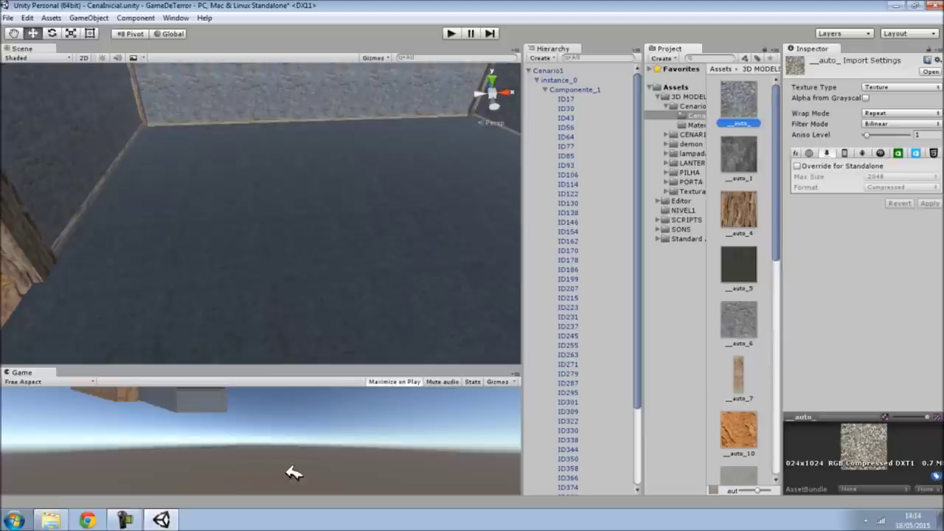
Select textures normal (1) through normal (8) together in the Cenario1 texture folder.
{"action": "left_click", "coordinate": [124, 520]}
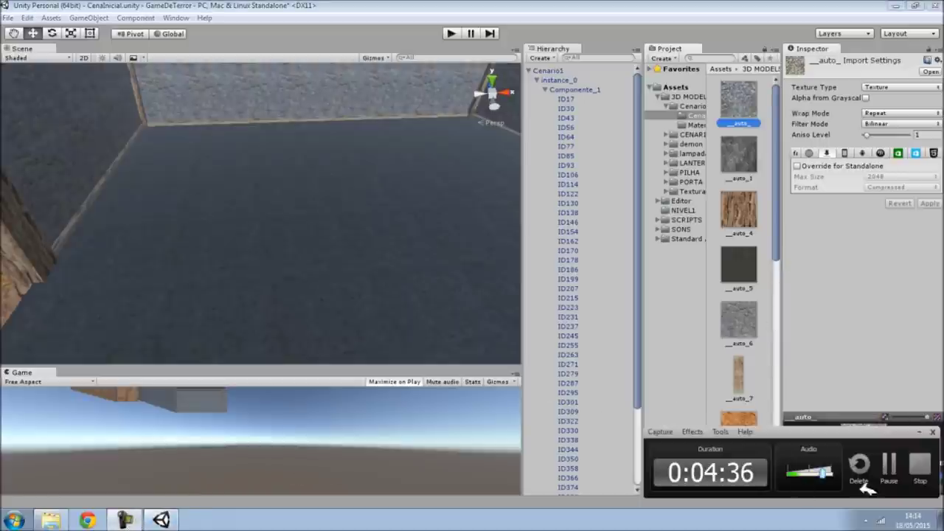
{"action": "left_click", "coordinate": [889, 463]}
{"action": "mouse_move", "coordinate": [778, 334]}
{"action": "left_mouse_down"}
{"action": "mouse_move", "coordinate": [777, 391]}
{"action": "mouse_move", "coordinate": [776, 96]}
{"action": "left_mouse_up"}
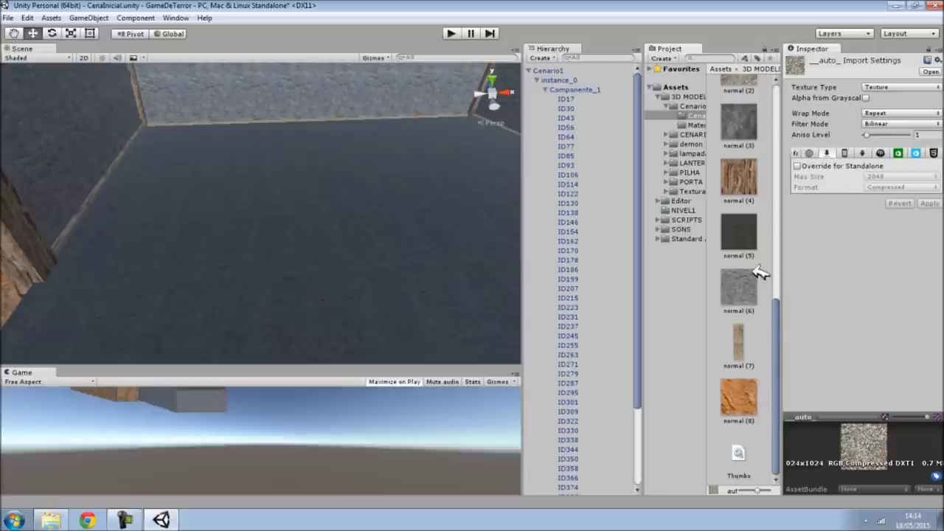
{"action": "left_click", "coordinate": [746, 394]}
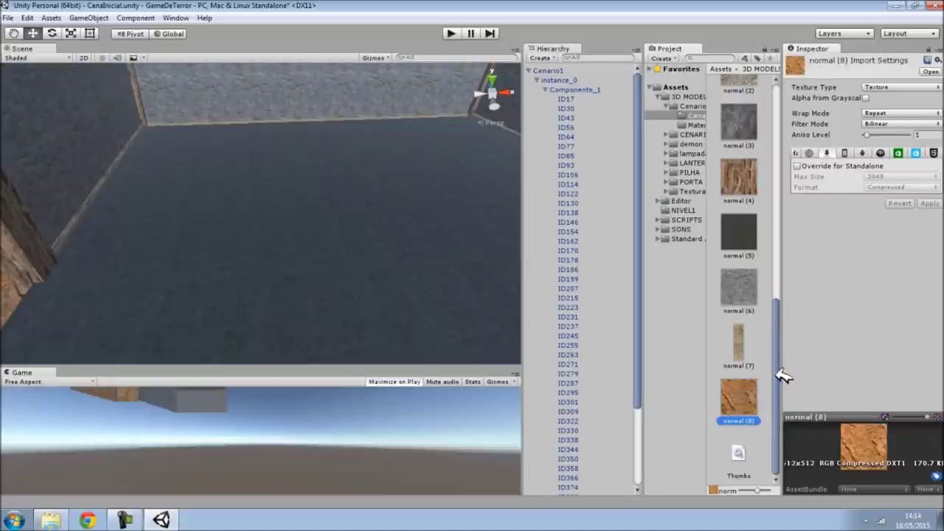
{"action": "left_click_drag", "start_coordinate": [778, 362], "coordinate": [797, 281]}
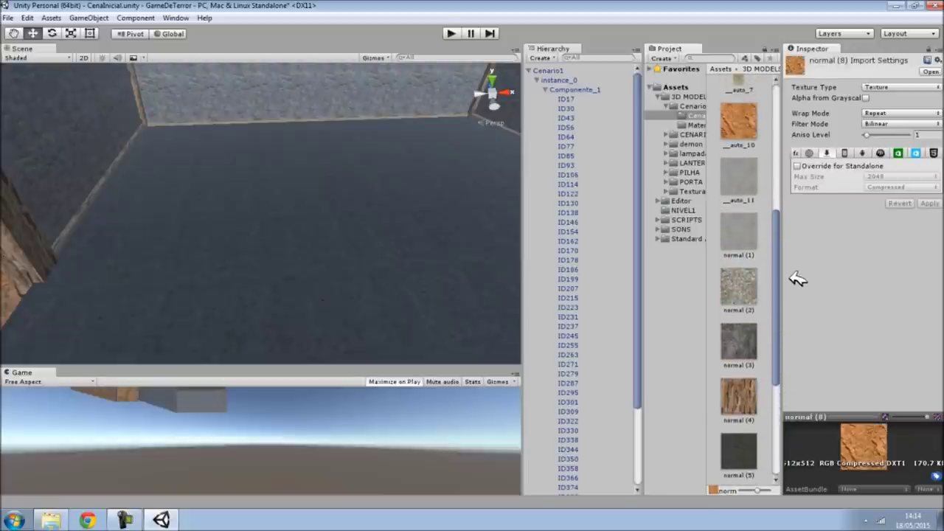
{"action": "left_click", "coordinate": [754, 251], "text": "shift"}
{"action": "mouse_move", "coordinate": [784, 230]}
{"action": "left_mouse_down"}
{"action": "mouse_move", "coordinate": [784, 357]}
{"action": "mouse_move", "coordinate": [792, 238]}
{"action": "left_mouse_up"}
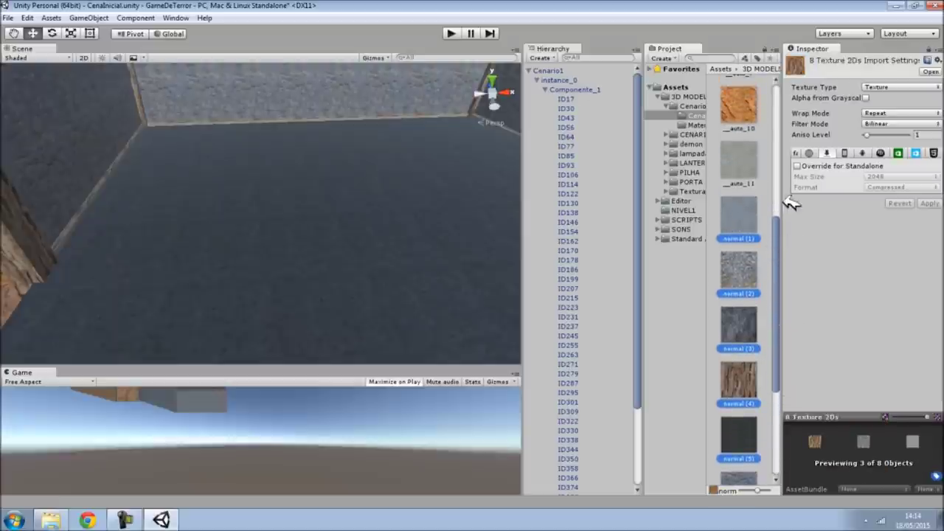
Make the eight textures normal maps with Bumpiness 0.1, Smooth filtering and Aniso Level 16, then apply.
{"action": "left_click", "coordinate": [881, 87]}
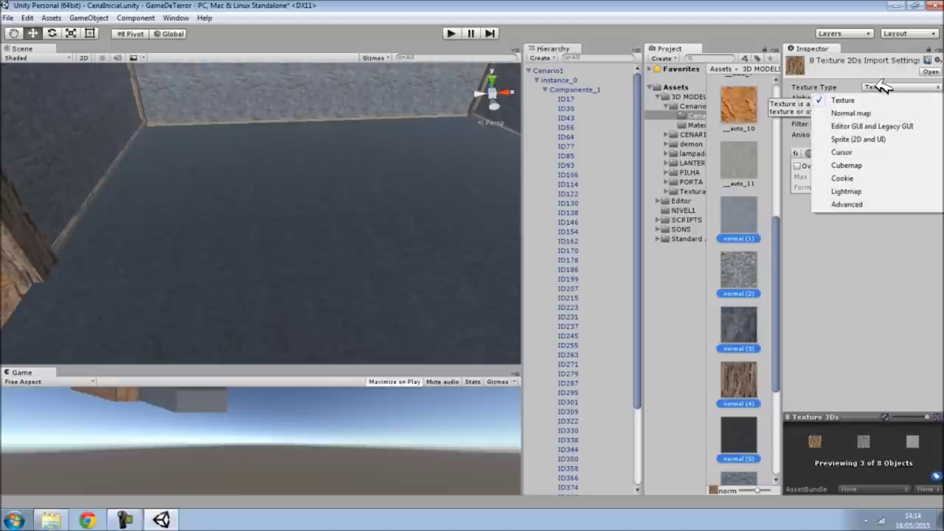
{"action": "left_click", "coordinate": [852, 114]}
{"action": "left_click", "coordinate": [925, 108]}
{"action": "type", "text": "0.1"}
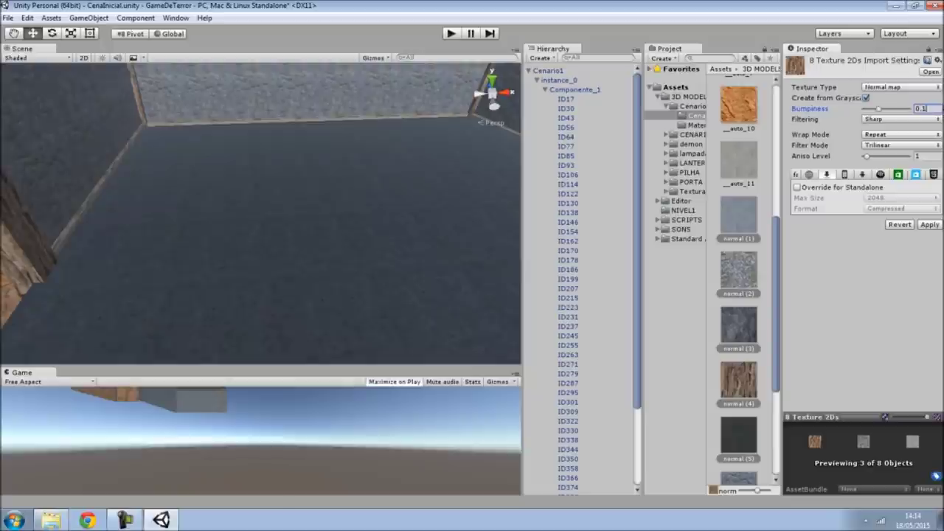
{"action": "left_click", "coordinate": [879, 119]}
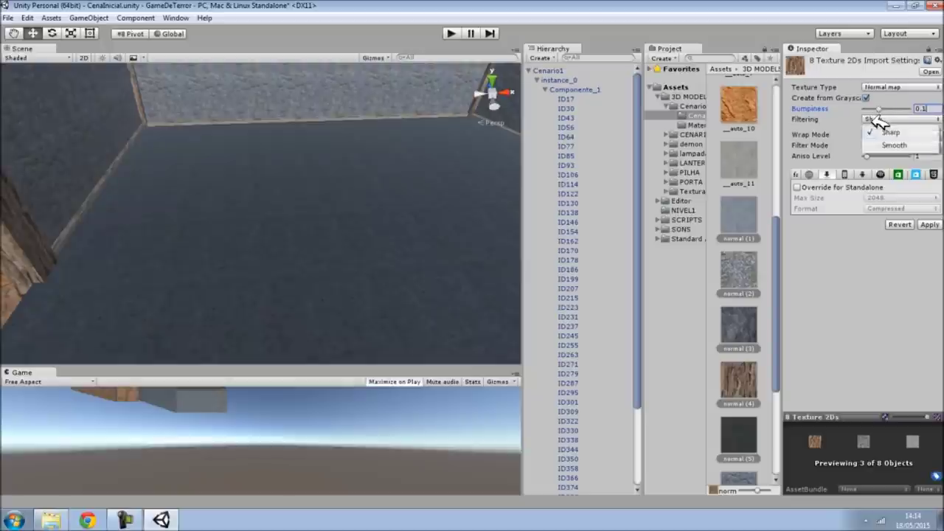
{"action": "left_click", "coordinate": [884, 147]}
{"action": "left_click_drag", "start_coordinate": [871, 154], "coordinate": [912, 151]}
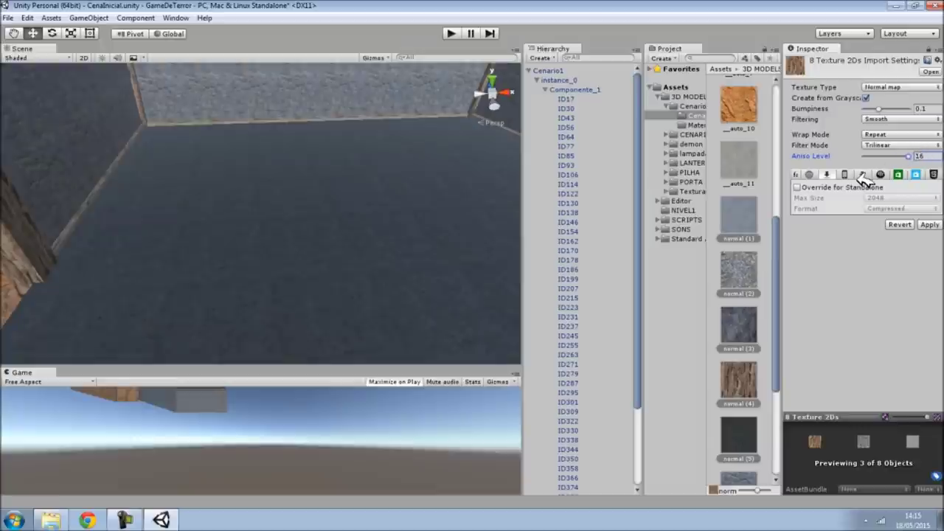
{"action": "left_click", "coordinate": [928, 225]}
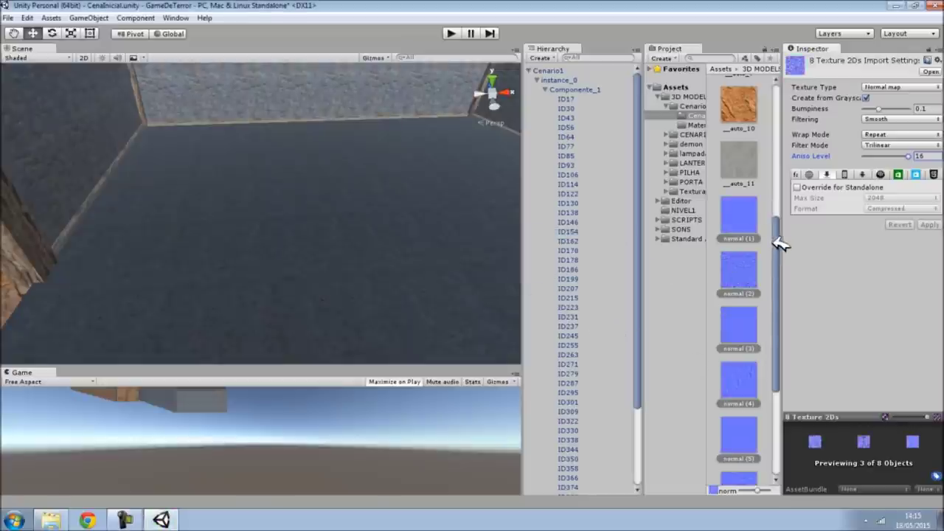
Orbit the scene view toward the rocky surface and pick it.
{"action": "scroll", "coordinate": [776, 243], "scroll_direction": "up", "scroll_amount": 10}
{"action": "right_click_drag", "start_coordinate": [194, 281], "coordinate": [81, 298]}
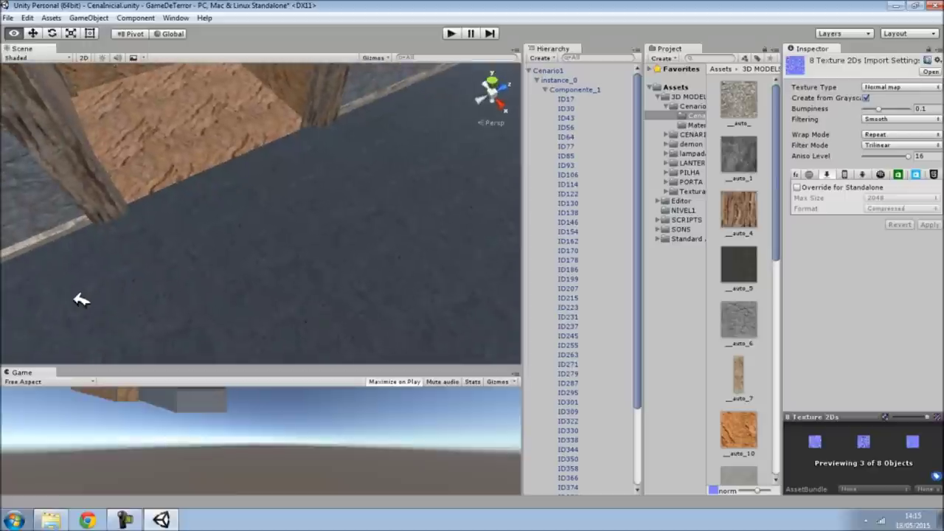
{"action": "right_click_drag", "start_coordinate": [274, 217], "coordinate": [239, 166]}
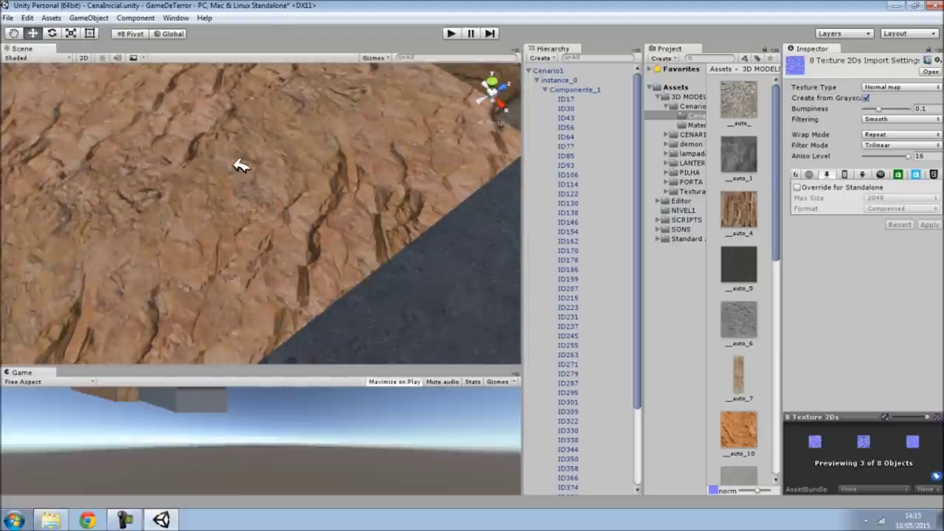
{"action": "left_click", "coordinate": [239, 165]}
Select rock mesh ID207 and set its auto_10 material to Legacy Shaders > Bumped Specular.
{"action": "left_click", "coordinate": [239, 165]}
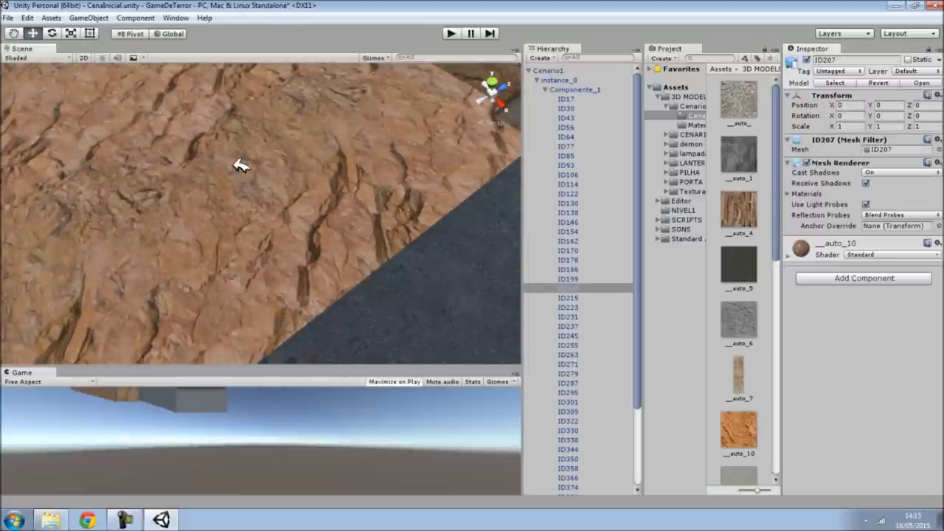
{"action": "right_click_drag", "start_coordinate": [349, 238], "coordinate": [474, 224]}
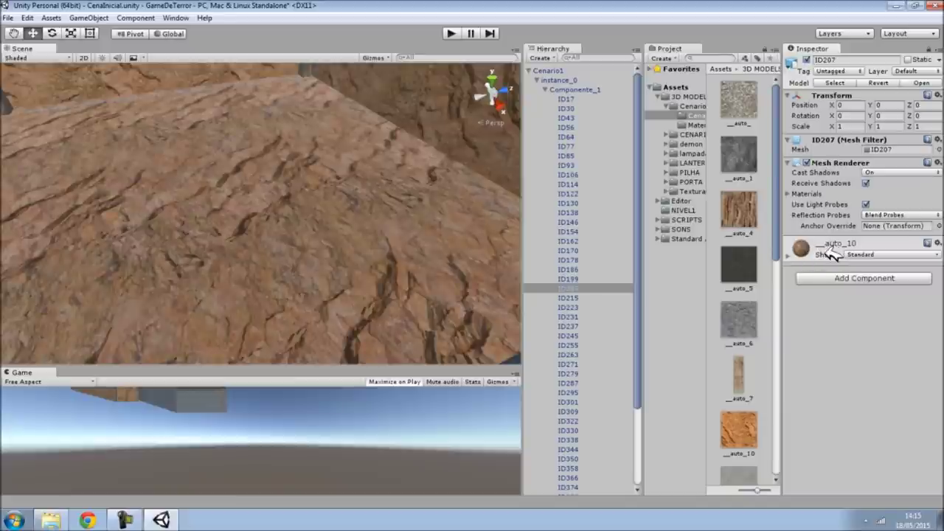
{"action": "left_click", "coordinate": [823, 253]}
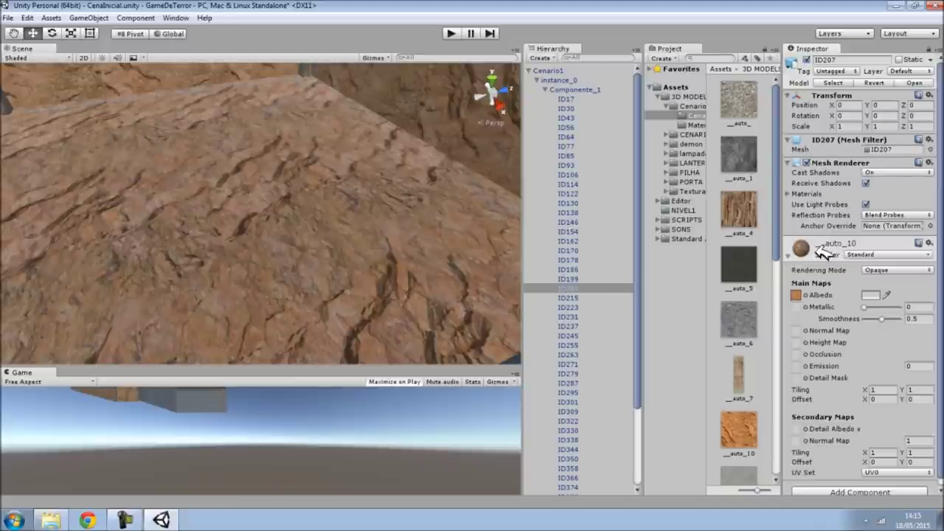
{"action": "left_click", "coordinate": [878, 255]}
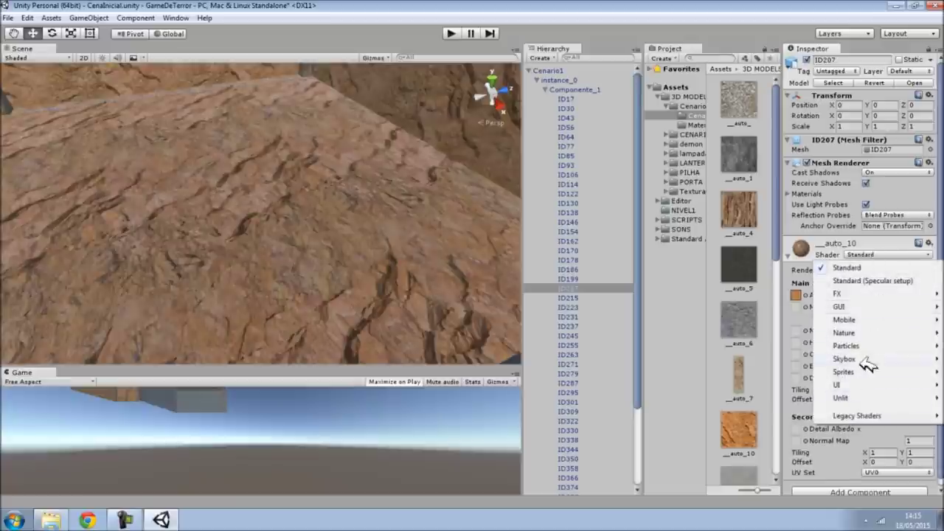
{"action": "mouse_move", "coordinate": [875, 415]}
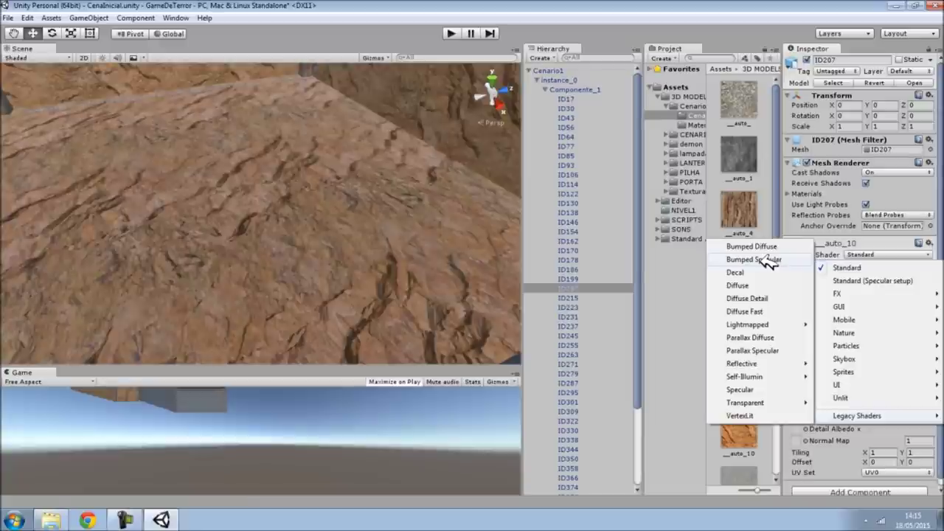
{"action": "left_click", "coordinate": [770, 262]}
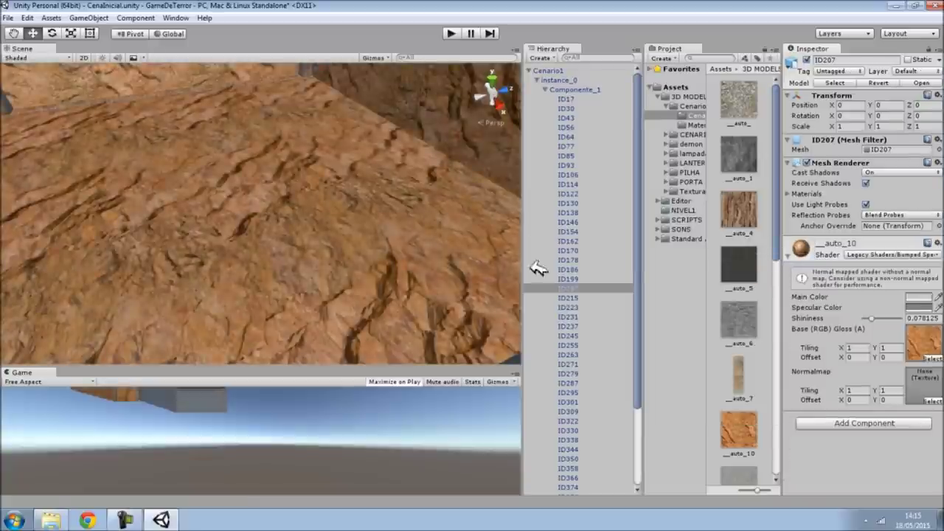
Assign normal (8) to the auto_10 material's Normalmap slot, then select neighbouring object ID350.
{"action": "left_click_drag", "start_coordinate": [779, 253], "coordinate": [786, 474]}
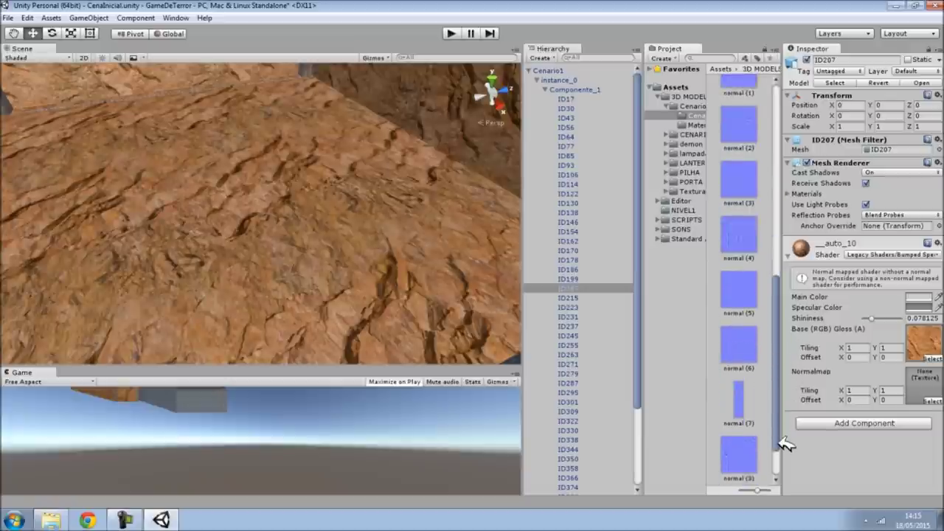
{"action": "left_click_drag", "start_coordinate": [742, 397], "coordinate": [922, 376]}
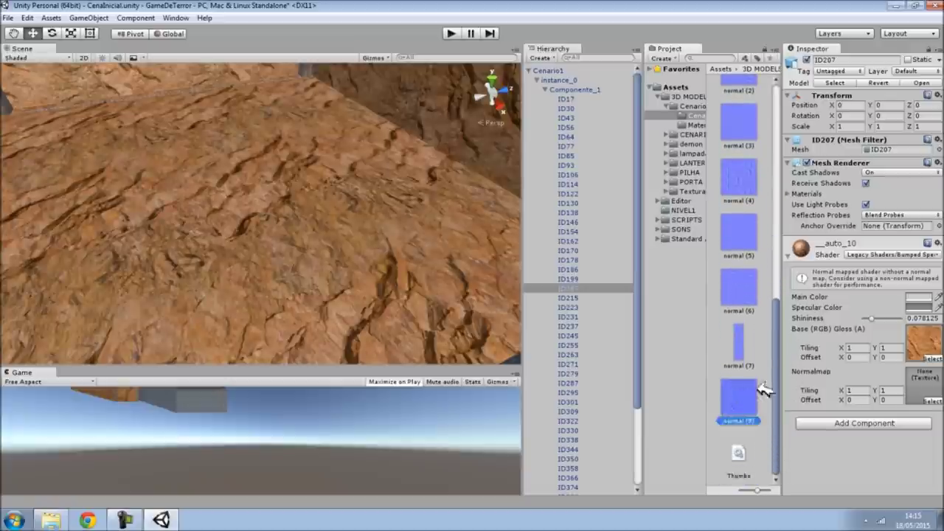
{"action": "mouse_move", "coordinate": [354, 177]}
{"action": "right_mouse_down"}
{"action": "mouse_move", "coordinate": [501, 96]}
{"action": "mouse_move", "coordinate": [448, 226]}
{"action": "mouse_move", "coordinate": [277, 150]}
{"action": "mouse_move", "coordinate": [360, 22]}
{"action": "mouse_move", "coordinate": [400, 115]}
{"action": "mouse_move", "coordinate": [205, 120]}
{"action": "mouse_move", "coordinate": [246, 151]}
{"action": "mouse_move", "coordinate": [554, 185]}
{"action": "right_mouse_up"}
{"action": "left_click", "coordinate": [247, 152]}
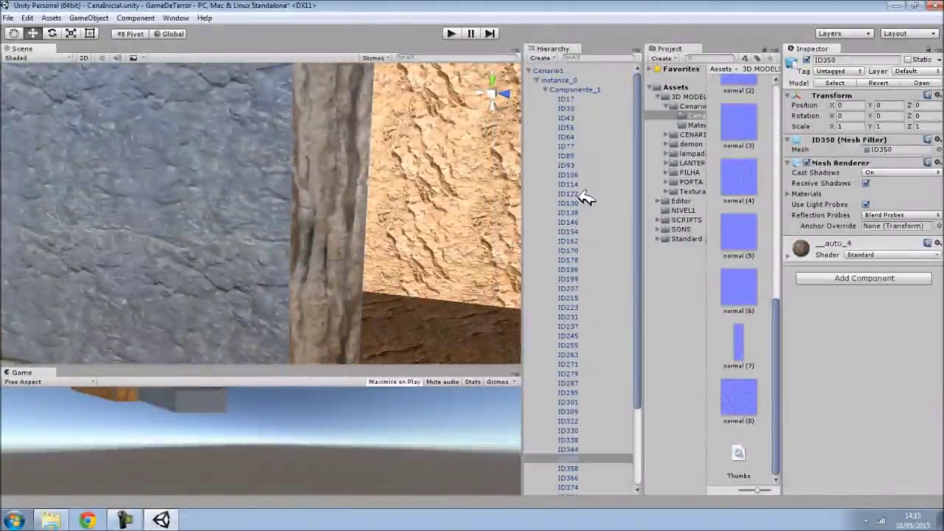
Switch the pillar's material shader to Legacy Shaders > Bumped Specular.
{"action": "left_click", "coordinate": [820, 244]}
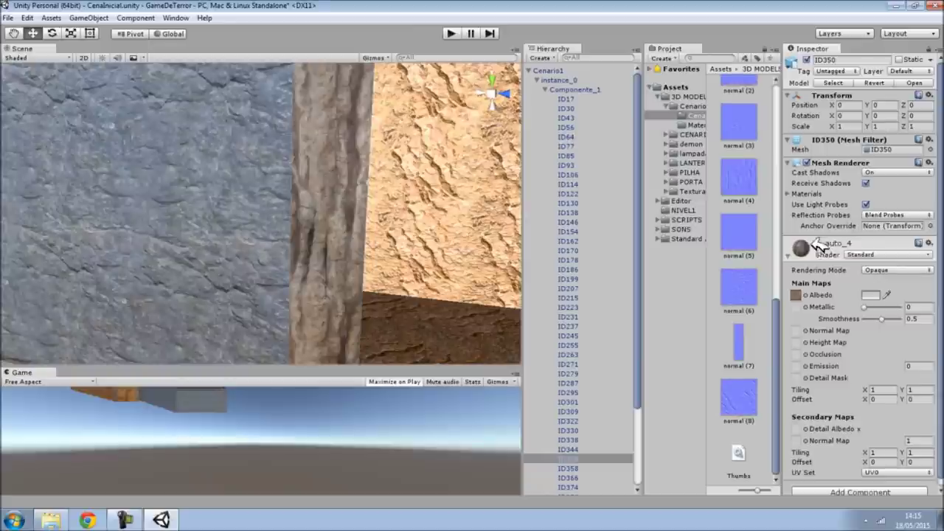
{"action": "left_click", "coordinate": [889, 254]}
{"action": "mouse_move", "coordinate": [852, 416]}
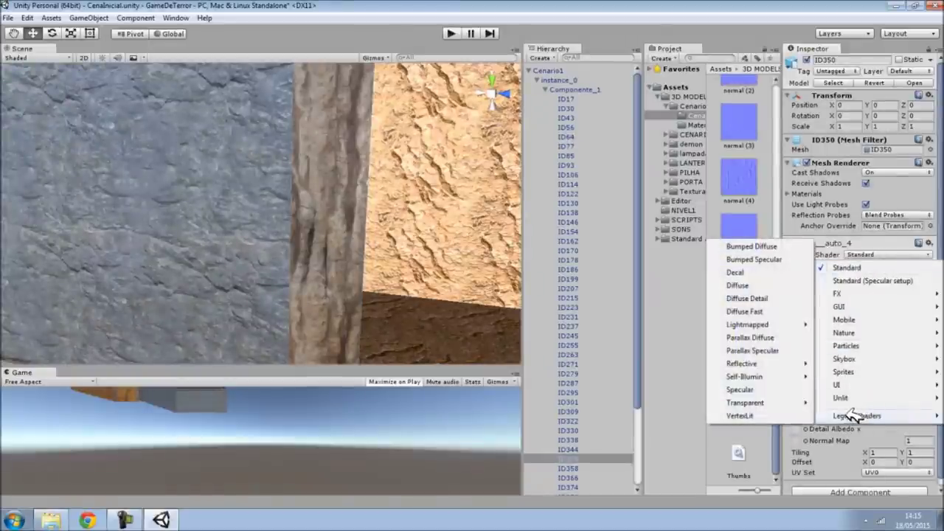
{"action": "left_click", "coordinate": [752, 261]}
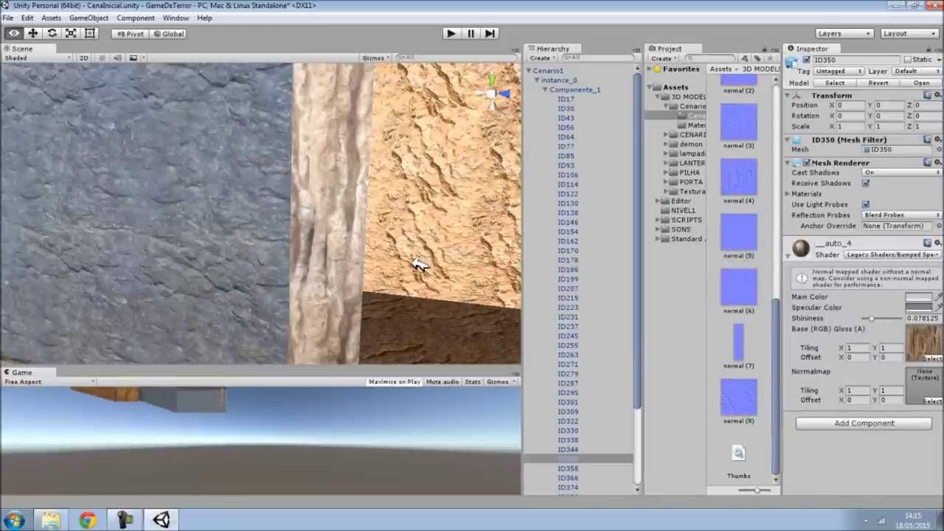
Give the pillar material a normal map and raise its Shininess to 1.
{"action": "right_click_drag", "start_coordinate": [417, 259], "coordinate": [457, 273]}
{"action": "left_click_drag", "start_coordinate": [738, 179], "coordinate": [926, 384]}
{"action": "mouse_move", "coordinate": [472, 266]}
{"action": "right_mouse_down"}
{"action": "mouse_move", "coordinate": [294, 249]}
{"action": "mouse_move", "coordinate": [787, 307]}
{"action": "right_mouse_up"}
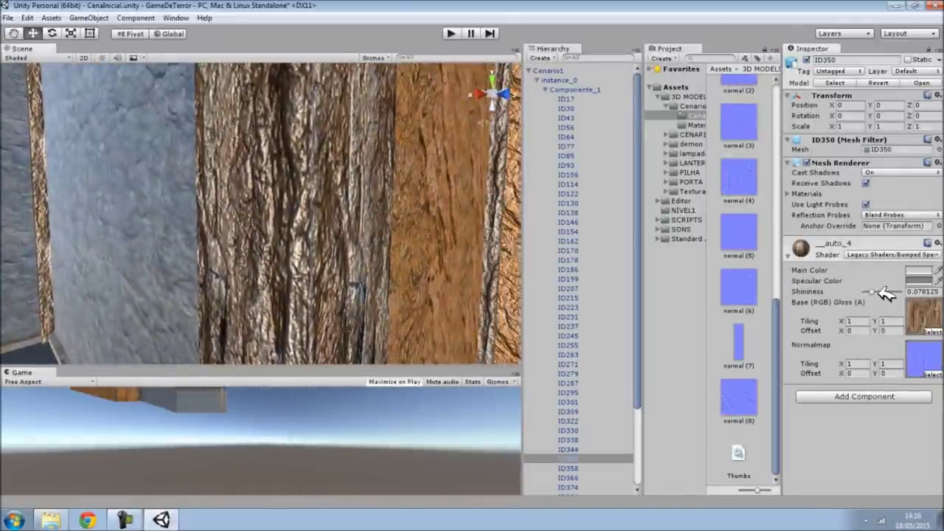
{"action": "left_click_drag", "start_coordinate": [877, 292], "coordinate": [904, 292]}
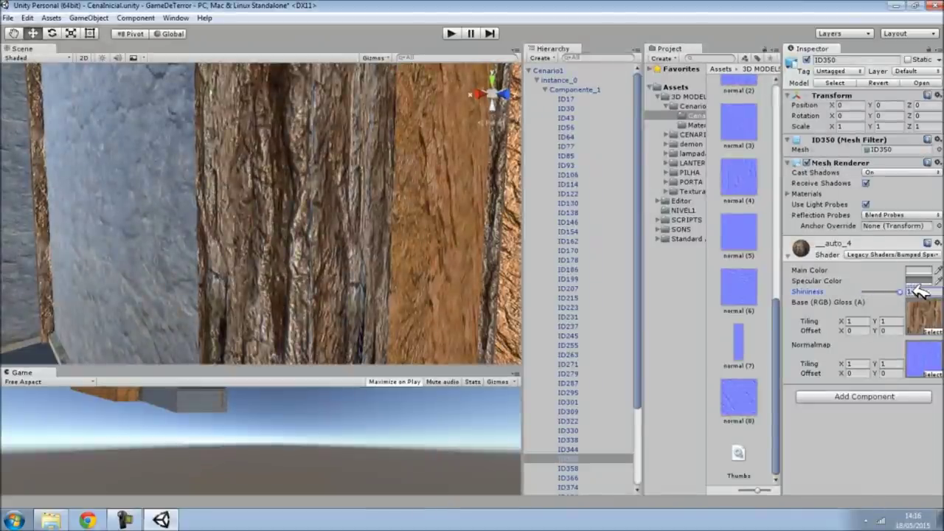
{"action": "right_click_drag", "start_coordinate": [450, 249], "coordinate": [391, 169]}
{"action": "mouse_move", "coordinate": [293, 177]}
{"action": "right_mouse_down"}
{"action": "mouse_move", "coordinate": [328, 185]}
{"action": "mouse_move", "coordinate": [315, 251]}
{"action": "mouse_move", "coordinate": [644, 269]}
{"action": "right_mouse_up"}
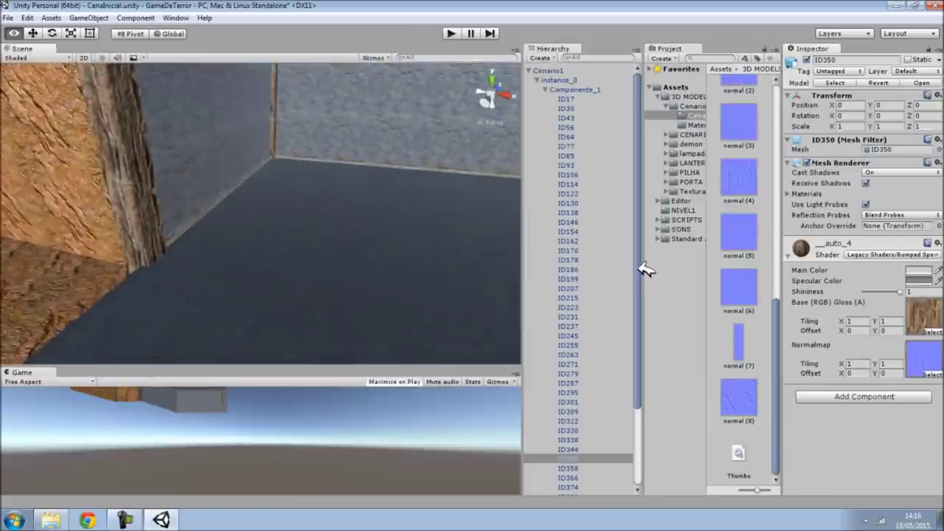
Select beam object ID255 and set its material to Legacy Shaders > Bumped Diffuse.
{"action": "right_click_drag", "start_coordinate": [644, 269], "coordinate": [382, 92]}
{"action": "mouse_move", "coordinate": [325, 221]}
{"action": "right_mouse_down"}
{"action": "mouse_move", "coordinate": [450, 245]}
{"action": "mouse_move", "coordinate": [331, 216]}
{"action": "right_mouse_up"}
{"action": "left_click", "coordinate": [288, 206]}
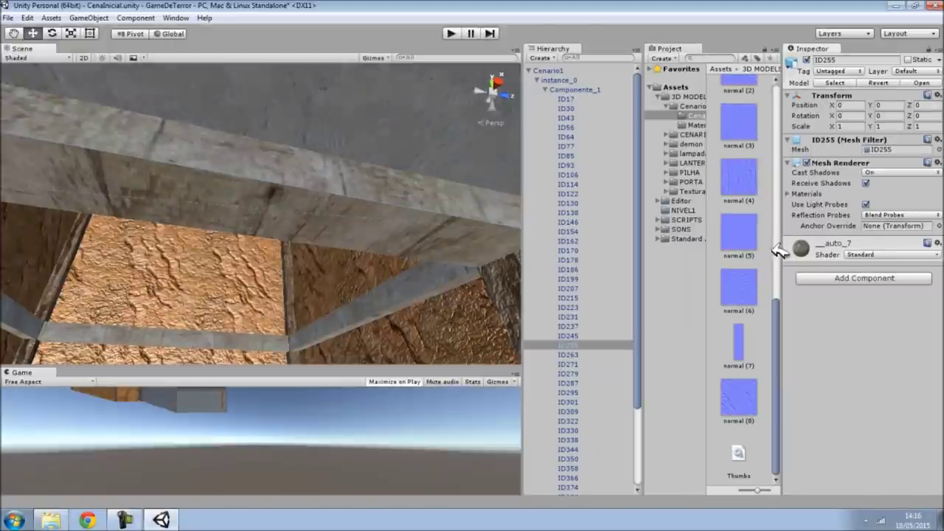
{"action": "left_click", "coordinate": [803, 249]}
{"action": "left_click", "coordinate": [879, 255]}
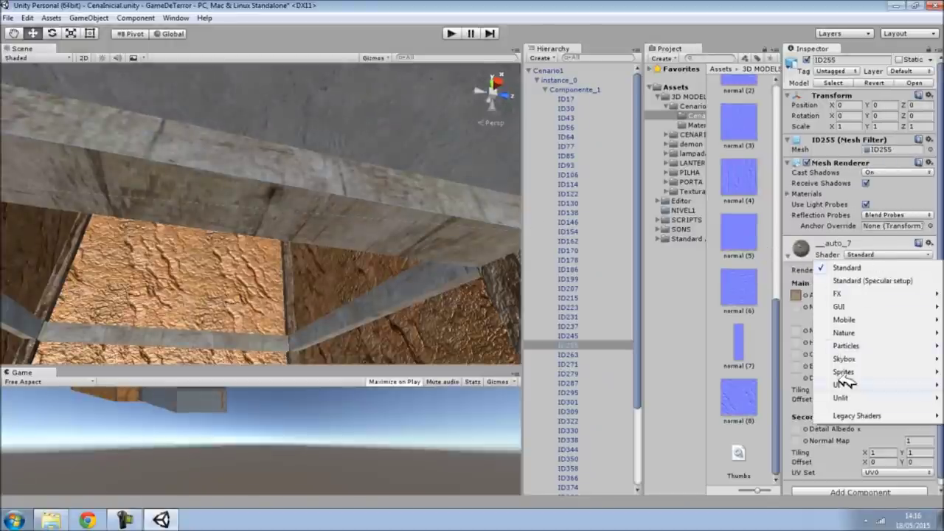
{"action": "mouse_move", "coordinate": [848, 413]}
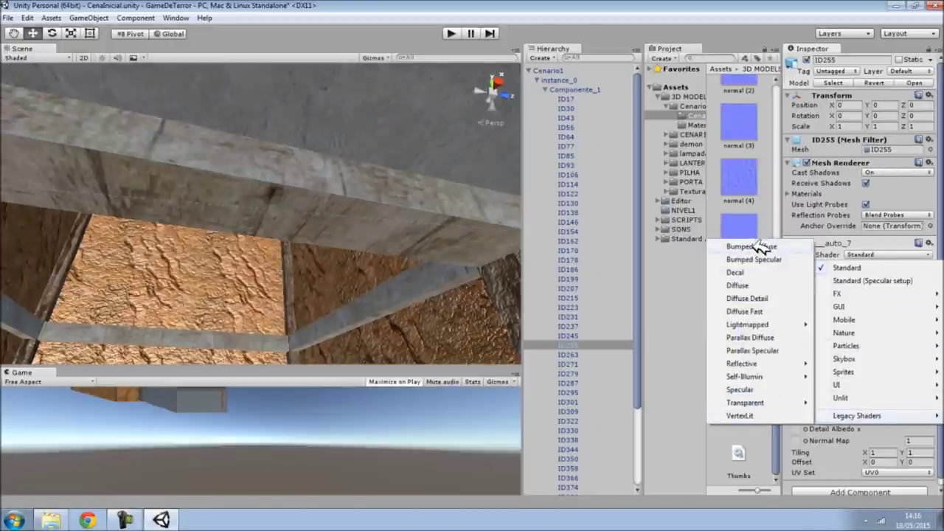
{"action": "left_click_drag", "start_coordinate": [762, 248], "coordinate": [685, 270]}
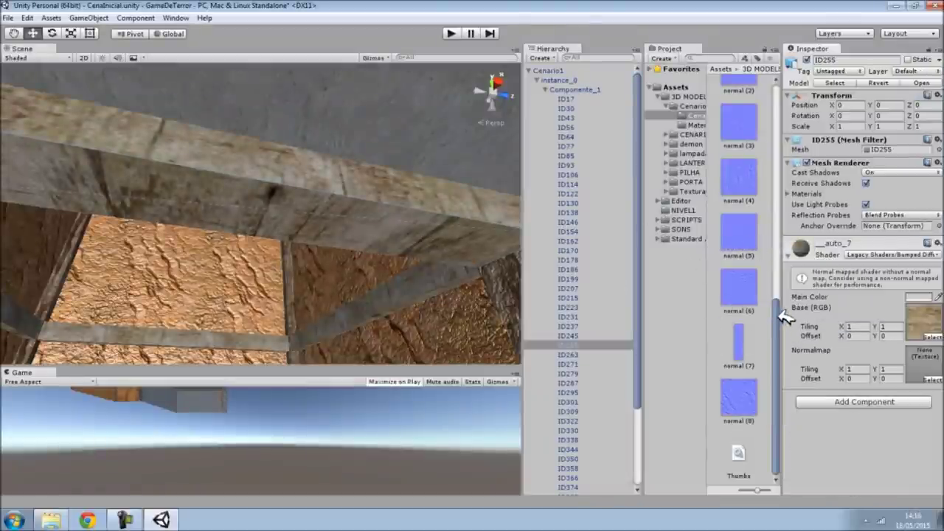
Assign normal (7) as the beam material's normal map, then select stone wall ID382.
{"action": "left_click_drag", "start_coordinate": [743, 185], "coordinate": [923, 362]}
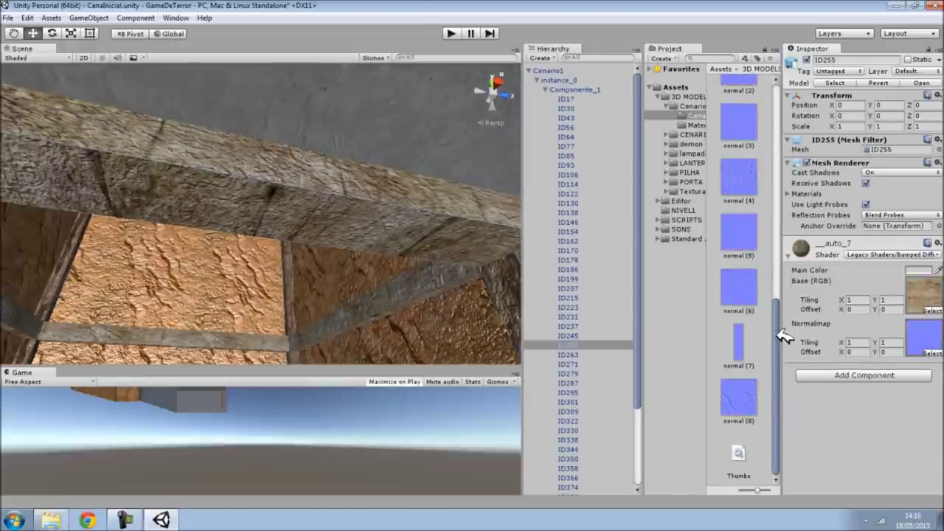
{"action": "left_click_drag", "start_coordinate": [778, 317], "coordinate": [786, 308]}
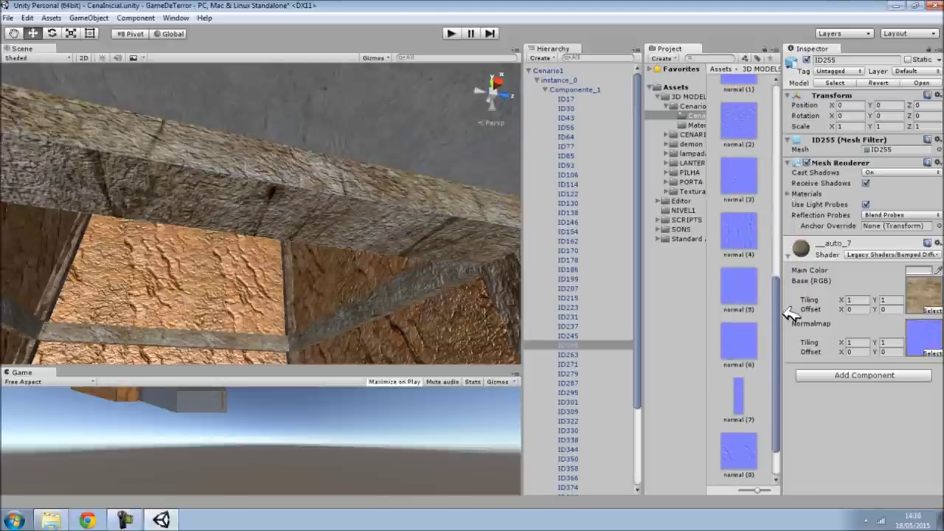
{"action": "left_click_drag", "start_coordinate": [789, 313], "coordinate": [797, 345]}
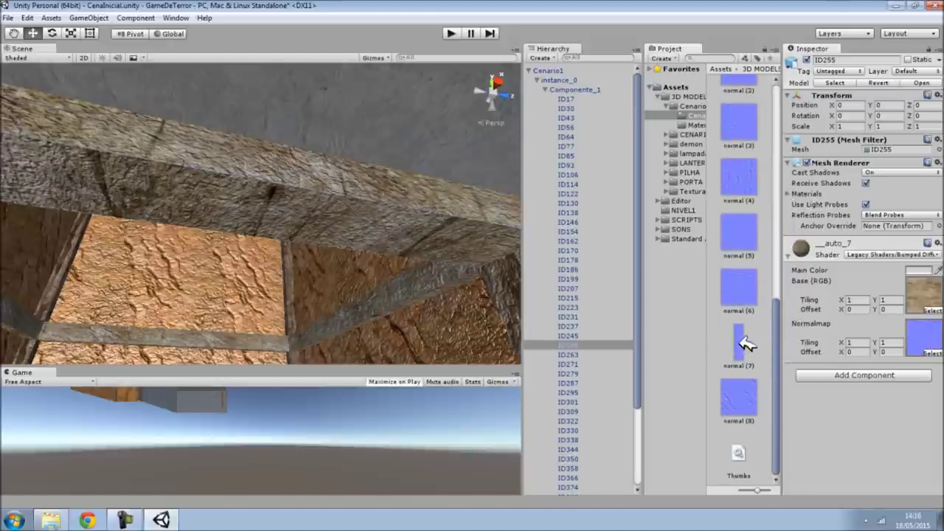
{"action": "left_click_drag", "start_coordinate": [745, 347], "coordinate": [931, 343]}
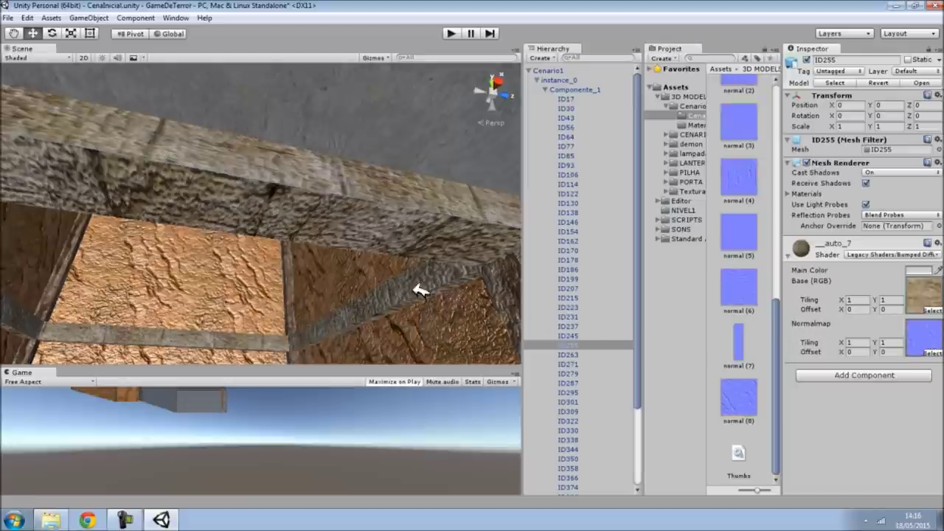
{"action": "right_click_drag", "start_coordinate": [316, 253], "coordinate": [494, 313]}
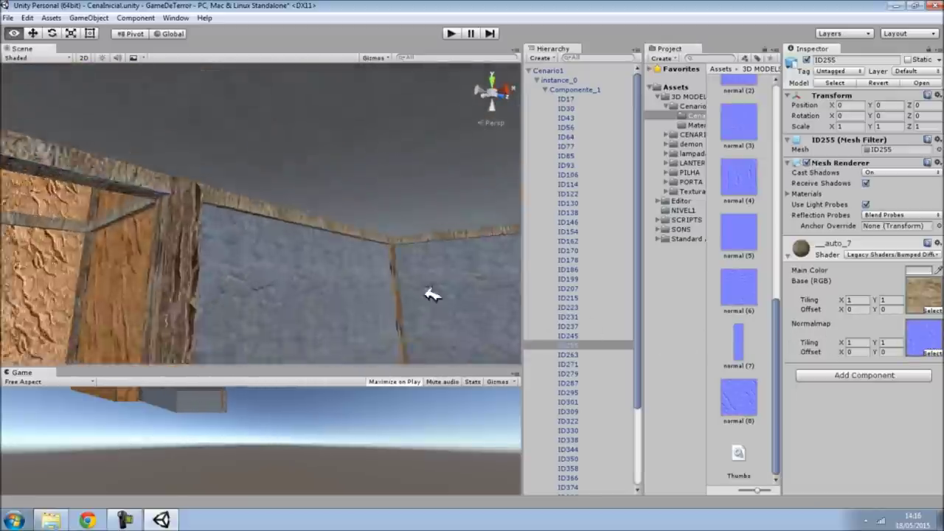
{"action": "mouse_move", "coordinate": [494, 314]}
{"action": "right_mouse_down"}
{"action": "mouse_move", "coordinate": [804, 318]}
{"action": "mouse_move", "coordinate": [364, 218]}
{"action": "right_mouse_up"}
{"action": "left_click", "coordinate": [365, 218]}
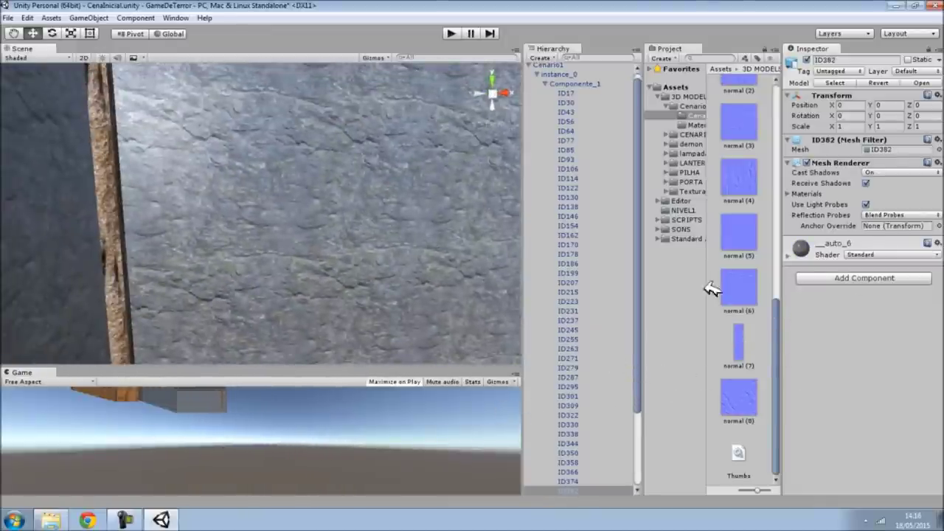
Set the ID382 wall's __auto_6 material shader to Legacy Shaders > Bumped Specular.
{"action": "left_click", "coordinate": [835, 254]}
{"action": "left_click", "coordinate": [885, 254]}
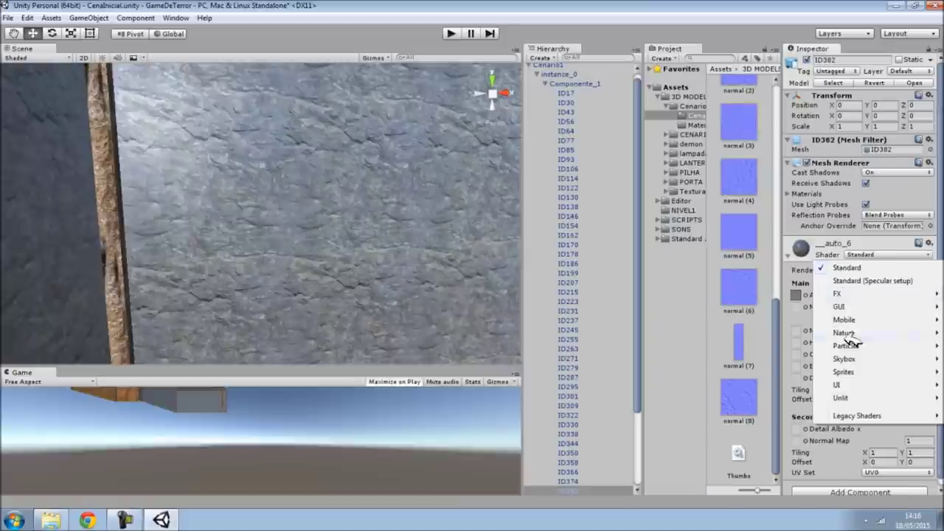
{"action": "mouse_move", "coordinate": [851, 417]}
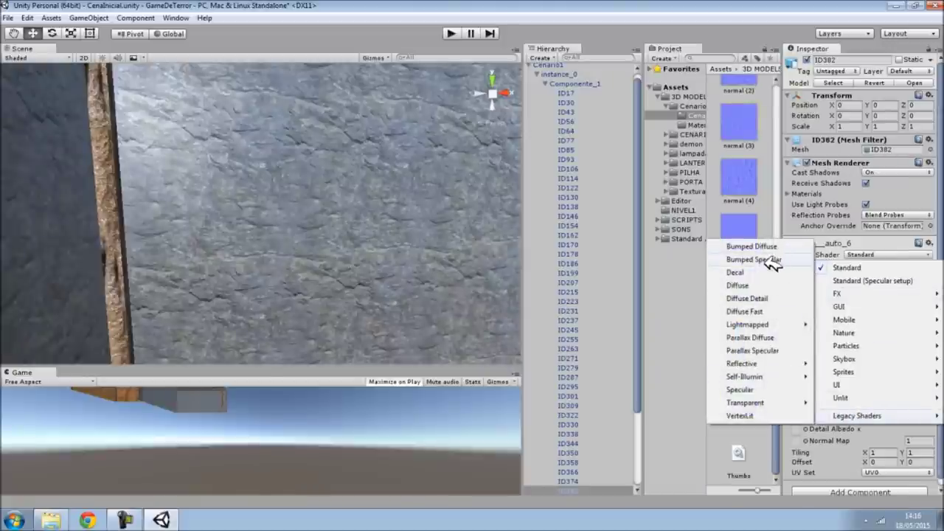
{"action": "left_click", "coordinate": [774, 261]}
{"action": "left_click_drag", "start_coordinate": [494, 246], "coordinate": [526, 236], "text": "alt"}
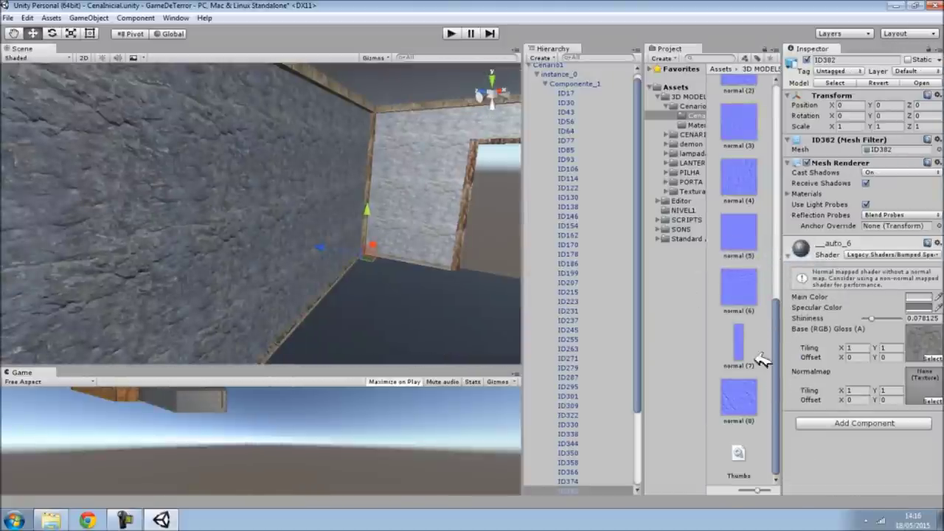
{"action": "scroll", "coordinate": [785, 297], "scroll_direction": "up", "scroll_amount": 1}
{"action": "mouse_move", "coordinate": [780, 294]}
{"action": "left_mouse_down"}
{"action": "mouse_move", "coordinate": [791, 201]}
{"action": "mouse_move", "coordinate": [795, 258]}
{"action": "left_mouse_up"}
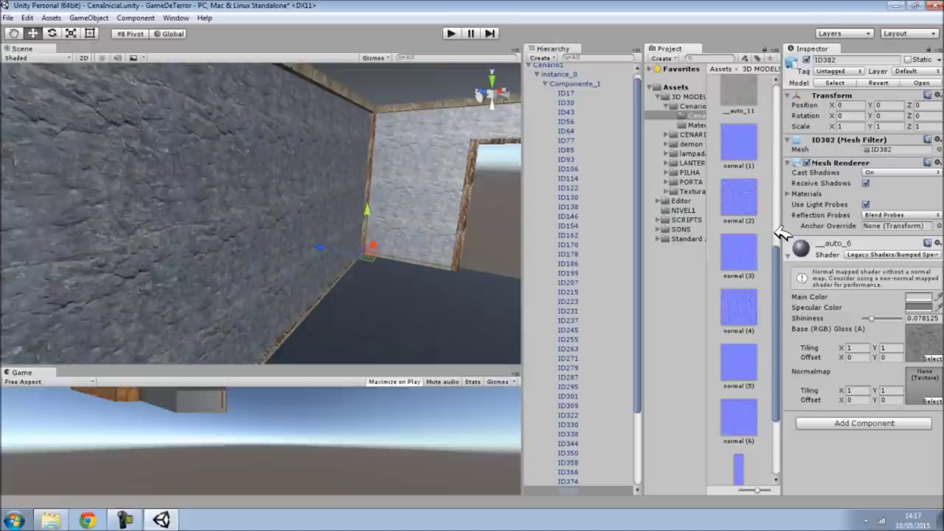
{"action": "left_click", "coordinate": [740, 143]}
Raise Bumpiness to 0.3 on normal (1), then on all eight normal textures, and apply.
{"action": "left_click_drag", "start_coordinate": [890, 108], "coordinate": [932, 110]}
{"action": "left_click", "coordinate": [928, 224]}
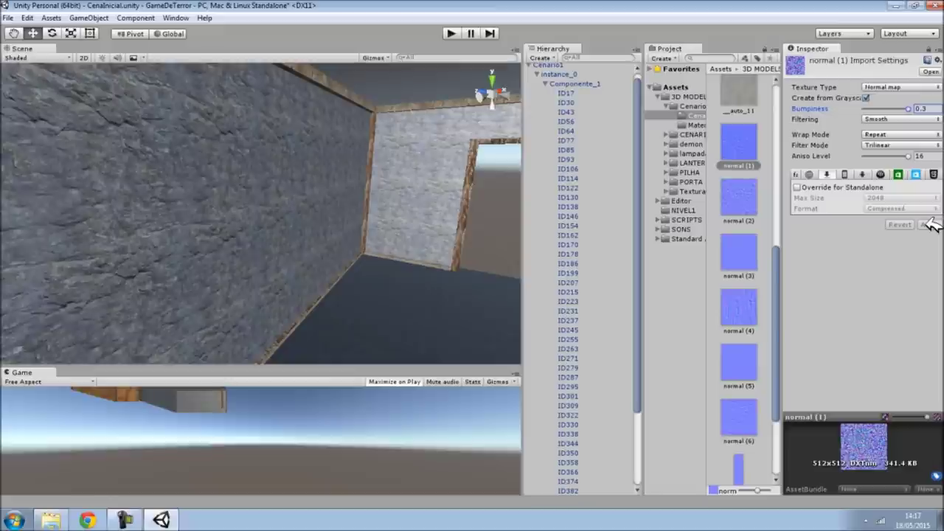
{"action": "left_click_drag", "start_coordinate": [779, 257], "coordinate": [780, 316]}
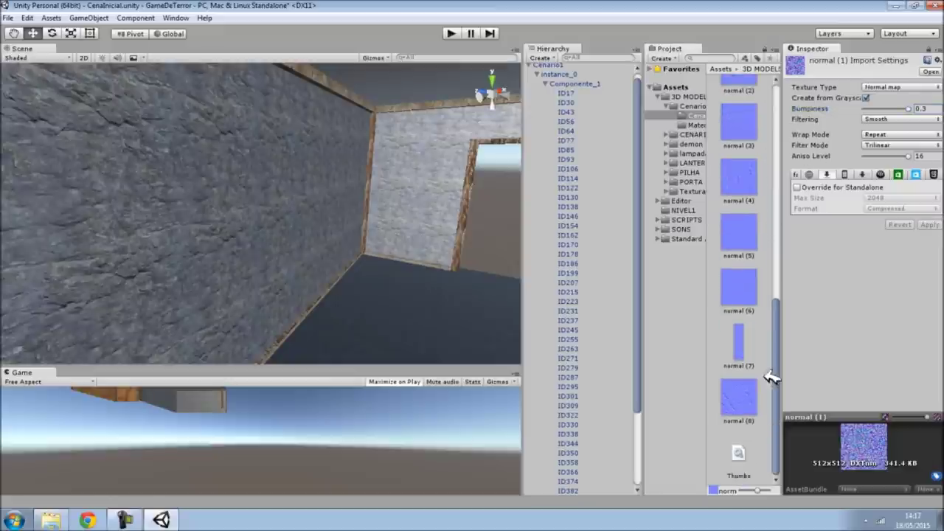
{"action": "left_click", "coordinate": [756, 411], "text": "shift"}
{"action": "left_click", "coordinate": [913, 109]}
{"action": "left_click", "coordinate": [934, 225]}
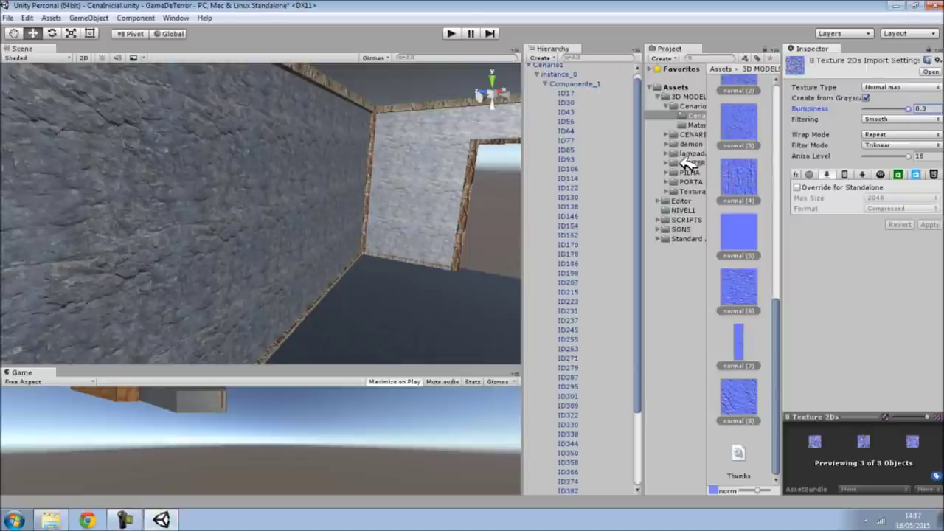
{"action": "left_click", "coordinate": [334, 214]}
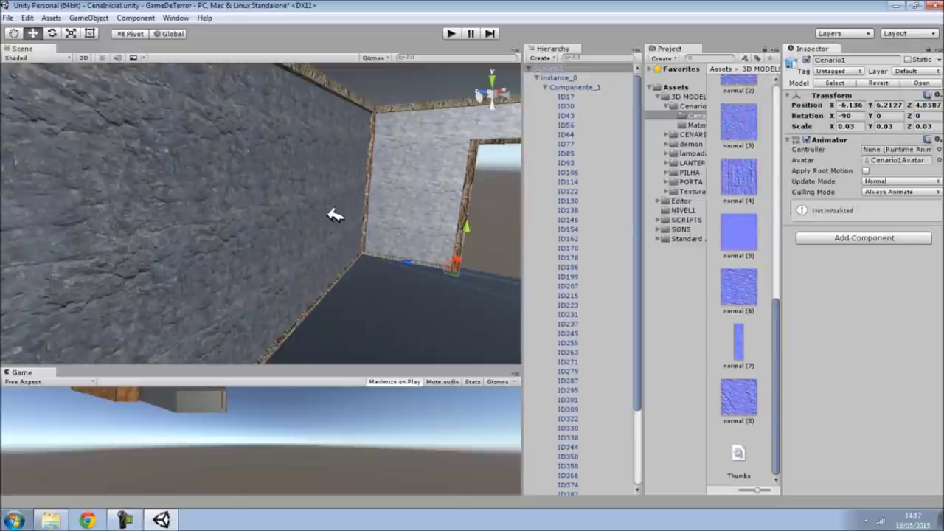
Give wall ID382's material a normal map, trying normal (5) and settling on normal (2).
{"action": "left_click_drag", "start_coordinate": [776, 342], "coordinate": [796, 271]}
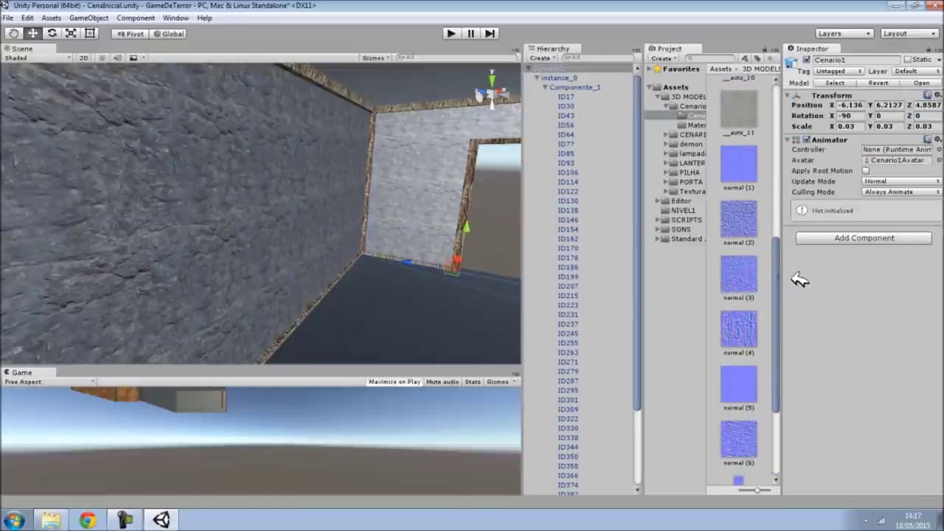
{"action": "left_click", "coordinate": [280, 208]}
{"action": "left_click_drag", "start_coordinate": [740, 426], "coordinate": [928, 387]}
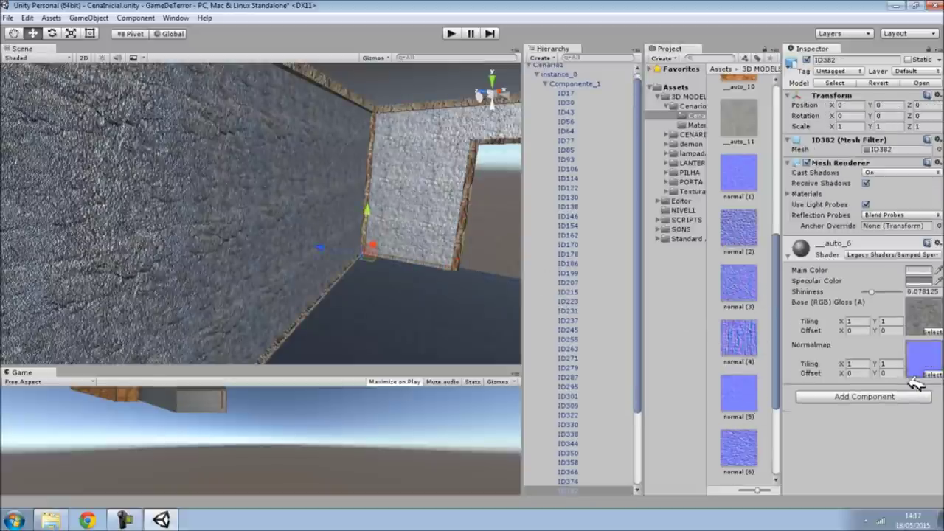
{"action": "mouse_move", "coordinate": [189, 177]}
{"action": "left_mouse_down", "text": "alt"}
{"action": "mouse_move", "coordinate": [339, 198]}
{"action": "mouse_move", "coordinate": [280, 177]}
{"action": "left_mouse_up", "text": "alt"}
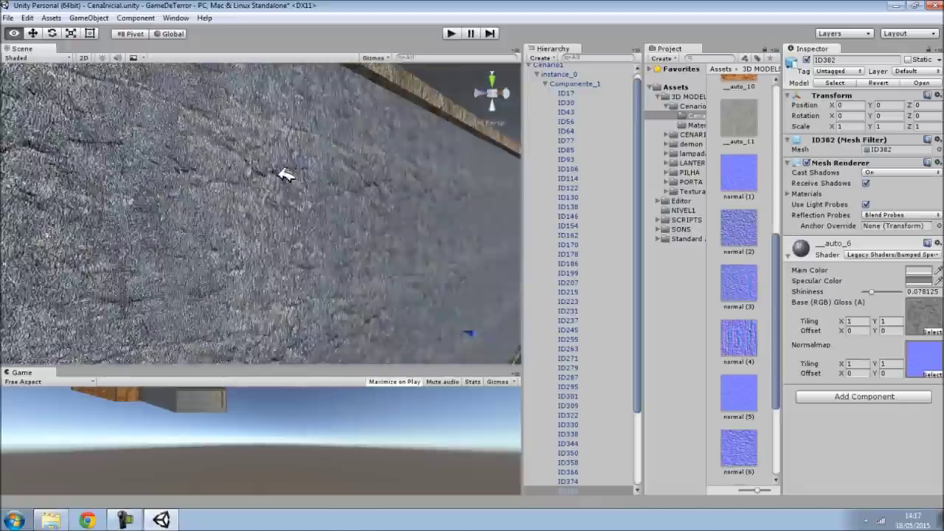
{"action": "left_click_drag", "start_coordinate": [738, 227], "coordinate": [923, 357]}
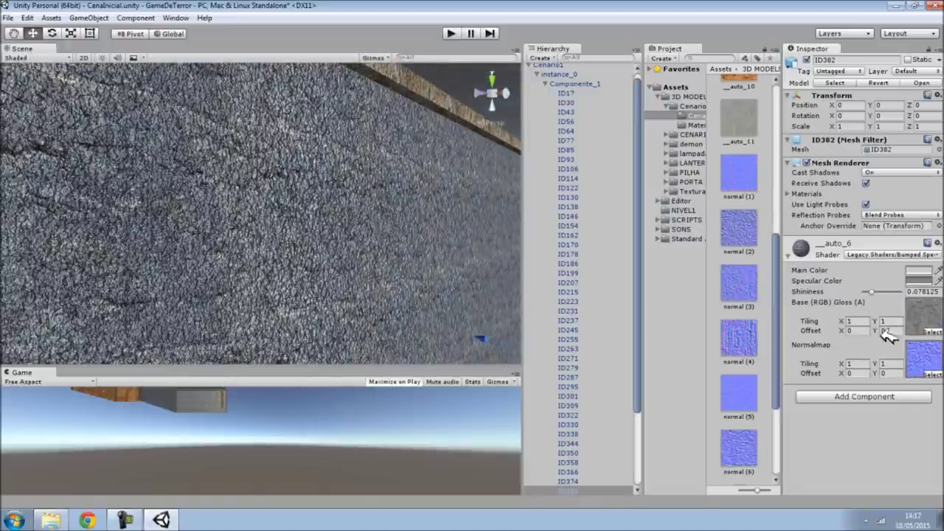
{"action": "scroll", "coordinate": [755, 269], "scroll_direction": "down", "scroll_amount": 2}
{"action": "scroll", "coordinate": [757, 275], "scroll_direction": "down", "scroll_amount": 2}
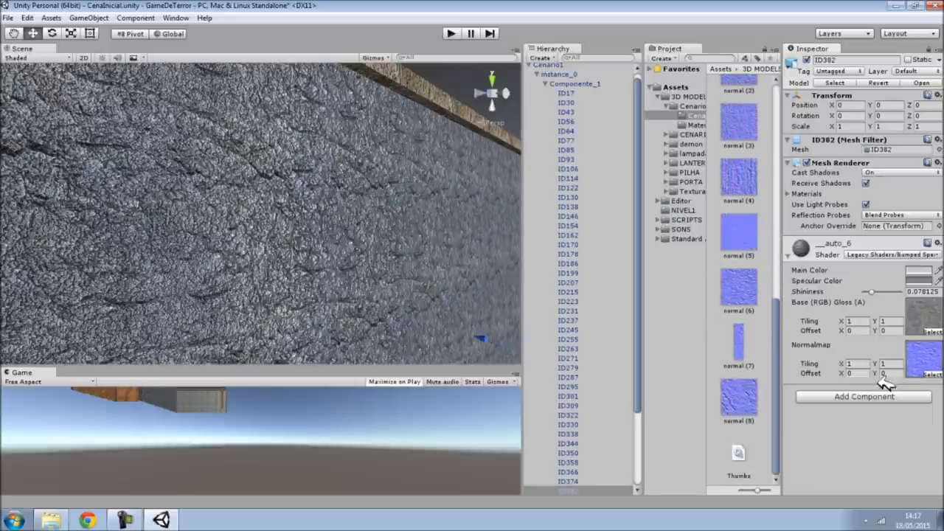
{"action": "right_click_drag", "start_coordinate": [285, 199], "coordinate": [267, 201]}
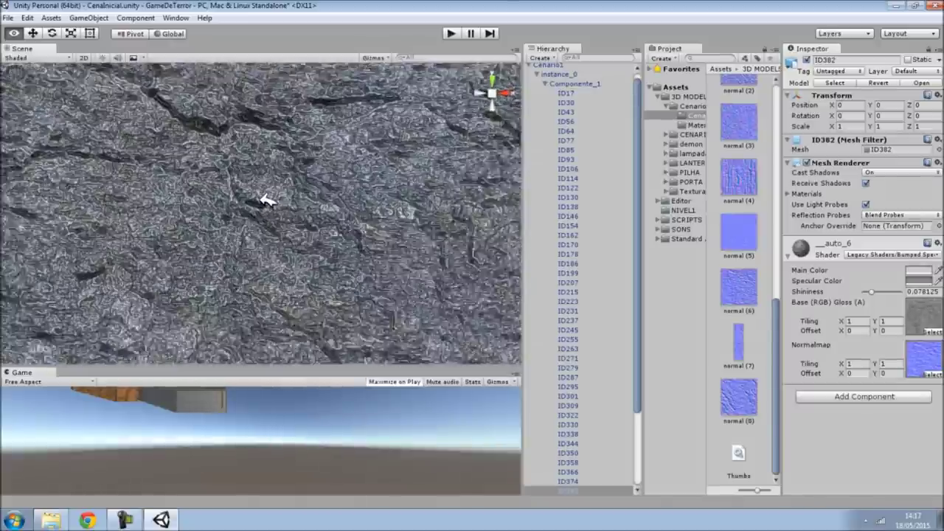
Lower normal (6)'s Bumpiness to 0.1 and apply the import change.
{"action": "key", "text": "f"}
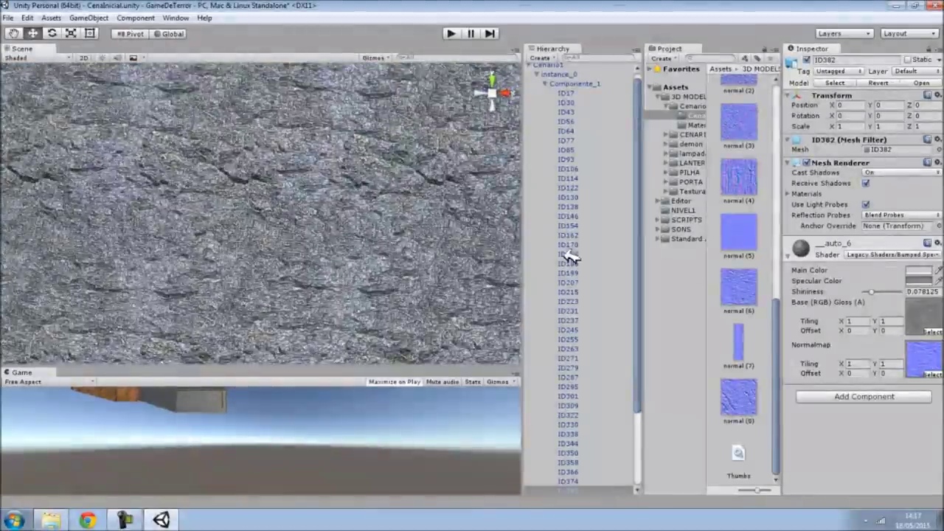
{"action": "left_click", "coordinate": [751, 302]}
{"action": "left_click_drag", "start_coordinate": [900, 109], "coordinate": [885, 108]}
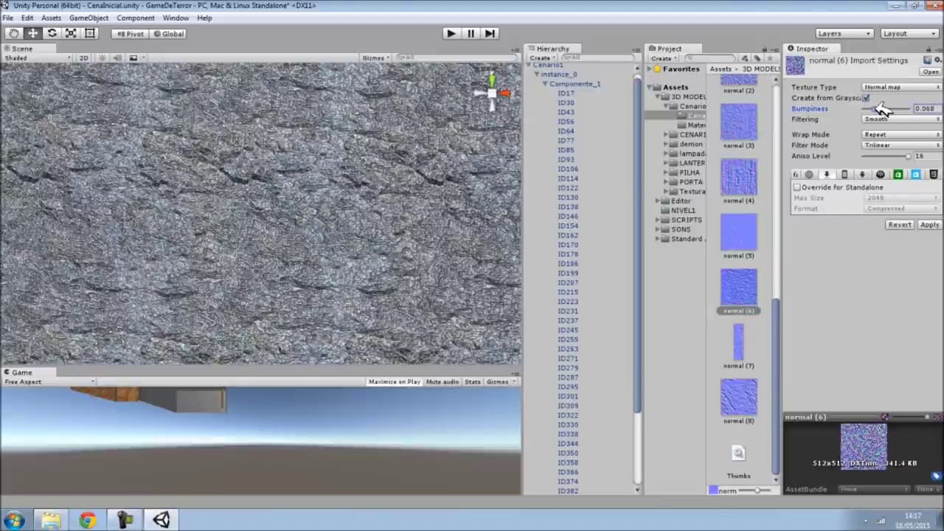
{"action": "type", "text": "0.1"}
{"action": "left_click", "coordinate": [930, 226]}
Fly the view down to the granite disk and select its mesh ID154.
{"action": "right_click_drag", "start_coordinate": [375, 225], "coordinate": [127, 263]}
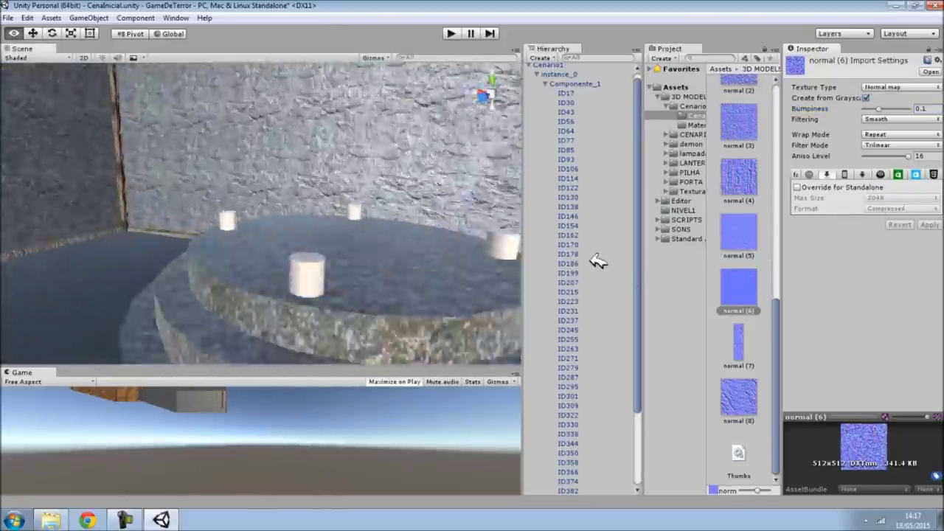
{"action": "right_click_drag", "start_coordinate": [727, 264], "coordinate": [375, 226]}
{"action": "left_click", "coordinate": [348, 152]}
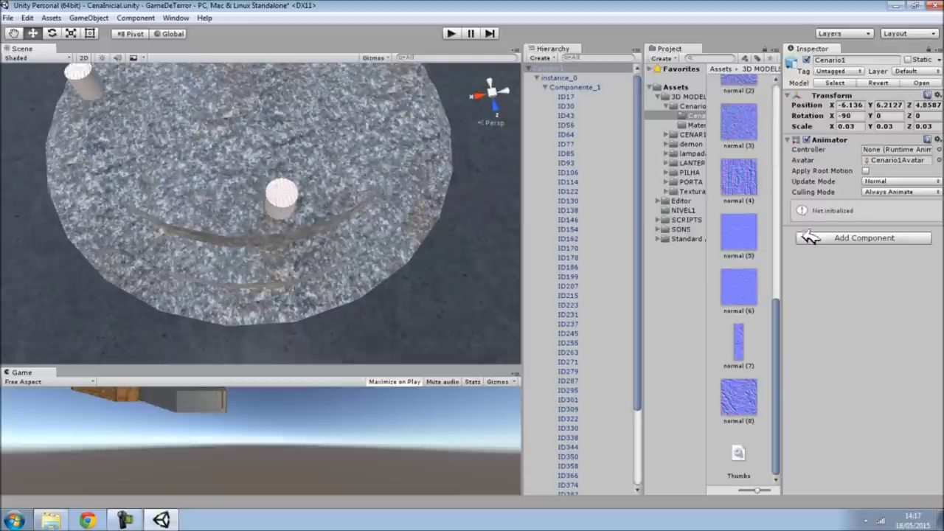
{"action": "left_click", "coordinate": [324, 142]}
Give disk ID154's material the Legacy Bumped Diffuse shader with normal (3) in Normalmap.
{"action": "mouse_move", "coordinate": [328, 142]}
{"action": "left_mouse_down", "text": "alt"}
{"action": "mouse_move", "coordinate": [327, 236]}
{"action": "mouse_move", "coordinate": [316, 164]}
{"action": "left_mouse_up", "text": "alt"}
{"action": "left_click", "coordinate": [839, 250]}
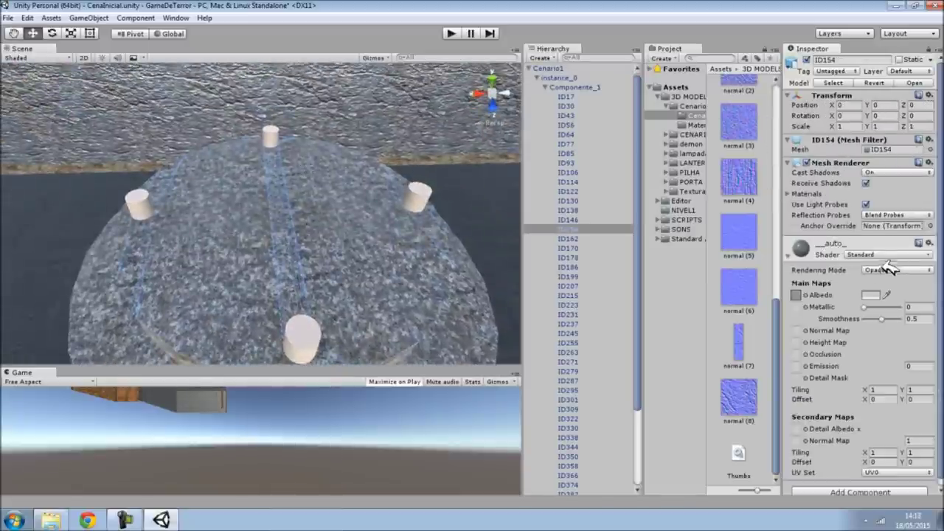
{"action": "left_click", "coordinate": [887, 254]}
{"action": "mouse_move", "coordinate": [869, 417]}
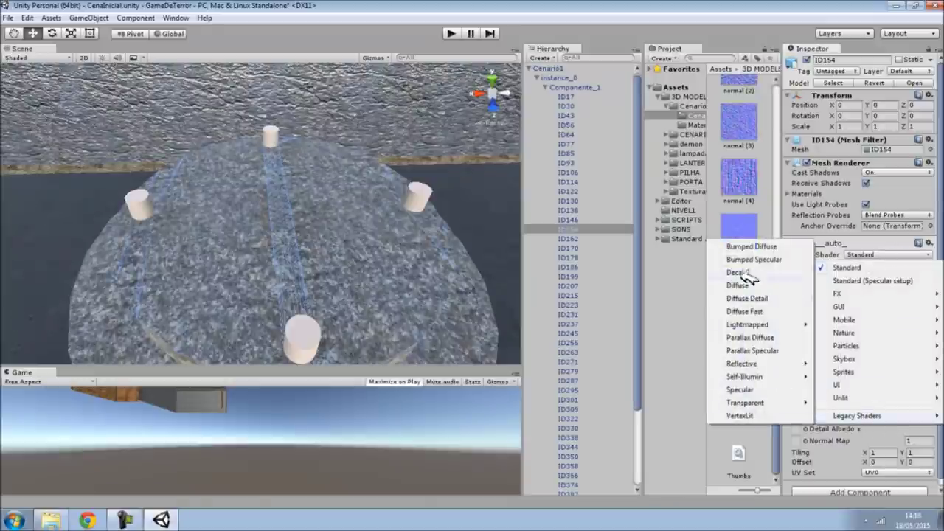
{"action": "left_click", "coordinate": [751, 246]}
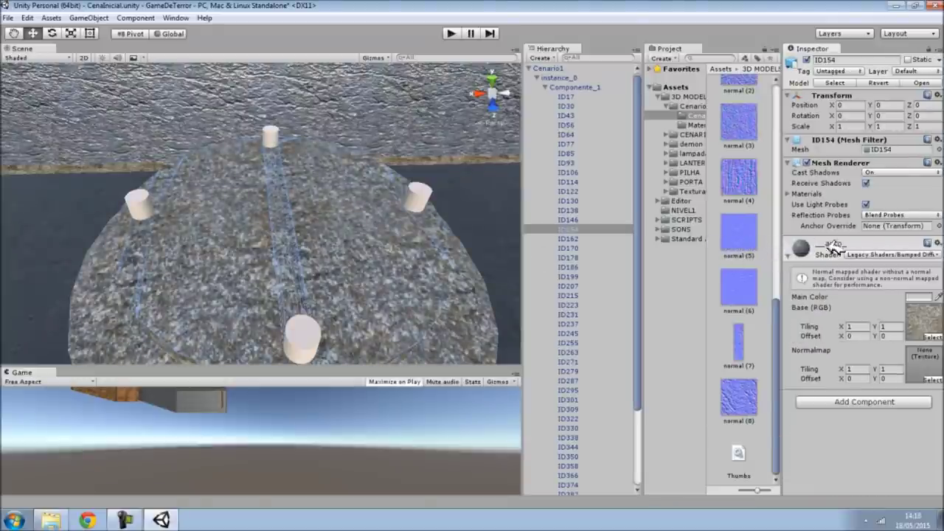
{"action": "left_click_drag", "start_coordinate": [744, 118], "coordinate": [923, 363]}
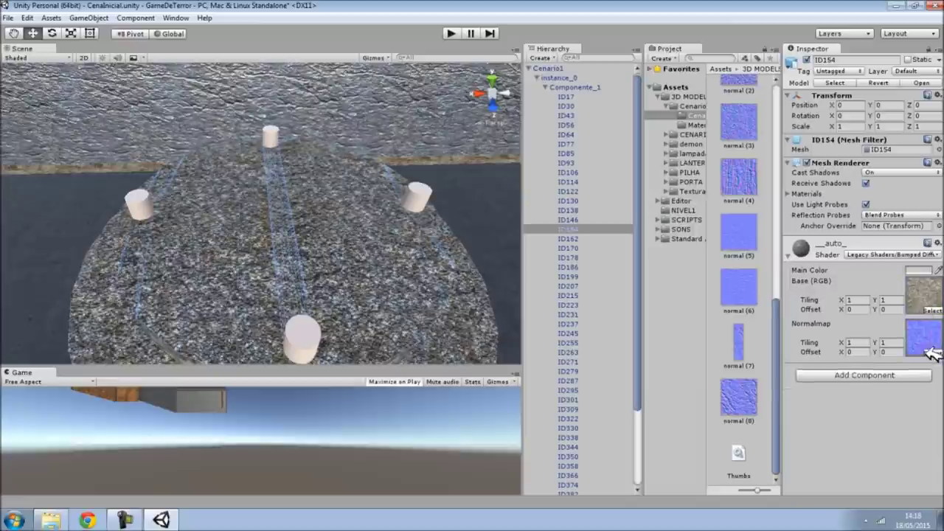
{"action": "mouse_move", "coordinate": [386, 258]}
{"action": "left_mouse_down", "text": "alt"}
{"action": "mouse_move", "coordinate": [330, 313]}
{"action": "mouse_move", "coordinate": [361, 152]}
{"action": "mouse_move", "coordinate": [427, 372]}
{"action": "mouse_move", "coordinate": [391, 377]}
{"action": "mouse_move", "coordinate": [456, 10]}
{"action": "mouse_move", "coordinate": [483, 512]}
{"action": "mouse_move", "coordinate": [516, 512]}
{"action": "mouse_move", "coordinate": [51, 481]}
{"action": "mouse_move", "coordinate": [21, 361]}
{"action": "mouse_move", "coordinate": [17, 400]}
{"action": "mouse_move", "coordinate": [938, 241]}
{"action": "mouse_move", "coordinate": [59, 326]}
{"action": "mouse_move", "coordinate": [179, 238]}
{"action": "left_mouse_up", "text": "alt"}
{"action": "left_click", "coordinate": [245, 236]}
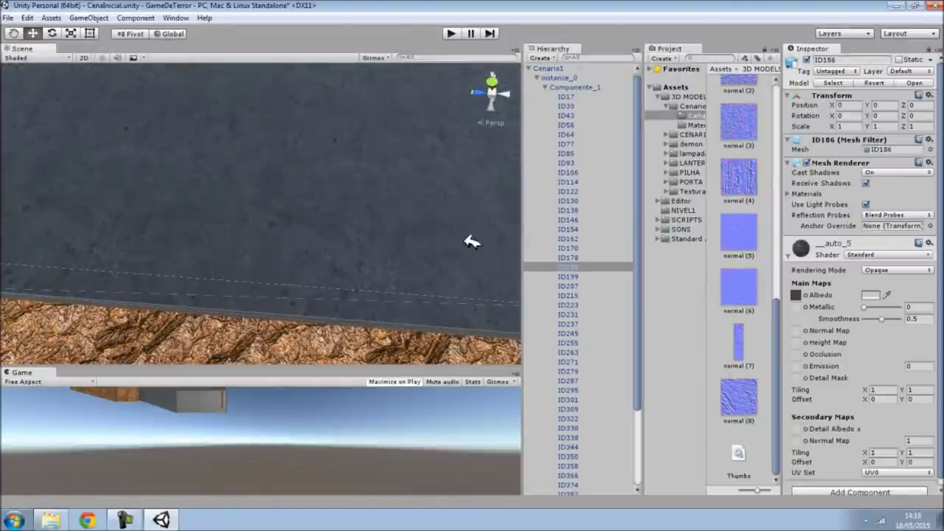
Switch floor ID186's material to Legacy Bumped Specular with normal (5) as its normal map.
{"action": "left_click", "coordinate": [871, 255]}
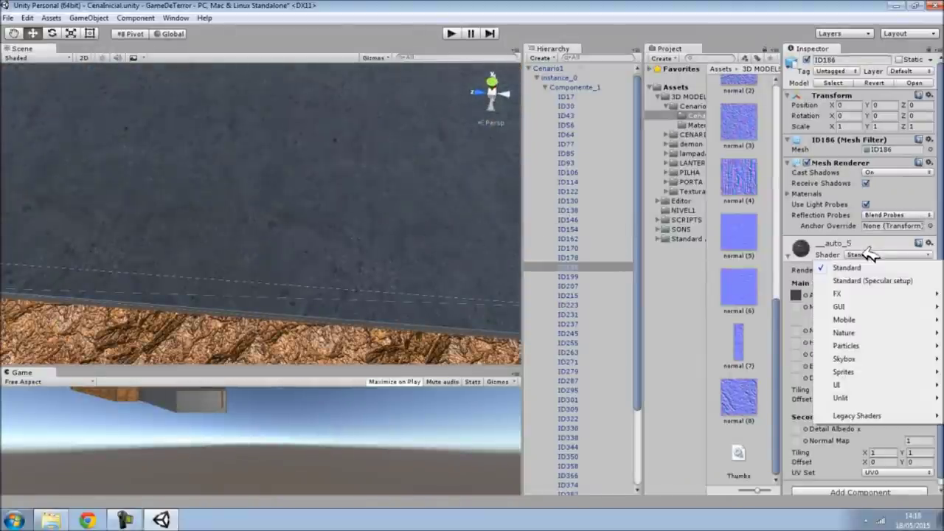
{"action": "mouse_move", "coordinate": [855, 414]}
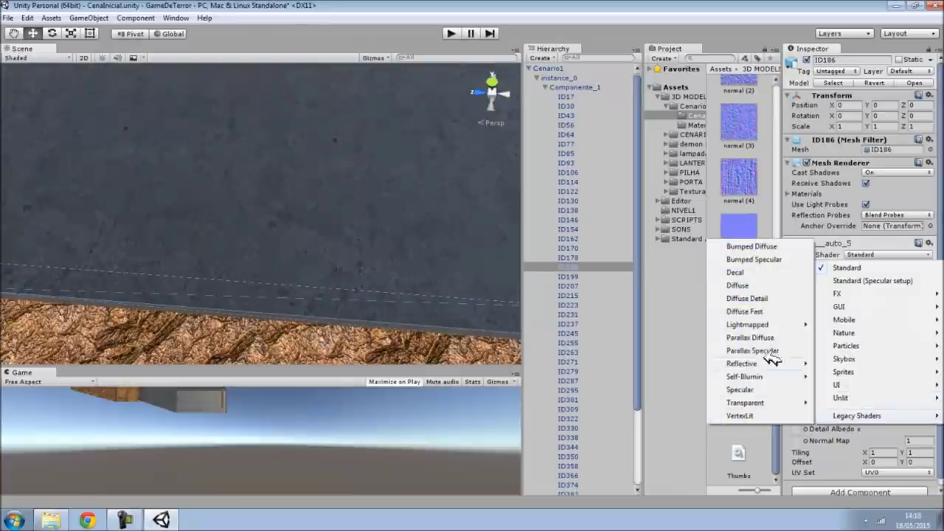
{"action": "left_click", "coordinate": [756, 259]}
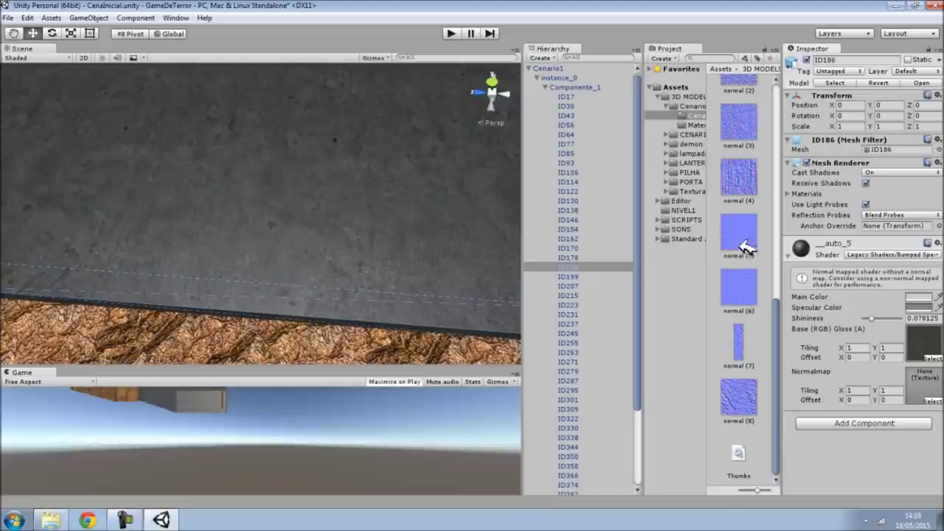
{"action": "left_click_drag", "start_coordinate": [870, 352], "coordinate": [922, 389]}
{"action": "mouse_move", "coordinate": [376, 278]}
{"action": "right_mouse_down"}
{"action": "mouse_move", "coordinate": [98, 229]}
{"action": "mouse_move", "coordinate": [231, 269]}
{"action": "right_mouse_up"}
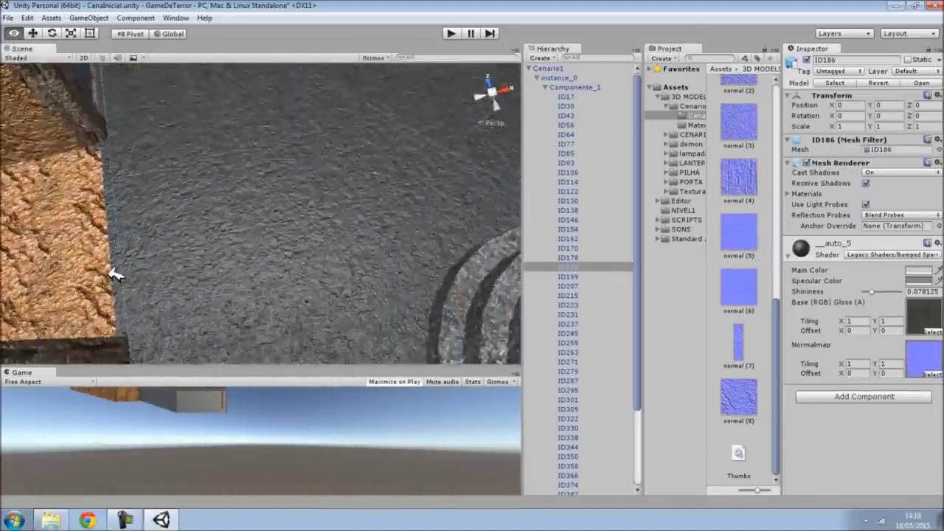
{"action": "mouse_move", "coordinate": [231, 268]}
{"action": "right_mouse_down"}
{"action": "mouse_move", "coordinate": [106, 166]}
{"action": "mouse_move", "coordinate": [866, 147]}
{"action": "mouse_move", "coordinate": [560, 36]}
{"action": "right_mouse_up"}
{"action": "left_click", "coordinate": [530, 67]}
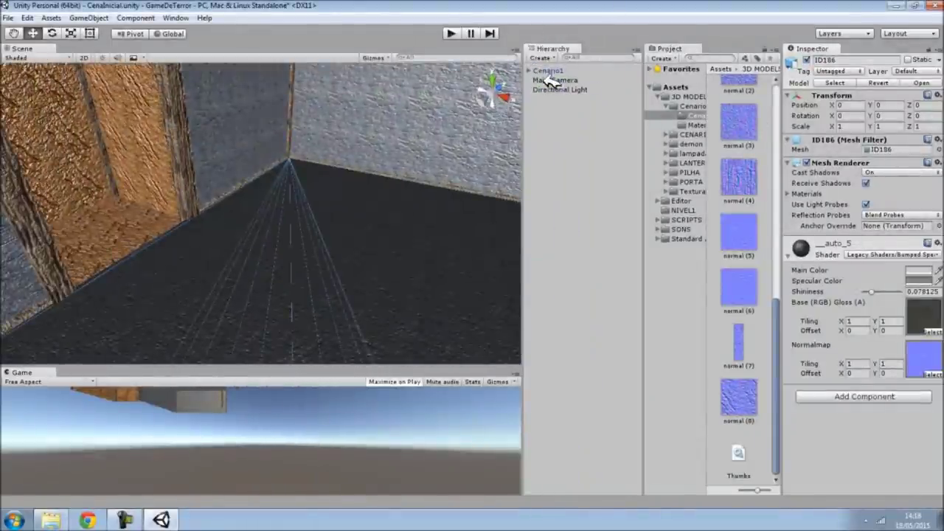
Delete the Main Camera and the Directional Light from the scene.
{"action": "left_click", "coordinate": [546, 80]}
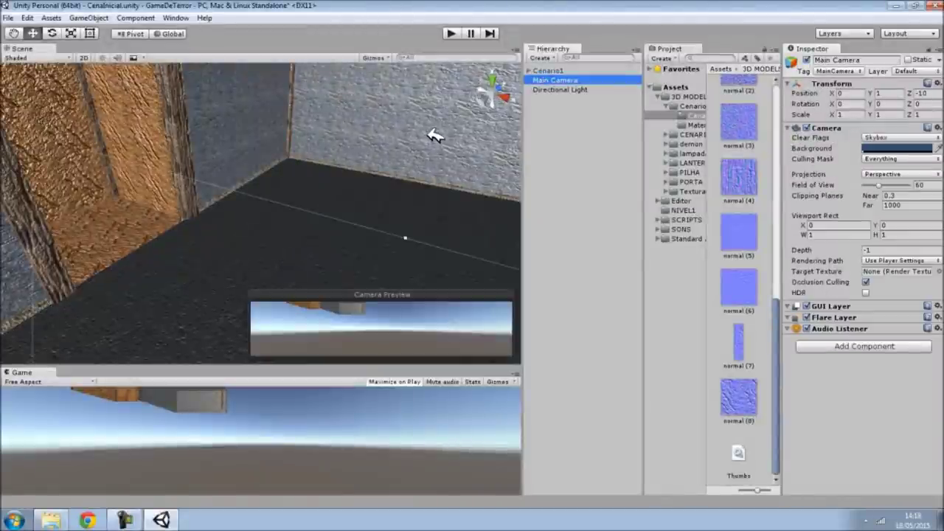
{"action": "key", "text": "Delete"}
{"action": "left_click", "coordinate": [560, 80]}
{"action": "mouse_move", "coordinate": [305, 185]}
{"action": "right_mouse_down"}
{"action": "mouse_move", "coordinate": [344, 141]}
{"action": "mouse_move", "coordinate": [420, 157]}
{"action": "right_mouse_up"}
{"action": "key", "text": "Delete"}
{"action": "mouse_move", "coordinate": [140, 131]}
{"action": "right_mouse_down"}
{"action": "mouse_move", "coordinate": [760, 146]}
{"action": "mouse_move", "coordinate": [561, 232]}
{"action": "mouse_move", "coordinate": [628, 216]}
{"action": "right_mouse_up"}
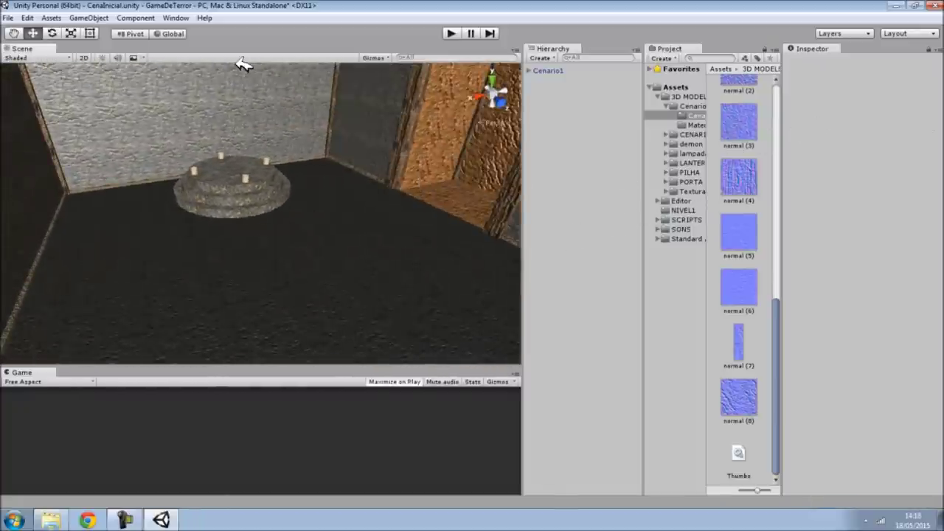
Save the CenaInicial scene into the Assets folder.
{"action": "left_click", "coordinate": [9, 18]}
{"action": "left_click", "coordinate": [40, 63]}
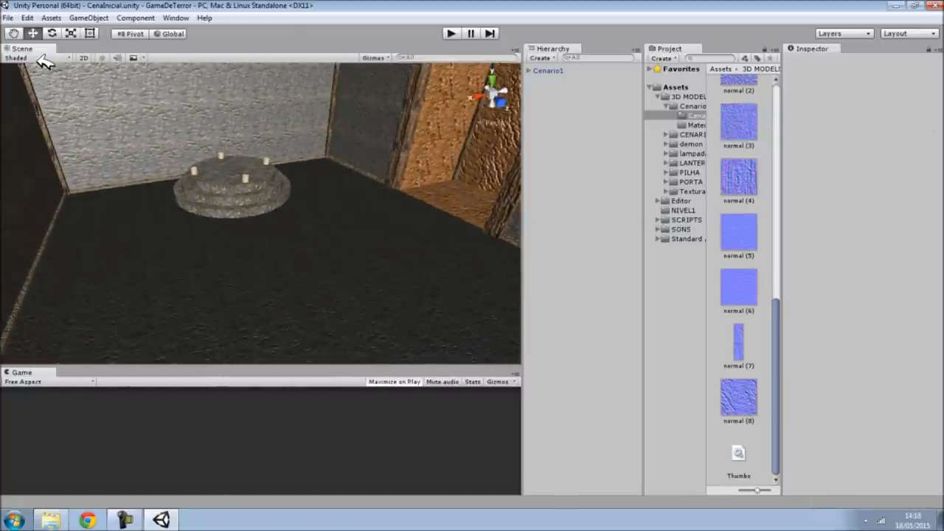
{"action": "left_click", "coordinate": [661, 95]}
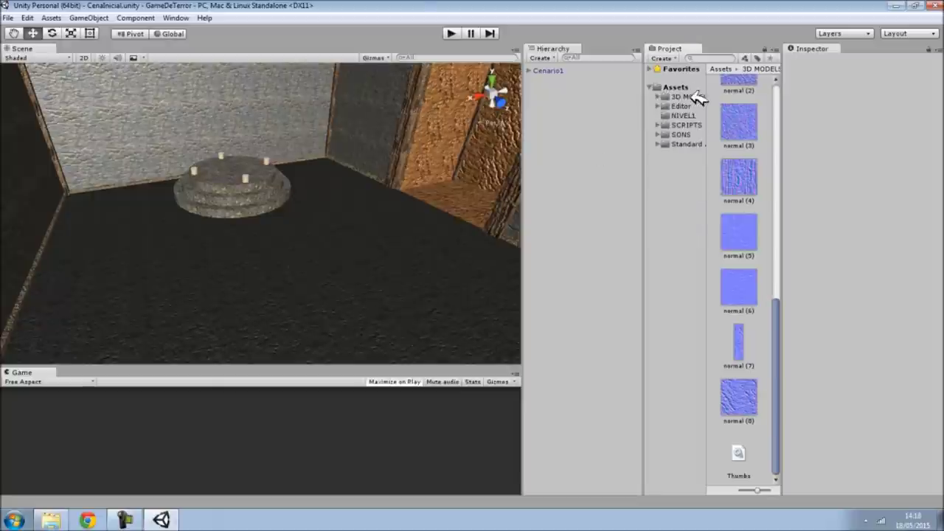
{"action": "left_click", "coordinate": [676, 86]}
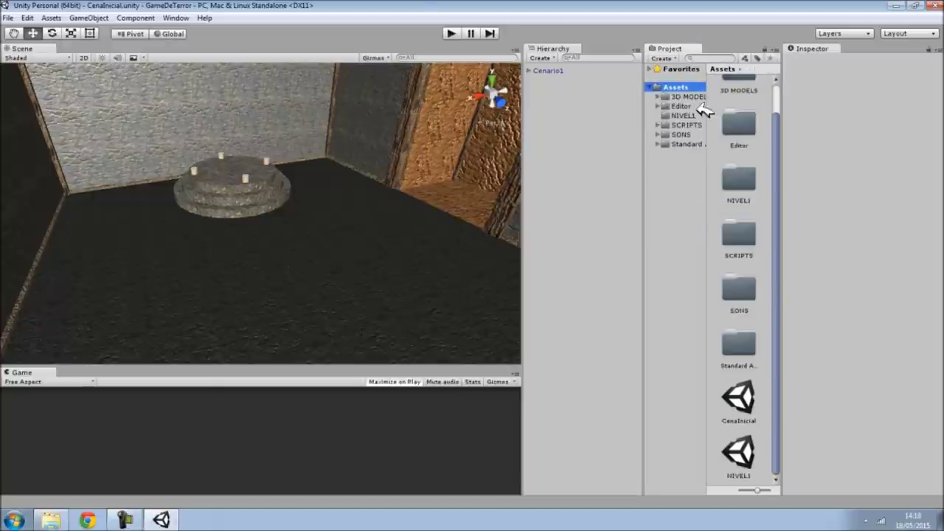
Open the NIVEL1 scene and select its PLAYER object.
{"action": "double_click", "coordinate": [739, 451]}
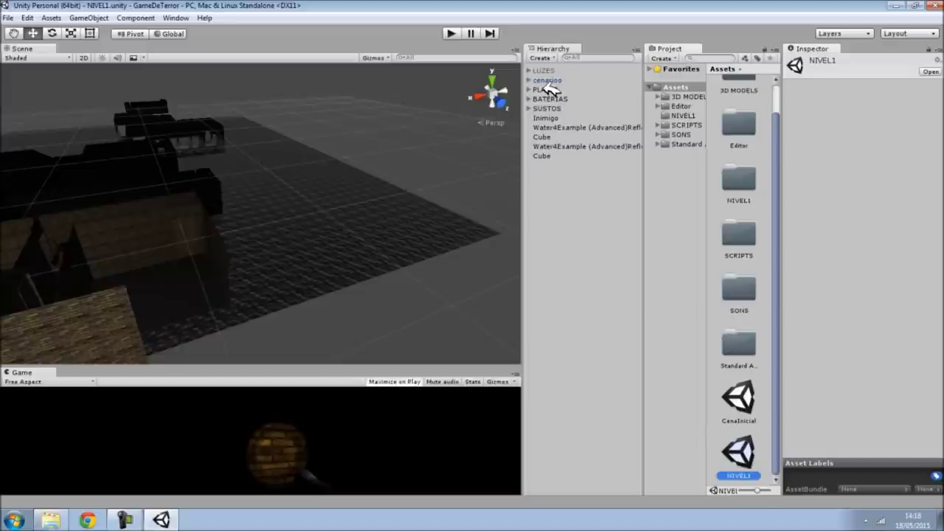
{"action": "double_click", "coordinate": [546, 90]}
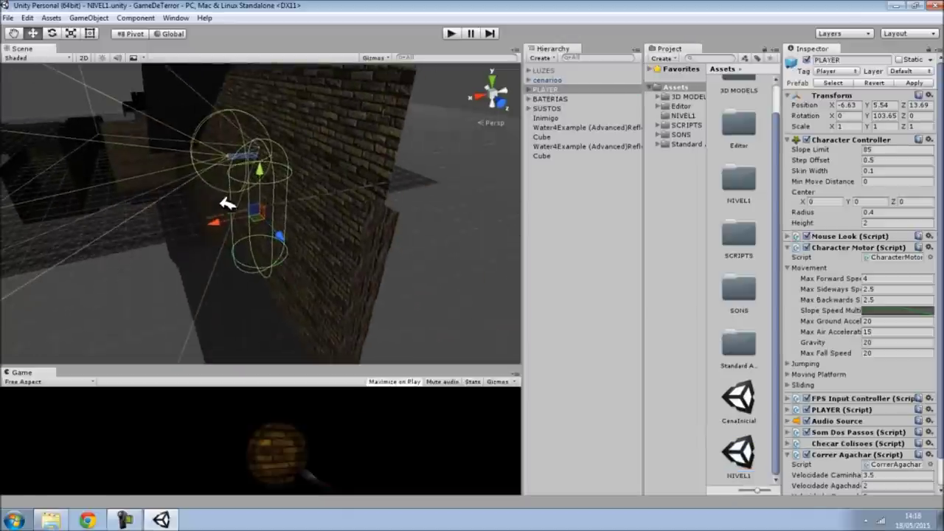
{"action": "left_click", "coordinate": [794, 247]}
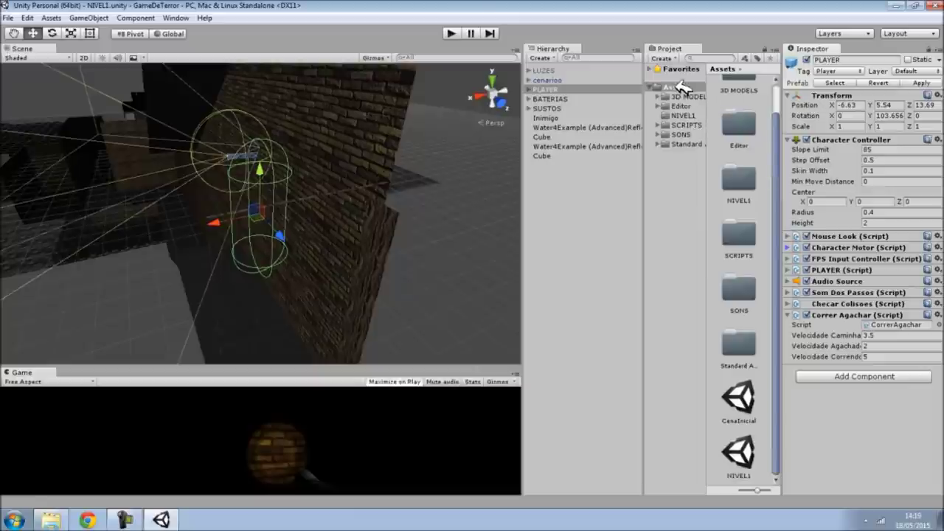
Create a new folder named PREFABS in Assets.
{"action": "right_click", "coordinate": [682, 87]}
{"action": "mouse_move", "coordinate": [710, 96]}
{"action": "left_click", "coordinate": [566, 94]}
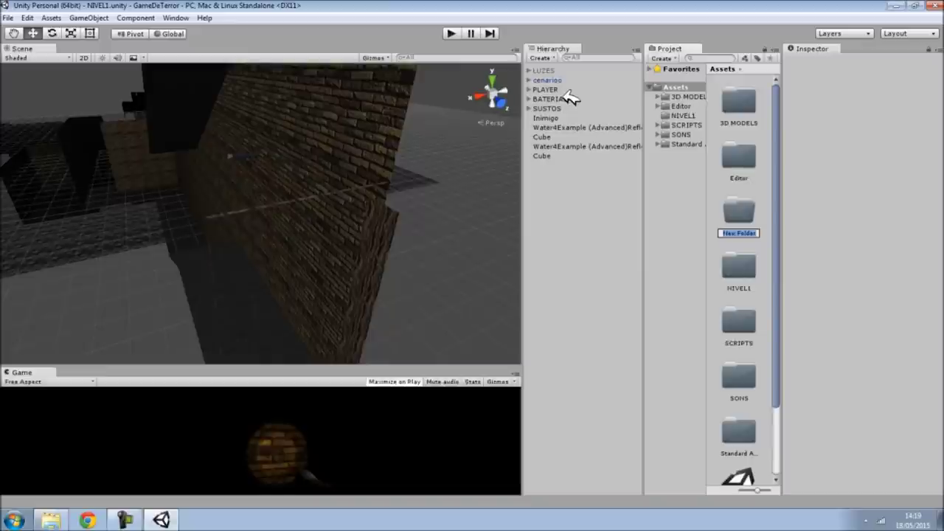
{"action": "type", "text": "PREFABS"}
{"action": "key", "text": "Return"}
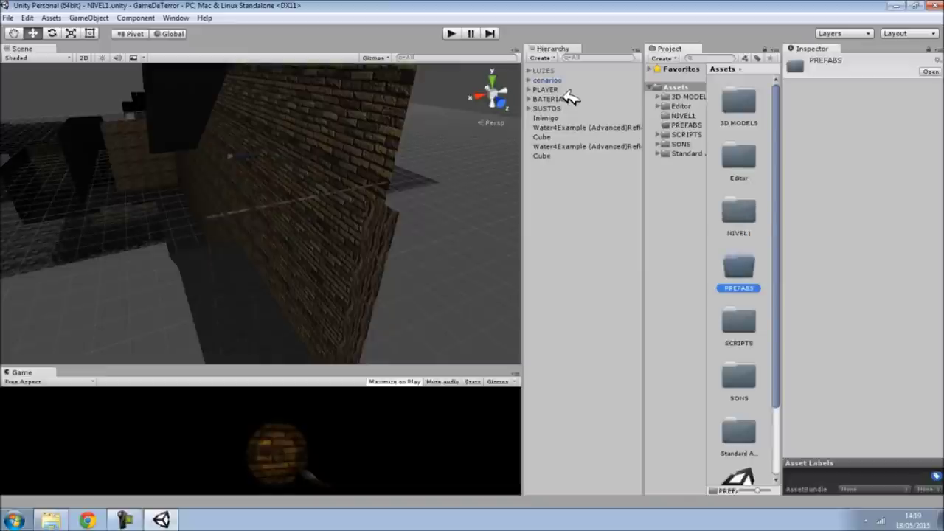
Save PLAYER as a prefab in PREFABS, then reopen the CenaInicial scene.
{"action": "mouse_move", "coordinate": [547, 86]}
{"action": "left_mouse_down"}
{"action": "mouse_move", "coordinate": [748, 230]}
{"action": "mouse_move", "coordinate": [749, 258]}
{"action": "left_mouse_up"}
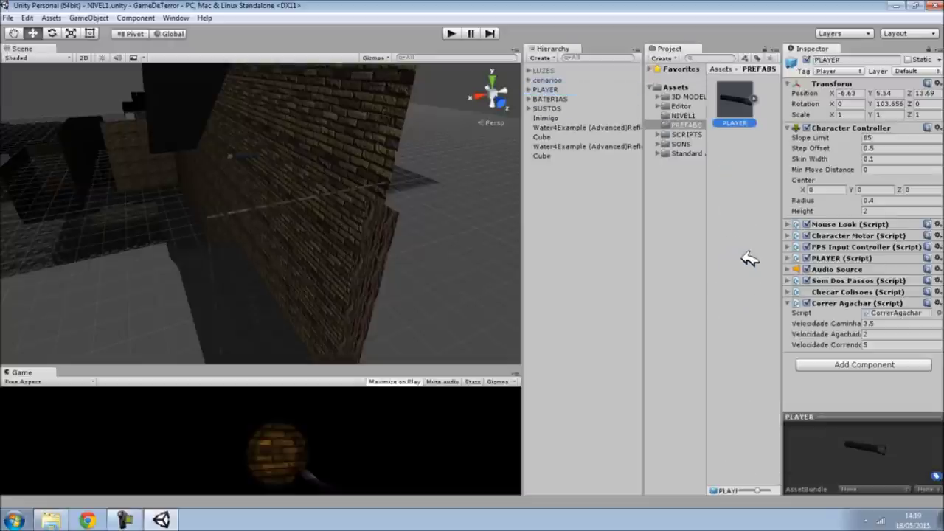
{"action": "left_click_drag", "start_coordinate": [428, 156], "coordinate": [336, 162], "text": "alt"}
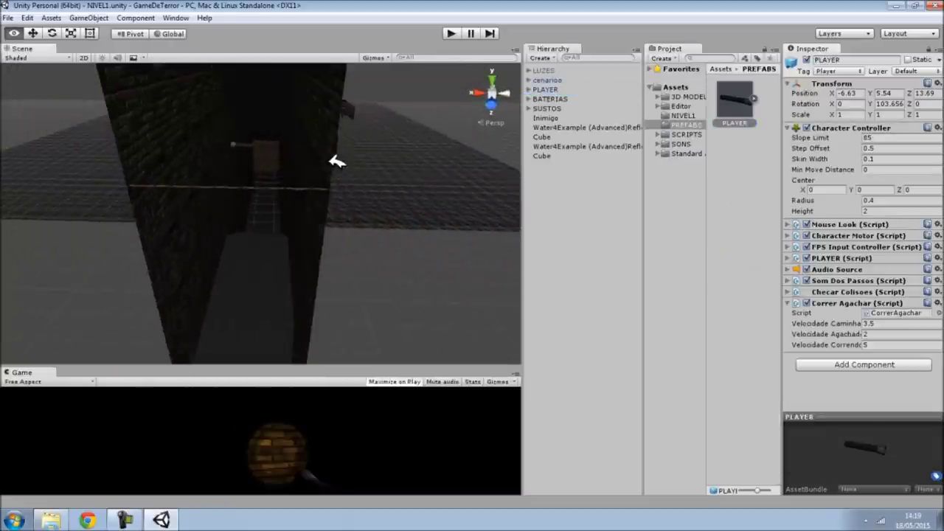
{"action": "left_click", "coordinate": [674, 86]}
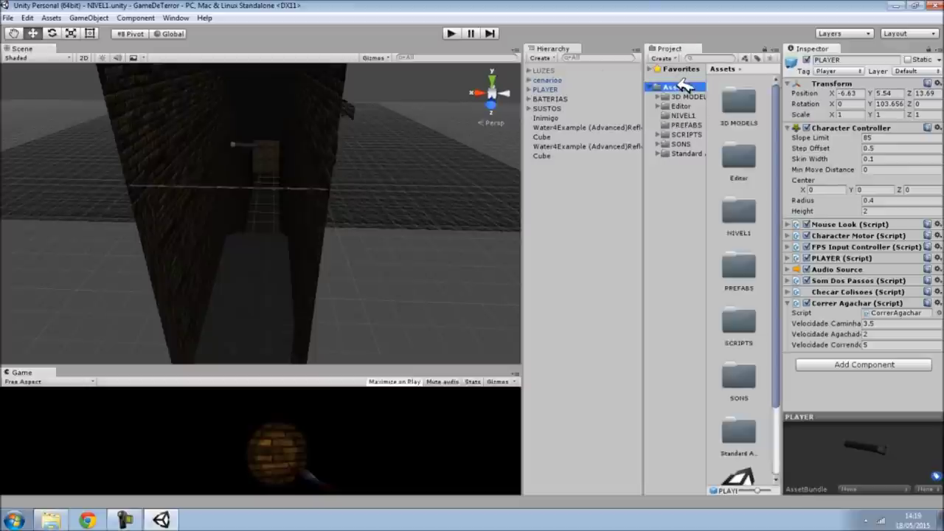
{"action": "scroll", "coordinate": [740, 398], "scroll_direction": "down", "scroll_amount": 2}
{"action": "double_click", "coordinate": [752, 386]}
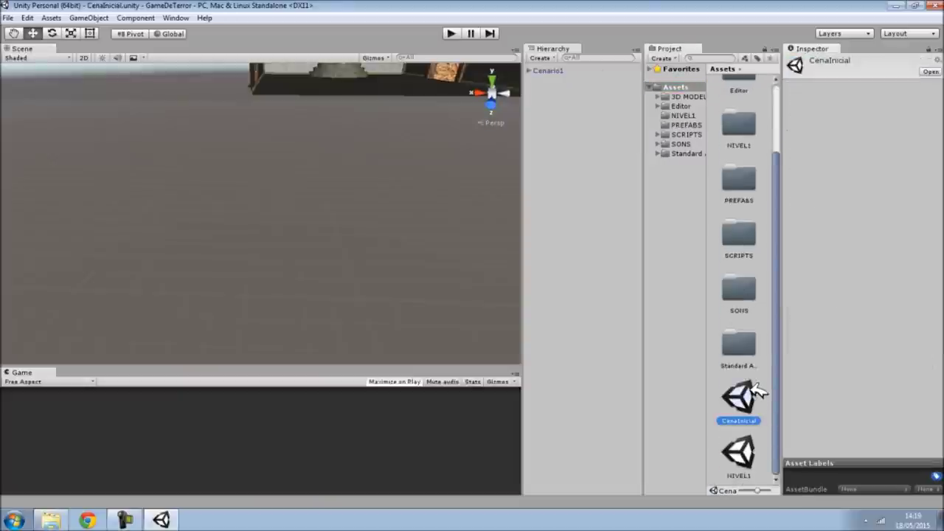
Place the PLAYER prefab in the room, raised to Y 7.52.
{"action": "left_click_drag", "start_coordinate": [425, 194], "coordinate": [554, 110], "text": "alt"}
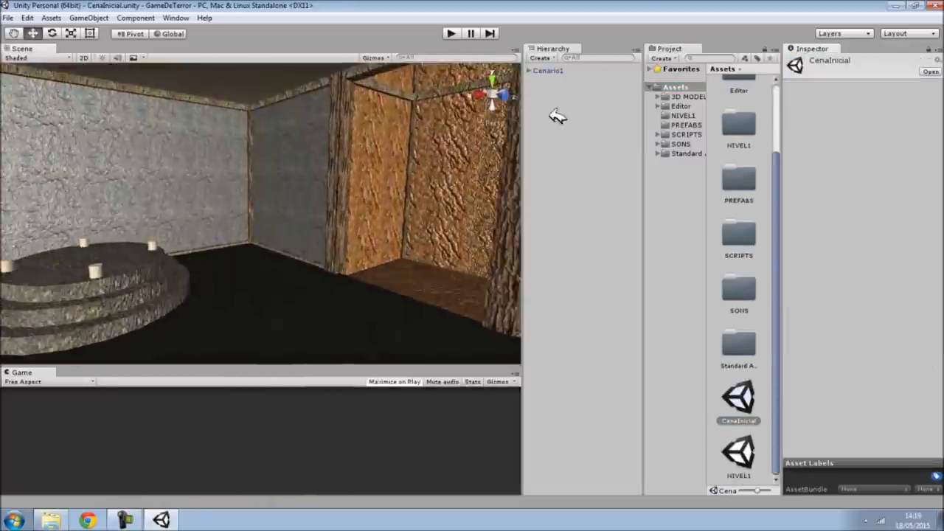
{"action": "left_click", "coordinate": [693, 126]}
{"action": "left_click_drag", "start_coordinate": [739, 97], "coordinate": [293, 319]}
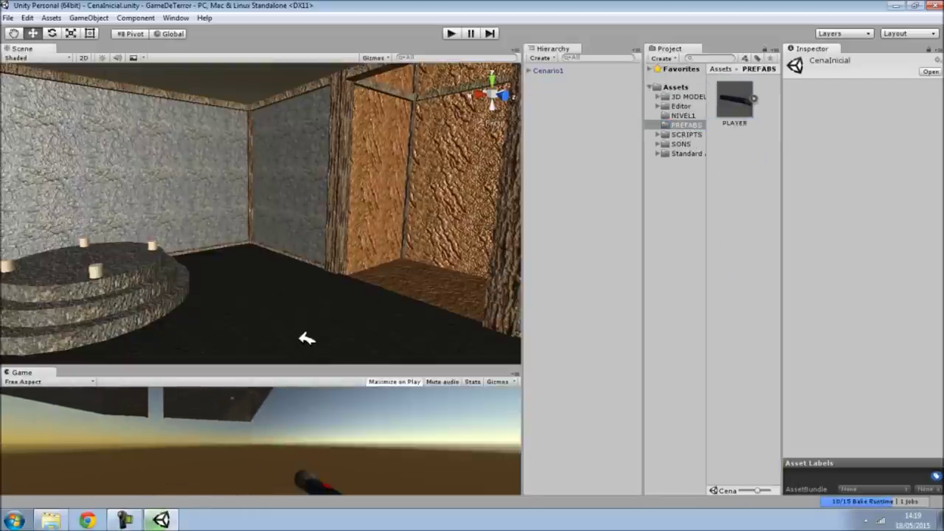
{"action": "left_click_drag", "start_coordinate": [292, 319], "coordinate": [313, 348]}
{"action": "mouse_move", "coordinate": [315, 308]}
{"action": "left_mouse_down"}
{"action": "mouse_move", "coordinate": [313, 209]}
{"action": "mouse_move", "coordinate": [421, 273]}
{"action": "mouse_move", "coordinate": [410, 284]}
{"action": "mouse_move", "coordinate": [796, 304]}
{"action": "left_mouse_up"}
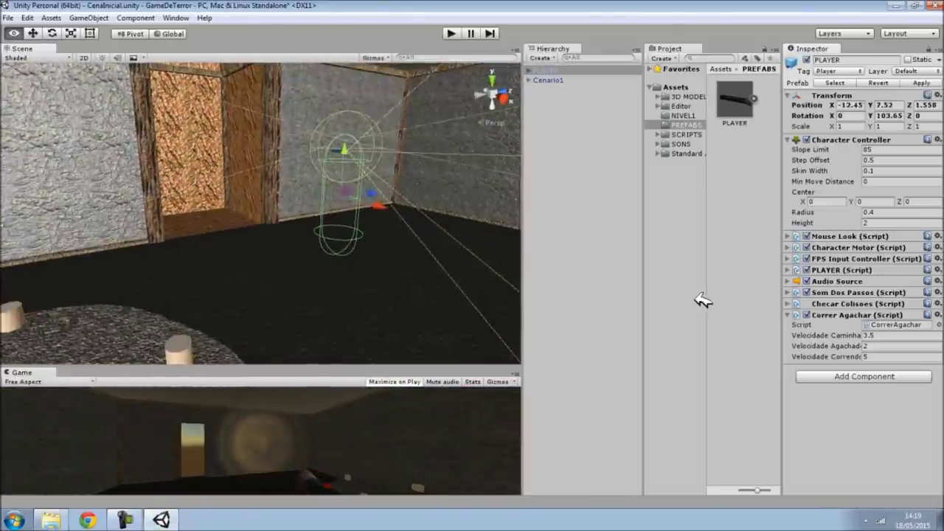
Review the Correr Agachar, Checar Colisoes and Som Dos Passos script settings on PLAYER.
{"action": "left_click", "coordinate": [789, 315]}
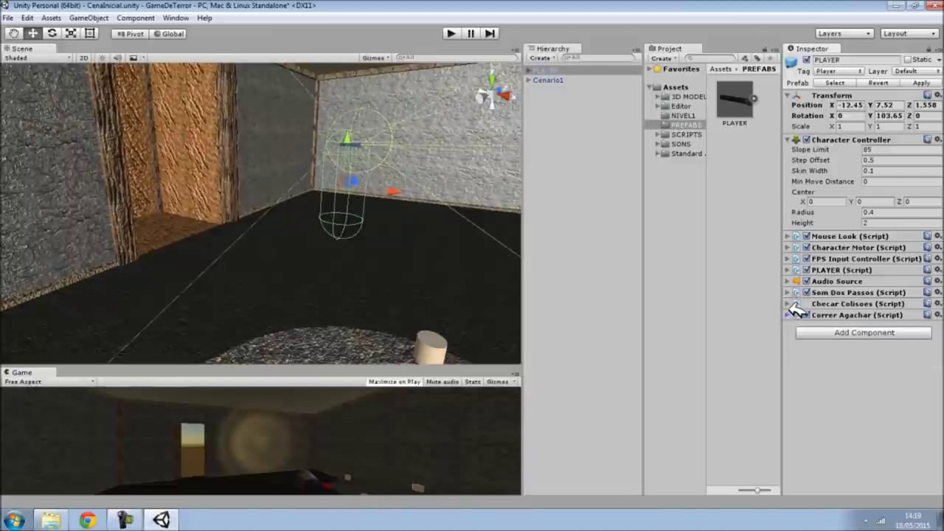
{"action": "left_click", "coordinate": [789, 301]}
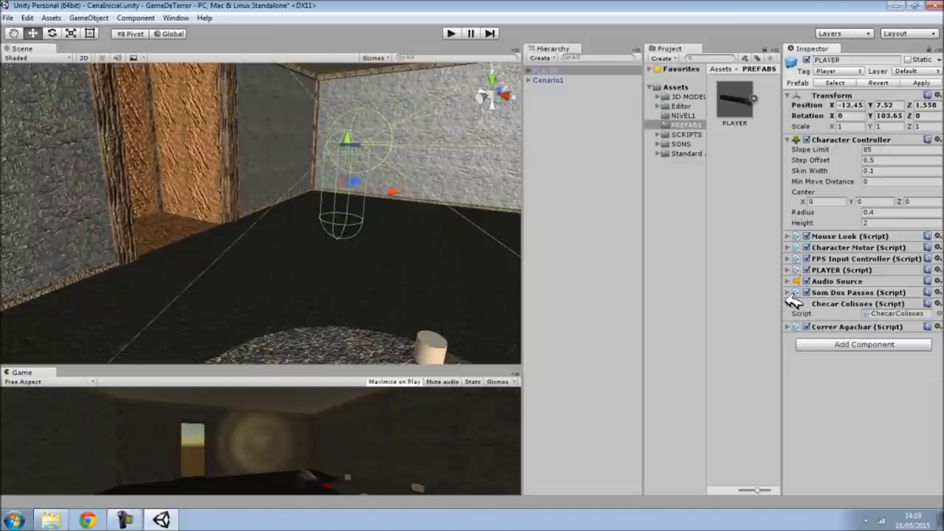
{"action": "left_click", "coordinate": [789, 300]}
{"action": "left_click", "coordinate": [788, 293]}
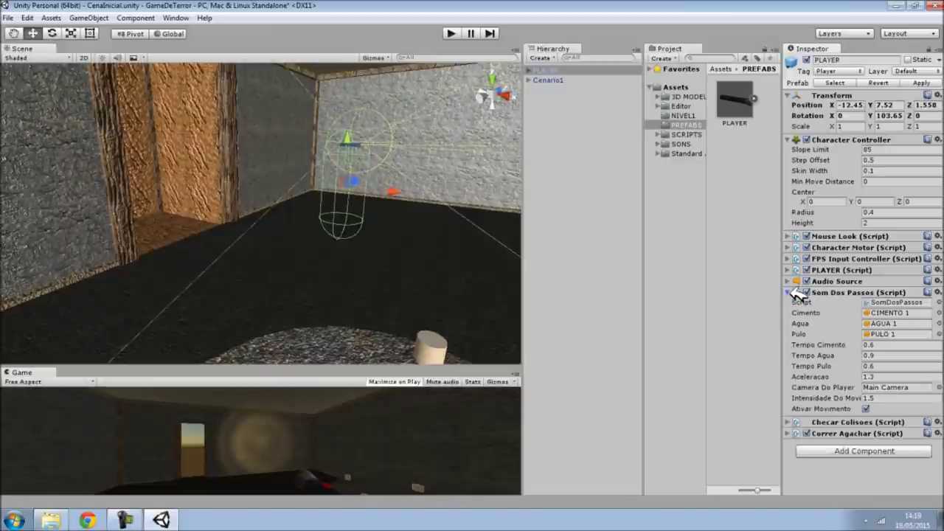
{"action": "left_click", "coordinate": [795, 293]}
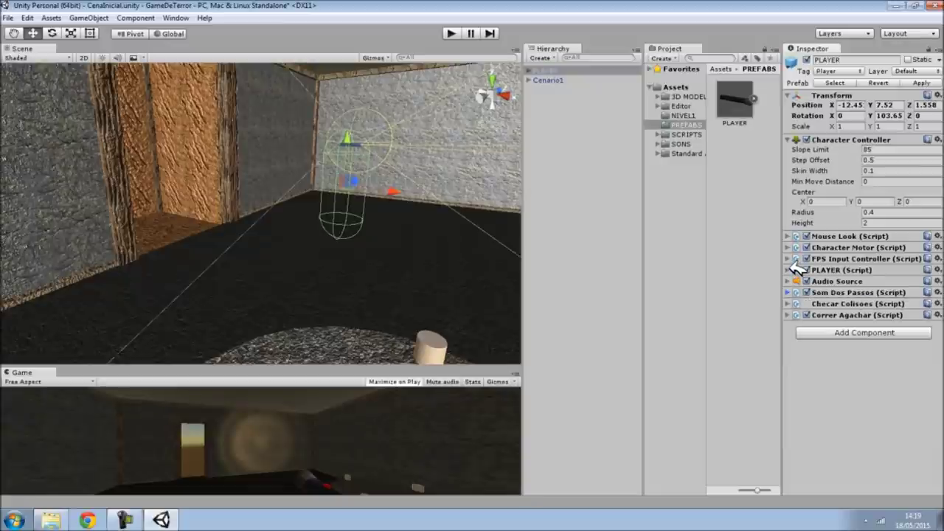
Orbit around the room, then select Cenario1 and its first mesh piece ID17.
{"action": "right_click_drag", "start_coordinate": [433, 228], "coordinate": [734, 257]}
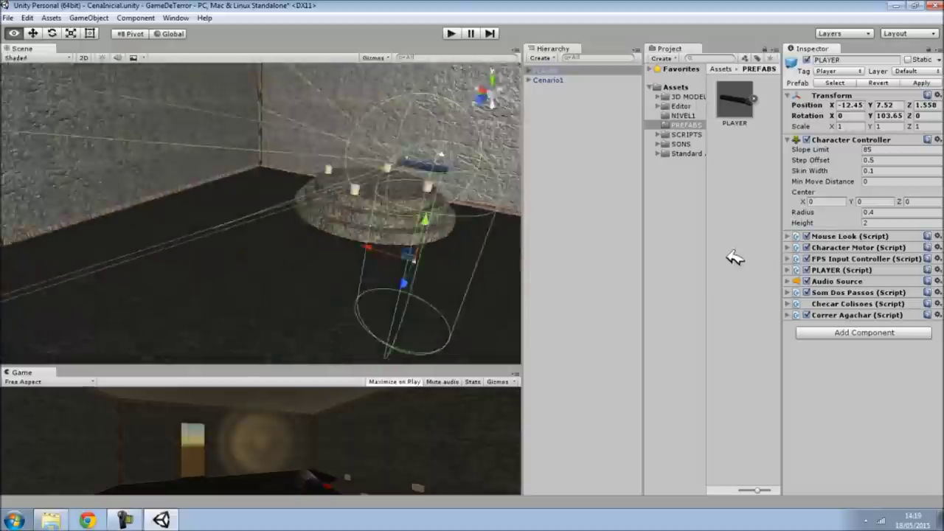
{"action": "right_click_drag", "start_coordinate": [733, 257], "coordinate": [807, 265]}
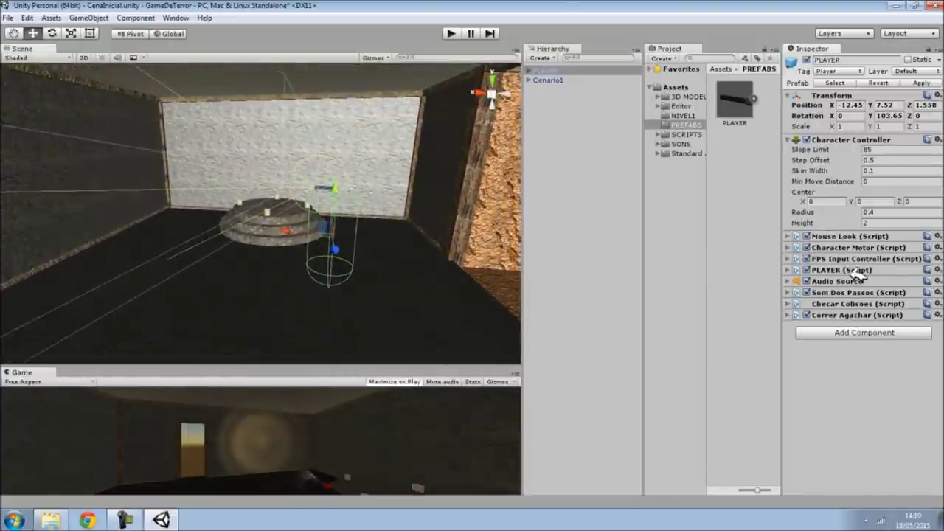
{"action": "right_click_drag", "start_coordinate": [371, 262], "coordinate": [884, 265]}
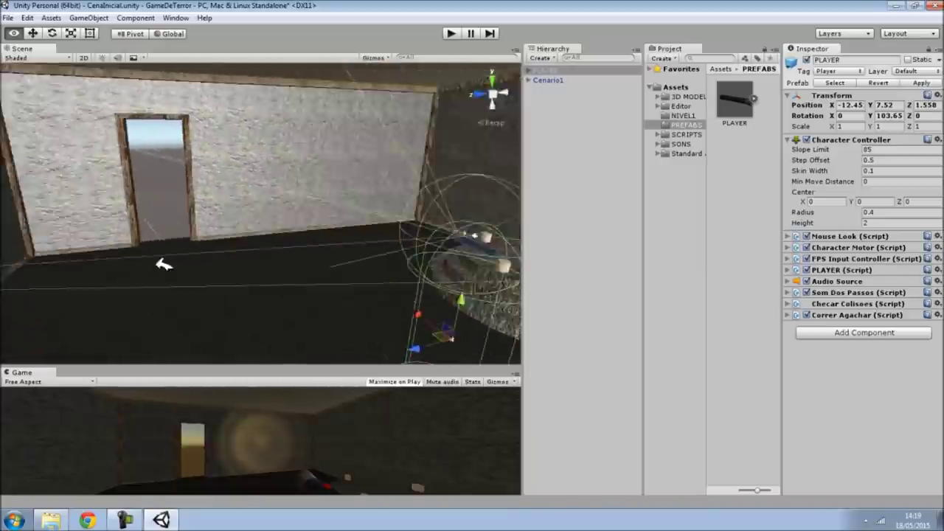
{"action": "right_click_drag", "start_coordinate": [885, 266], "coordinate": [309, 270]}
{"action": "left_click_drag", "start_coordinate": [382, 278], "coordinate": [406, 292], "text": "alt"}
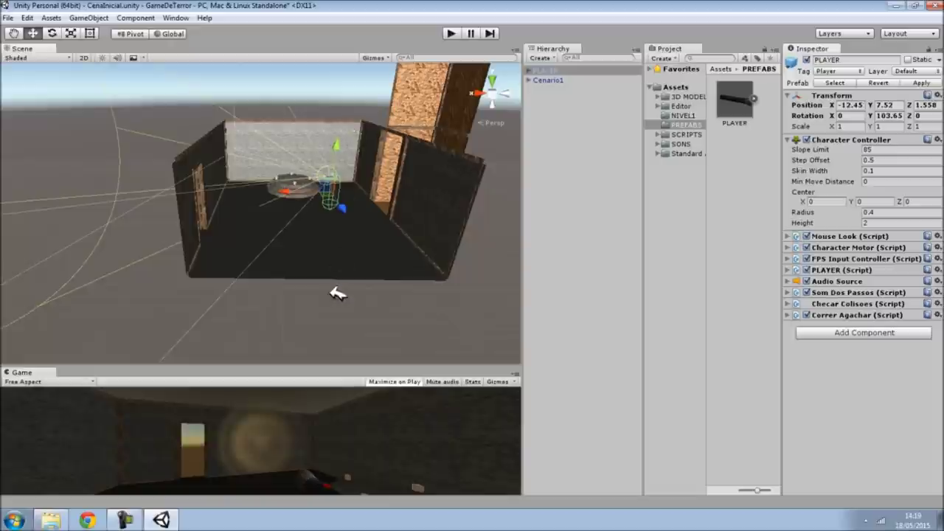
{"action": "left_click_drag", "start_coordinate": [337, 294], "coordinate": [344, 271], "text": "alt"}
{"action": "left_click", "coordinate": [335, 231]}
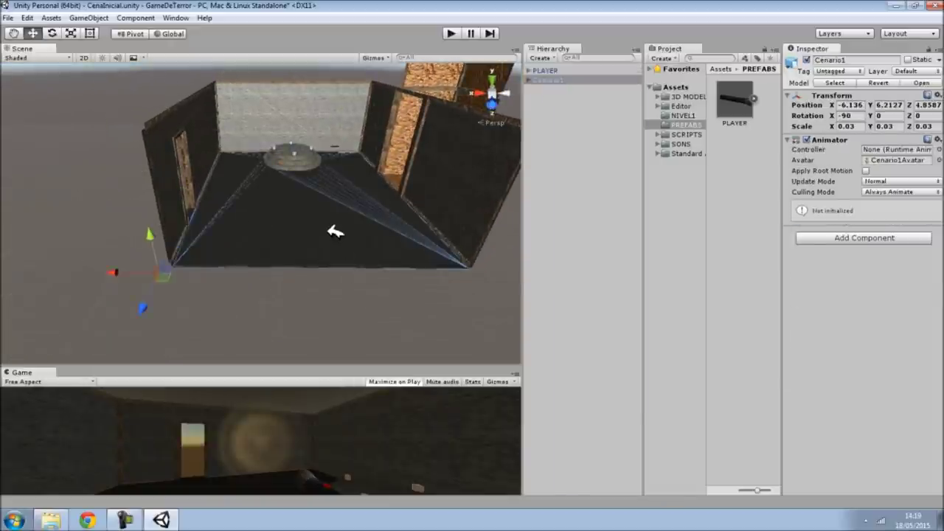
{"action": "left_click", "coordinate": [336, 232]}
{"action": "left_click", "coordinate": [564, 108]}
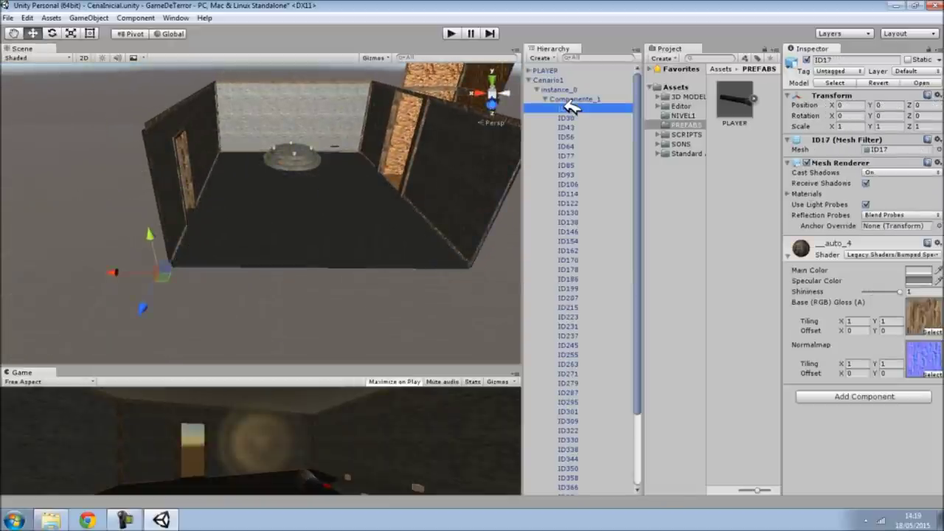
Add a Mesh Collider to all mesh pieces ID17 through ID446.
{"action": "left_click_drag", "start_coordinate": [636, 118], "coordinate": [632, 210]}
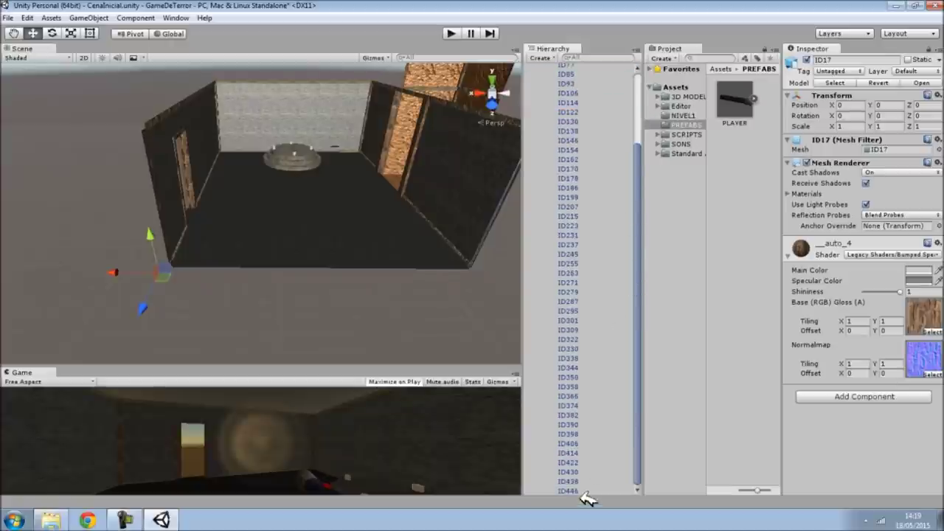
{"action": "left_click", "coordinate": [568, 490], "text": "shift"}
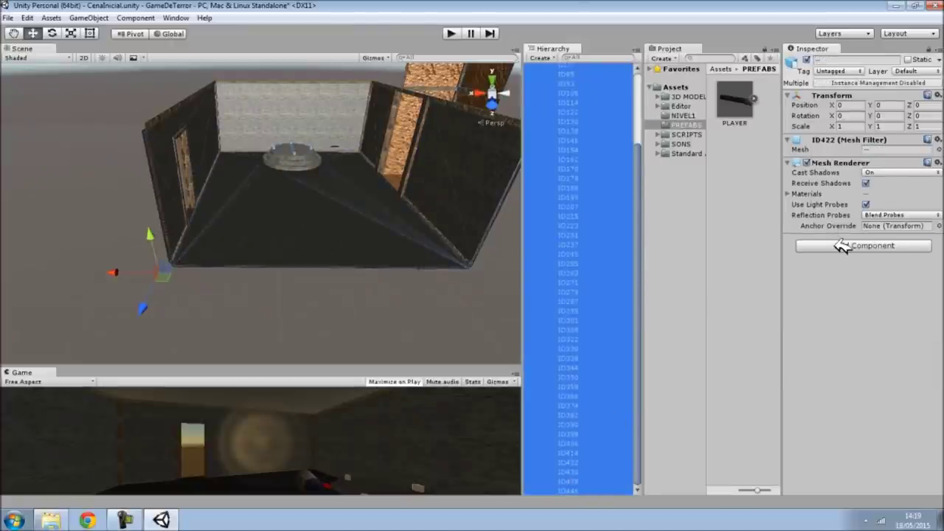
{"action": "left_click", "coordinate": [842, 246]}
{"action": "type", "text": "mes"}
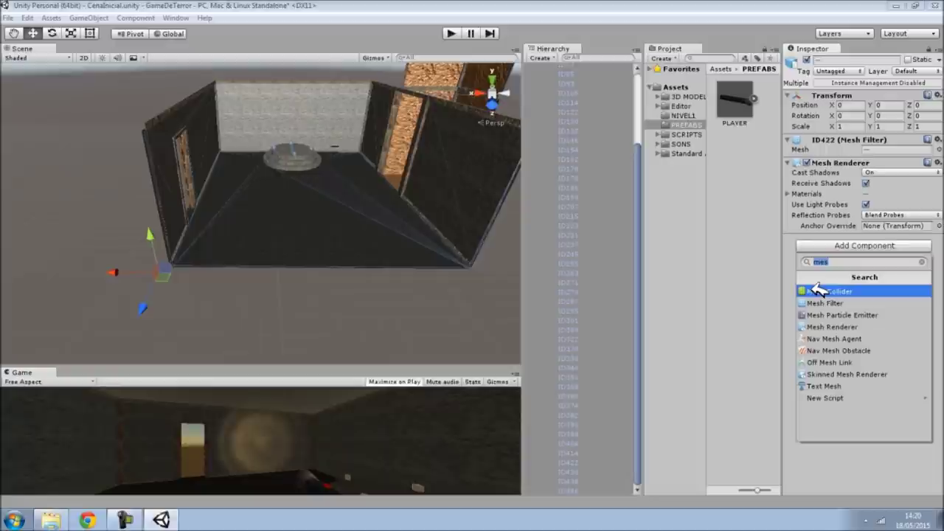
{"action": "type", "text": "MESH"}
{"action": "left_click", "coordinate": [831, 292]}
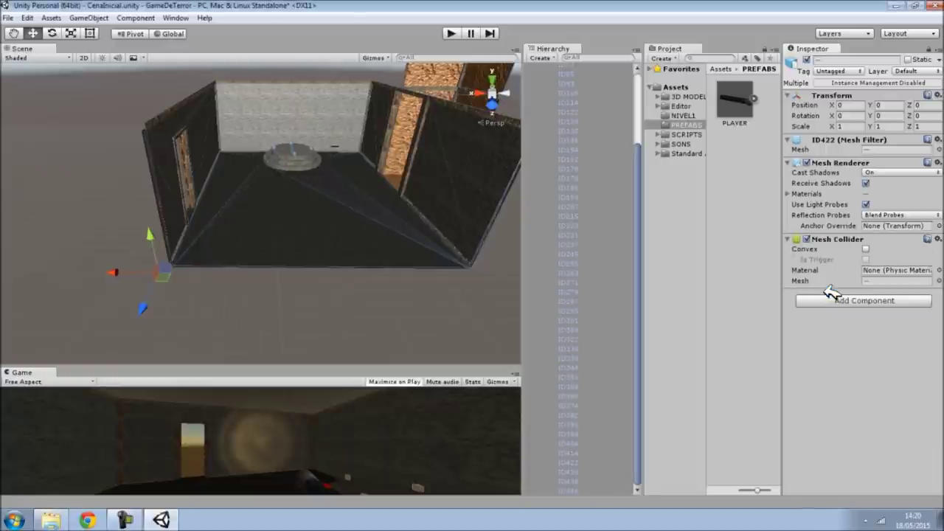
Add Mesh Colliders to Componente_1, instance_0 and Cenario1.
{"action": "left_click_drag", "start_coordinate": [638, 172], "coordinate": [639, 93]}
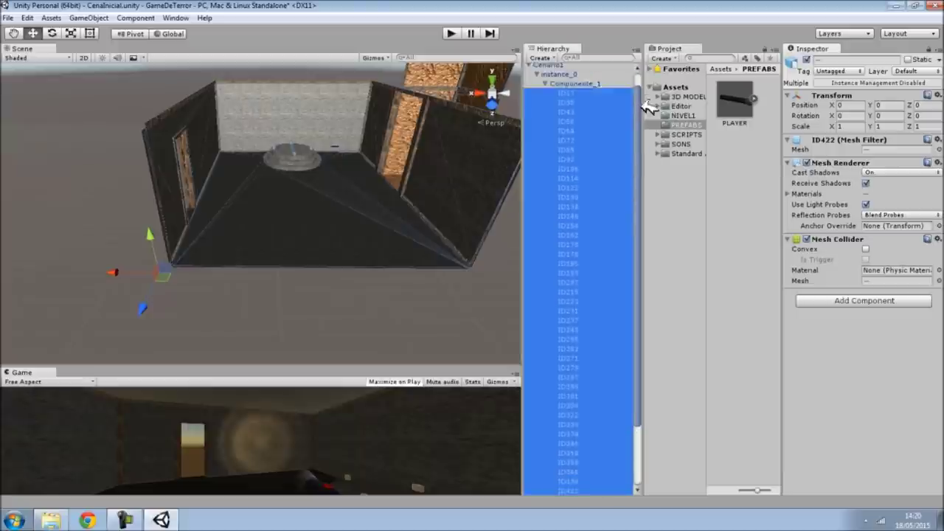
{"action": "left_click", "coordinate": [564, 99]}
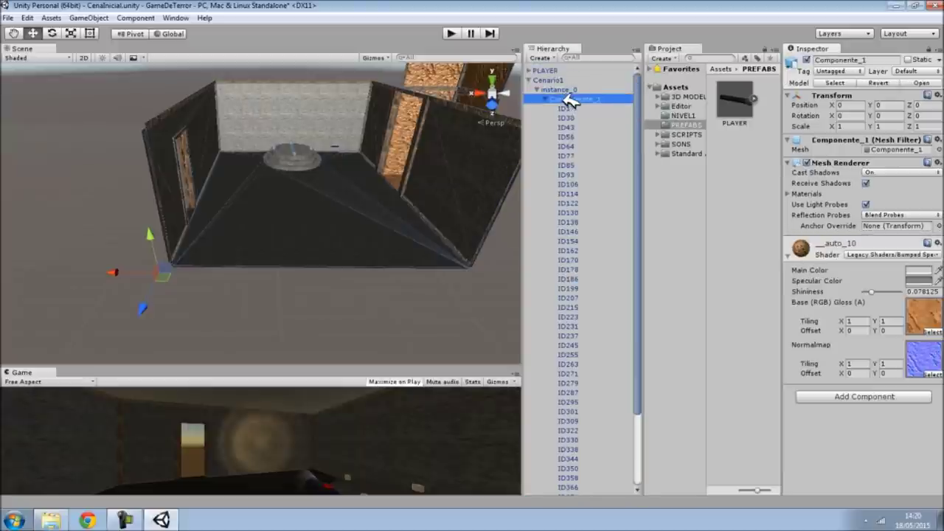
{"action": "left_click", "coordinate": [860, 394]}
{"action": "left_click", "coordinate": [848, 240]}
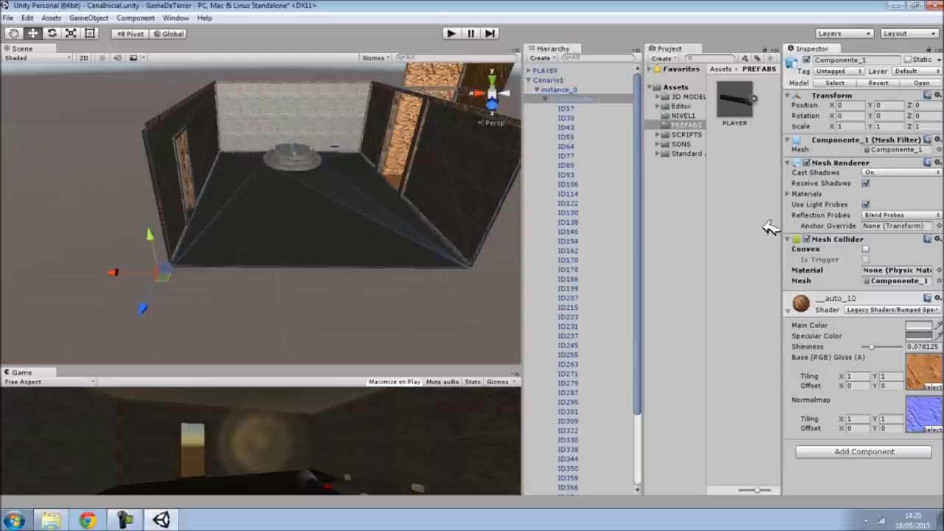
{"action": "left_click", "coordinate": [570, 90]}
{"action": "left_click", "coordinate": [839, 144]}
{"action": "left_click", "coordinate": [842, 188]}
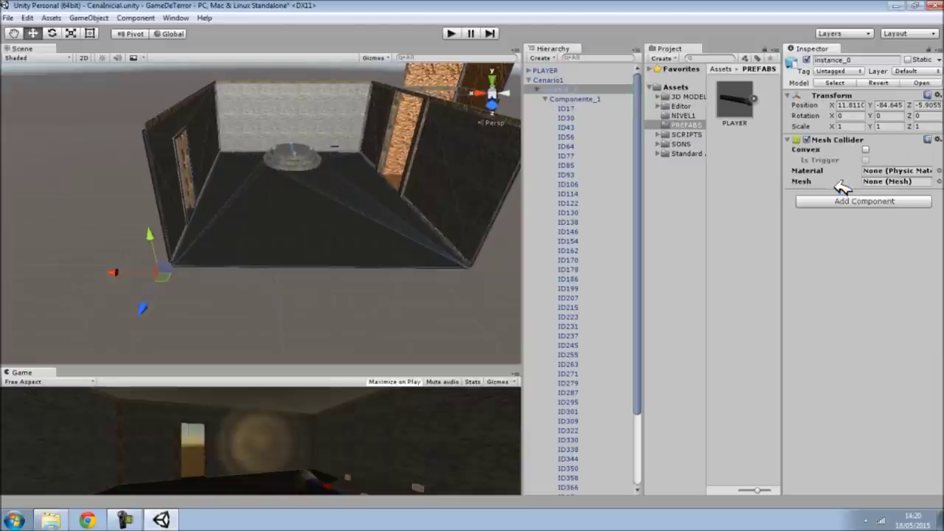
{"action": "left_click", "coordinate": [566, 80]}
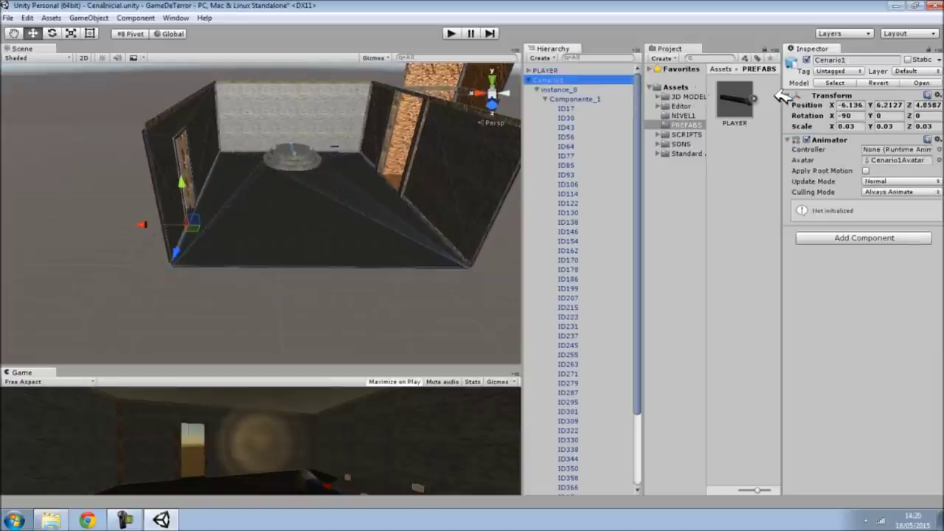
{"action": "left_click", "coordinate": [869, 236]}
{"action": "left_click", "coordinate": [856, 259]}
Remove Cenario1's Animator component and start Play mode to test the colliders.
{"action": "left_click", "coordinate": [926, 139]}
{"action": "left_click", "coordinate": [892, 184]}
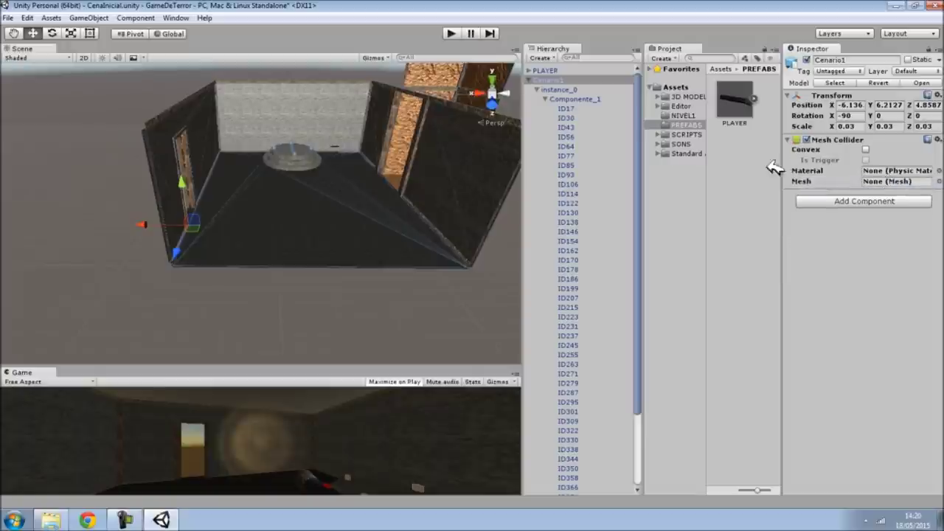
{"action": "left_click", "coordinate": [531, 80]}
{"action": "right_click_drag", "start_coordinate": [394, 154], "coordinate": [433, 118], "text": "alt"}
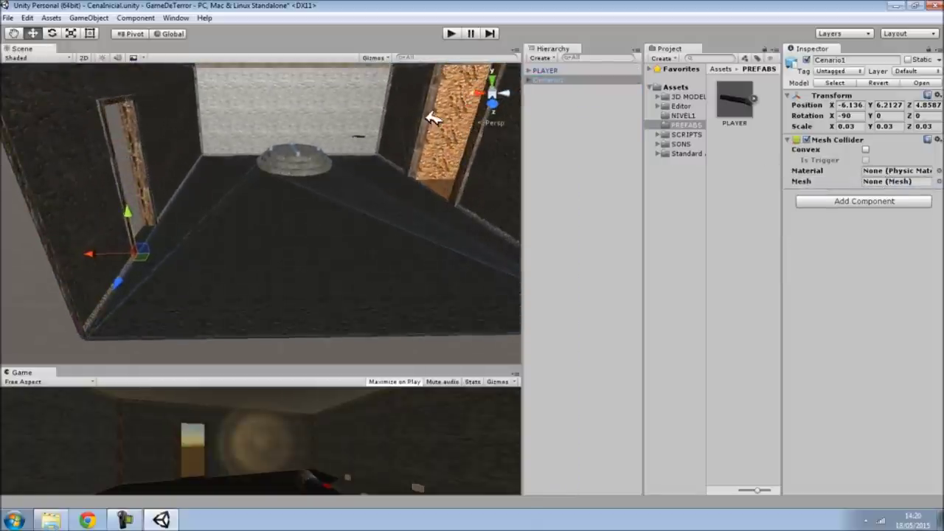
{"action": "left_click", "coordinate": [451, 33]}
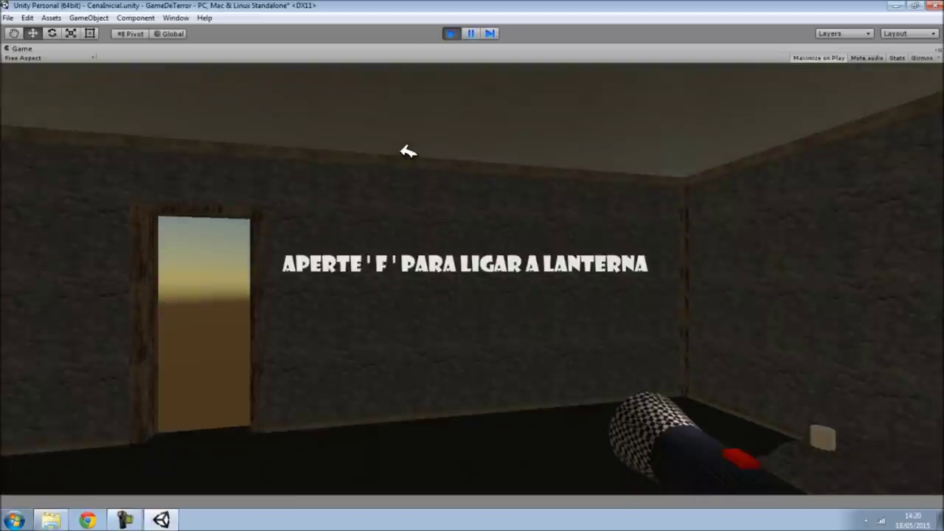
Walk the first-person player around the room toward the wooden wall.
{"action": "key", "text": "w"}
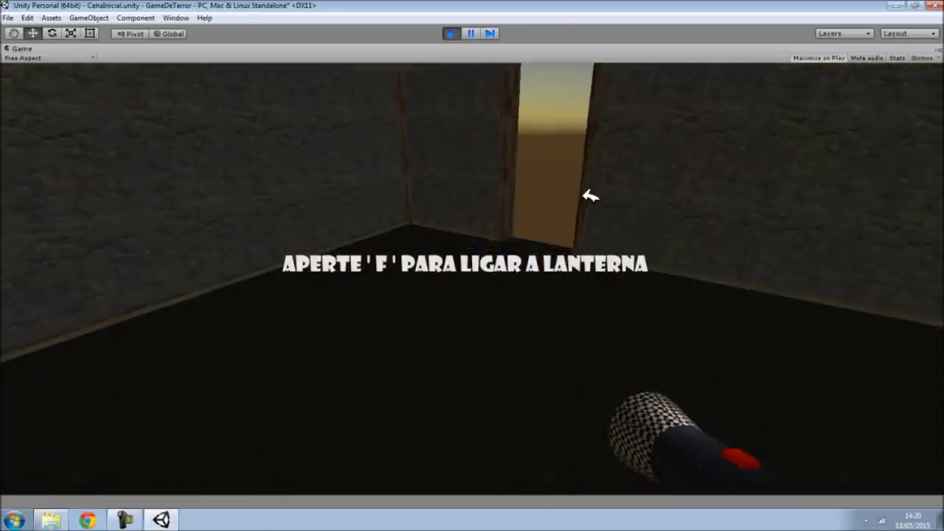
{"action": "key", "text": "w"}
{"action": "key", "text": "w"}
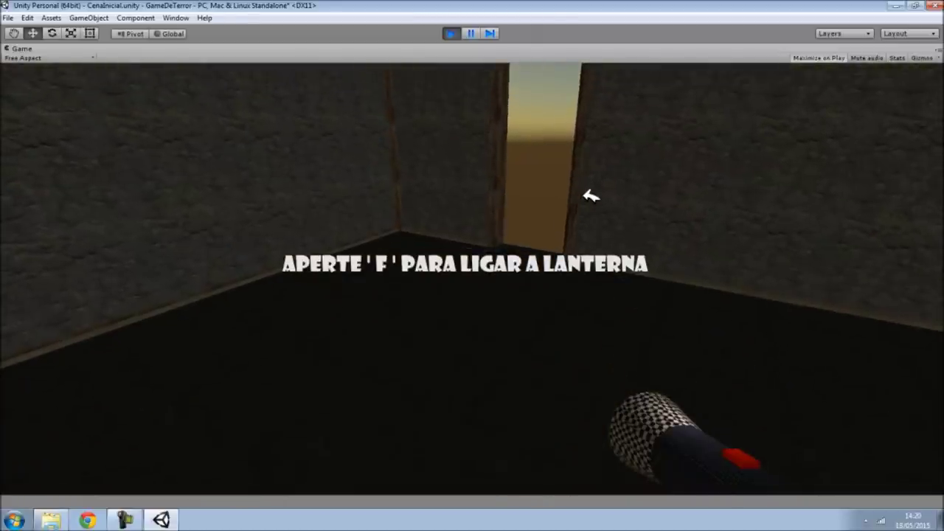
{"action": "key", "text": "w"}
{"action": "key", "text": "w"}
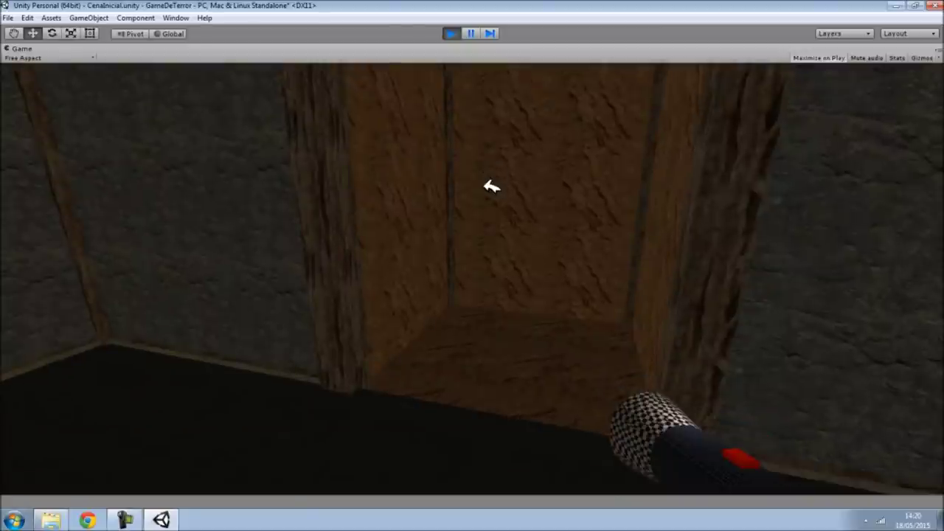
{"action": "key", "text": "w"}
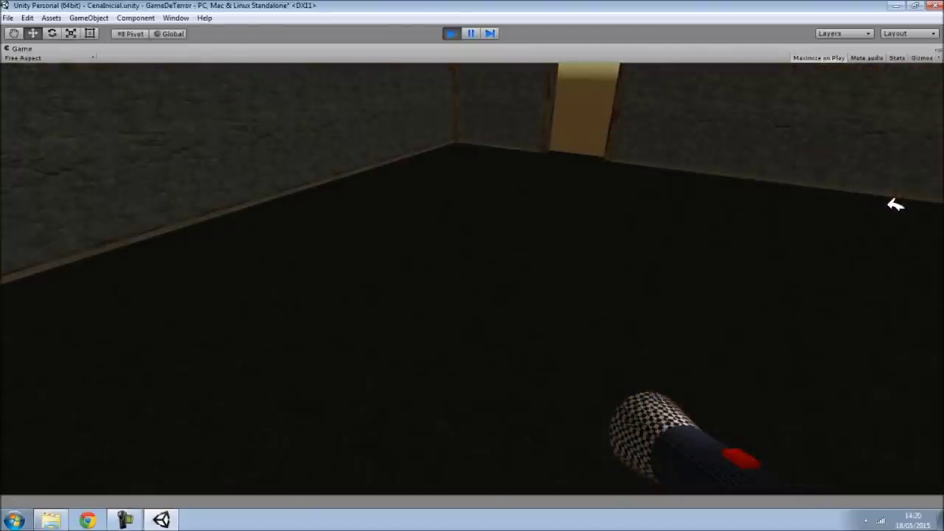
{"action": "mouse_move", "coordinate": [931, 197]}
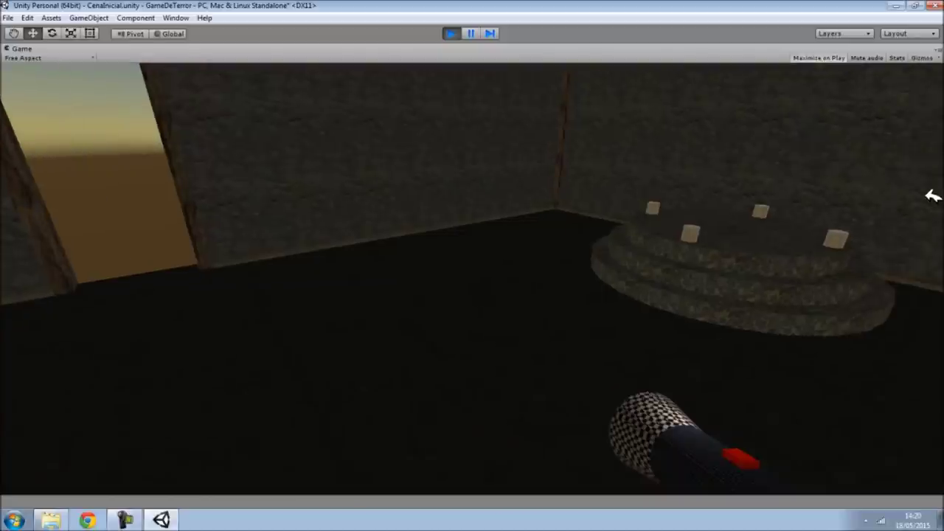
{"action": "mouse_move", "coordinate": [938, 215]}
{"action": "key", "text": "w"}
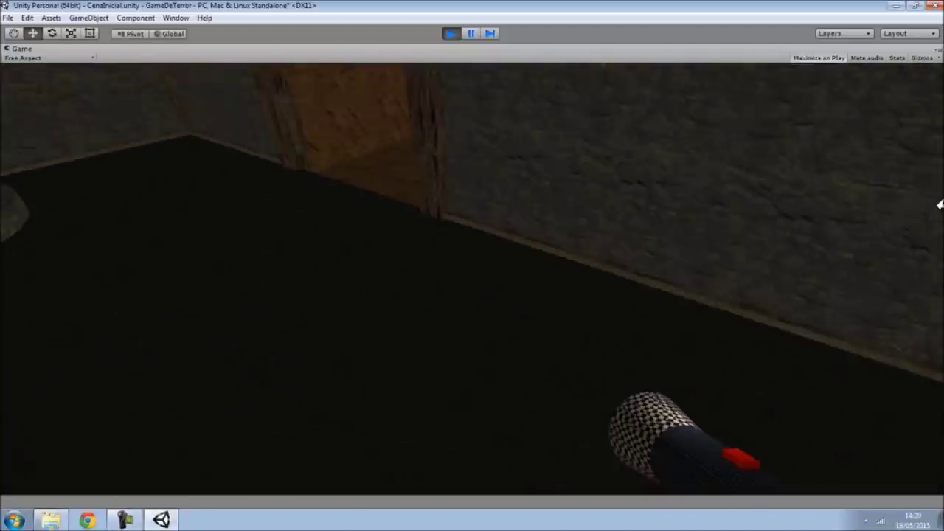
Walk the player through the doorway, then stop the test run.
{"action": "mouse_move", "coordinate": [693, 174]}
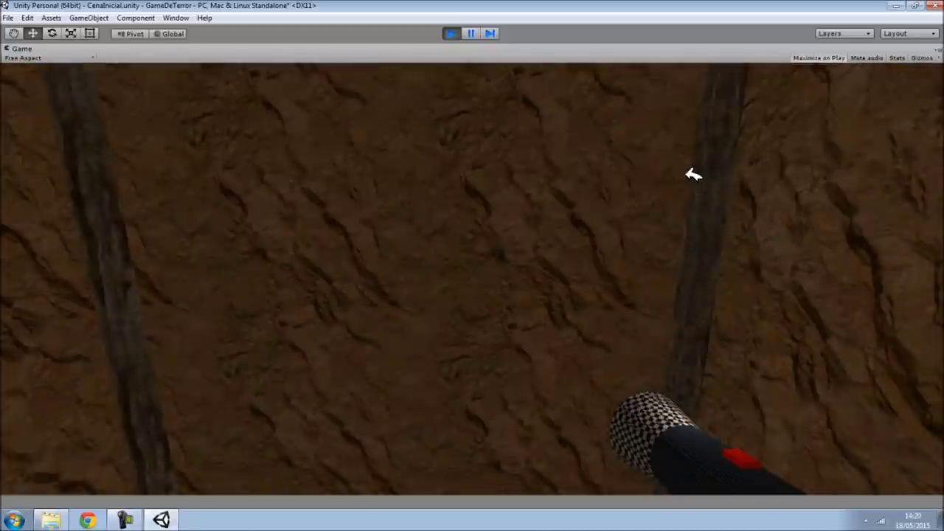
{"action": "mouse_move", "coordinate": [347, 237]}
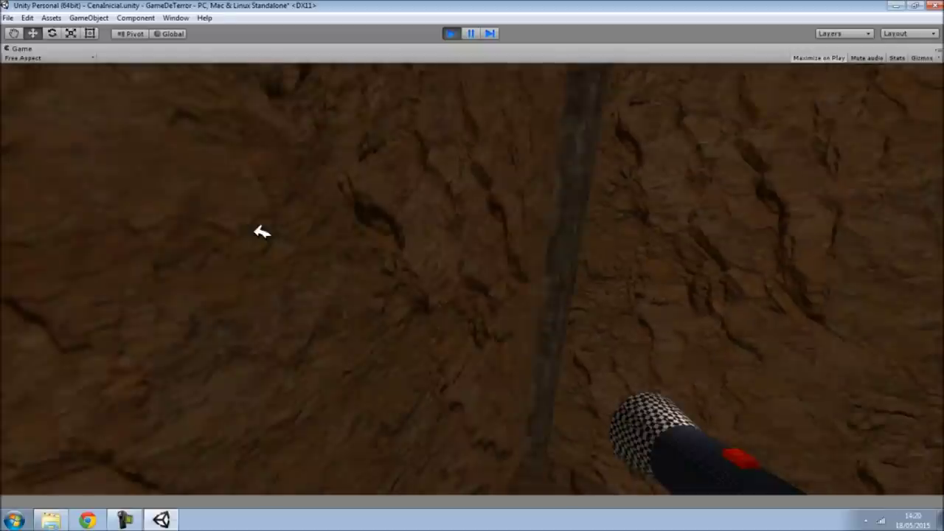
{"action": "mouse_move", "coordinate": [316, 217]}
{"action": "key", "text": "w"}
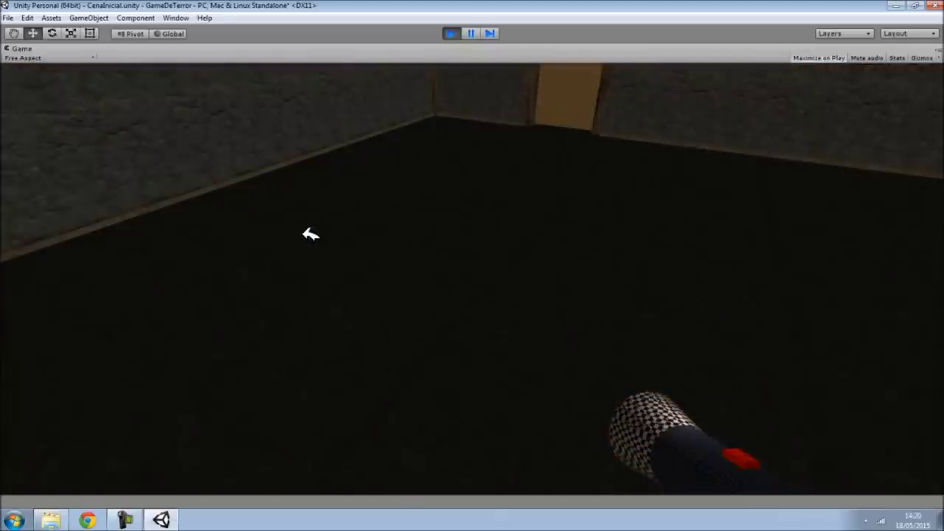
{"action": "mouse_move", "coordinate": [266, 199]}
{"action": "mouse_move", "coordinate": [165, 201]}
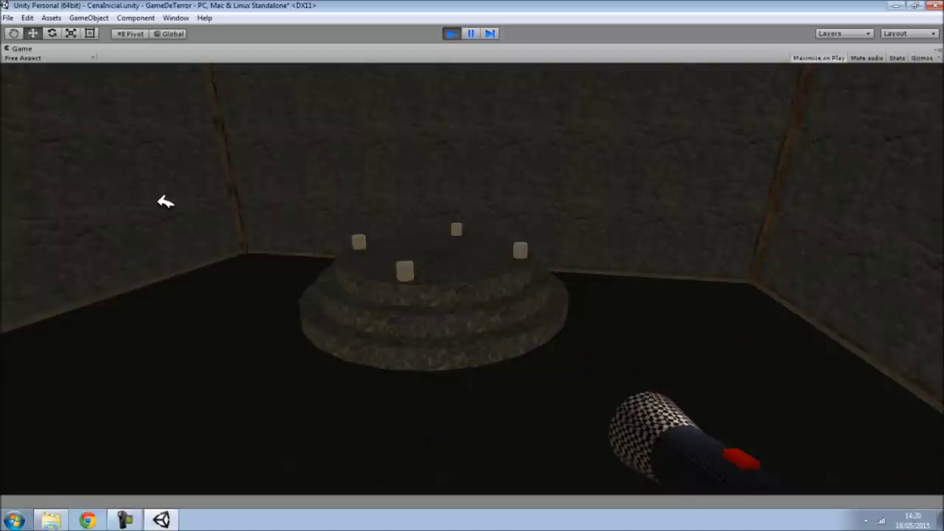
{"action": "mouse_move", "coordinate": [118, 192]}
{"action": "mouse_move", "coordinate": [302, 89]}
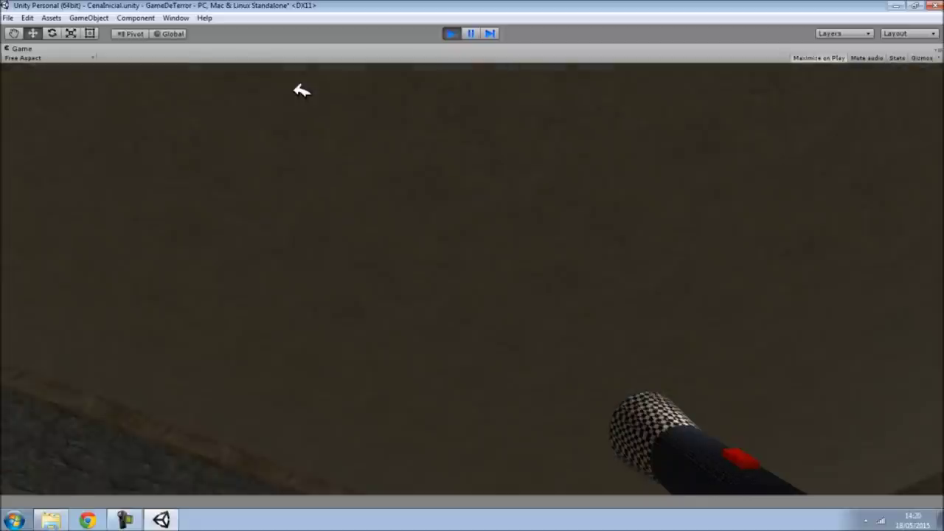
{"action": "left_click", "coordinate": [451, 33]}
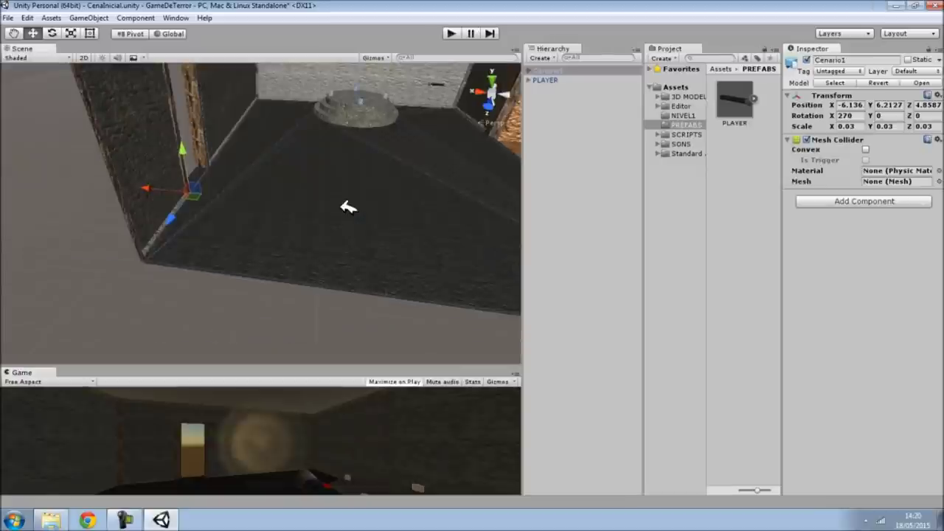
Tag the floor mesh ID186 as CIMENTO.
{"action": "left_click", "coordinate": [347, 207]}
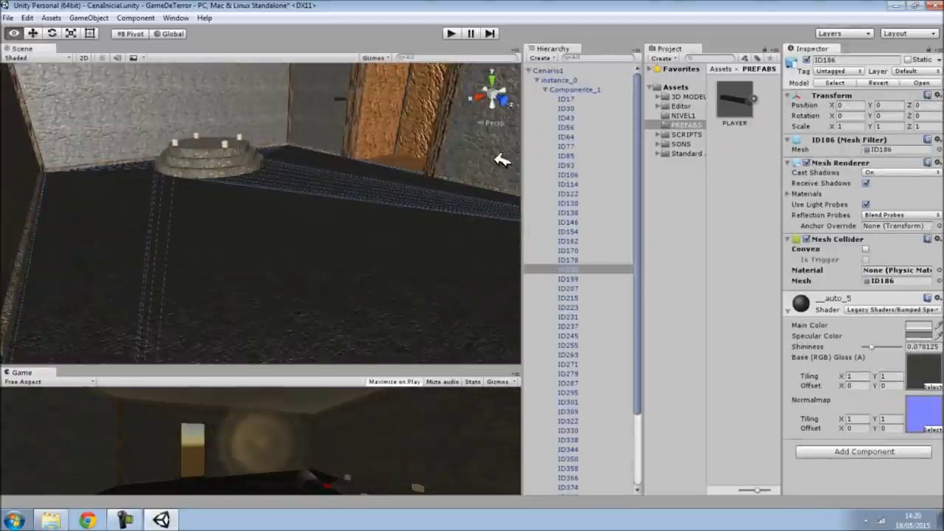
{"action": "left_click", "coordinate": [852, 72]}
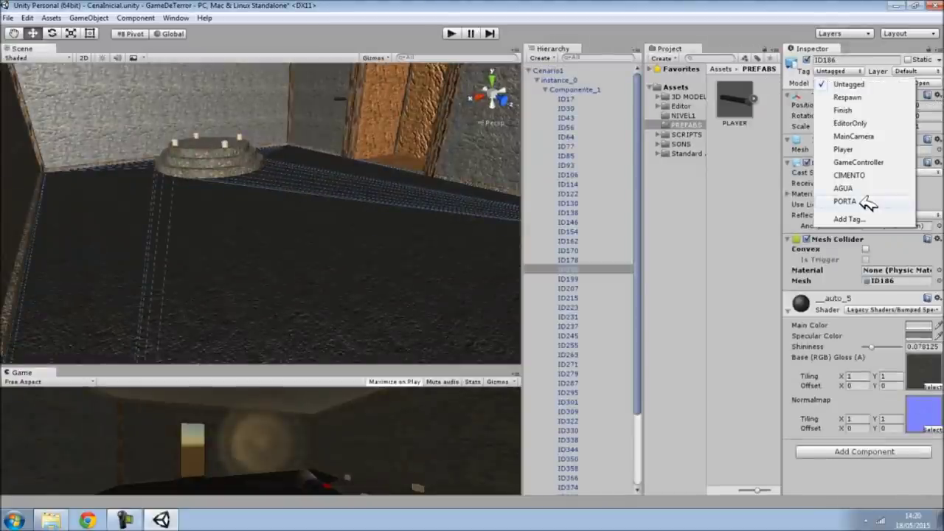
{"action": "left_click", "coordinate": [867, 174]}
Look into the pit and select its floor mesh ID207.
{"action": "mouse_move", "coordinate": [405, 201]}
{"action": "right_mouse_down"}
{"action": "mouse_move", "coordinate": [472, 113]}
{"action": "mouse_move", "coordinate": [526, 232]}
{"action": "right_mouse_up"}
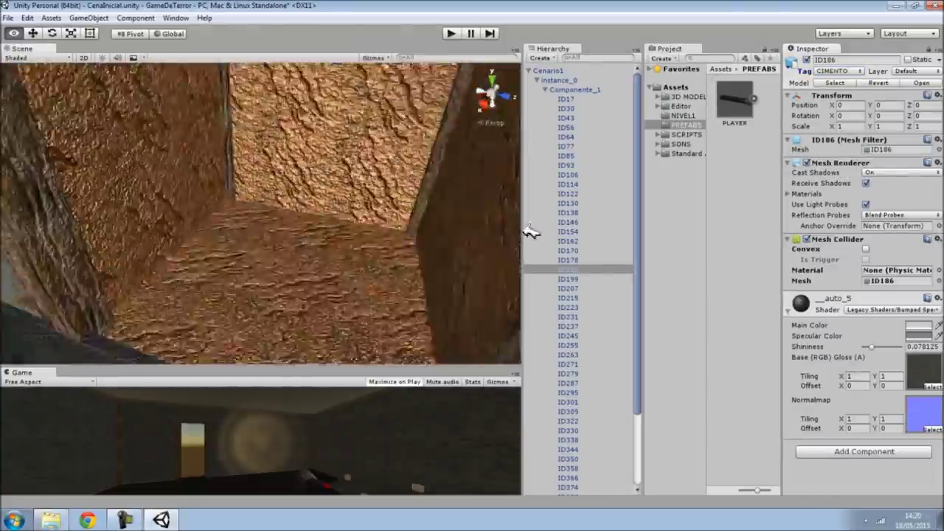
{"action": "left_click", "coordinate": [253, 266]}
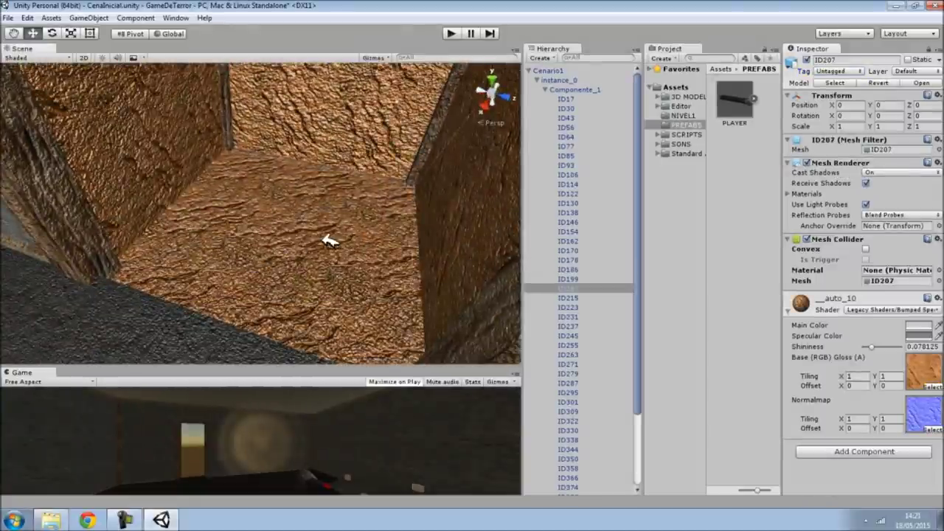
{"action": "left_click", "coordinate": [529, 70]}
{"action": "right_click_drag", "start_coordinate": [367, 190], "coordinate": [431, 158]}
{"action": "left_click", "coordinate": [89, 17]}
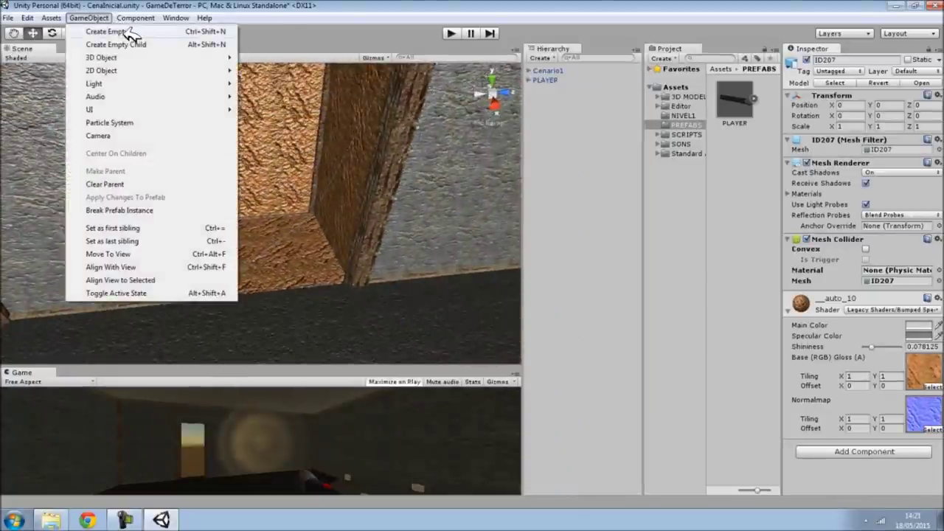
Create an empty GameObject with a Box Collider set as a trigger.
{"action": "left_click", "coordinate": [129, 33]}
{"action": "left_click", "coordinate": [839, 137]}
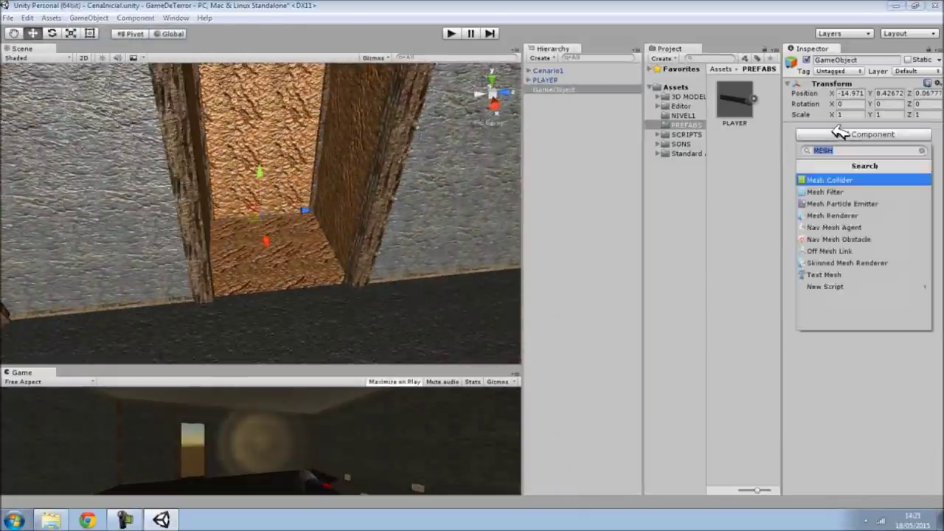
{"action": "type", "text": "box"}
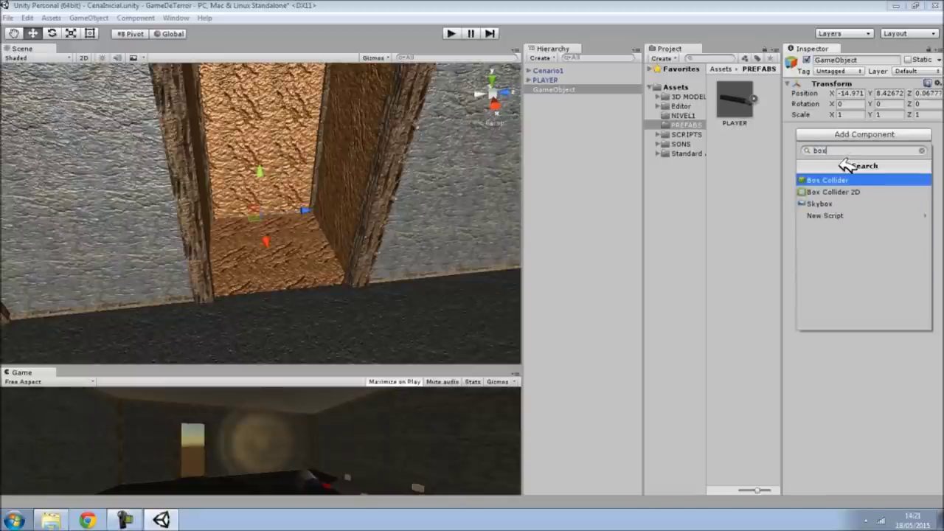
{"action": "left_click", "coordinate": [844, 178]}
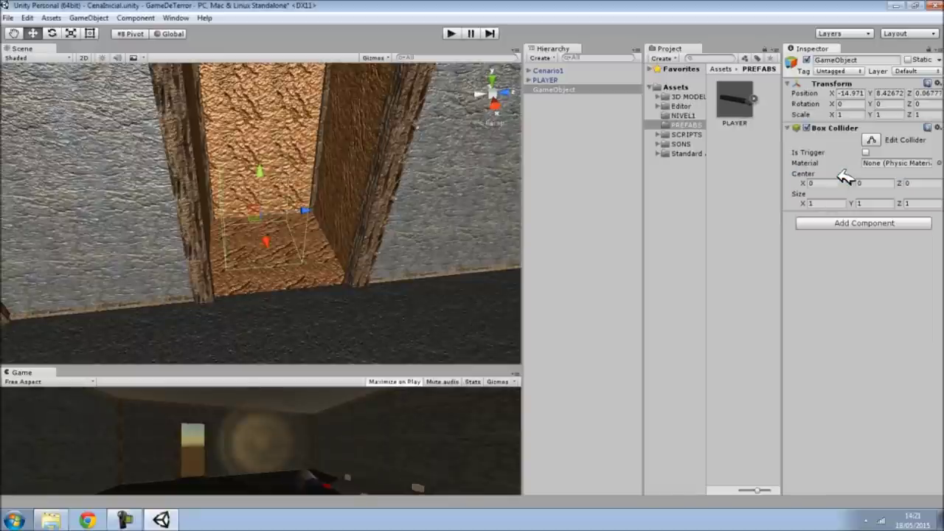
{"action": "left_click_drag", "start_coordinate": [422, 221], "coordinate": [199, 235], "text": "alt"}
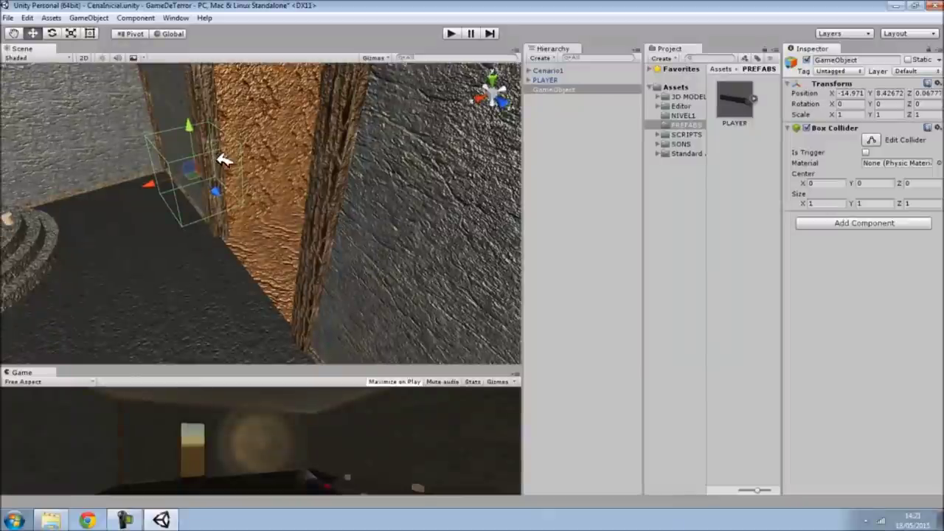
{"action": "left_click", "coordinate": [866, 152]}
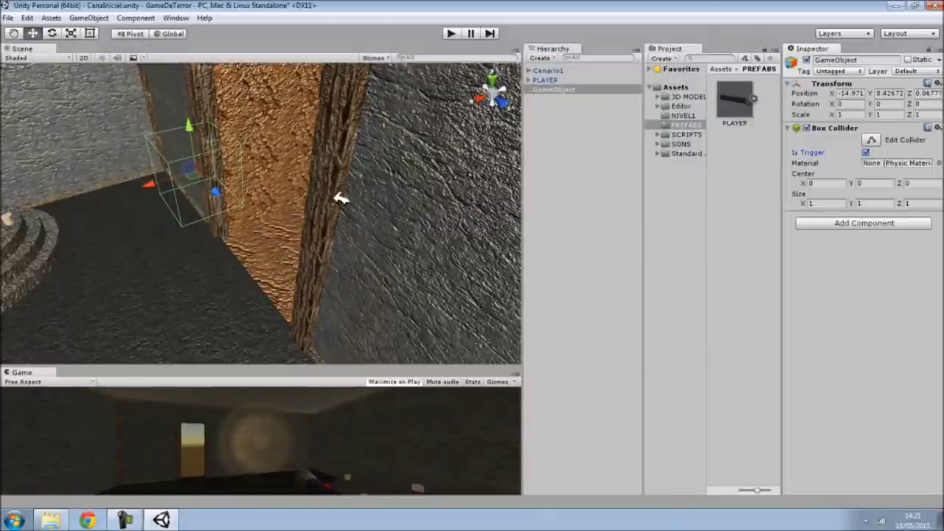
Tag the new object AGUA and move it down into the pit.
{"action": "left_click", "coordinate": [853, 69]}
{"action": "left_click", "coordinate": [848, 186]}
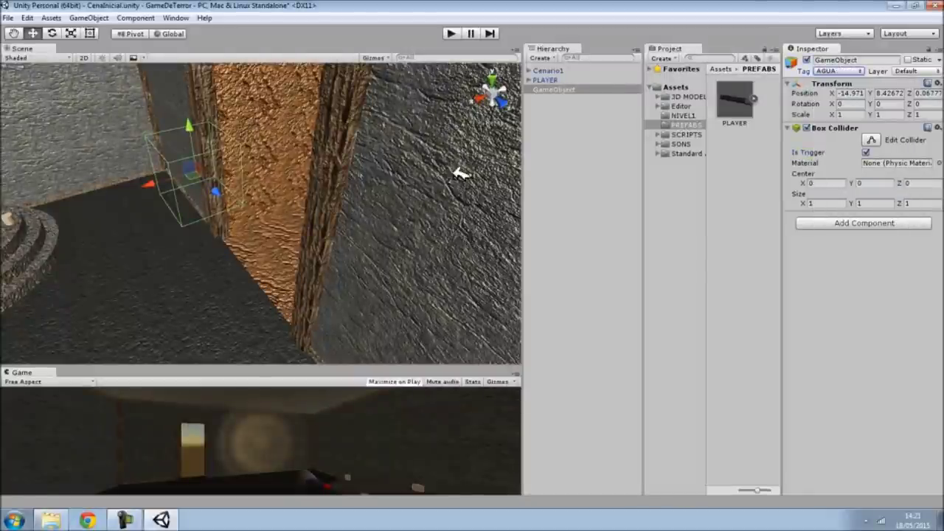
{"action": "mouse_move", "coordinate": [189, 167]}
{"action": "left_mouse_down"}
{"action": "mouse_move", "coordinate": [291, 244]}
{"action": "mouse_move", "coordinate": [481, 238]}
{"action": "left_mouse_up"}
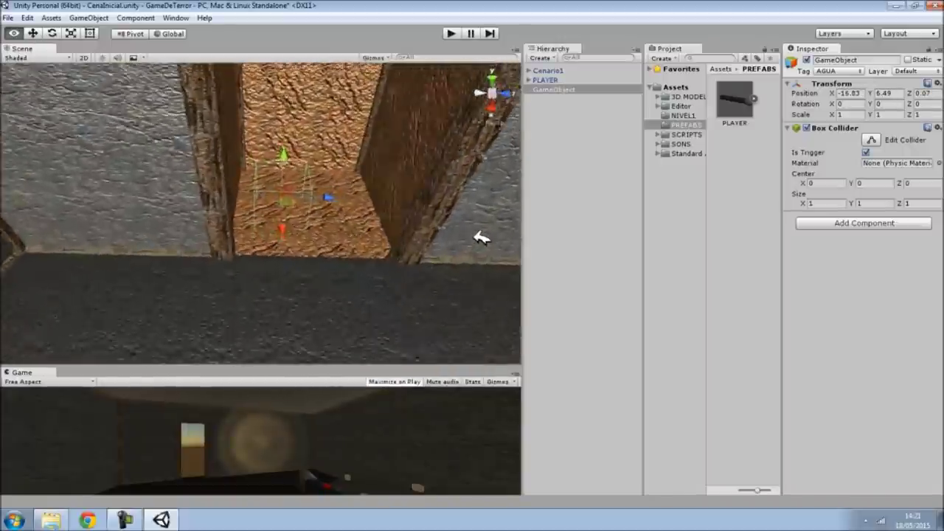
Roughly scale the AGUA box to about 2.59 wide and 1.79 tall, then lift it.
{"action": "left_click", "coordinate": [71, 34]}
{"action": "mouse_move", "coordinate": [341, 198]}
{"action": "left_mouse_down"}
{"action": "mouse_move", "coordinate": [405, 218]}
{"action": "mouse_move", "coordinate": [449, 213]}
{"action": "left_mouse_up"}
{"action": "left_click_drag", "start_coordinate": [314, 169], "coordinate": [151, 215], "text": "alt"}
{"action": "left_click_drag", "start_coordinate": [193, 135], "coordinate": [191, 95]}
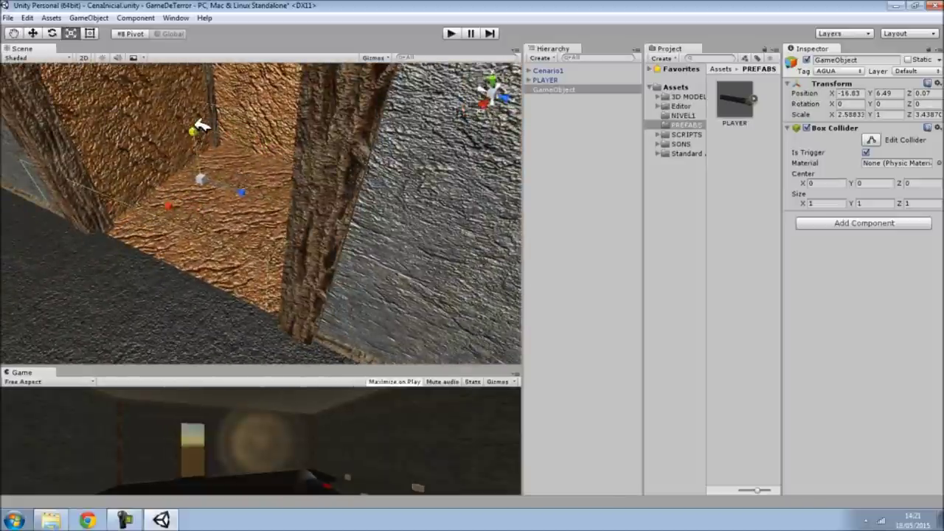
{"action": "key", "text": "w"}
{"action": "mouse_move", "coordinate": [201, 166]}
{"action": "left_mouse_down"}
{"action": "mouse_move", "coordinate": [207, 129]}
{"action": "mouse_move", "coordinate": [207, 137]}
{"action": "mouse_move", "coordinate": [363, 176]}
{"action": "mouse_move", "coordinate": [343, 158]}
{"action": "left_mouse_up"}
Fit the box to the pit, 2.33 tall at Y 7.09, X -17.56, and start Play.
{"action": "left_click", "coordinate": [71, 33]}
{"action": "left_click_drag", "start_coordinate": [341, 200], "coordinate": [337, 221]}
{"action": "left_click_drag", "start_coordinate": [336, 134], "coordinate": [341, 122]}
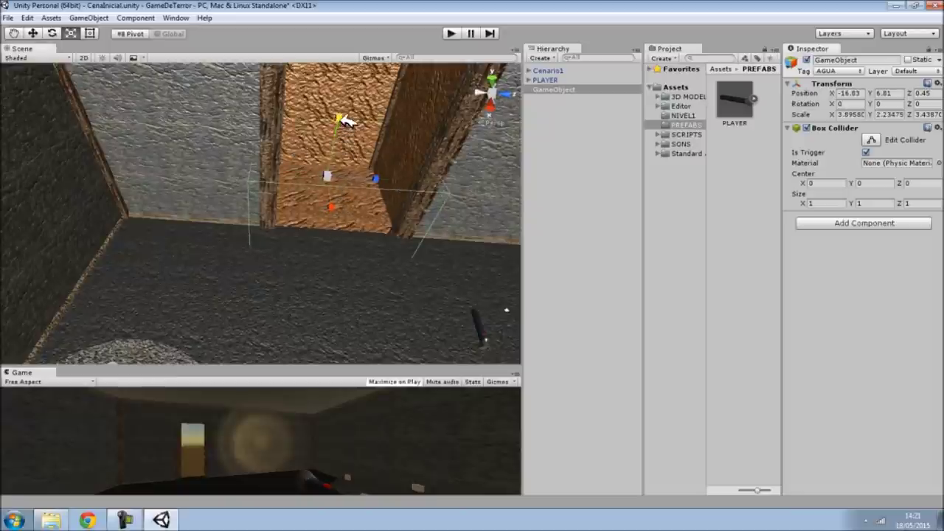
{"action": "left_click", "coordinate": [32, 33]}
{"action": "left_click_drag", "start_coordinate": [341, 129], "coordinate": [346, 126]}
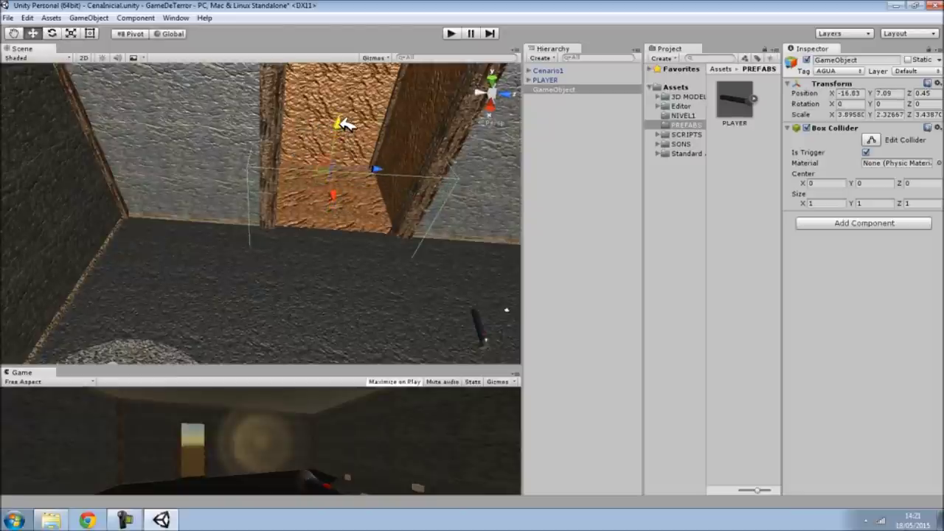
{"action": "mouse_move", "coordinate": [336, 188]}
{"action": "left_mouse_down"}
{"action": "mouse_move", "coordinate": [347, 169]}
{"action": "mouse_move", "coordinate": [126, 225]}
{"action": "mouse_move", "coordinate": [179, 199]}
{"action": "left_mouse_up"}
{"action": "left_click", "coordinate": [450, 35]}
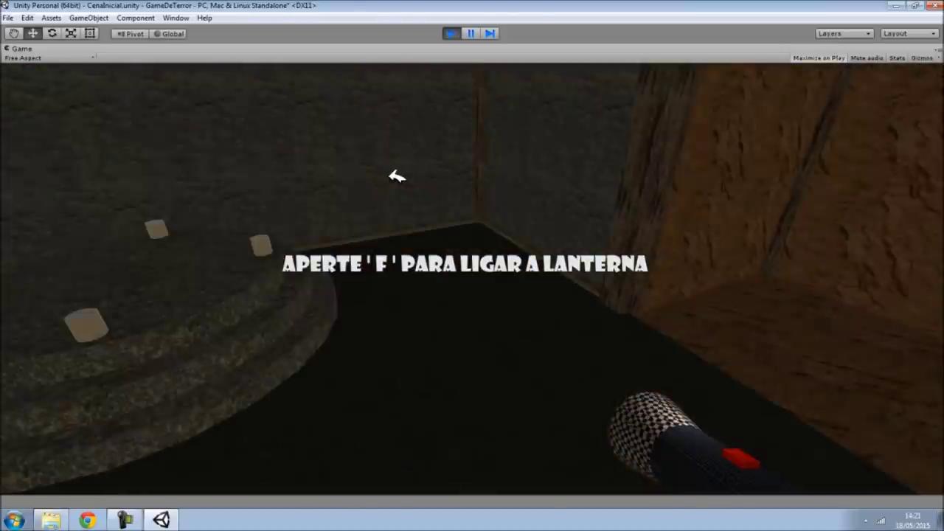
Stop play mode, leaving the AGUA box at -17.56, 7.09, 0.45.
{"action": "left_click", "coordinate": [450, 33]}
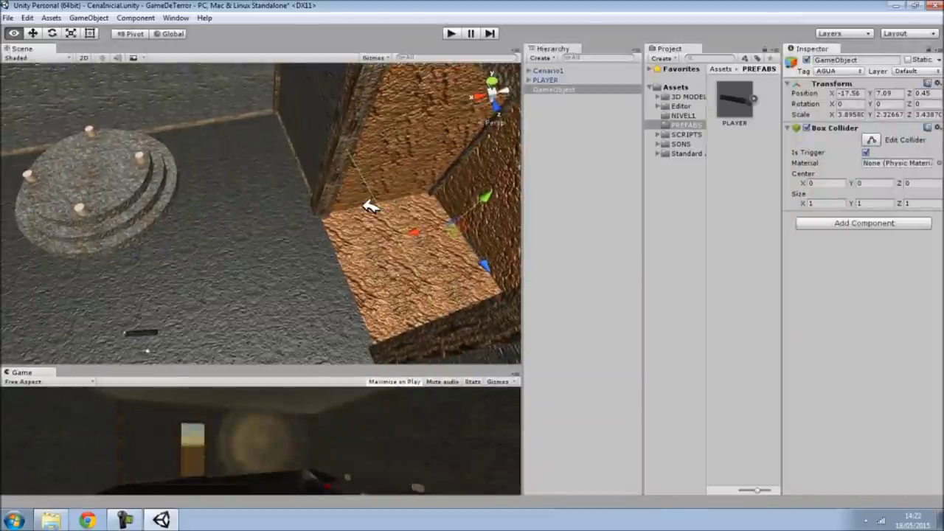
Zoom and orbit to look down on the round platform, then select PLAYER in the Hierarchy.
{"action": "scroll", "coordinate": [371, 207], "scroll_direction": "down", "scroll_amount": 5}
{"action": "scroll", "coordinate": [432, 143], "scroll_direction": "up", "scroll_amount": 5}
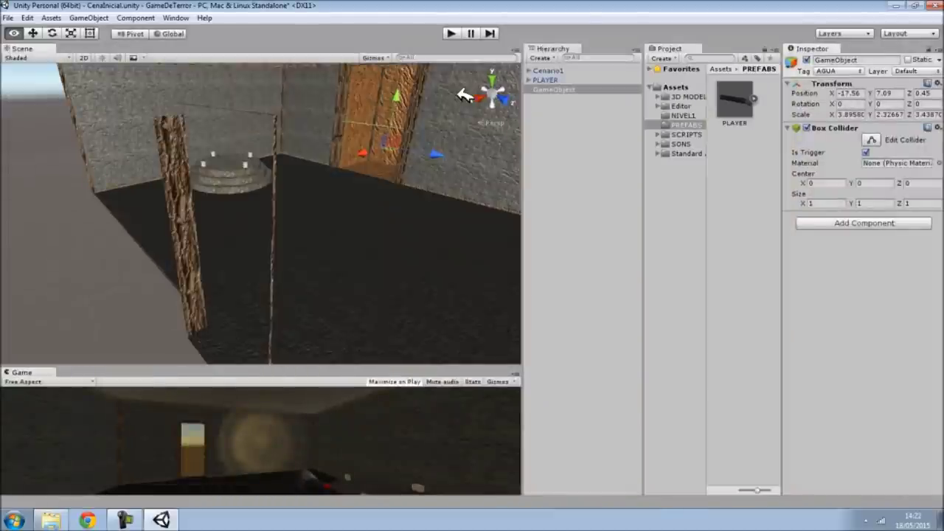
{"action": "scroll", "coordinate": [472, 89], "scroll_direction": "up", "scroll_amount": 2}
{"action": "mouse_move", "coordinate": [472, 96]}
{"action": "left_mouse_down", "text": "alt"}
{"action": "mouse_move", "coordinate": [359, 115]}
{"action": "mouse_move", "coordinate": [811, 33]}
{"action": "mouse_move", "coordinate": [875, 55]}
{"action": "mouse_move", "coordinate": [237, 140]}
{"action": "mouse_move", "coordinate": [276, 140]}
{"action": "left_mouse_up", "text": "alt"}
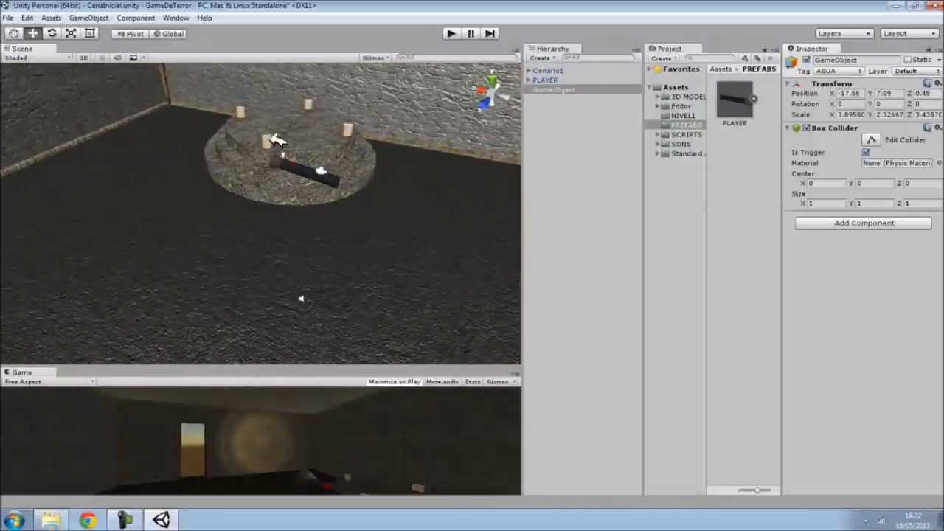
{"action": "left_click", "coordinate": [539, 80]}
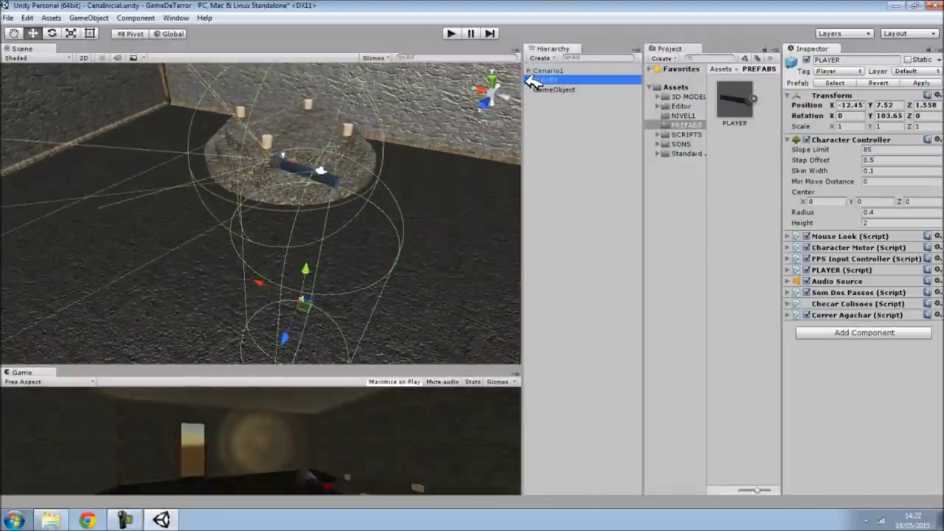
Delete the LANTERN child under PLAYER's Main Camera, breaking the prefab connection.
{"action": "left_click", "coordinate": [530, 80]}
{"action": "left_click", "coordinate": [537, 89]}
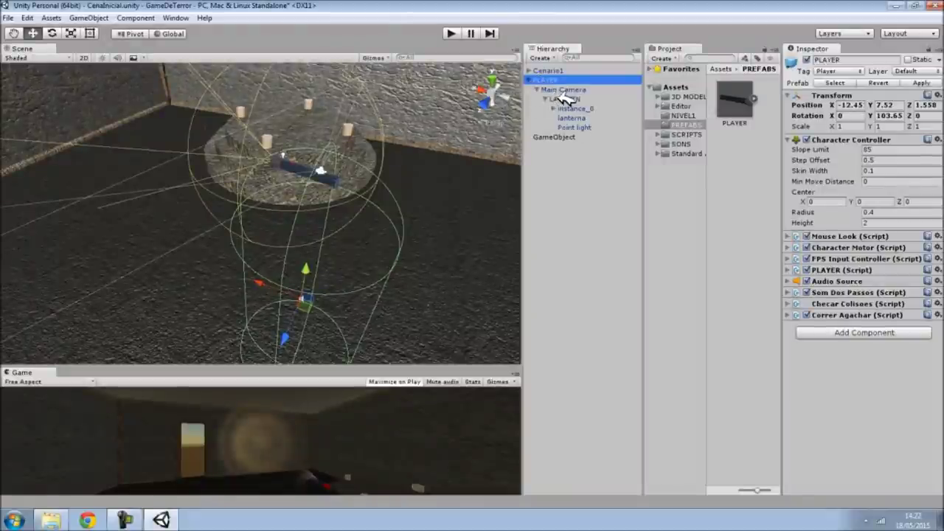
{"action": "left_click", "coordinate": [578, 99]}
{"action": "key", "text": "Delete"}
{"action": "left_click", "coordinate": [502, 281]}
{"action": "left_click", "coordinate": [559, 81]}
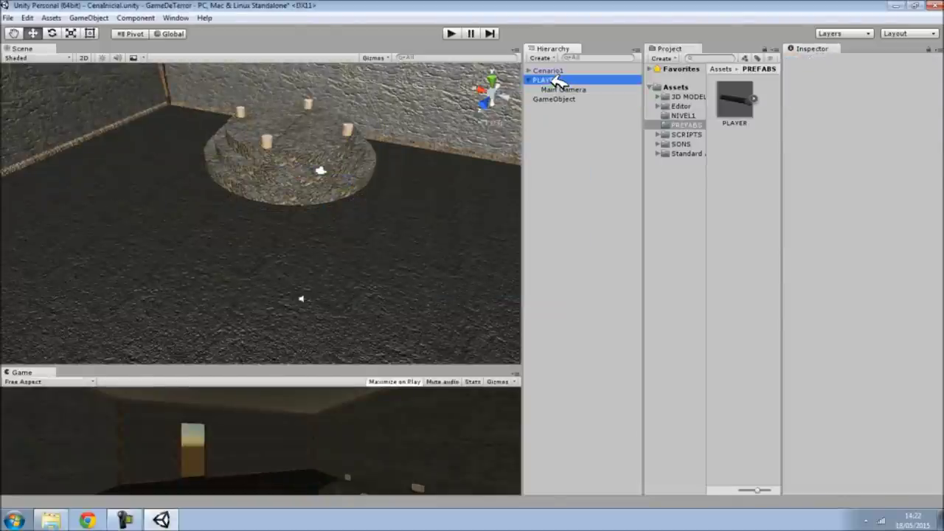
Remove the PLAYER (Script) and Checar Colisoes components and apply the edits to the prefab.
{"action": "left_click", "coordinate": [528, 80]}
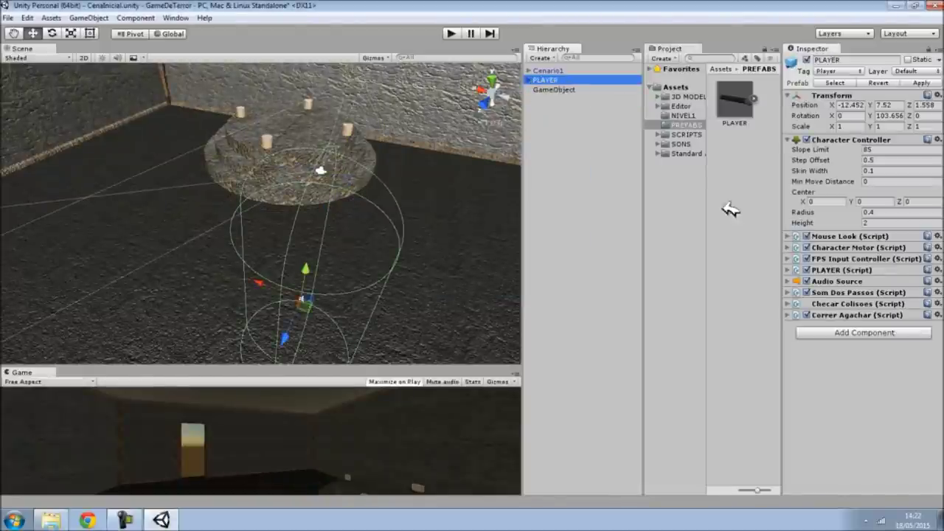
{"action": "left_click", "coordinate": [789, 270]}
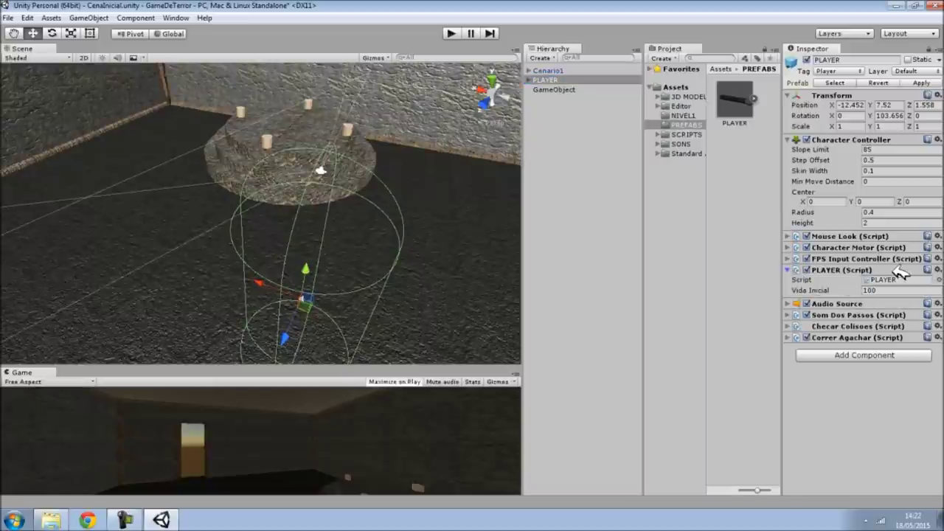
{"action": "left_click", "coordinate": [938, 270]}
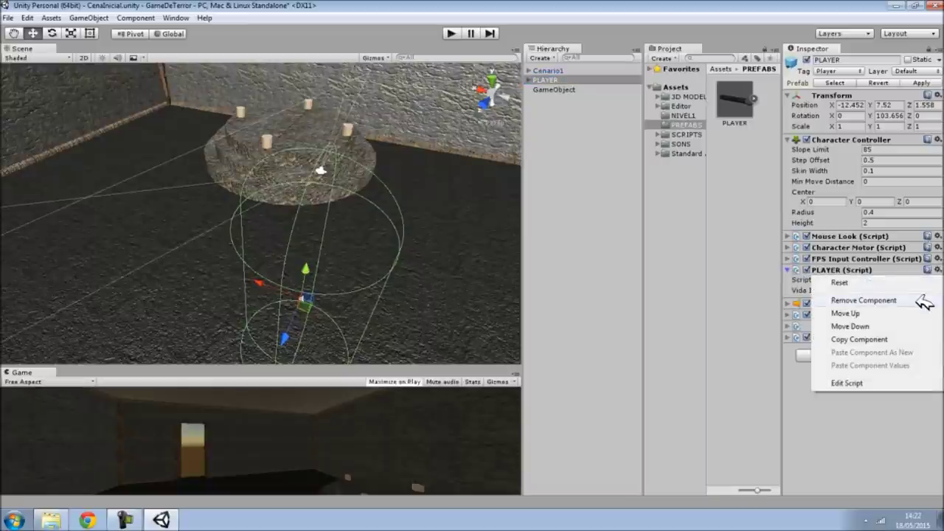
{"action": "left_click", "coordinate": [859, 296]}
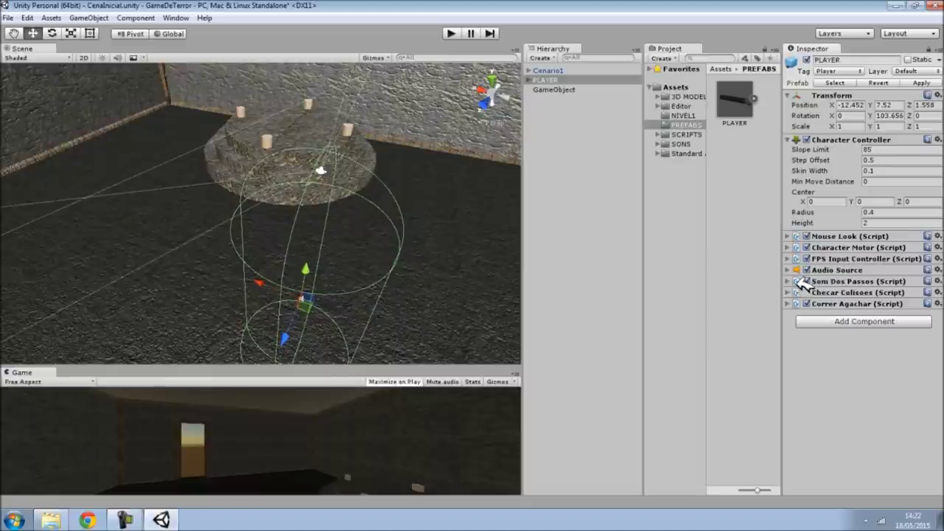
{"action": "left_click", "coordinate": [840, 290]}
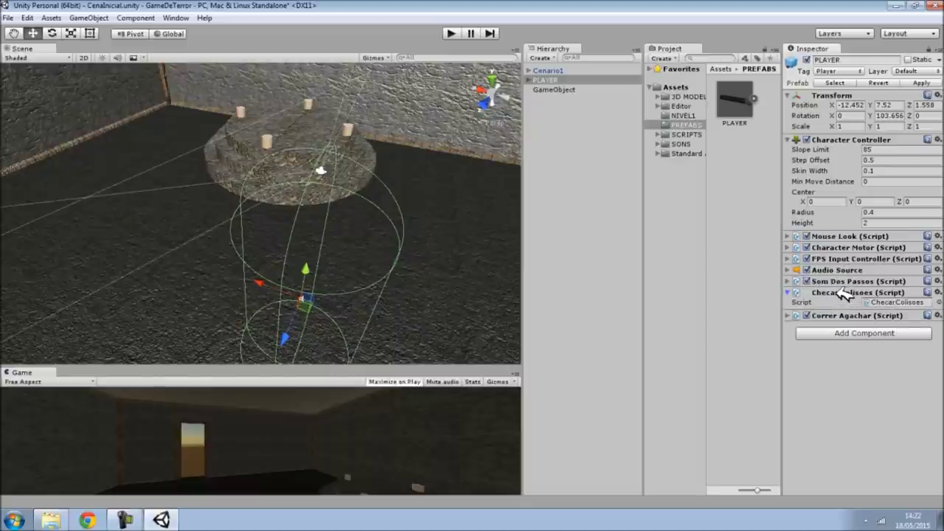
{"action": "left_click", "coordinate": [937, 292]}
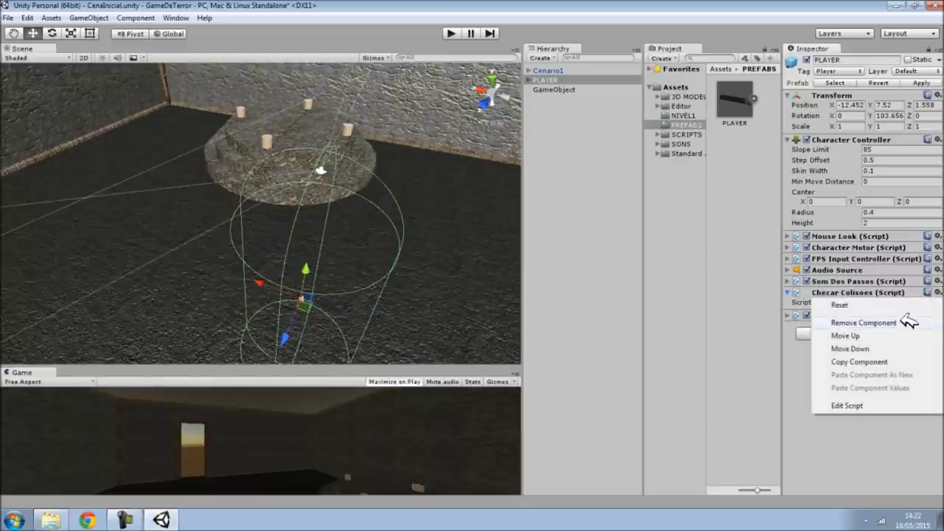
{"action": "left_click", "coordinate": [906, 322]}
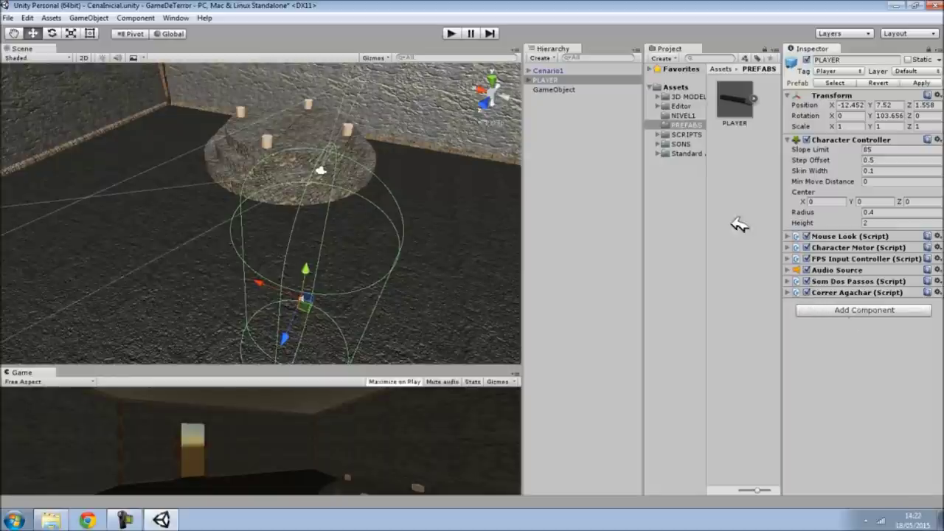
{"action": "left_click", "coordinate": [920, 84]}
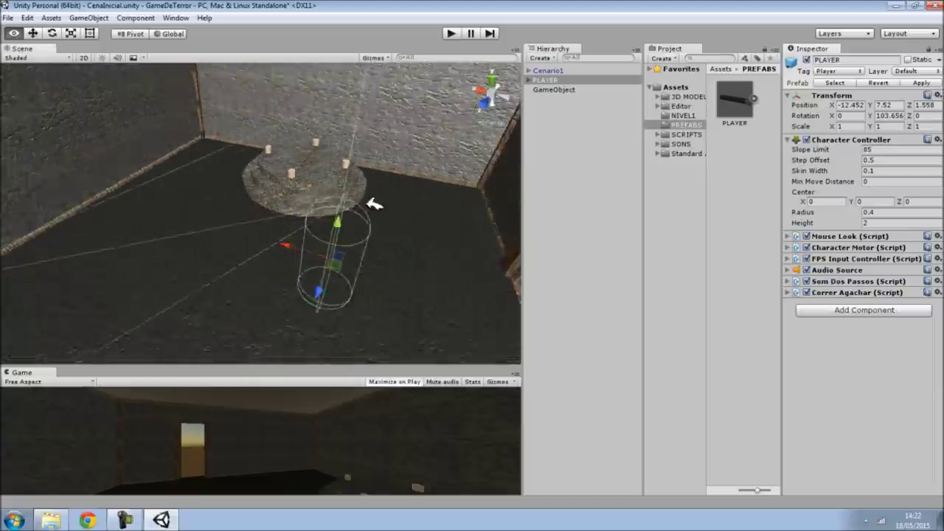
Survey the room from several angles and inspect the PLAYER prefab's components.
{"action": "left_click_drag", "start_coordinate": [354, 201], "coordinate": [589, 158], "text": "alt"}
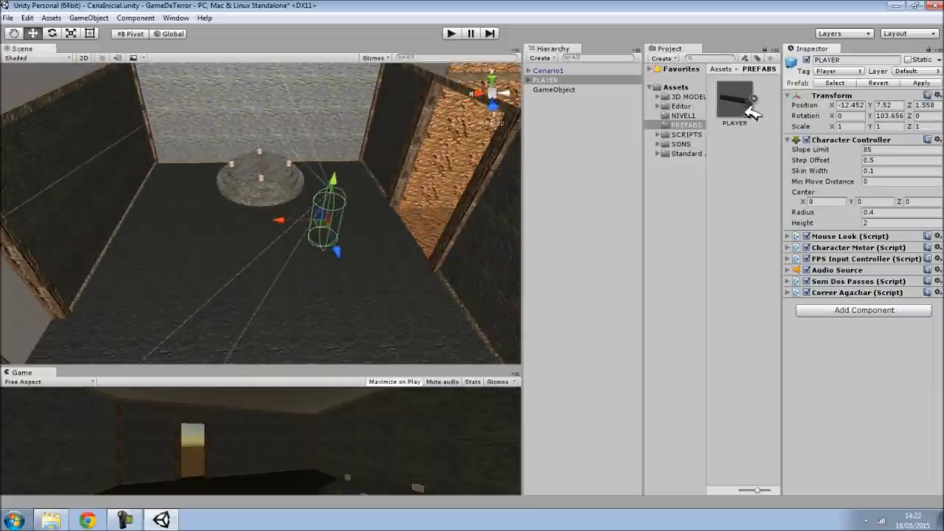
{"action": "left_click_drag", "start_coordinate": [347, 204], "coordinate": [394, 216], "text": "alt"}
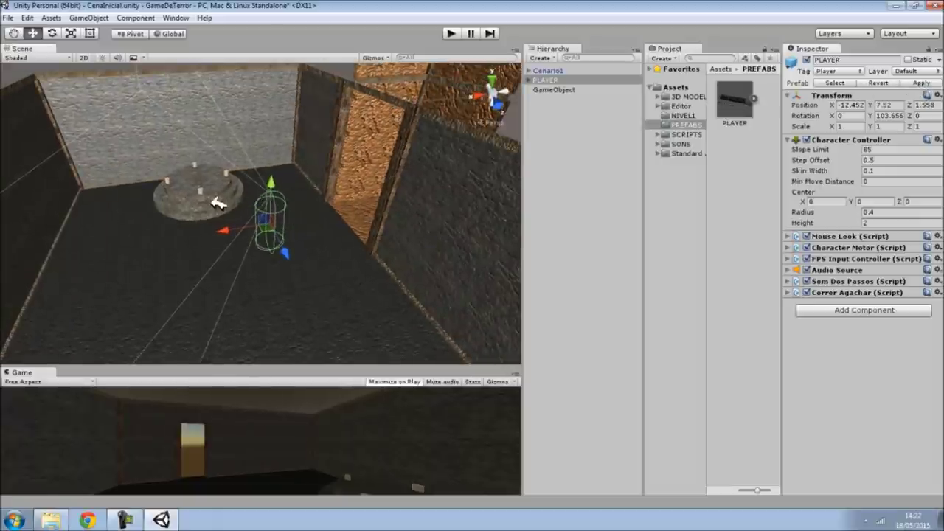
{"action": "left_click_drag", "start_coordinate": [411, 128], "coordinate": [508, 174], "text": "alt"}
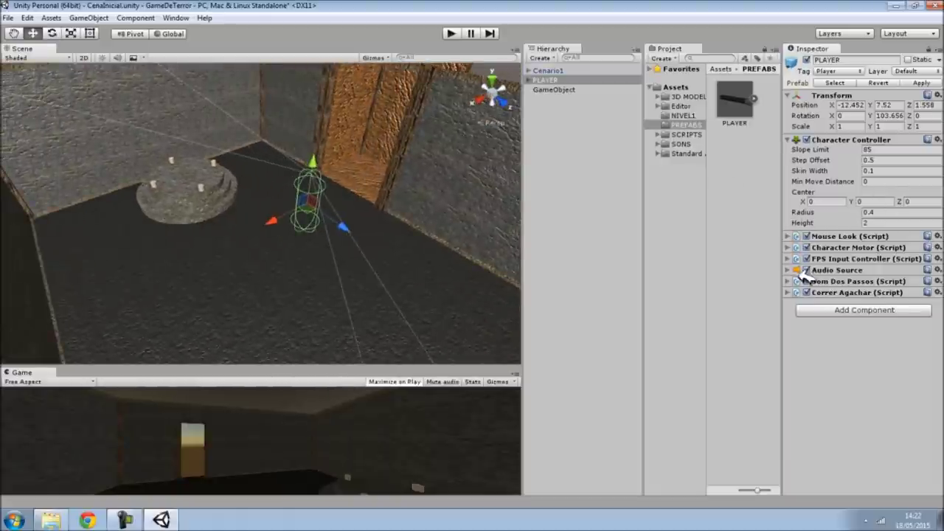
{"action": "left_click", "coordinate": [737, 118]}
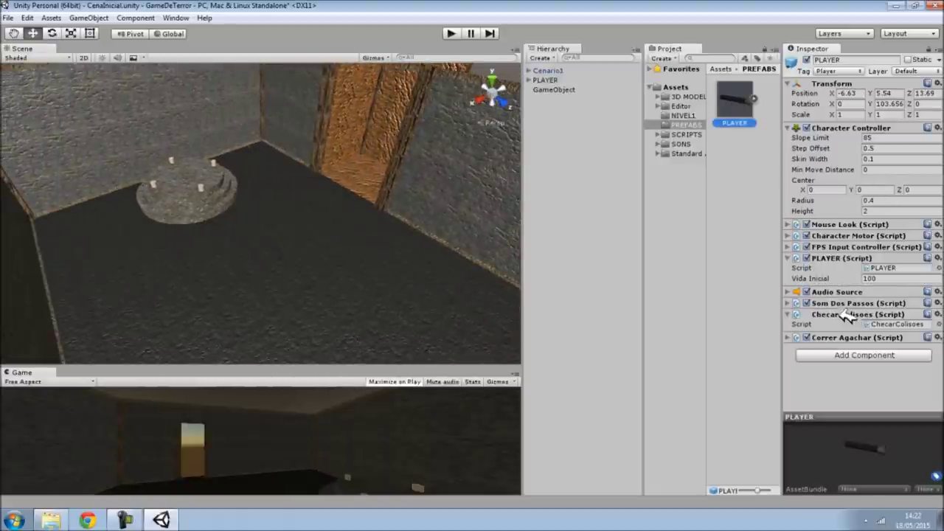
Reselect the scene PLAYER and collapse its Character Controller settings.
{"action": "left_click", "coordinate": [554, 80]}
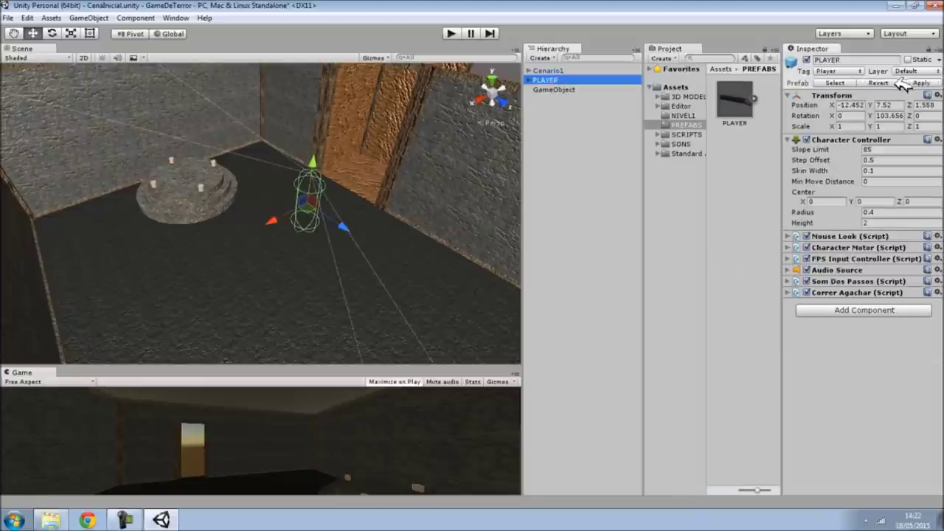
{"action": "left_click", "coordinate": [788, 139]}
{"action": "mouse_move", "coordinate": [412, 175]}
{"action": "left_mouse_down", "text": "alt"}
{"action": "mouse_move", "coordinate": [264, 195]}
{"action": "mouse_move", "coordinate": [219, 213]}
{"action": "mouse_move", "coordinate": [263, 219]}
{"action": "mouse_move", "coordinate": [255, 275]}
{"action": "mouse_move", "coordinate": [389, 184]}
{"action": "mouse_move", "coordinate": [509, 130]}
{"action": "mouse_move", "coordinate": [505, 120]}
{"action": "mouse_move", "coordinate": [590, 57]}
{"action": "mouse_move", "coordinate": [707, 179]}
{"action": "mouse_move", "coordinate": [722, 175]}
{"action": "left_mouse_up", "text": "alt"}
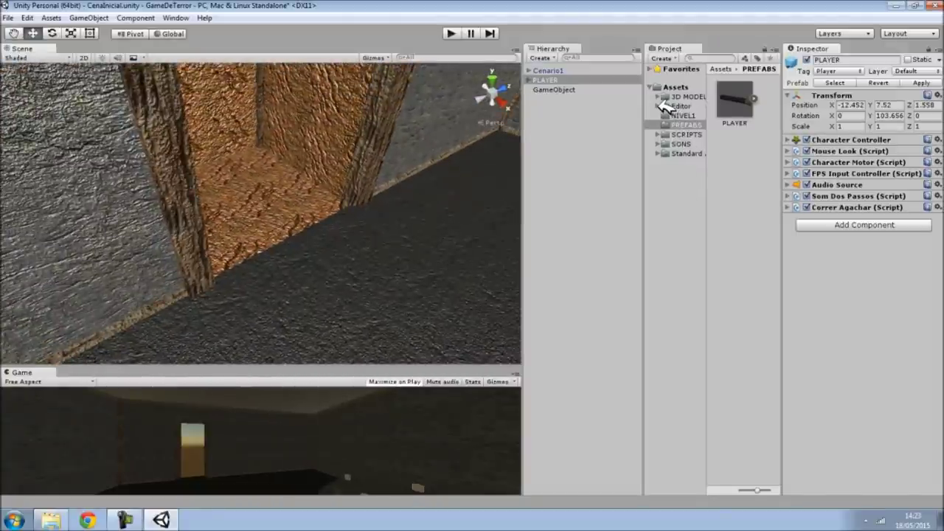
Expand Standard Assets, widen the Project panel, and open the Water (Pro Only) folder.
{"action": "left_click", "coordinate": [659, 153]}
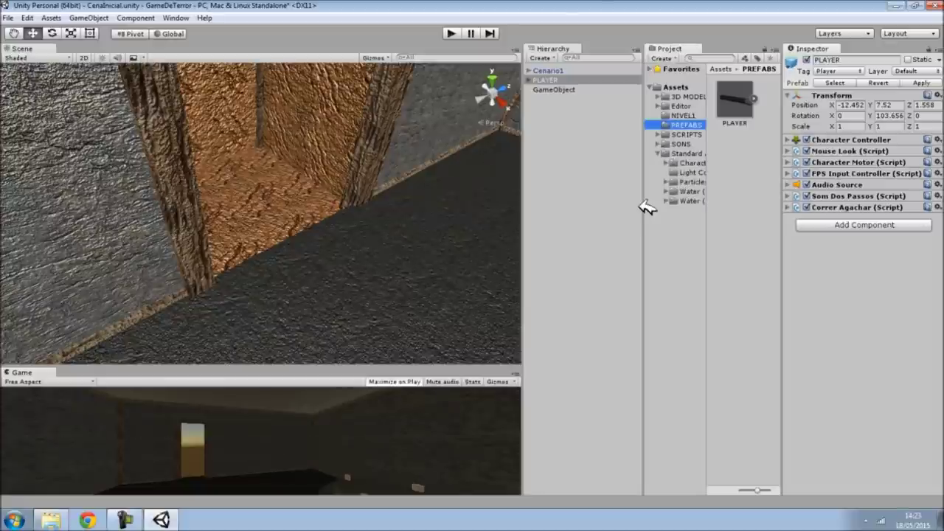
{"action": "left_click_drag", "start_coordinate": [645, 217], "coordinate": [588, 213]}
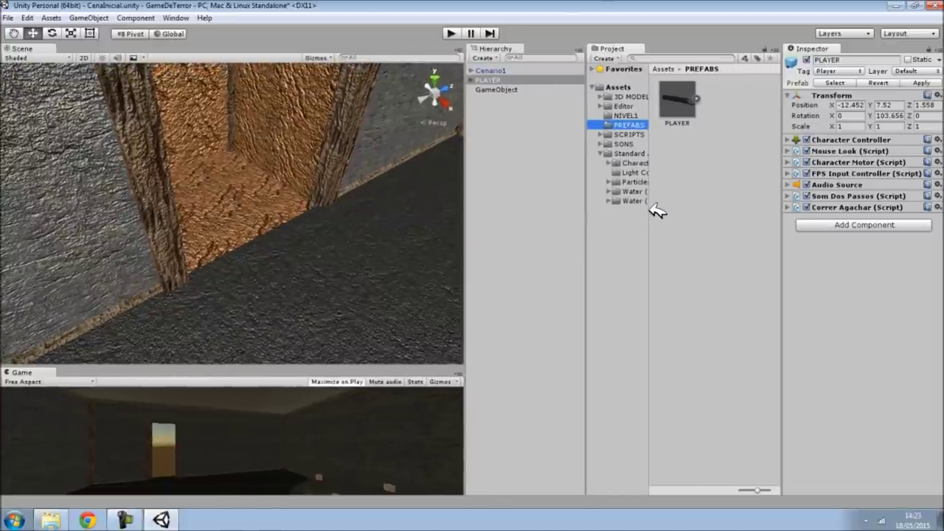
{"action": "left_click", "coordinate": [51, 18]}
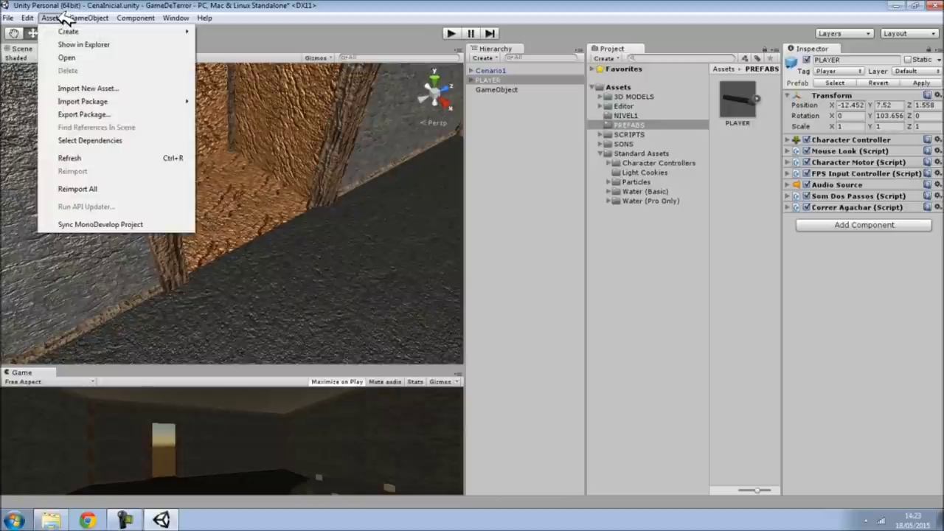
{"action": "mouse_move", "coordinate": [115, 103]}
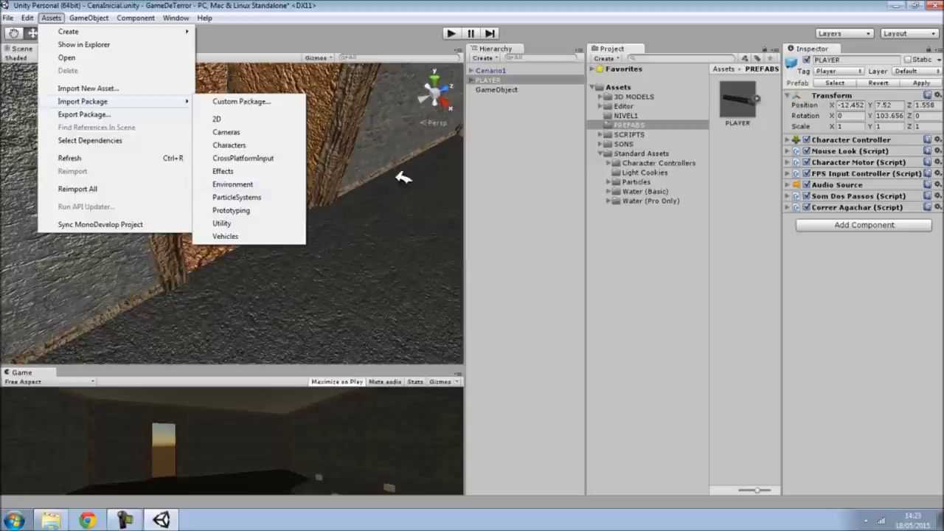
{"action": "left_click", "coordinate": [646, 200]}
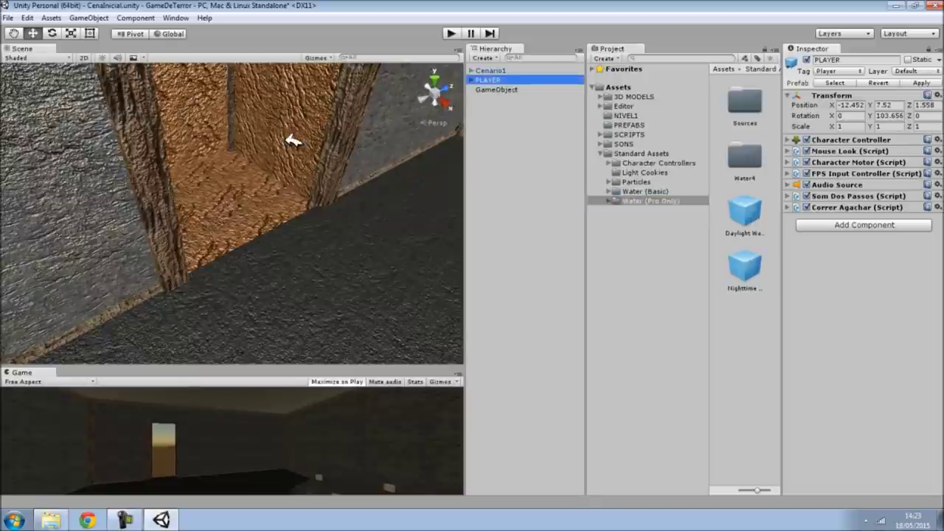
Drop a Nighttime Water plane into the scene, shrink it, and lower it into the floor pit.
{"action": "left_click_drag", "start_coordinate": [749, 249], "coordinate": [341, 177]}
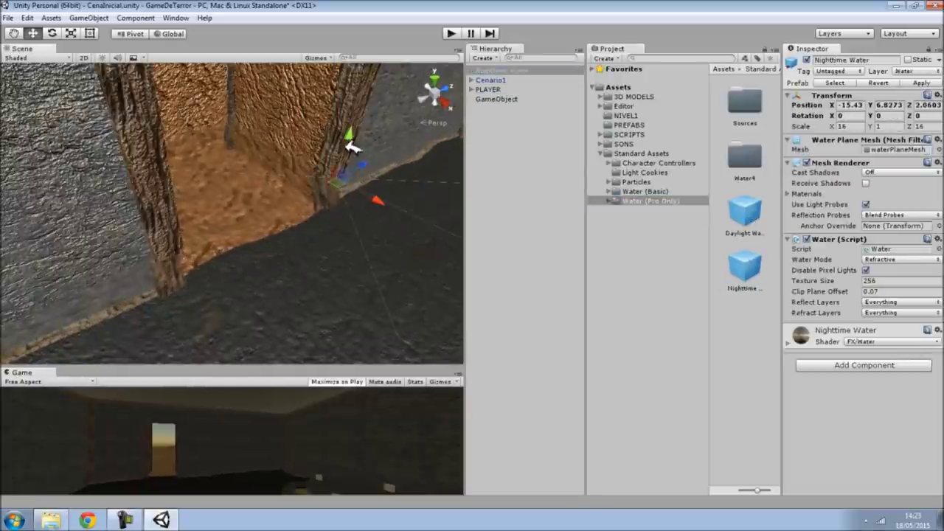
{"action": "left_click_drag", "start_coordinate": [348, 139], "coordinate": [338, 171]}
{"action": "left_click", "coordinate": [74, 33]}
{"action": "left_click_drag", "start_coordinate": [329, 206], "coordinate": [379, 264]}
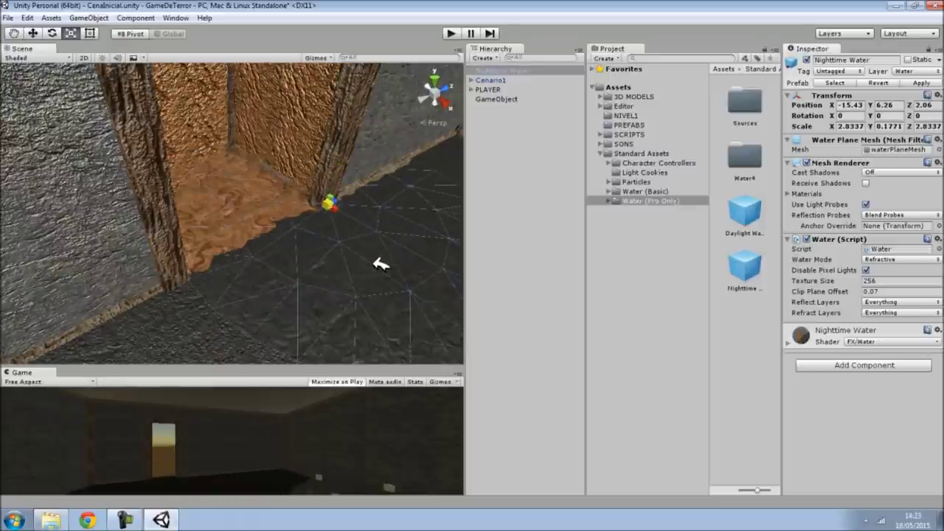
{"action": "left_click", "coordinate": [32, 33]}
{"action": "left_click_drag", "start_coordinate": [333, 210], "coordinate": [214, 175]}
{"action": "mouse_move", "coordinate": [209, 125]}
{"action": "left_mouse_down"}
{"action": "mouse_move", "coordinate": [200, 190]}
{"action": "mouse_move", "coordinate": [167, 231]}
{"action": "left_mouse_up"}
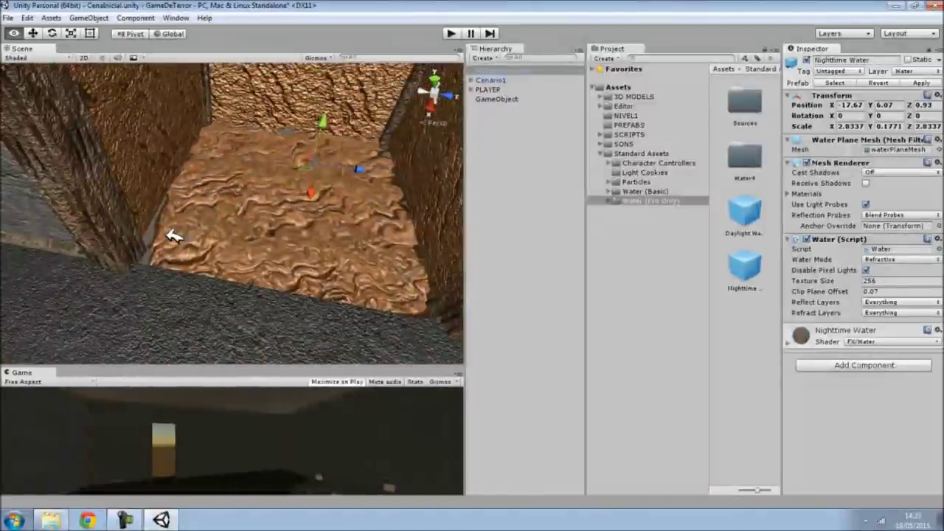
Try Reflective water mode, revert to Refractive, and start a play test.
{"action": "left_click", "coordinate": [889, 259]}
{"action": "left_click", "coordinate": [893, 286]}
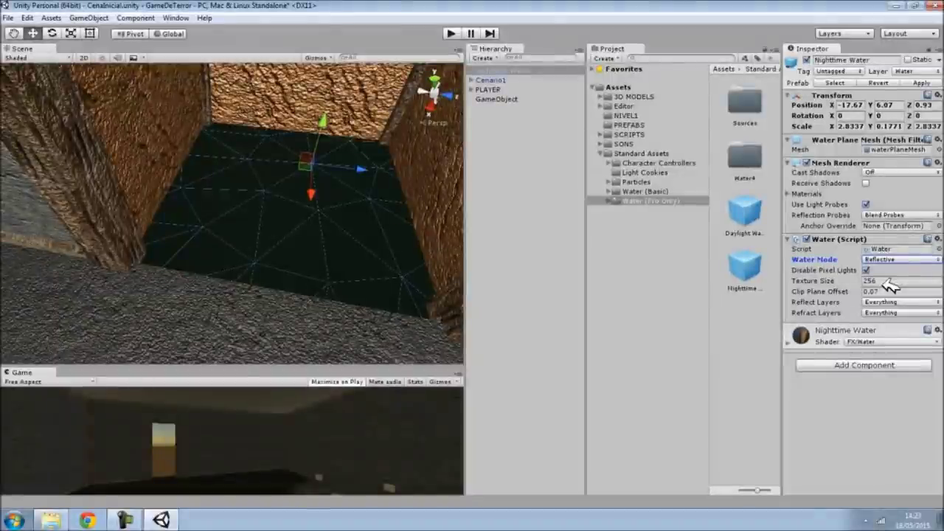
{"action": "left_click", "coordinate": [912, 257]}
{"action": "left_click", "coordinate": [893, 295]}
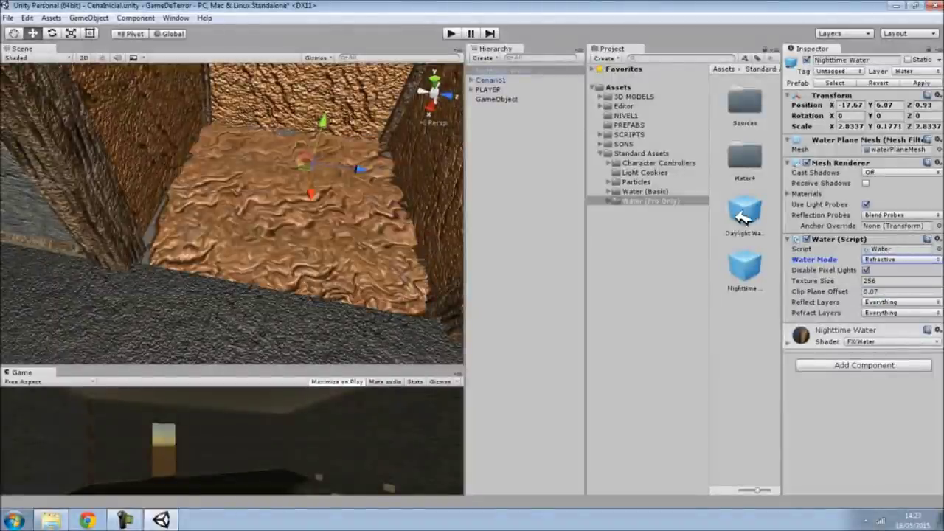
{"action": "mouse_move", "coordinate": [314, 171]}
{"action": "right_mouse_down"}
{"action": "mouse_move", "coordinate": [462, 179]}
{"action": "mouse_move", "coordinate": [382, 212]}
{"action": "right_mouse_up"}
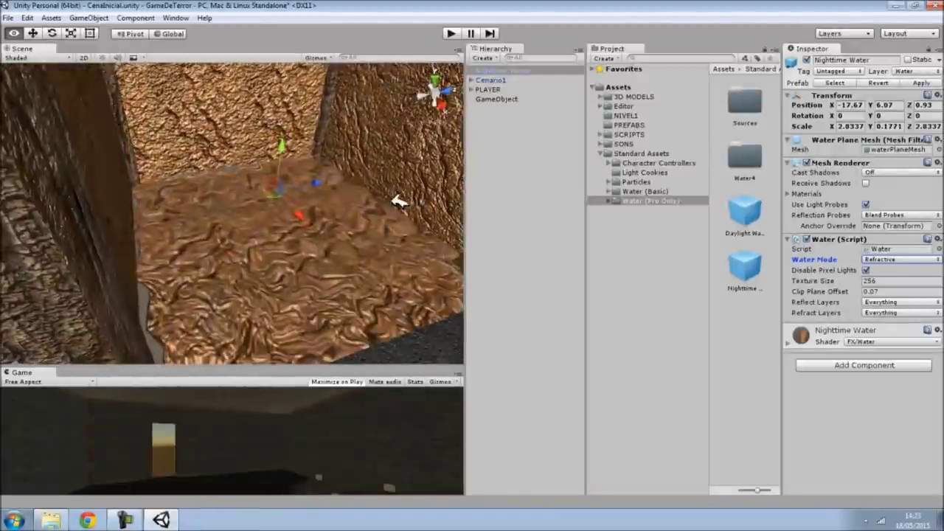
{"action": "left_click", "coordinate": [458, 33]}
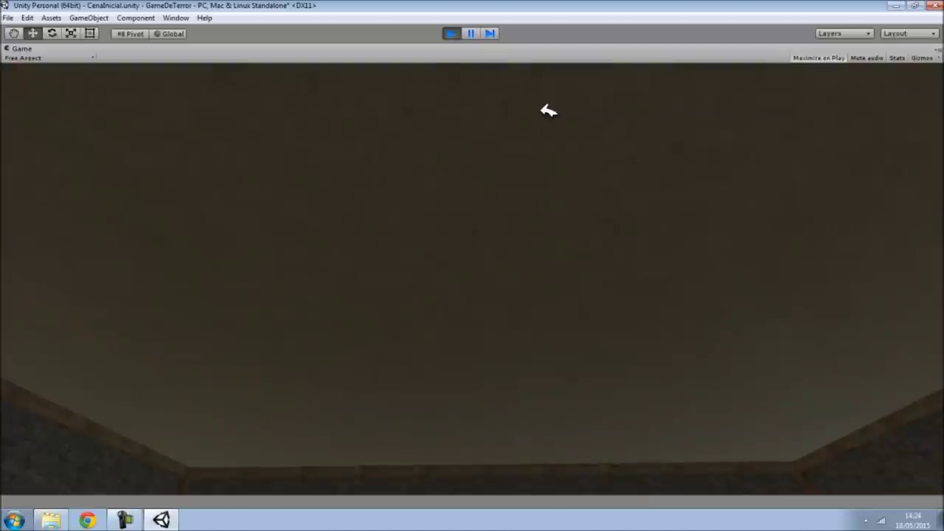
{"action": "key", "text": "ctrl+p"}
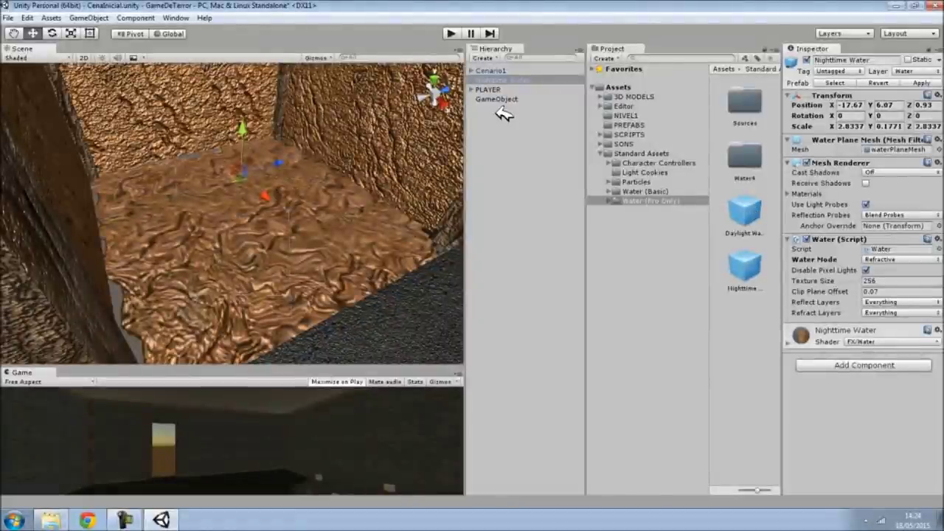
{"action": "left_click_drag", "start_coordinate": [492, 82], "coordinate": [494, 81]}
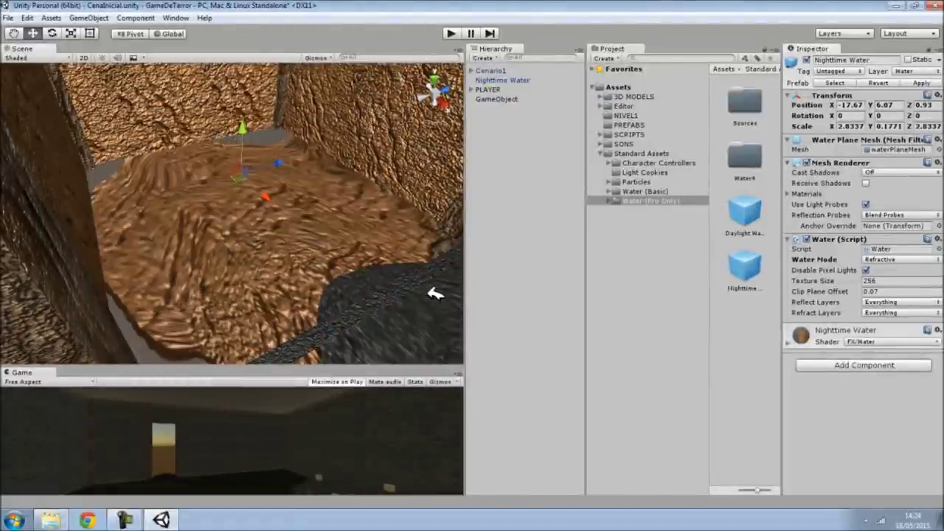
Add a trial Daylight Water plane, delete it, and reselect the Nighttime Water plane.
{"action": "left_click_drag", "start_coordinate": [435, 293], "coordinate": [342, 220]}
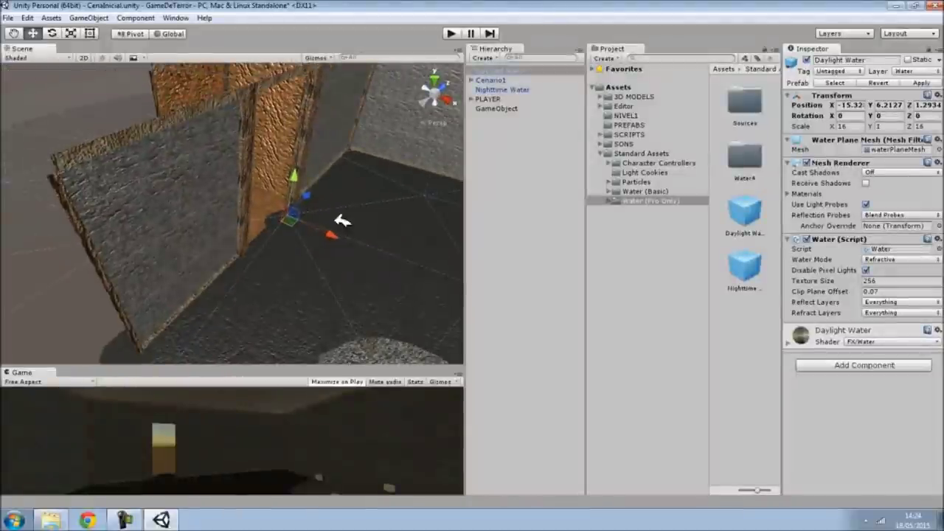
{"action": "left_click_drag", "start_coordinate": [299, 177], "coordinate": [310, 164]}
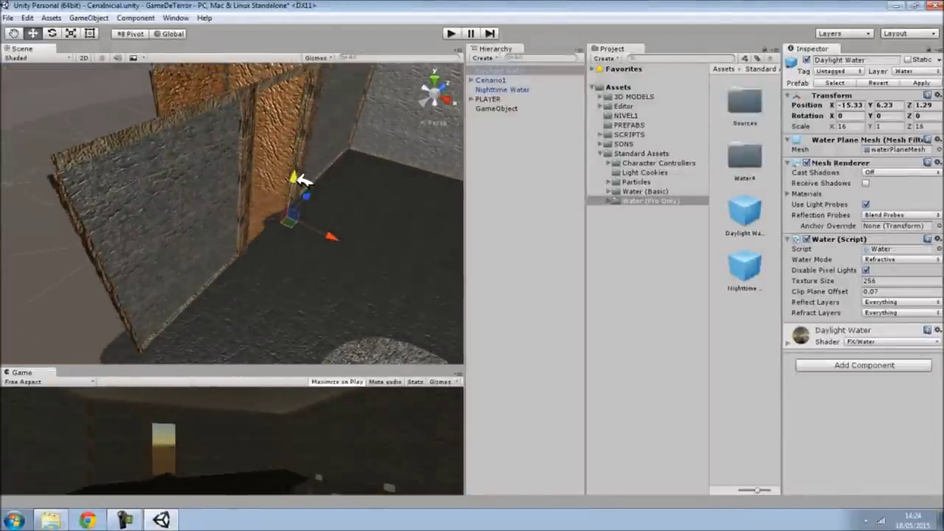
{"action": "key", "text": "Delete"}
{"action": "left_click_drag", "start_coordinate": [305, 219], "coordinate": [191, 214], "text": "alt"}
{"action": "left_click", "coordinate": [190, 214]}
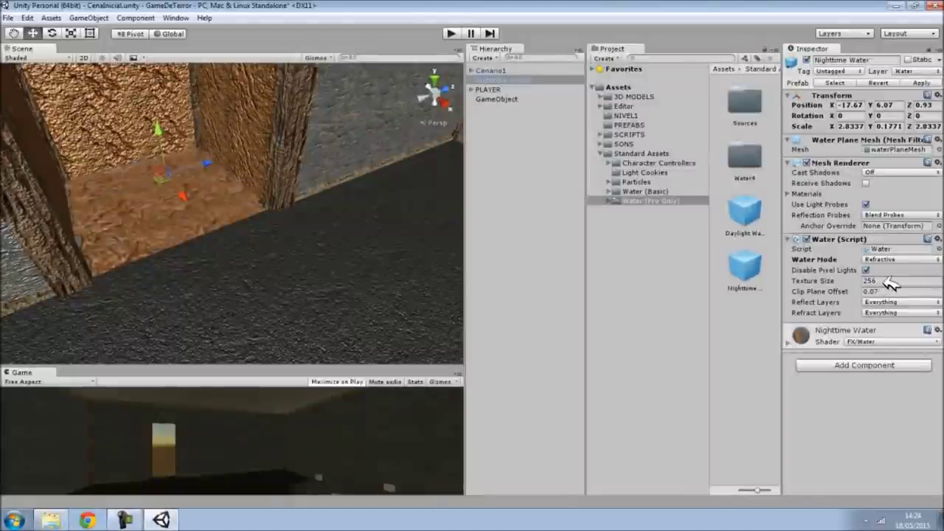
Leave Reflect Layers unchanged, then type 6.1 into Clip Plane Offset and drag-adjust the value.
{"action": "left_click", "coordinate": [887, 304]}
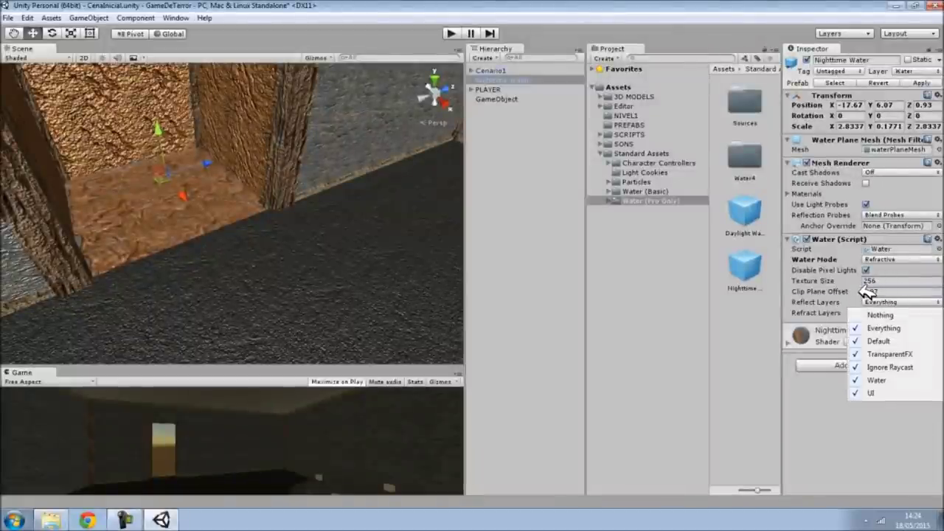
{"action": "left_click", "coordinate": [868, 293]}
{"action": "left_click", "coordinate": [874, 292]}
{"action": "type", "text": "6.1"}
{"action": "left_click_drag", "start_coordinate": [54, 291], "coordinate": [753, 295]}
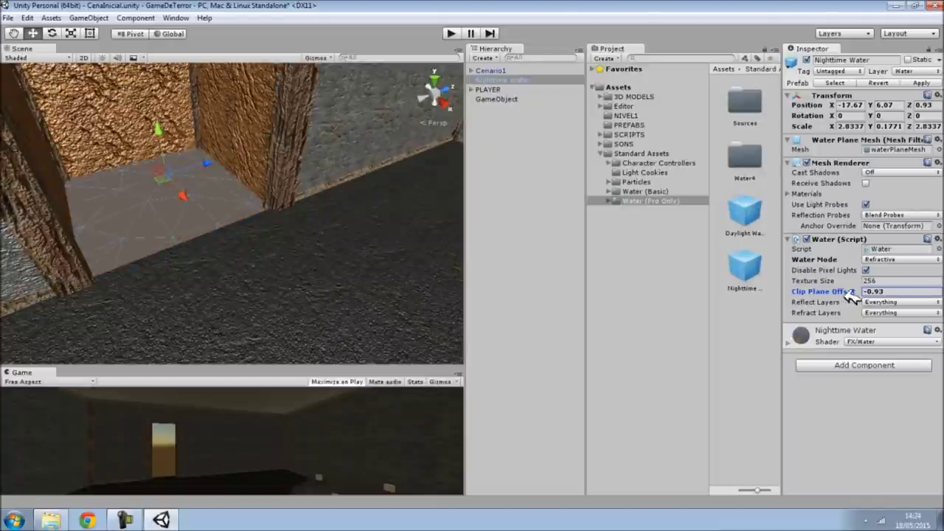
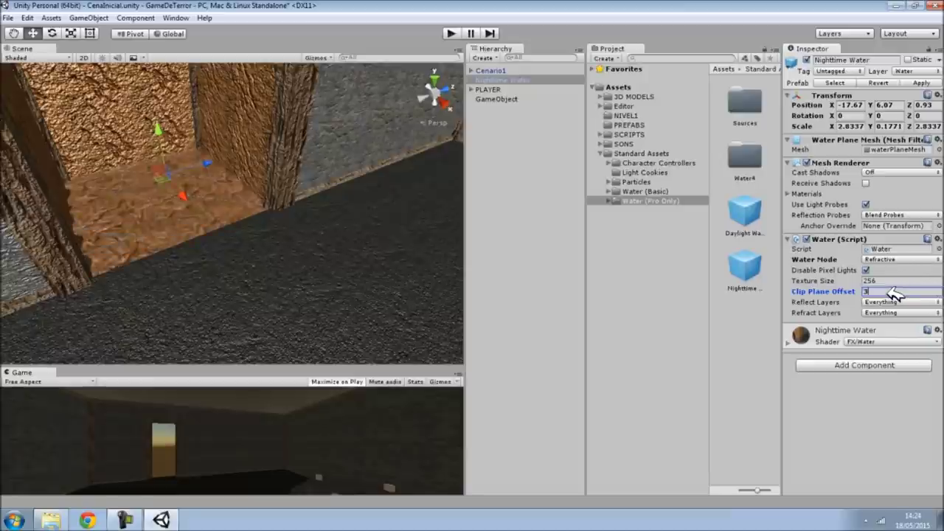
Play-test the scene with the water, stop it, then open the Standard Assets Particles folder.
{"action": "left_click", "coordinate": [455, 33]}
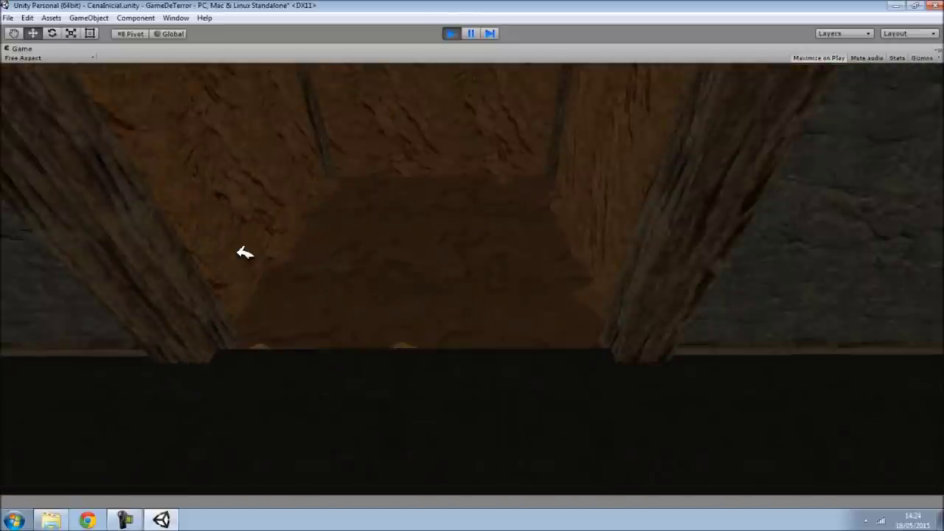
{"action": "left_click", "coordinate": [449, 35]}
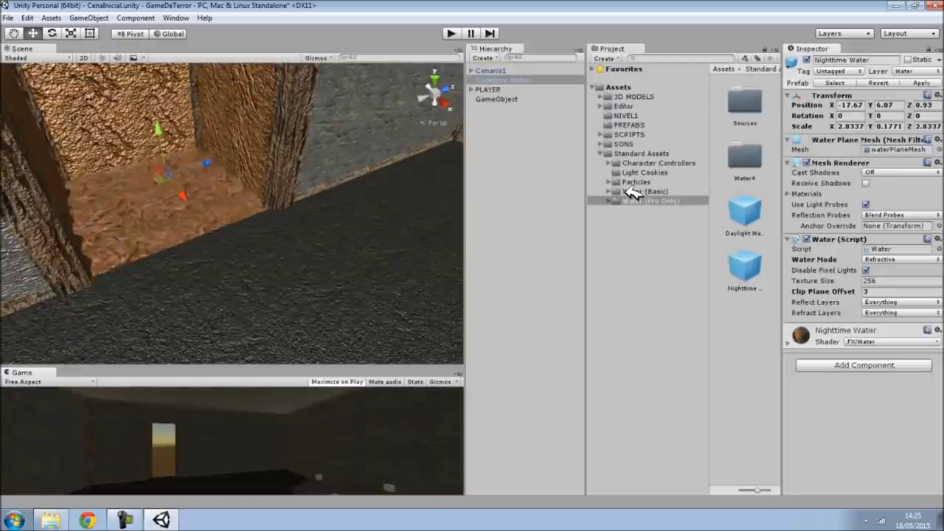
{"action": "left_click", "coordinate": [623, 183]}
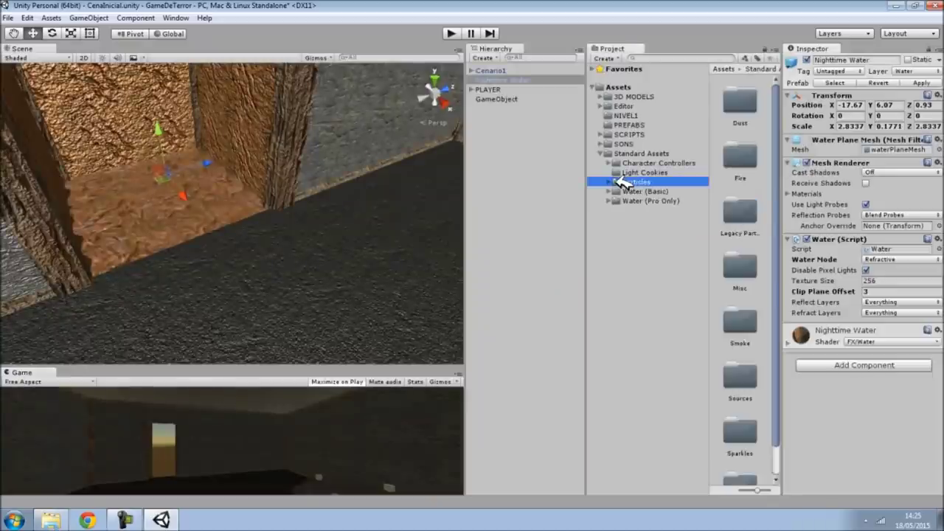
Drag a Water Fountain from Particles/Water into the room.
{"action": "left_click", "coordinate": [610, 181]}
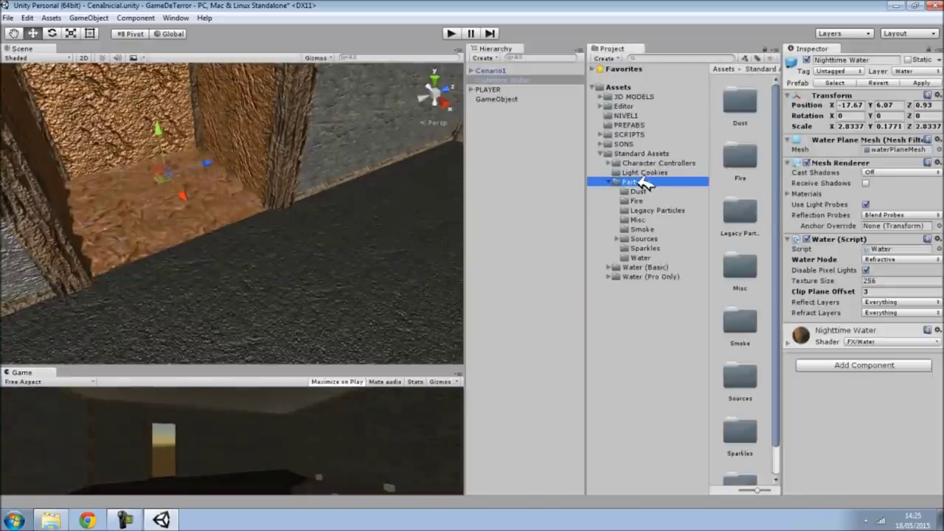
{"action": "left_click", "coordinate": [641, 258]}
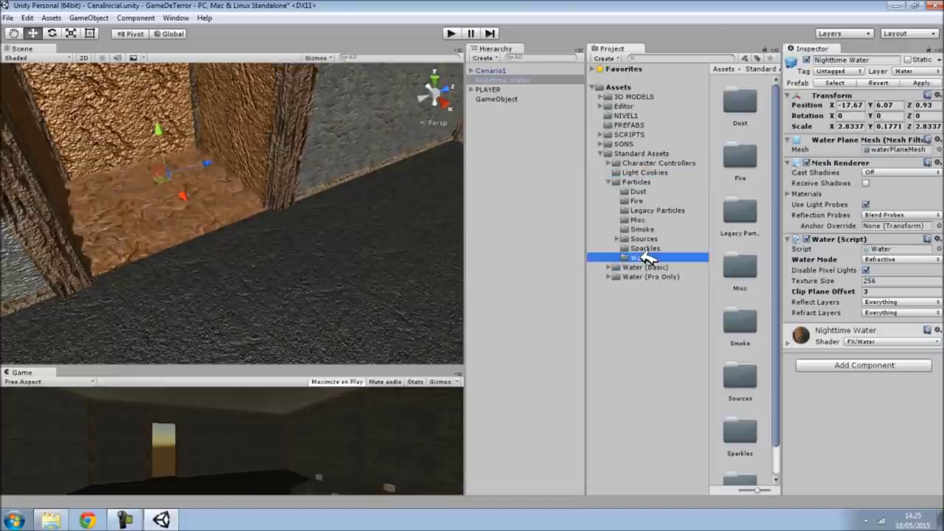
{"action": "left_click_drag", "start_coordinate": [391, 218], "coordinate": [324, 214], "text": "alt"}
{"action": "mouse_move", "coordinate": [745, 103]}
{"action": "left_mouse_down"}
{"action": "mouse_move", "coordinate": [633, 129]}
{"action": "mouse_move", "coordinate": [339, 251]}
{"action": "left_mouse_up"}
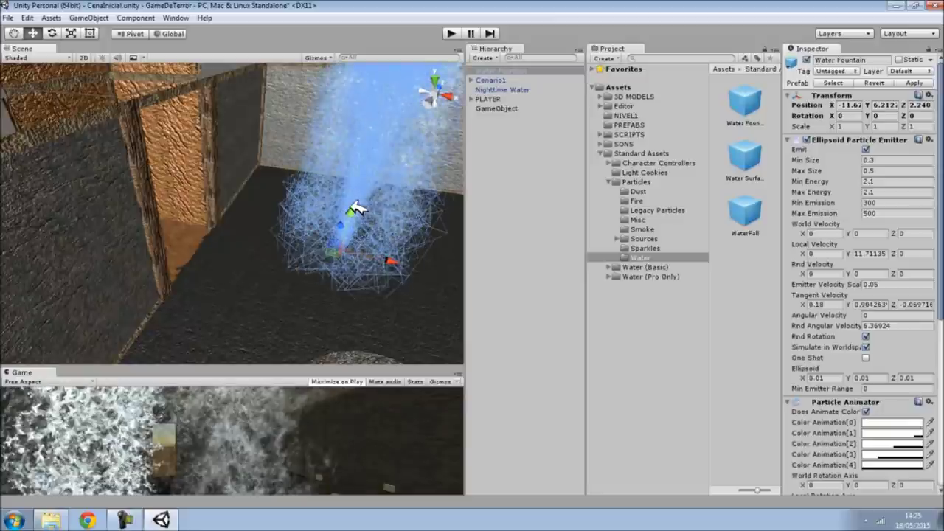
Raise the Water Fountain up toward the tower and rotate it to aim its stream.
{"action": "mouse_move", "coordinate": [356, 213]}
{"action": "left_mouse_down"}
{"action": "mouse_move", "coordinate": [372, 151]}
{"action": "mouse_move", "coordinate": [244, 153]}
{"action": "mouse_move", "coordinate": [238, 177]}
{"action": "mouse_move", "coordinate": [376, 329]}
{"action": "mouse_move", "coordinate": [256, 180]}
{"action": "left_mouse_up"}
{"action": "key", "text": "e"}
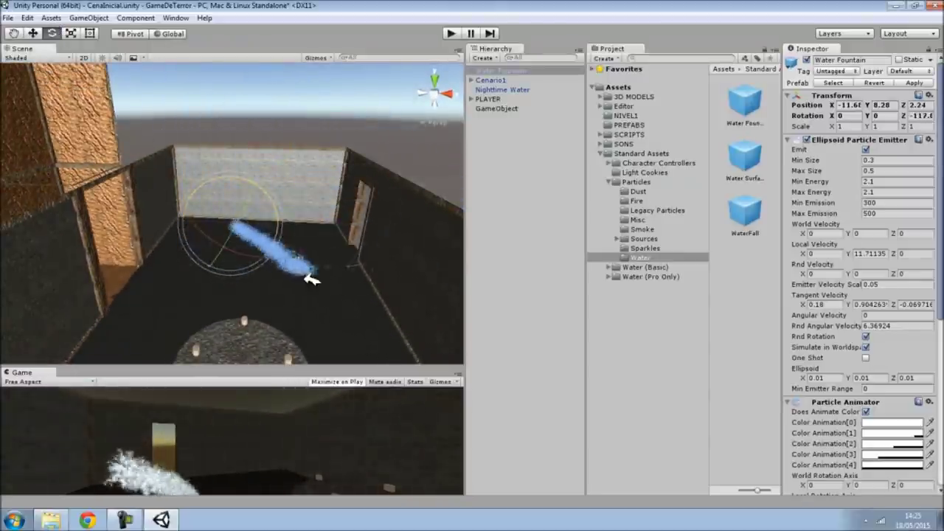
{"action": "left_click_drag", "start_coordinate": [256, 181], "coordinate": [307, 223]}
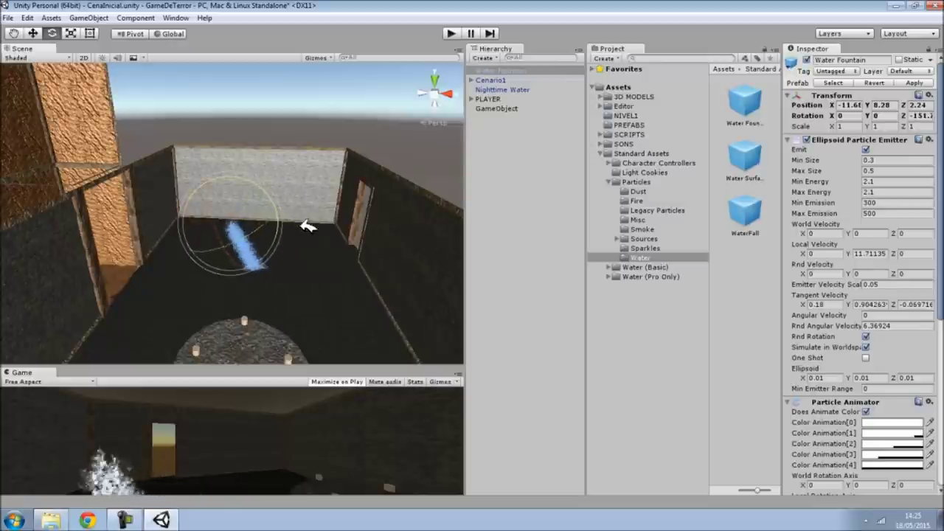
{"action": "left_click", "coordinate": [37, 33]}
{"action": "mouse_move", "coordinate": [221, 185]}
{"action": "left_mouse_down", "text": "alt"}
{"action": "mouse_move", "coordinate": [284, 205]}
{"action": "mouse_move", "coordinate": [221, 154]}
{"action": "left_mouse_up", "text": "alt"}
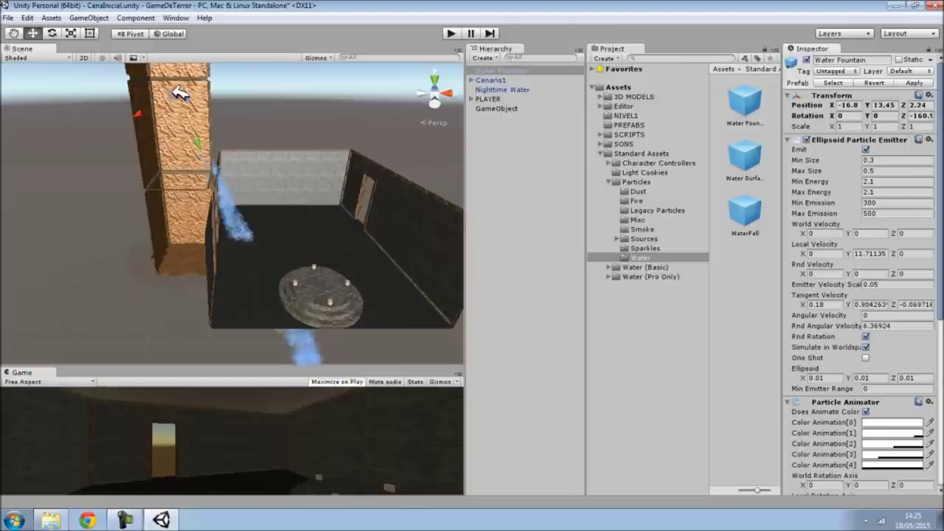
{"action": "mouse_move", "coordinate": [177, 96]}
{"action": "left_mouse_down", "text": "alt"}
{"action": "mouse_move", "coordinate": [225, 114]}
{"action": "mouse_move", "coordinate": [257, 143]}
{"action": "mouse_move", "coordinate": [236, 164]}
{"action": "mouse_move", "coordinate": [221, 95]}
{"action": "left_mouse_up", "text": "alt"}
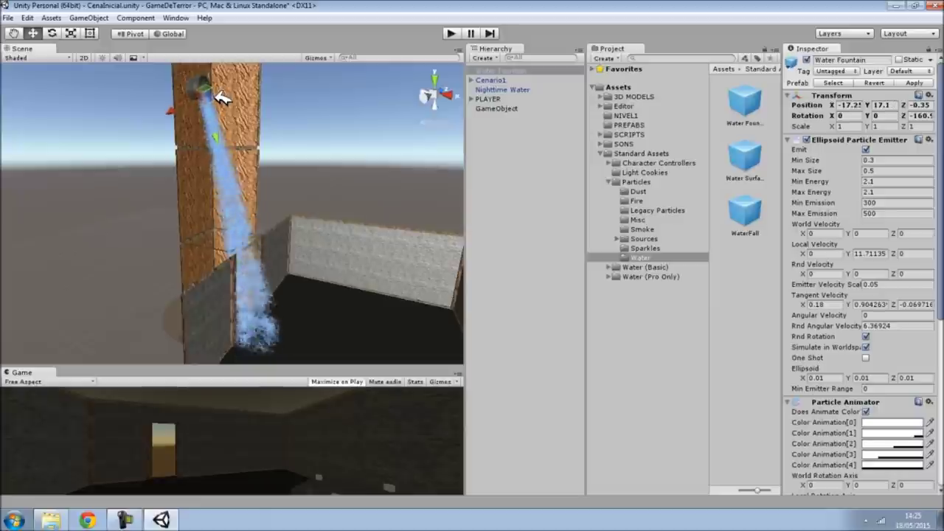
{"action": "left_click", "coordinate": [52, 33]}
{"action": "left_click_drag", "start_coordinate": [247, 108], "coordinate": [251, 129]}
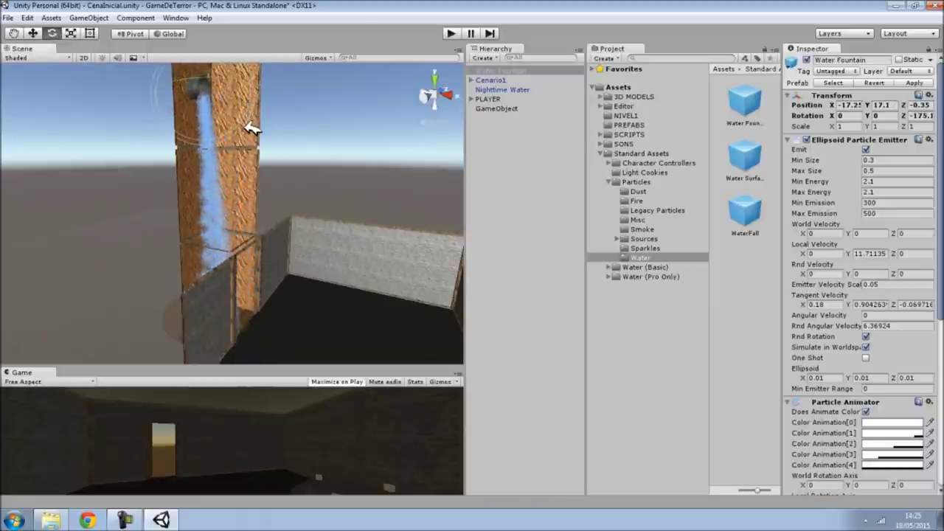
Fit the fountain into the pipe mouth, then drop a Water Surface Splash onto the pit floor.
{"action": "left_click_drag", "start_coordinate": [263, 126], "coordinate": [126, 86], "text": "alt"}
{"action": "scroll", "coordinate": [84, 87], "scroll_direction": "up", "scroll_amount": 5}
{"action": "key", "text": "w"}
{"action": "mouse_move", "coordinate": [169, 119]}
{"action": "left_mouse_down"}
{"action": "mouse_move", "coordinate": [413, 148]}
{"action": "mouse_move", "coordinate": [350, 173]}
{"action": "left_mouse_up"}
{"action": "scroll", "coordinate": [417, 150], "scroll_direction": "up", "scroll_amount": 5}
{"action": "scroll", "coordinate": [417, 150], "scroll_direction": "down", "scroll_amount": 5}
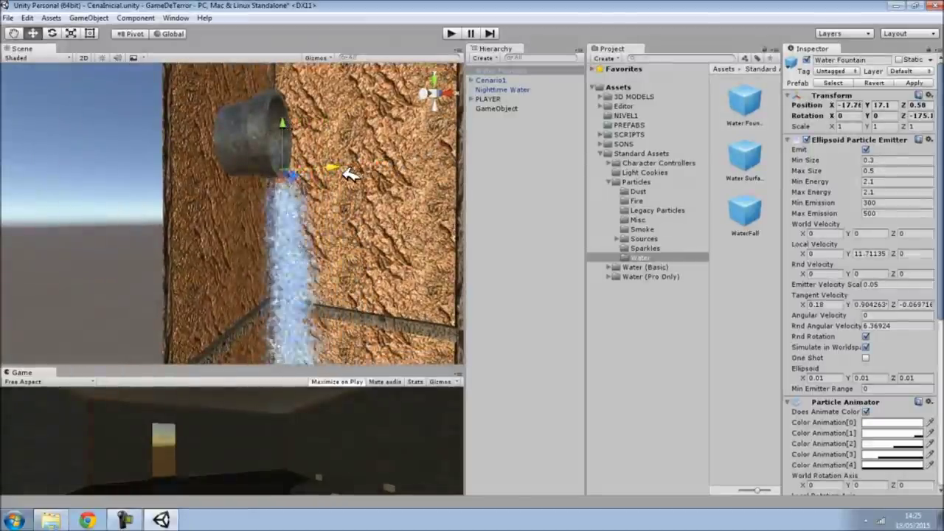
{"action": "mouse_move", "coordinate": [296, 130]}
{"action": "left_mouse_down"}
{"action": "mouse_move", "coordinate": [299, 118]}
{"action": "mouse_move", "coordinate": [354, 144]}
{"action": "mouse_move", "coordinate": [463, 375]}
{"action": "mouse_move", "coordinate": [432, 364]}
{"action": "mouse_move", "coordinate": [199, 377]}
{"action": "mouse_move", "coordinate": [88, 344]}
{"action": "mouse_move", "coordinate": [265, 284]}
{"action": "mouse_move", "coordinate": [165, 317]}
{"action": "mouse_move", "coordinate": [211, 322]}
{"action": "mouse_move", "coordinate": [243, 352]}
{"action": "mouse_move", "coordinate": [264, 337]}
{"action": "mouse_move", "coordinate": [205, 326]}
{"action": "mouse_move", "coordinate": [221, 329]}
{"action": "left_mouse_up"}
{"action": "left_click_drag", "start_coordinate": [369, 222], "coordinate": [396, 211], "text": "alt"}
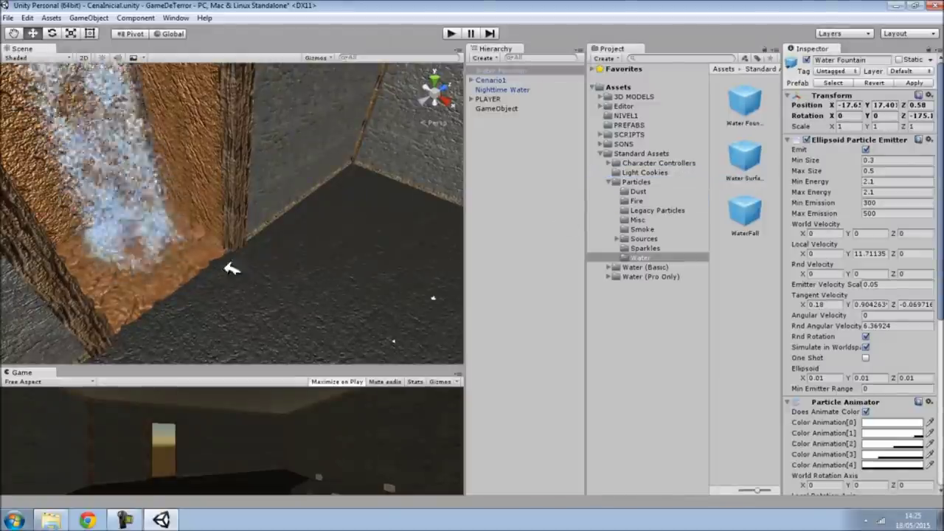
{"action": "mouse_move", "coordinate": [231, 268]}
{"action": "left_mouse_down"}
{"action": "mouse_move", "coordinate": [344, 252]}
{"action": "mouse_move", "coordinate": [151, 203]}
{"action": "left_mouse_up"}
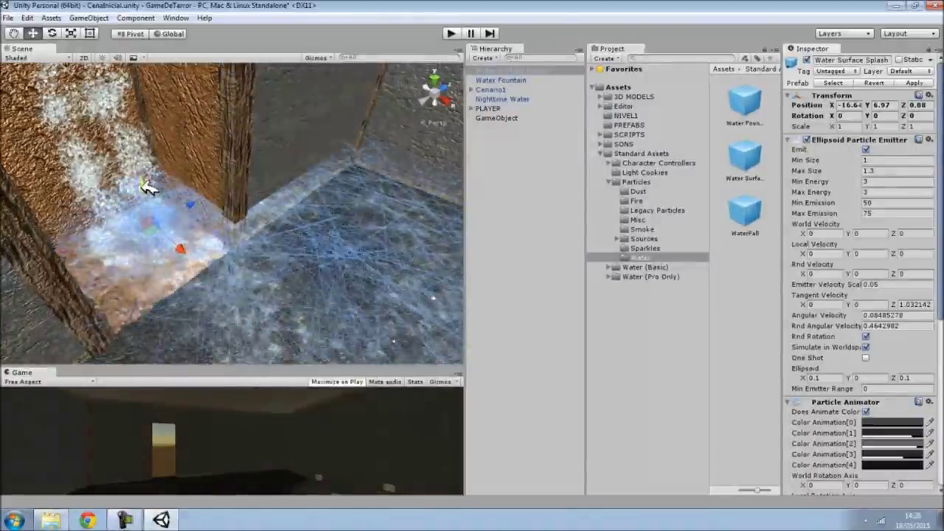
Lower the Water Surface Splash onto the pool floor at about X -16.80, Y 6.159, Z 0.656.
{"action": "mouse_move", "coordinate": [151, 203]}
{"action": "left_mouse_down", "text": "alt"}
{"action": "mouse_move", "coordinate": [151, 217]}
{"action": "mouse_move", "coordinate": [289, 170]}
{"action": "left_mouse_up", "text": "alt"}
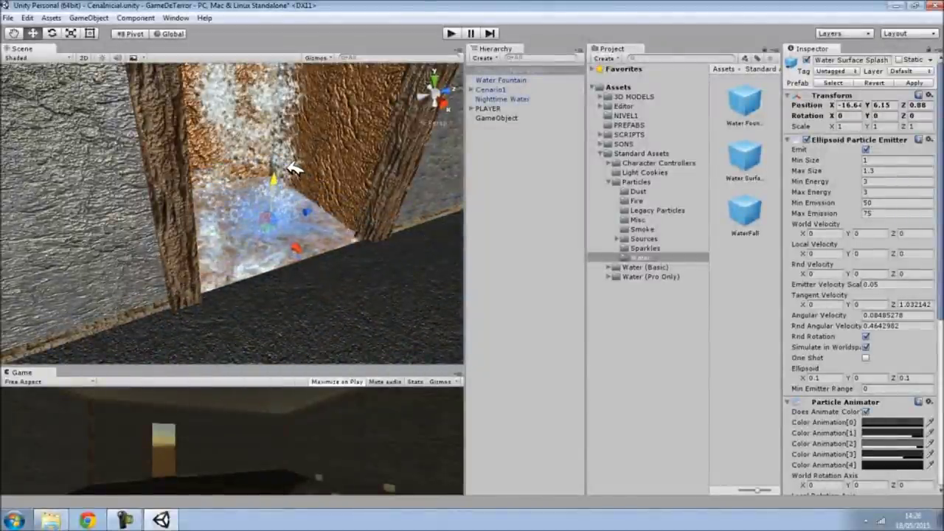
{"action": "mouse_move", "coordinate": [293, 166]}
{"action": "left_mouse_down", "text": "alt"}
{"action": "mouse_move", "coordinate": [253, 215]}
{"action": "mouse_move", "coordinate": [244, 212]}
{"action": "left_mouse_up", "text": "alt"}
{"action": "left_click_drag", "start_coordinate": [245, 161], "coordinate": [251, 164]}
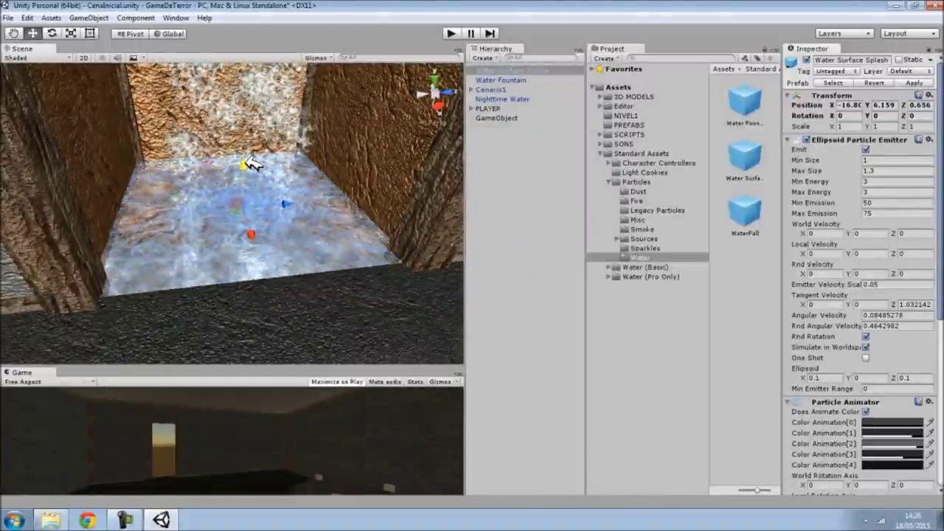
{"action": "scroll", "coordinate": [287, 233], "scroll_direction": "down", "scroll_amount": 5}
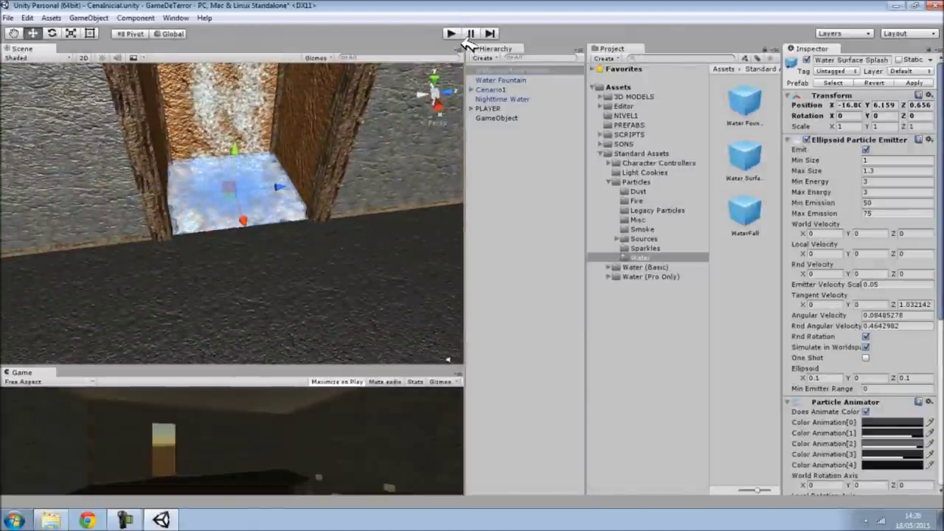
{"action": "left_click", "coordinate": [452, 33]}
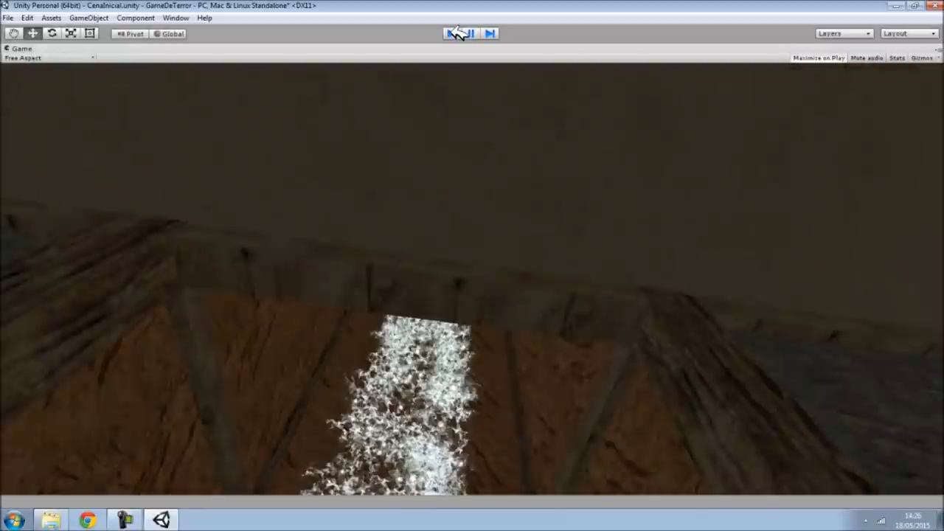
{"action": "left_click", "coordinate": [451, 33]}
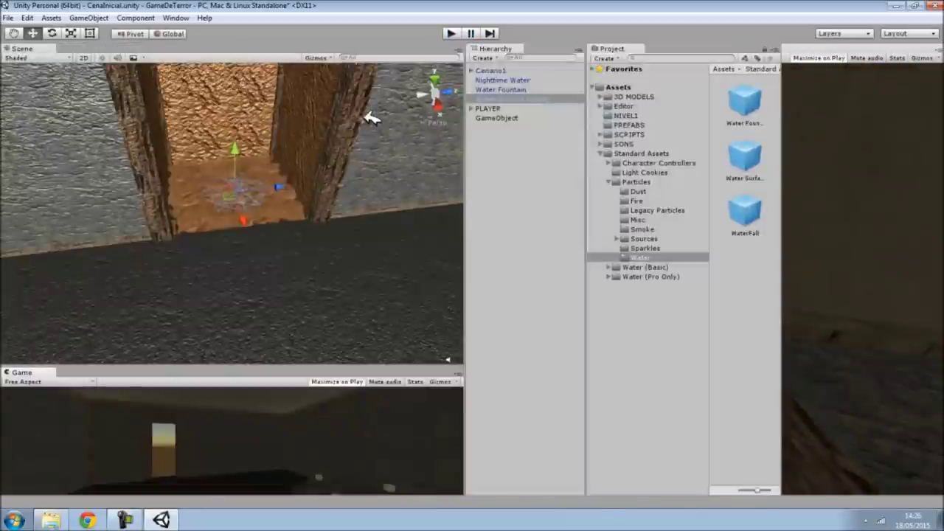
Tilt the Water Fountain slightly so its stream falls straight down the tower onto the splash.
{"action": "mouse_move", "coordinate": [411, 97]}
{"action": "right_mouse_down"}
{"action": "mouse_move", "coordinate": [445, 50]}
{"action": "mouse_move", "coordinate": [480, 84]}
{"action": "right_mouse_up"}
{"action": "left_click", "coordinate": [505, 81]}
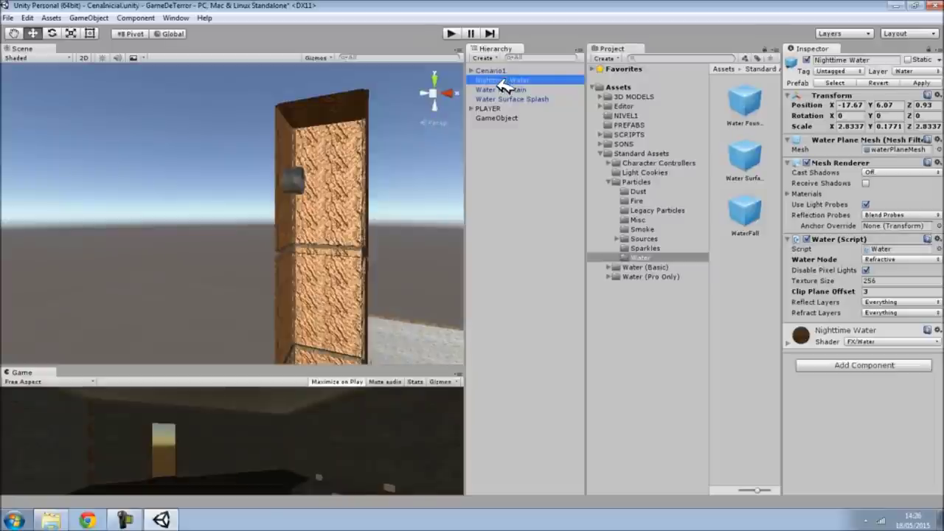
{"action": "left_click", "coordinate": [506, 90]}
{"action": "key", "text": "e"}
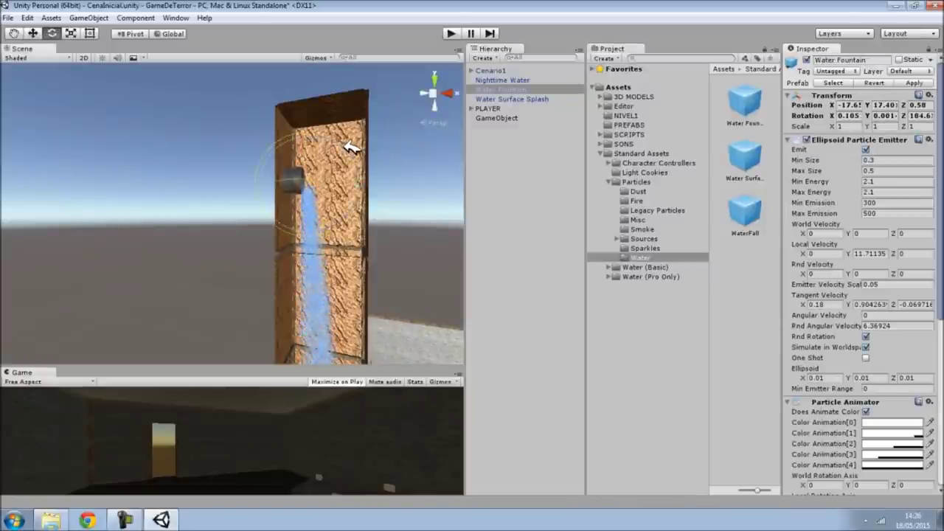
{"action": "mouse_move", "coordinate": [350, 148]}
{"action": "left_mouse_down"}
{"action": "mouse_move", "coordinate": [366, 265]}
{"action": "mouse_move", "coordinate": [317, 305]}
{"action": "mouse_move", "coordinate": [169, 326]}
{"action": "mouse_move", "coordinate": [183, 331]}
{"action": "mouse_move", "coordinate": [442, 244]}
{"action": "left_mouse_up"}
{"action": "scroll", "coordinate": [183, 331], "scroll_direction": "down", "scroll_amount": 3}
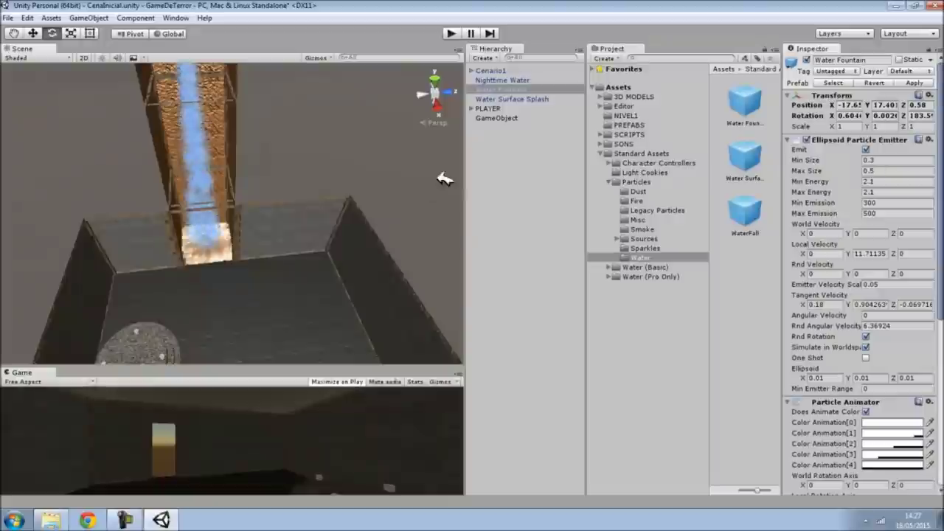
{"action": "left_click", "coordinate": [508, 150]}
{"action": "left_click_drag", "start_coordinate": [280, 196], "coordinate": [163, 217], "text": "alt"}
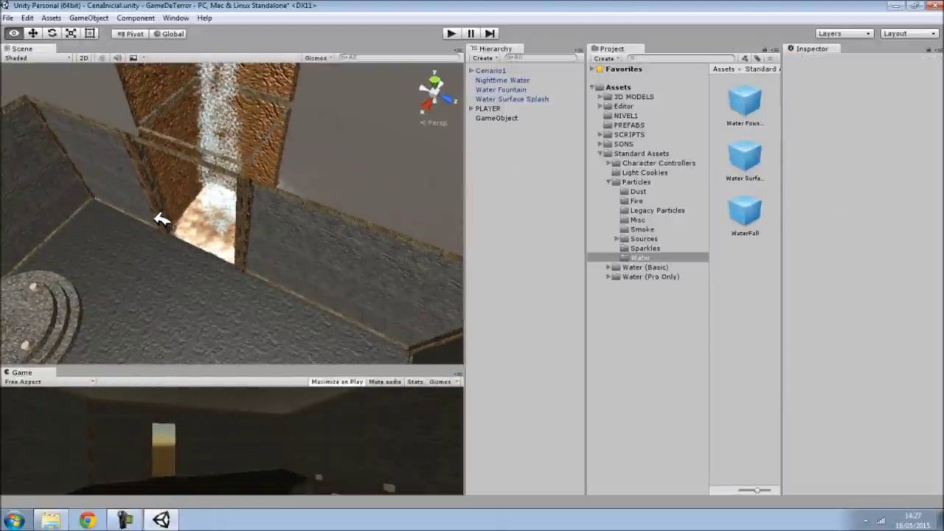
{"action": "mouse_move", "coordinate": [162, 216]}
{"action": "left_mouse_down", "text": "alt"}
{"action": "mouse_move", "coordinate": [220, 213]}
{"action": "mouse_move", "coordinate": [189, 190]}
{"action": "mouse_move", "coordinate": [379, 192]}
{"action": "mouse_move", "coordinate": [480, 175]}
{"action": "mouse_move", "coordinate": [541, 217]}
{"action": "mouse_move", "coordinate": [571, 196]}
{"action": "mouse_move", "coordinate": [403, 194]}
{"action": "left_mouse_up", "text": "alt"}
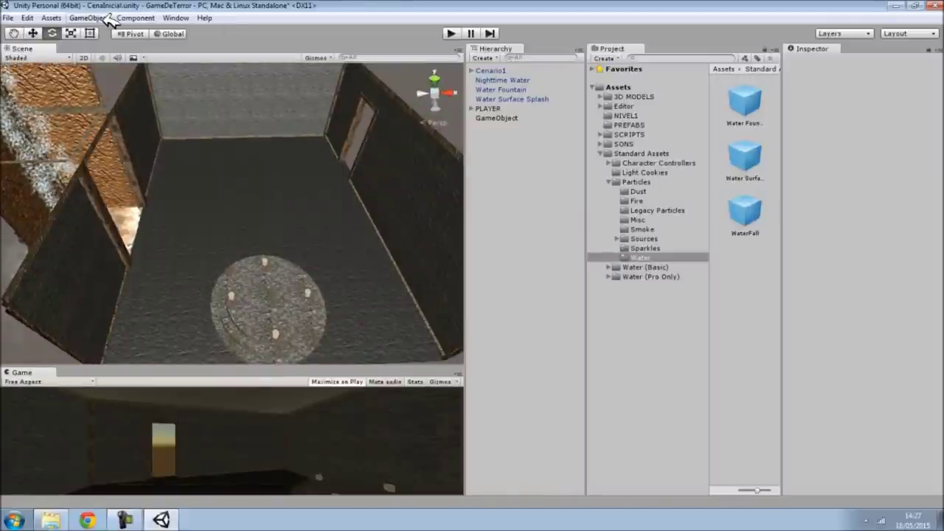
In the Lighting settings, set Ambient Intensity and Reflection Intensity both to 0.
{"action": "left_click", "coordinate": [90, 18]}
{"action": "mouse_move", "coordinate": [177, 17]}
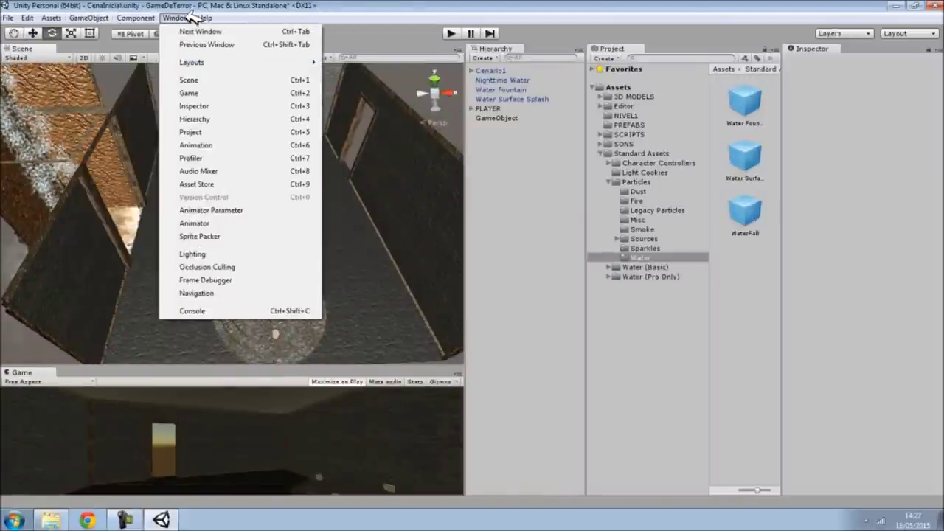
{"action": "left_click", "coordinate": [217, 253]}
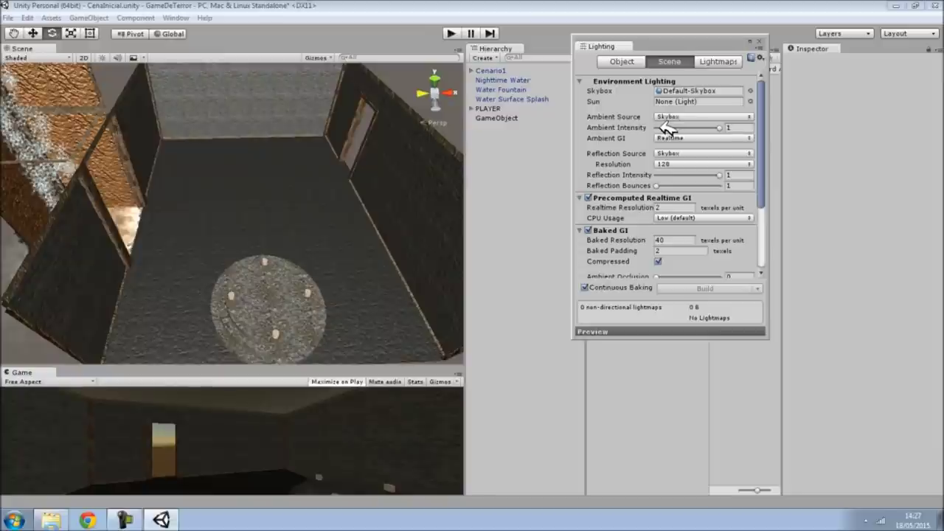
{"action": "left_click_drag", "start_coordinate": [664, 128], "coordinate": [633, 129]}
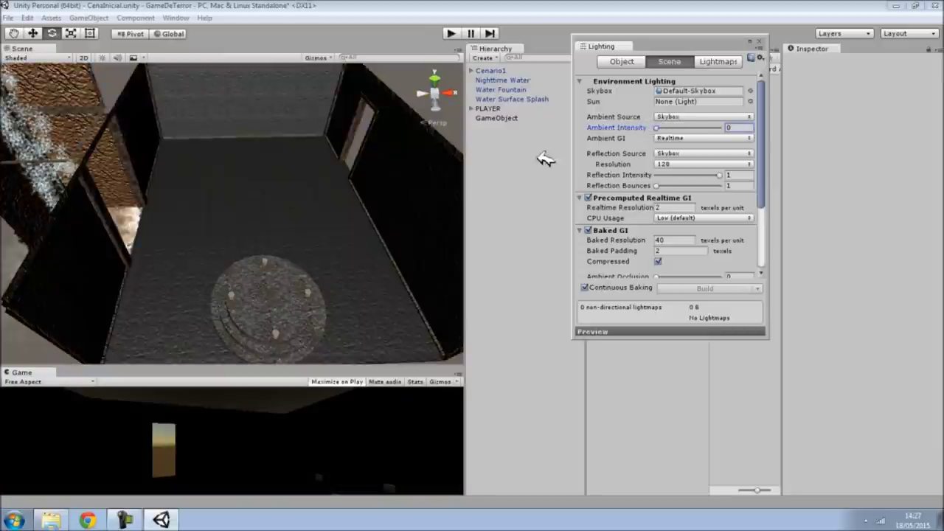
{"action": "mouse_move", "coordinate": [339, 223]}
{"action": "right_mouse_down"}
{"action": "mouse_move", "coordinate": [260, 304]}
{"action": "mouse_move", "coordinate": [275, 334]}
{"action": "right_mouse_up"}
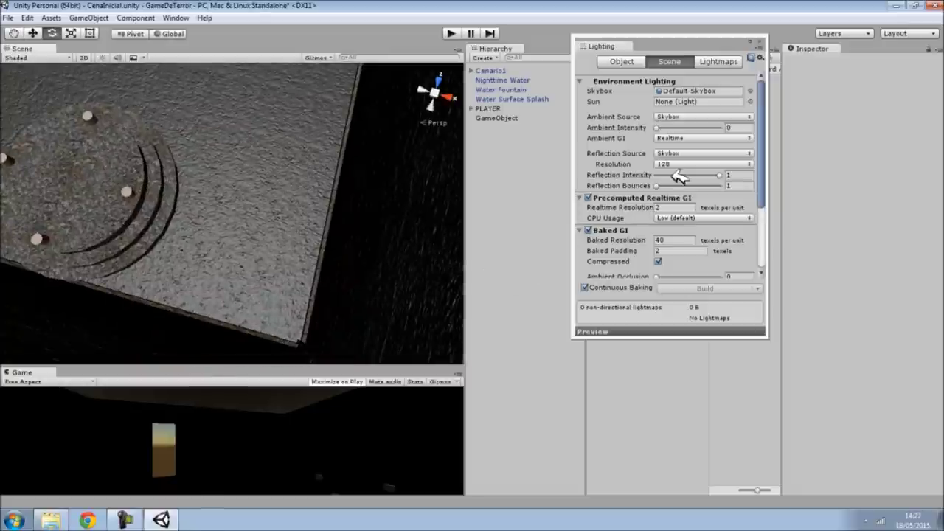
{"action": "left_click_drag", "start_coordinate": [677, 174], "coordinate": [651, 177]}
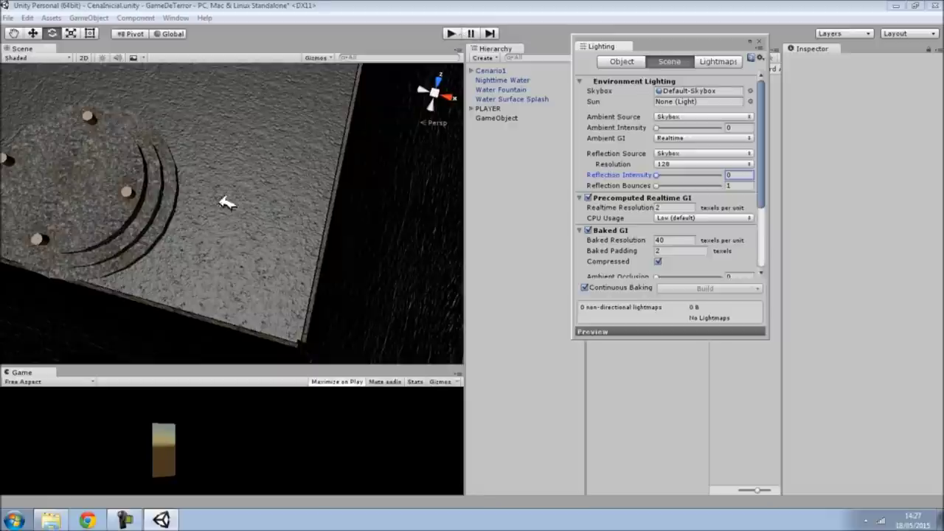
{"action": "right_click_drag", "start_coordinate": [227, 203], "coordinate": [273, 129]}
{"action": "left_click", "coordinate": [88, 18]}
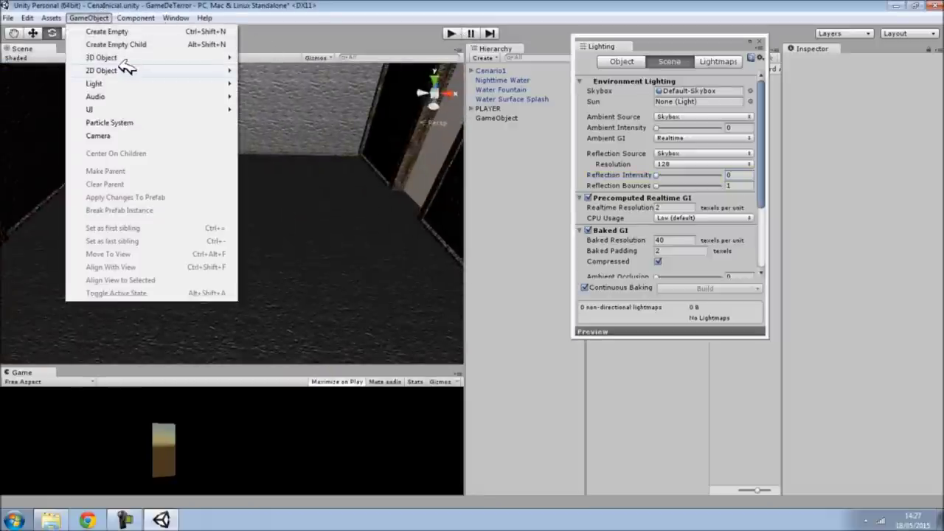
Add a Point Light, raise it high in the room, and enlarge the scene light icons.
{"action": "mouse_move", "coordinate": [117, 84]}
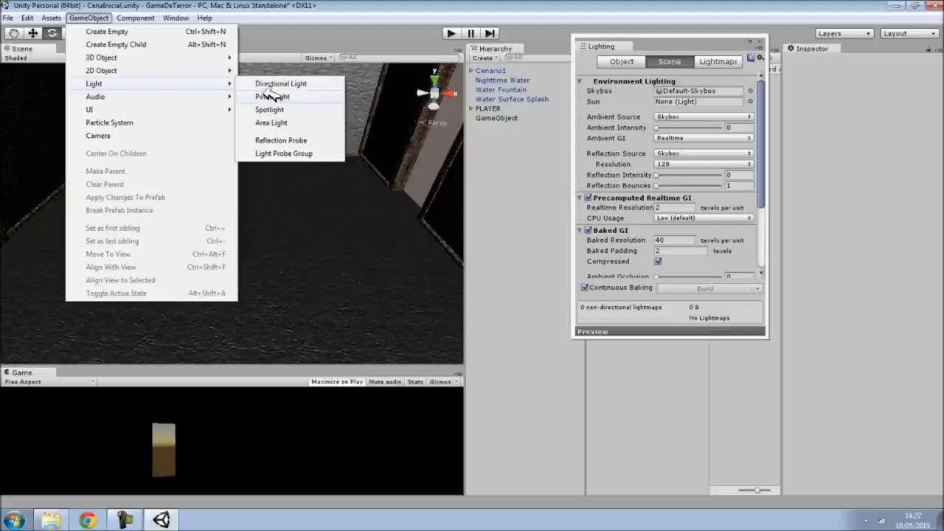
{"action": "left_click", "coordinate": [273, 96]}
{"action": "middle_click_drag", "start_coordinate": [288, 200], "coordinate": [135, 197]}
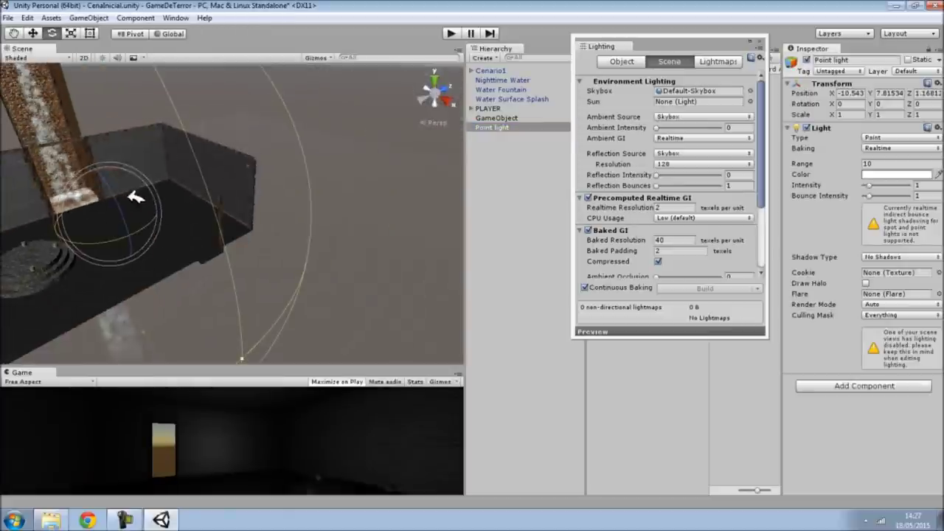
{"action": "left_click", "coordinate": [32, 34]}
{"action": "mouse_move", "coordinate": [104, 176]}
{"action": "left_mouse_down"}
{"action": "mouse_move", "coordinate": [104, 158]}
{"action": "mouse_move", "coordinate": [315, 152]}
{"action": "left_mouse_up"}
{"action": "scroll", "coordinate": [315, 152], "scroll_direction": "up", "scroll_amount": 5}
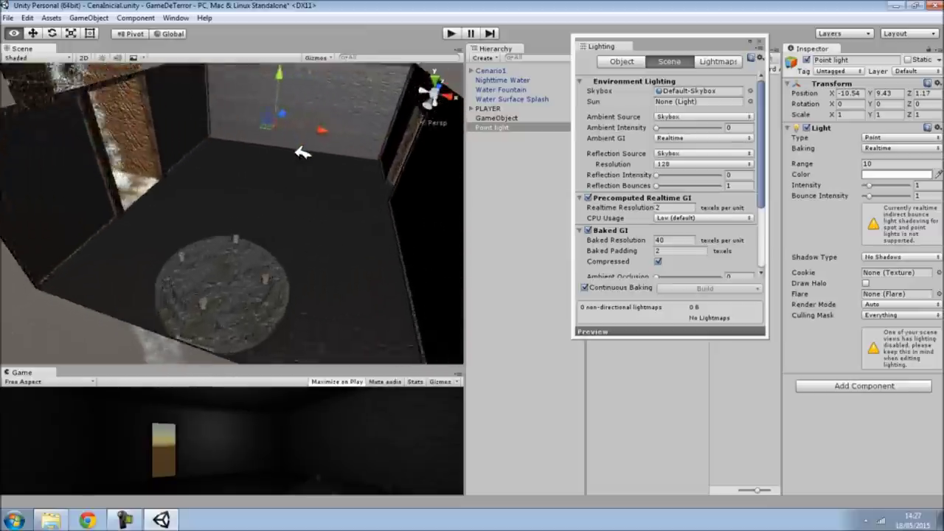
{"action": "mouse_move", "coordinate": [315, 153]}
{"action": "left_mouse_down", "text": "alt"}
{"action": "mouse_move", "coordinate": [265, 83]}
{"action": "mouse_move", "coordinate": [373, 66]}
{"action": "left_mouse_up", "text": "alt"}
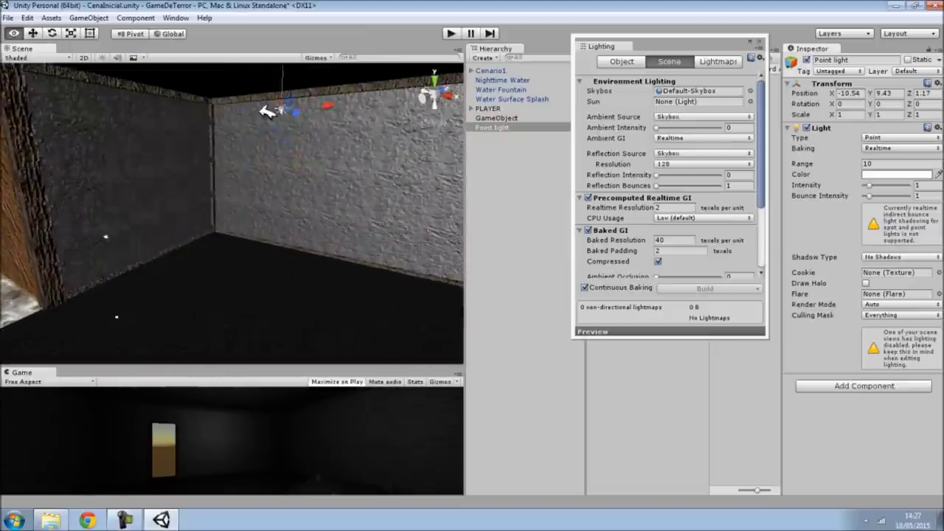
{"action": "left_click", "coordinate": [316, 57]}
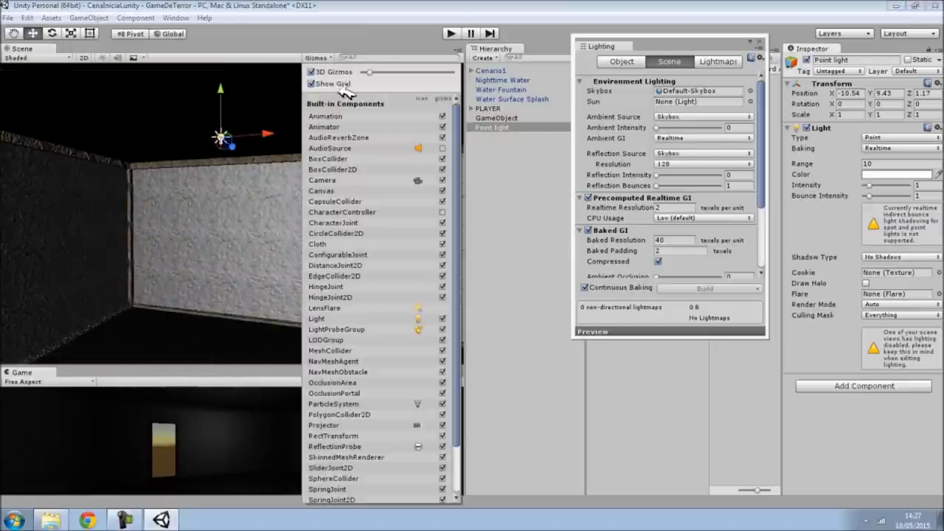
{"action": "left_click_drag", "start_coordinate": [374, 67], "coordinate": [400, 73]}
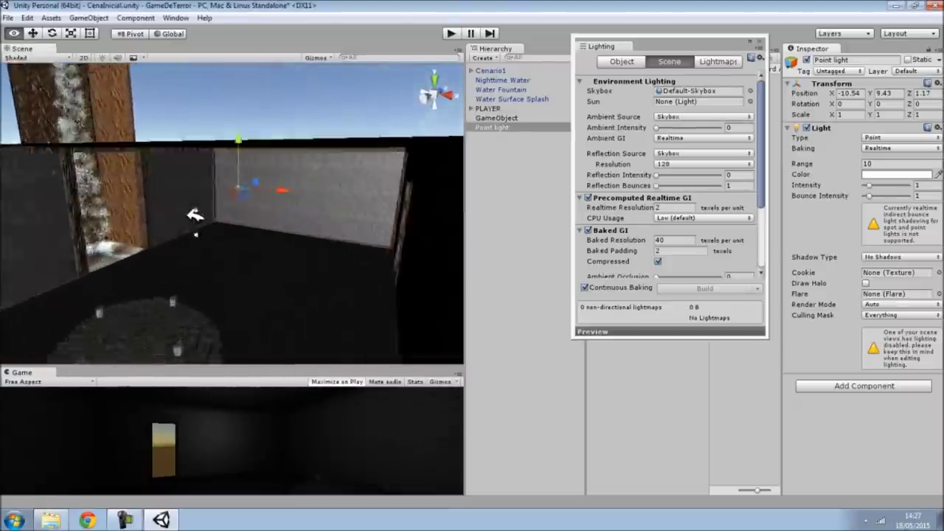
{"action": "left_click_drag", "start_coordinate": [233, 210], "coordinate": [109, 202], "text": "alt"}
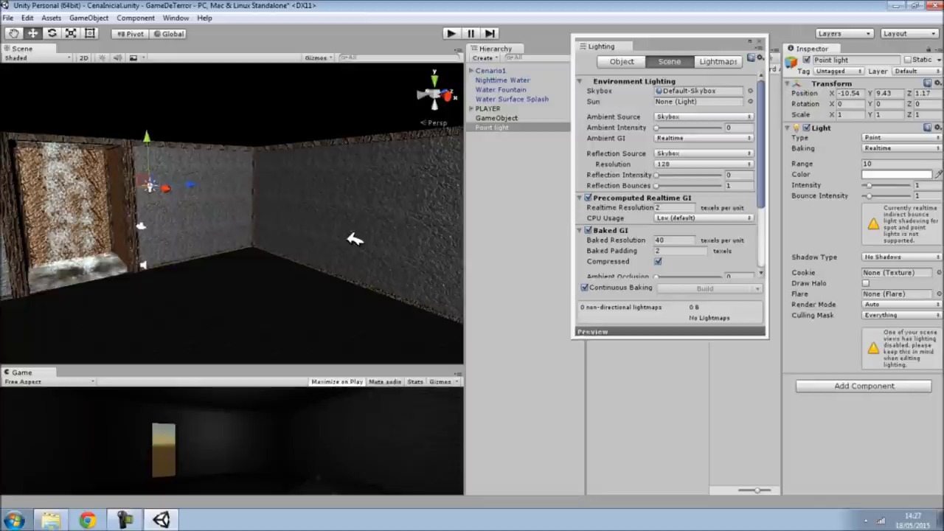
Give the point light a pale yellow colour and Range 20, then play-test the lit scene.
{"action": "left_click", "coordinate": [763, 41]}
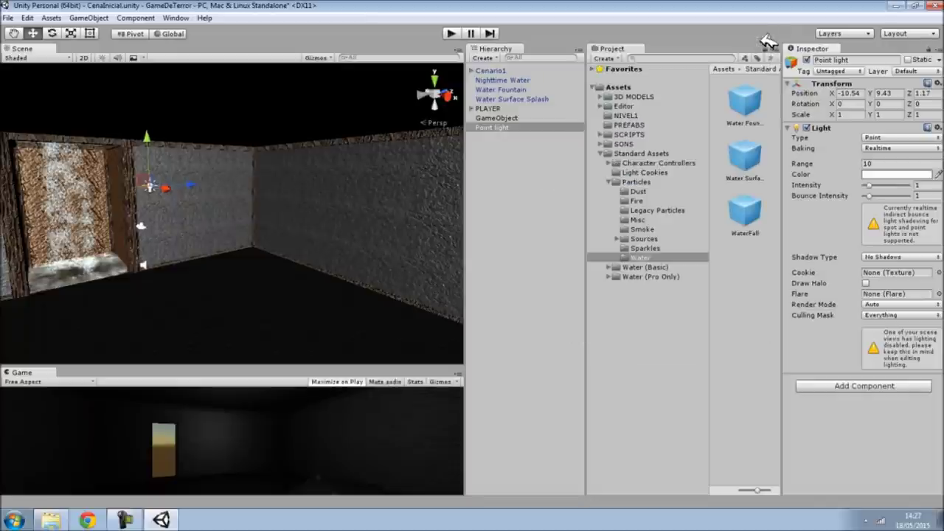
{"action": "left_click", "coordinate": [870, 163]}
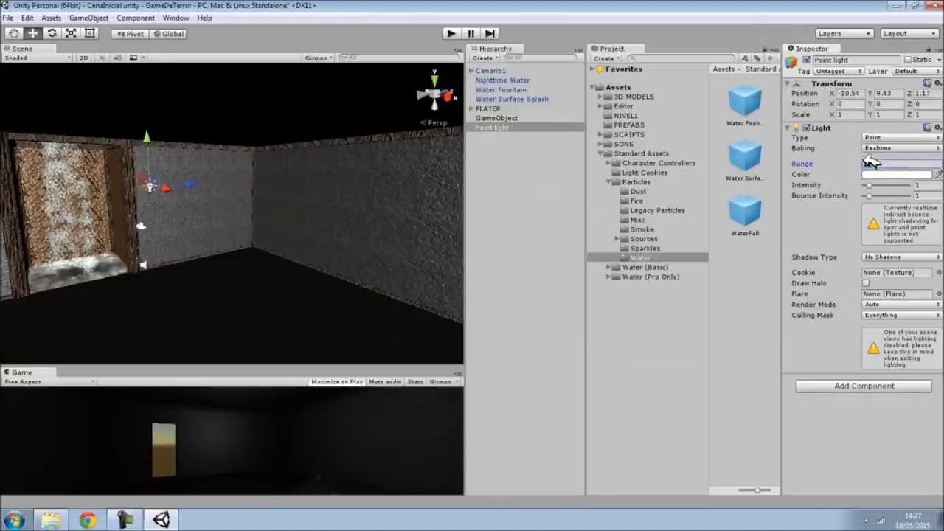
{"action": "left_click", "coordinate": [885, 175]}
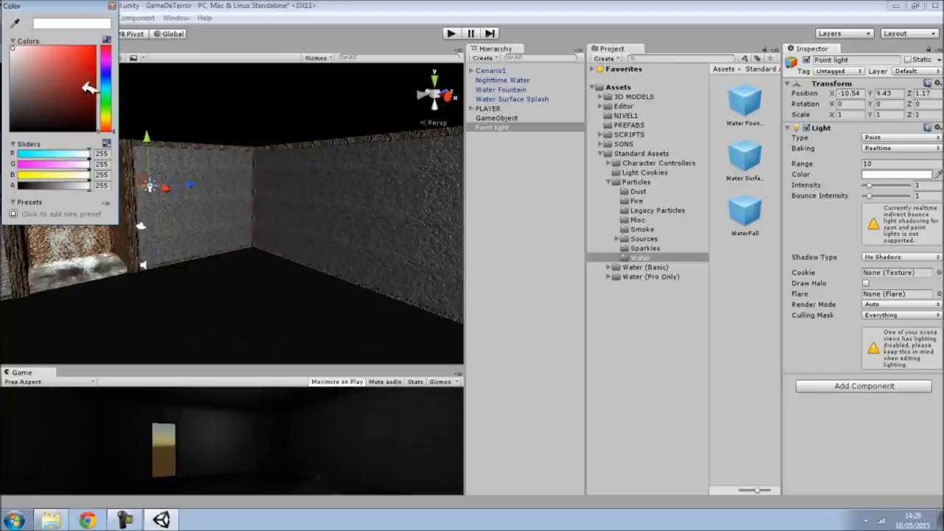
{"action": "left_click", "coordinate": [105, 116]}
{"action": "left_click_drag", "start_coordinate": [68, 54], "coordinate": [74, 50]}
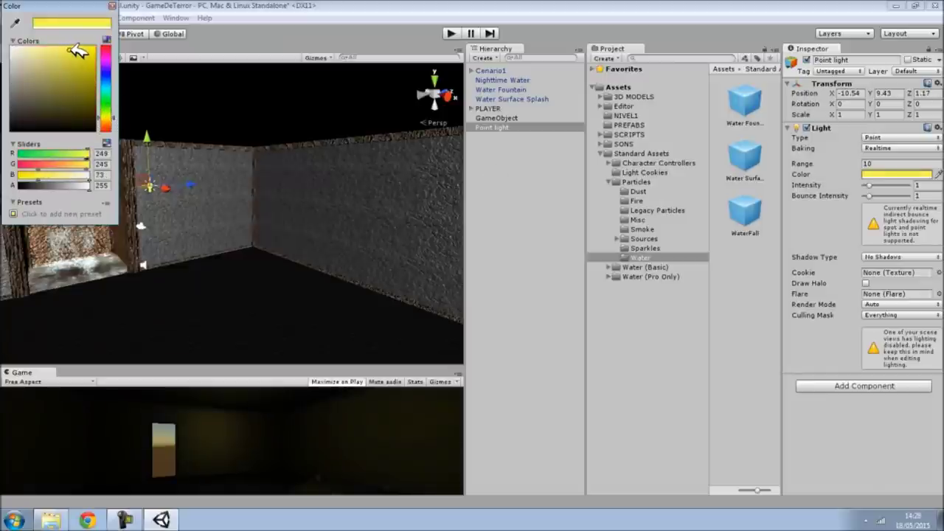
{"action": "left_click", "coordinate": [112, 6]}
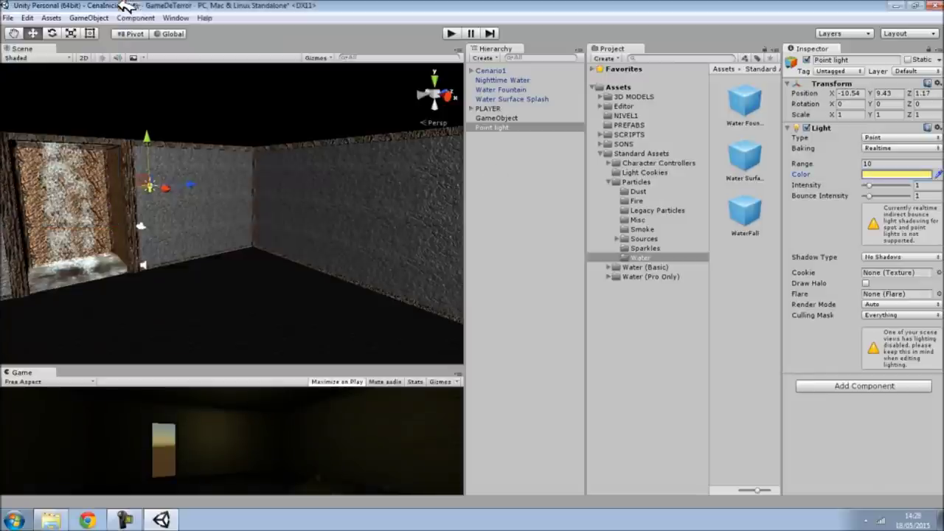
{"action": "left_click_drag", "start_coordinate": [797, 163], "coordinate": [788, 157]}
{"action": "type", "text": "20"}
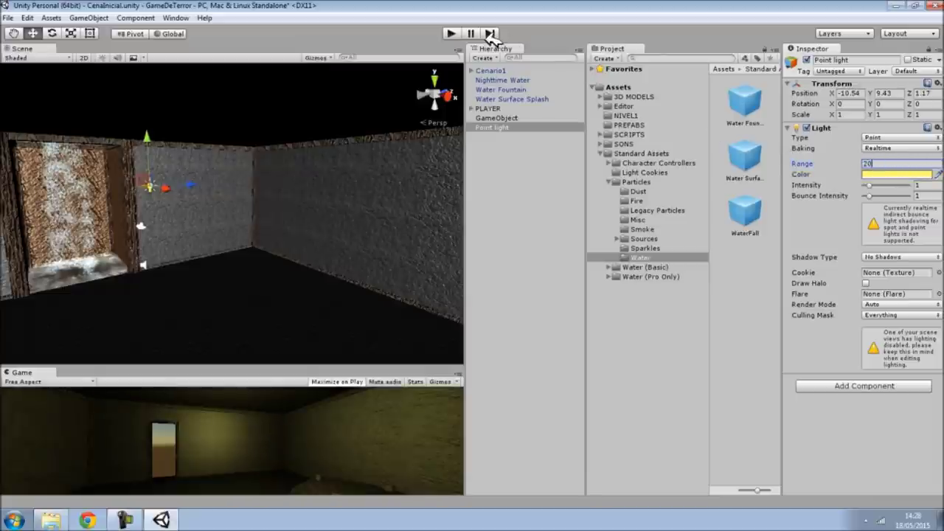
{"action": "left_click", "coordinate": [447, 34]}
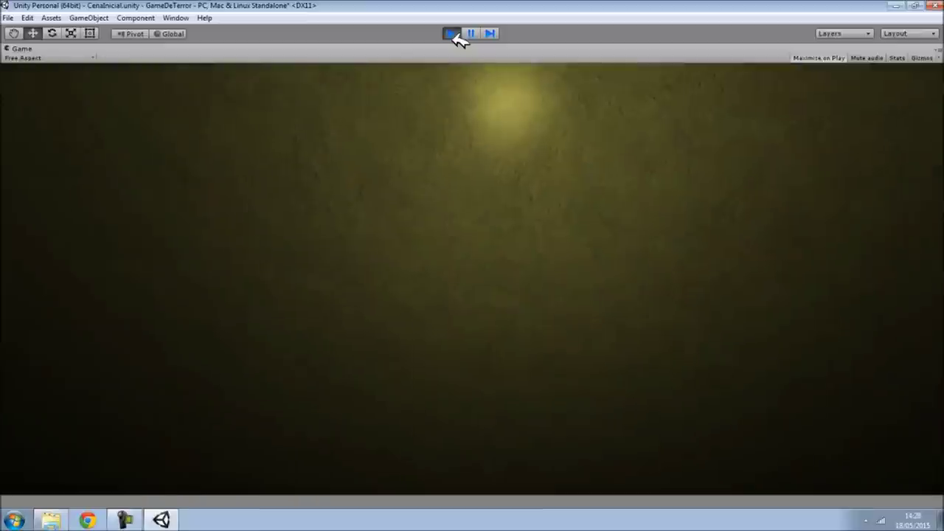
{"action": "left_click", "coordinate": [453, 34]}
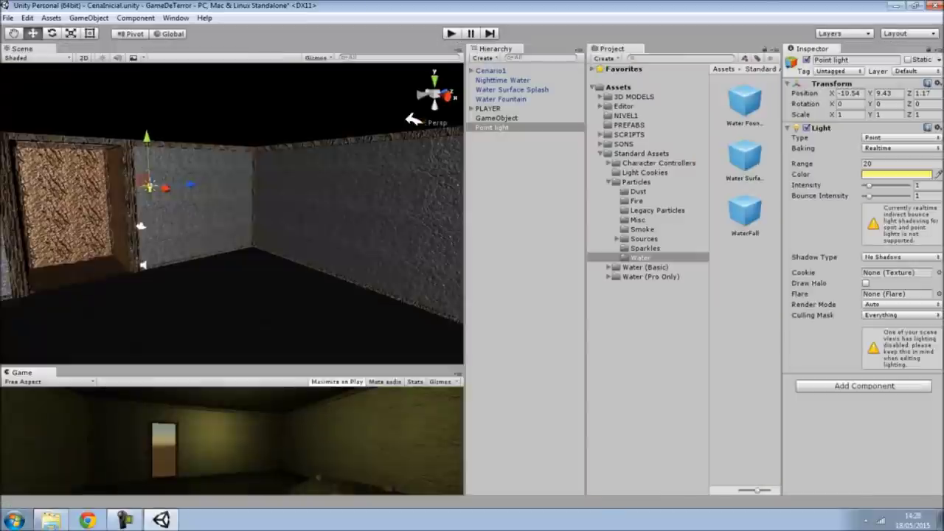
Collapse the Particles and Standard Assets folders and orbit to face the doorway wall.
{"action": "mouse_move", "coordinate": [367, 154]}
{"action": "left_mouse_down", "text": "alt"}
{"action": "mouse_move", "coordinate": [135, 259]}
{"action": "mouse_move", "coordinate": [301, 213]}
{"action": "left_mouse_up", "text": "alt"}
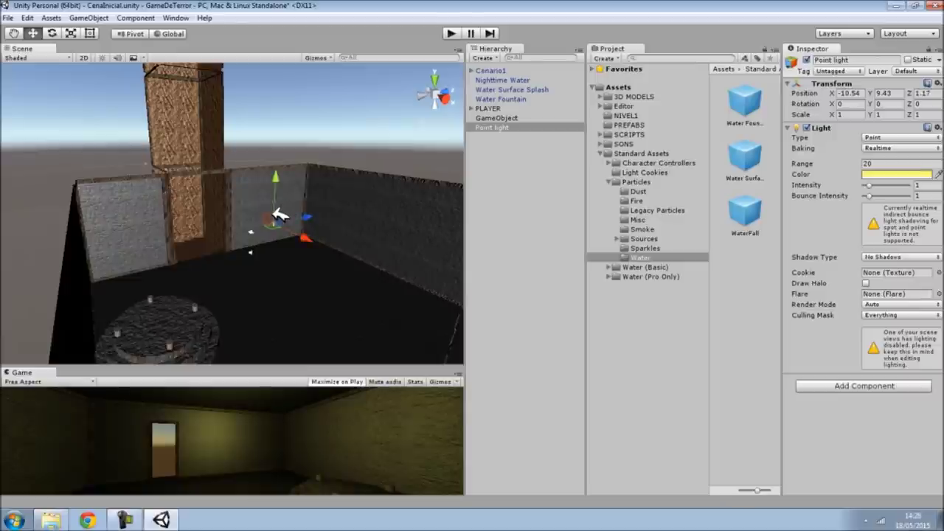
{"action": "left_click", "coordinate": [609, 181]}
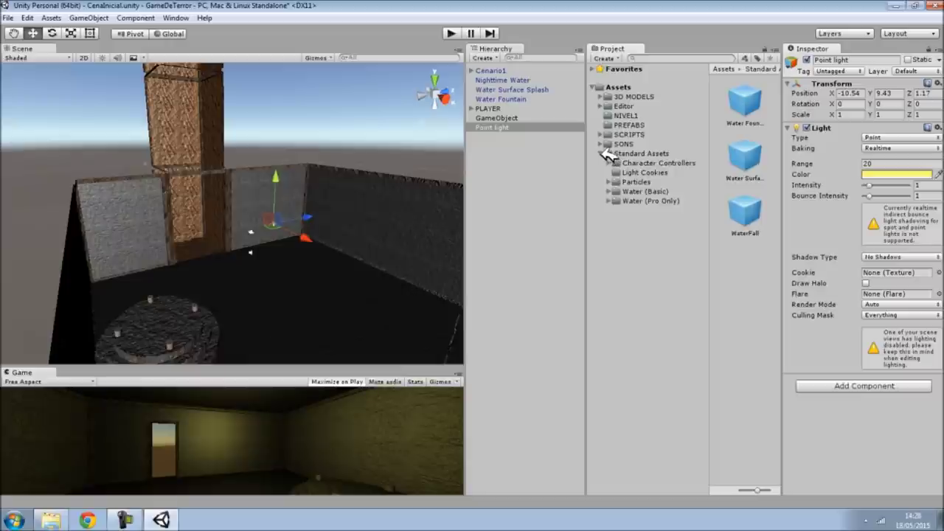
{"action": "left_click", "coordinate": [601, 153]}
{"action": "left_click_drag", "start_coordinate": [302, 234], "coordinate": [84, 274], "text": "alt"}
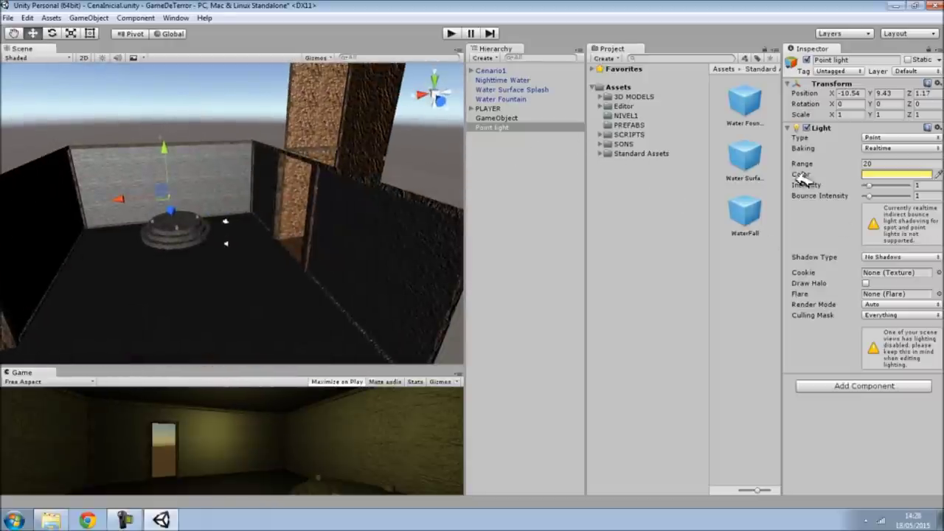
{"action": "left_click_drag", "start_coordinate": [317, 198], "coordinate": [347, 148], "text": "alt"}
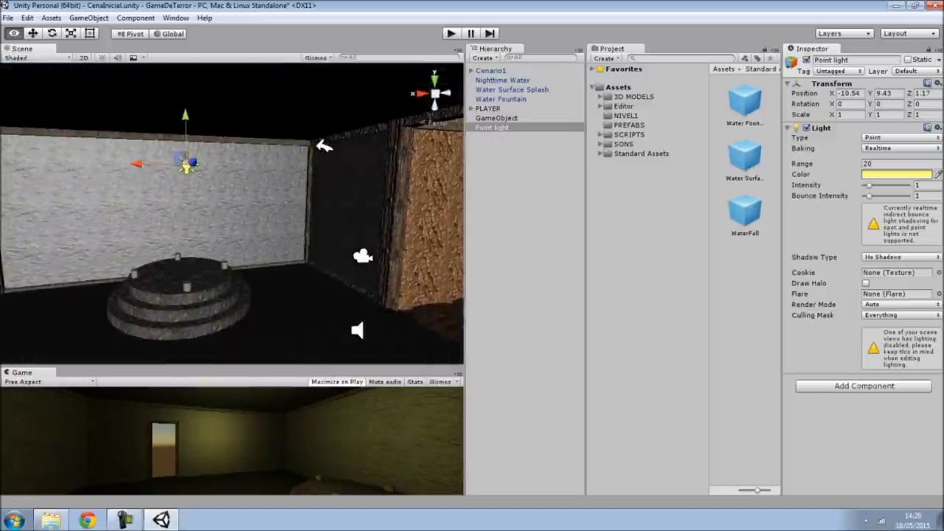
{"action": "left_click_drag", "start_coordinate": [346, 148], "coordinate": [464, 173], "text": "alt"}
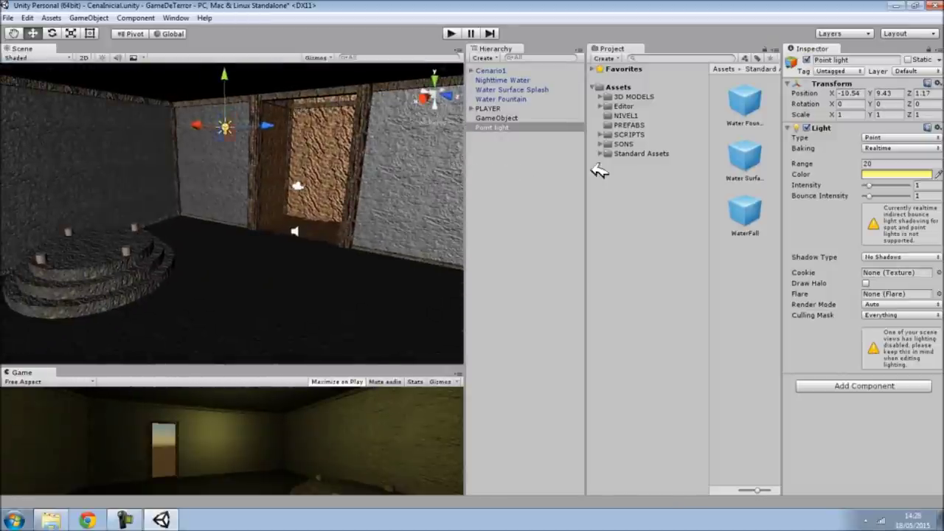
In the GameTerror_11 files folder, select the carta1.png and nota.png images.
{"action": "left_click", "coordinate": [62, 515]}
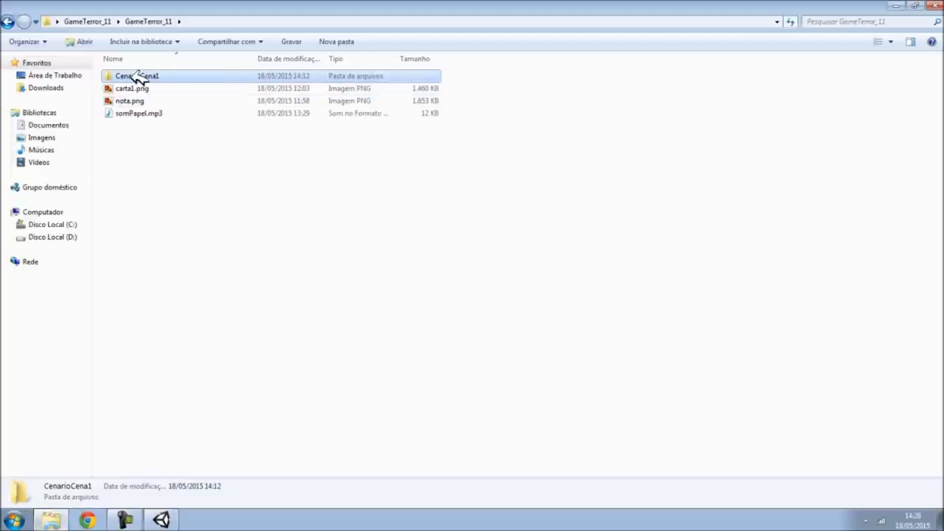
{"action": "left_click", "coordinate": [140, 88]}
{"action": "left_click", "coordinate": [139, 101]}
{"action": "left_click", "coordinate": [138, 89]}
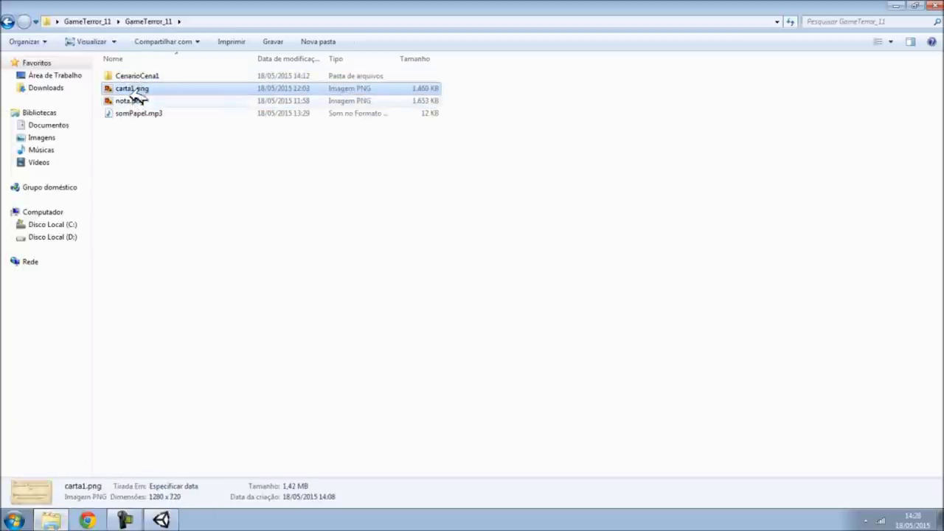
{"action": "left_click", "coordinate": [137, 113]}
{"action": "left_click", "coordinate": [133, 100]}
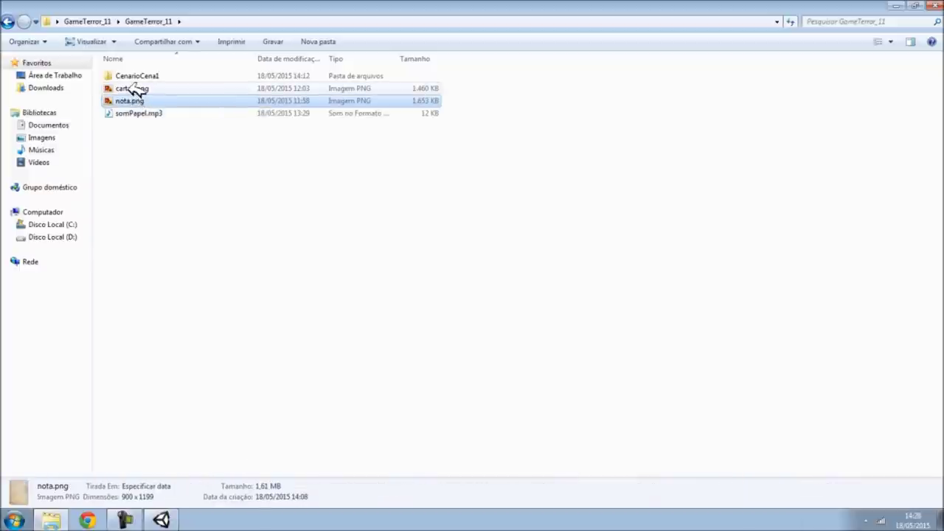
{"action": "left_click", "coordinate": [133, 89], "text": "ctrl"}
{"action": "left_click", "coordinate": [164, 519]}
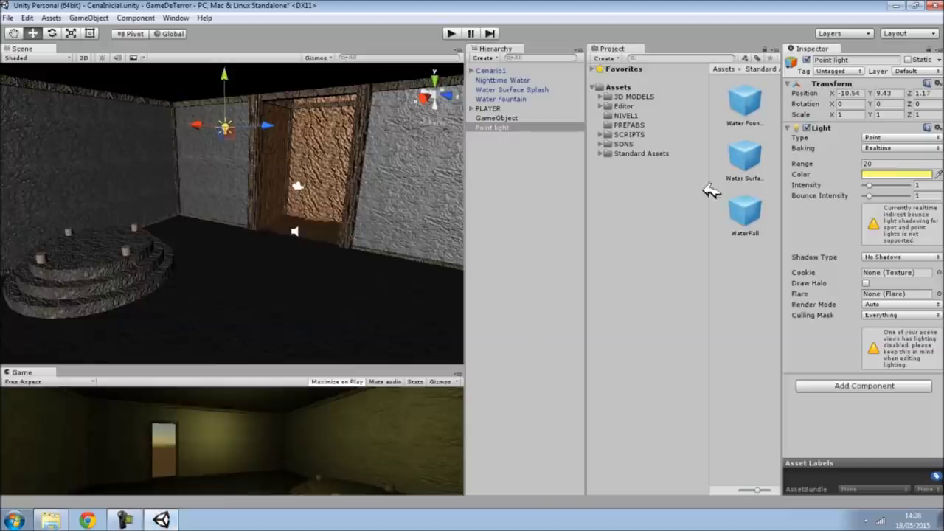
Browse the SONS, SCRIPTS and 3D MODELS folders, ending on the top-level Assets folder.
{"action": "left_click", "coordinate": [626, 144]}
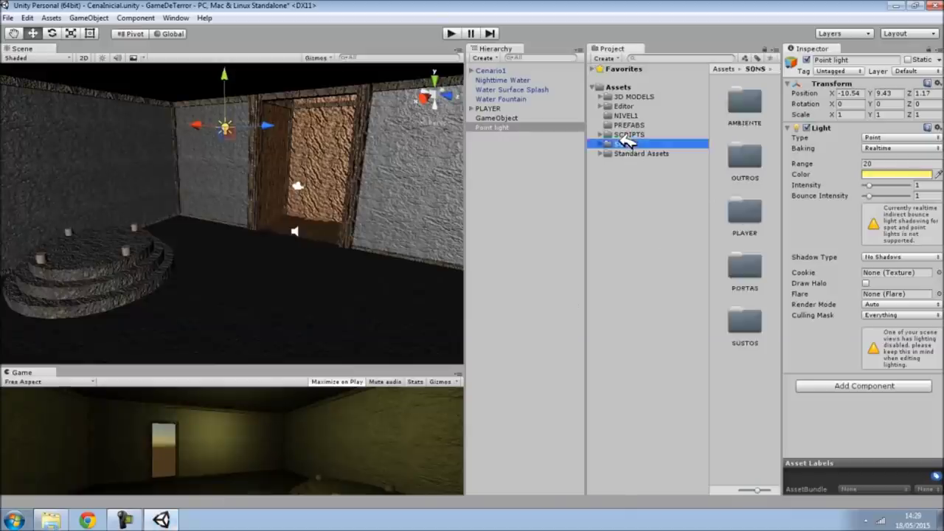
{"action": "left_click", "coordinate": [628, 134]}
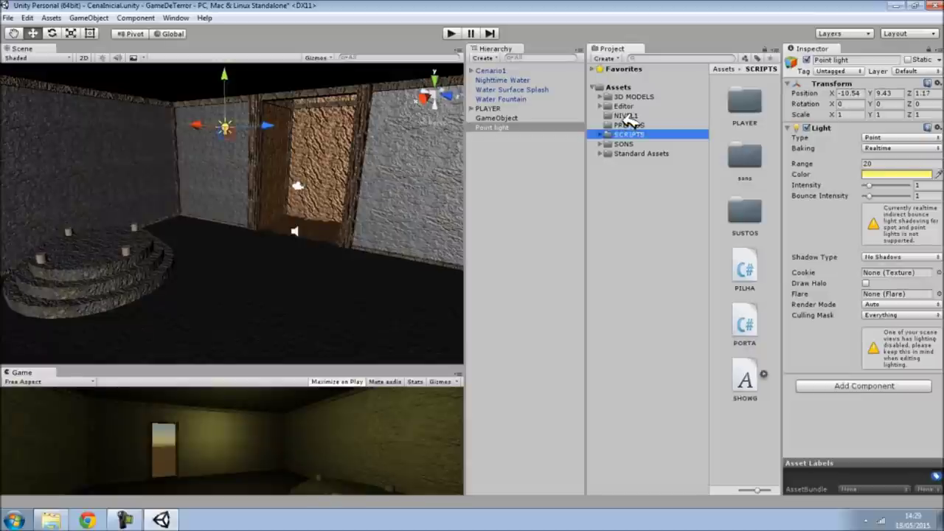
{"action": "left_click", "coordinate": [629, 125]}
{"action": "left_click", "coordinate": [626, 115]}
{"action": "left_click", "coordinate": [628, 97]}
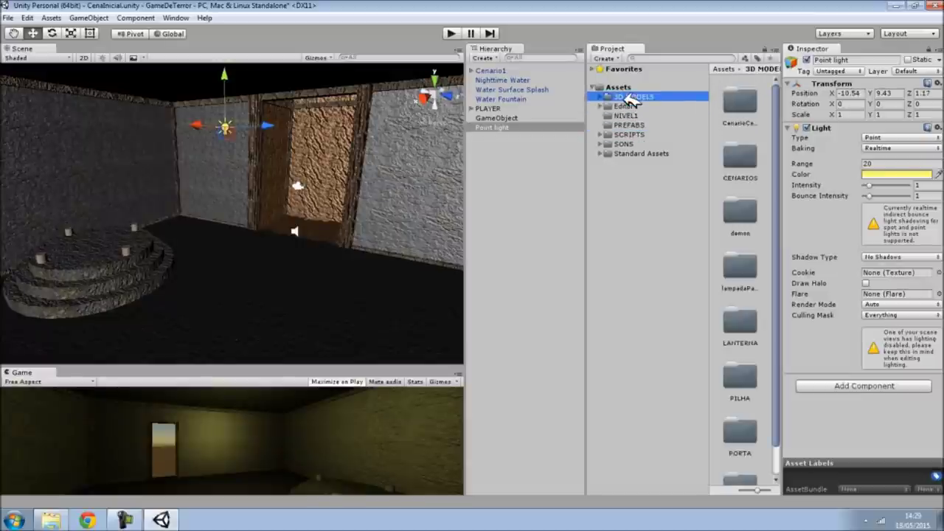
{"action": "left_click", "coordinate": [631, 144]}
{"action": "left_click", "coordinate": [632, 134]}
{"action": "left_click", "coordinate": [619, 87]}
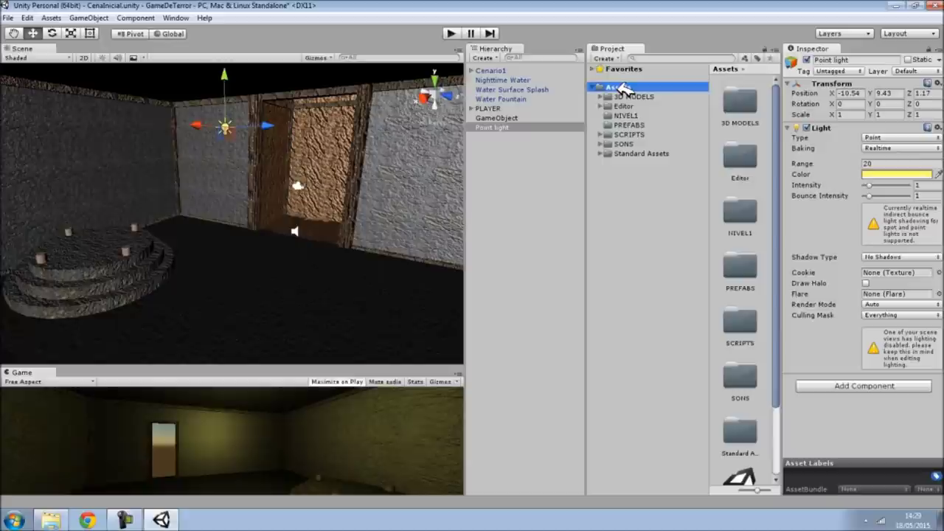
Create a folder named TEXTURAS inside Assets.
{"action": "right_click", "coordinate": [618, 87]}
{"action": "mouse_move", "coordinate": [643, 95]}
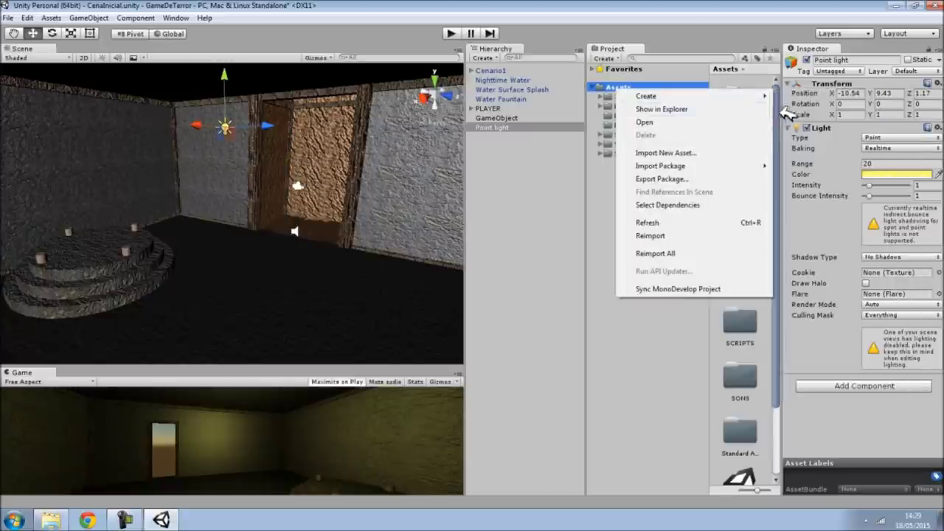
{"action": "left_click", "coordinate": [804, 96]}
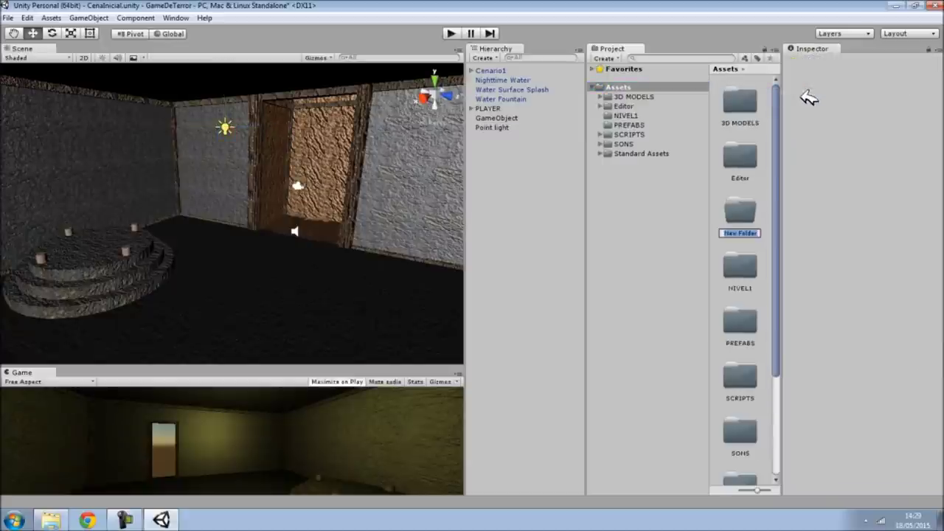
{"action": "type", "text": "TEXTURAS"}
{"action": "key", "text": "Return"}
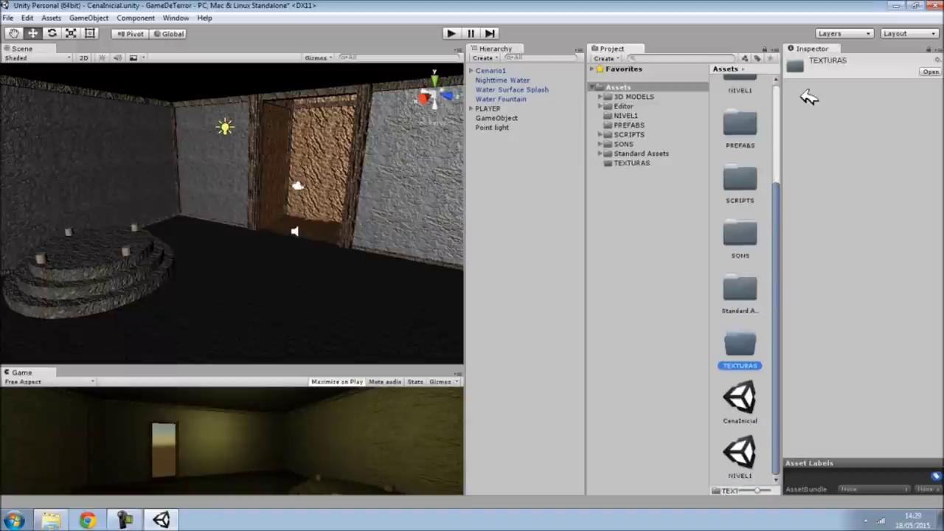
Create a CARTAS subfolder inside TEXTURAS.
{"action": "left_click", "coordinate": [631, 162]}
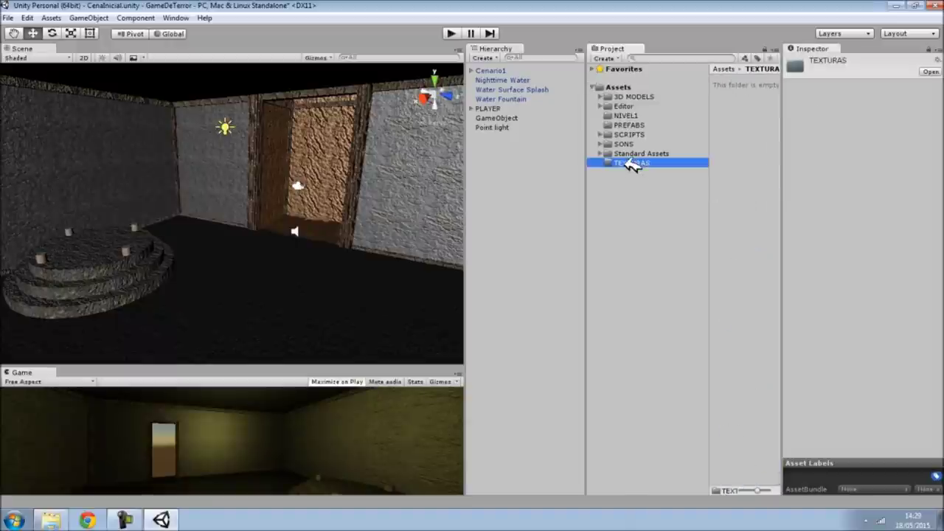
{"action": "right_click", "coordinate": [741, 110]}
{"action": "mouse_move", "coordinate": [753, 118]}
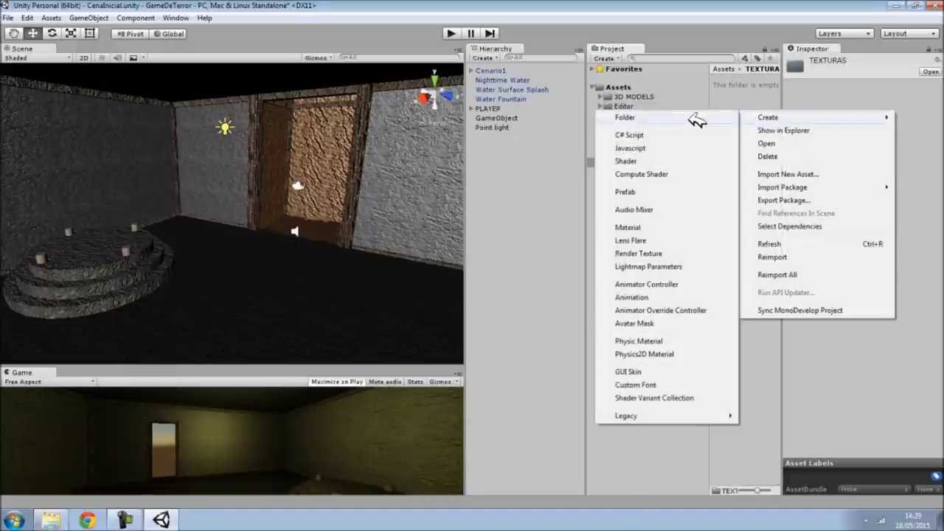
{"action": "left_click", "coordinate": [697, 118]}
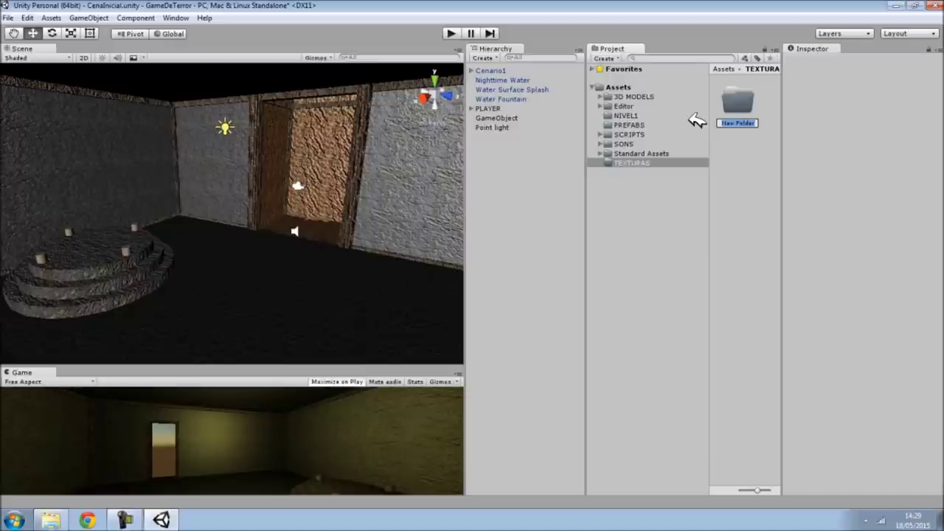
{"action": "type", "text": "CARTAS"}
{"action": "key", "text": "Return"}
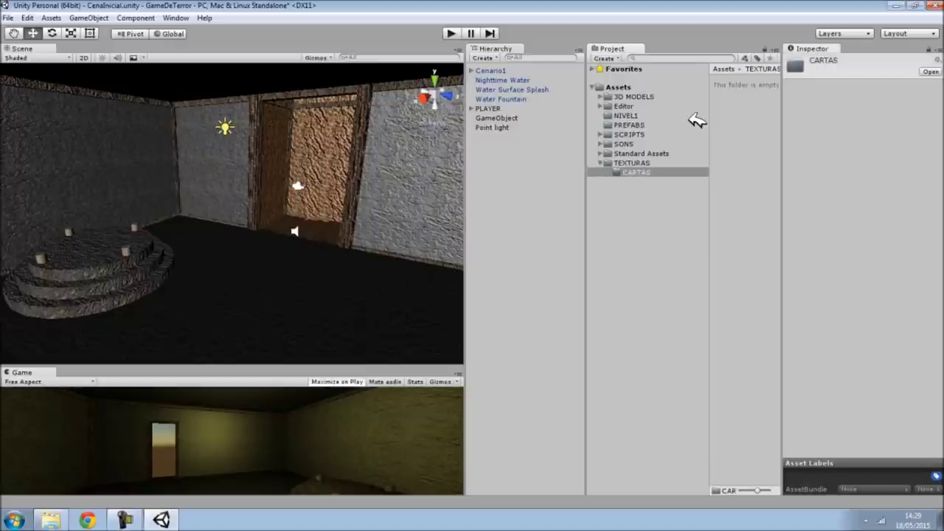
Import carta1.png and nota.png into CARTAS and inspect the two new textures.
{"action": "left_click", "coordinate": [66, 521]}
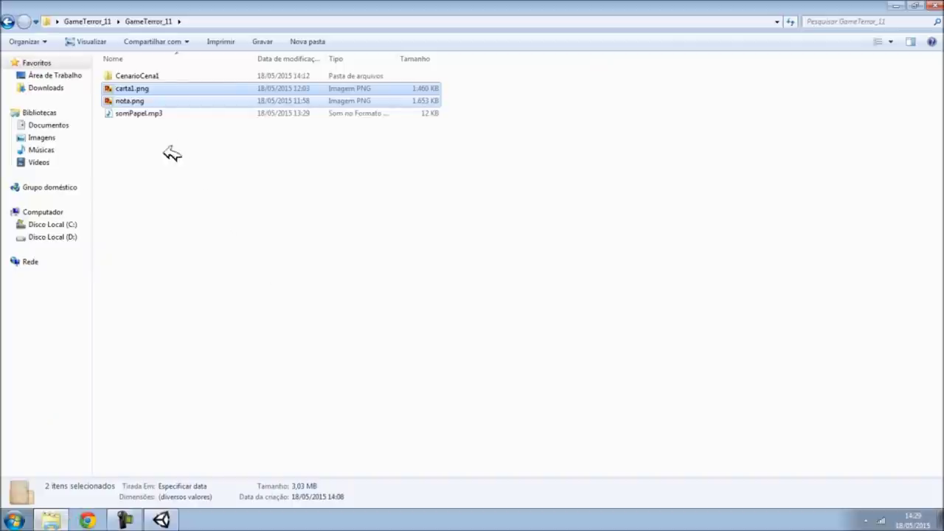
{"action": "mouse_move", "coordinate": [162, 88]}
{"action": "left_mouse_down"}
{"action": "mouse_move", "coordinate": [677, 215]}
{"action": "mouse_move", "coordinate": [737, 122]}
{"action": "left_mouse_up"}
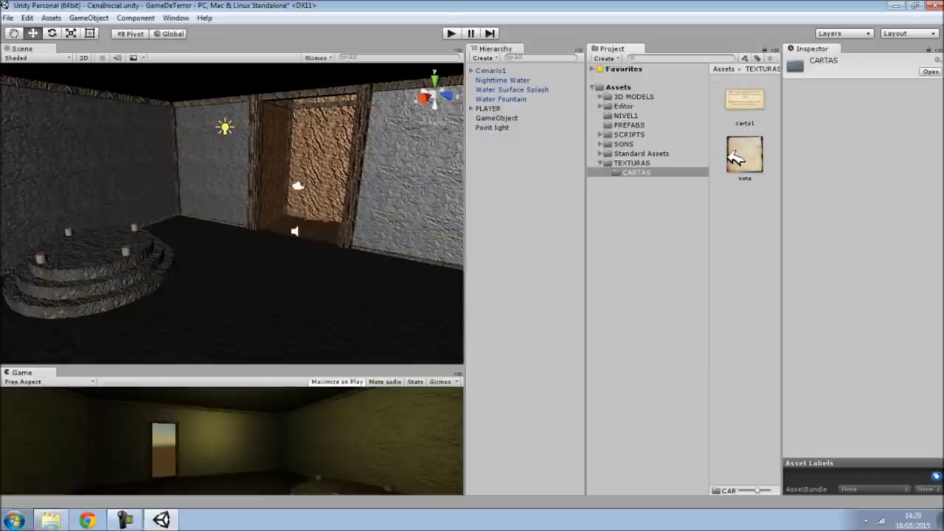
{"action": "left_click", "coordinate": [735, 155]}
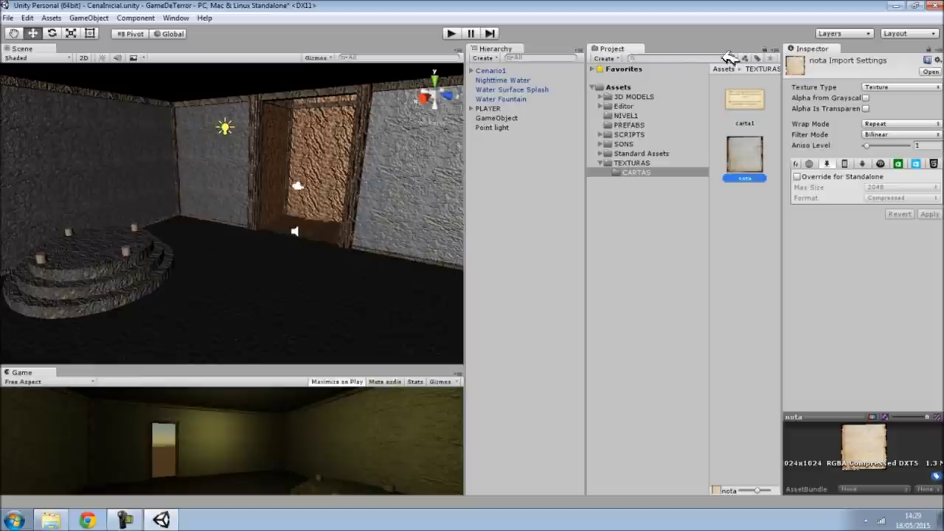
{"action": "left_click", "coordinate": [758, 97]}
{"action": "right_click_drag", "start_coordinate": [313, 193], "coordinate": [198, 274]}
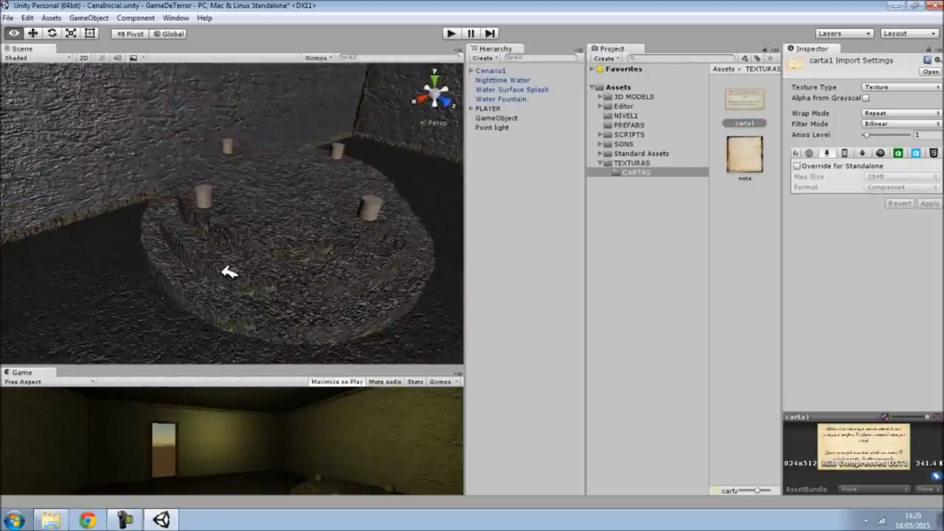
{"action": "right_click_drag", "start_coordinate": [197, 274], "coordinate": [327, 263]}
{"action": "left_click", "coordinate": [53, 520]}
{"action": "left_click", "coordinate": [189, 215]}
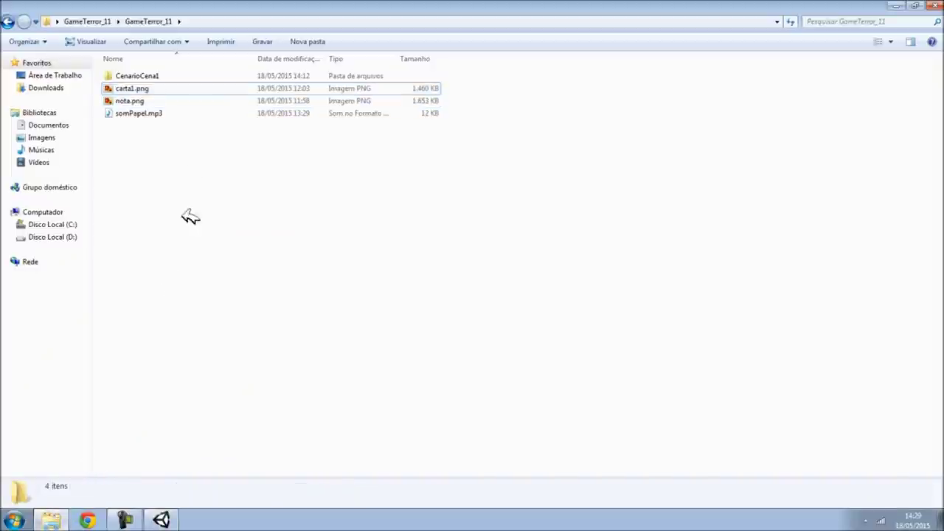
Read the carta1.png letter in Photo Viewer, then close the viewer and the Explorer window.
{"action": "double_click", "coordinate": [140, 88]}
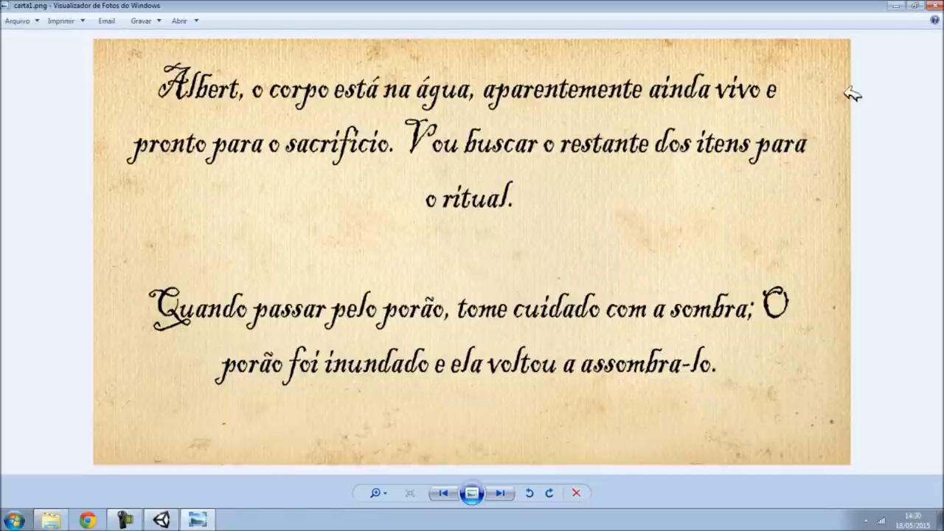
{"action": "key", "text": "alt+F4"}
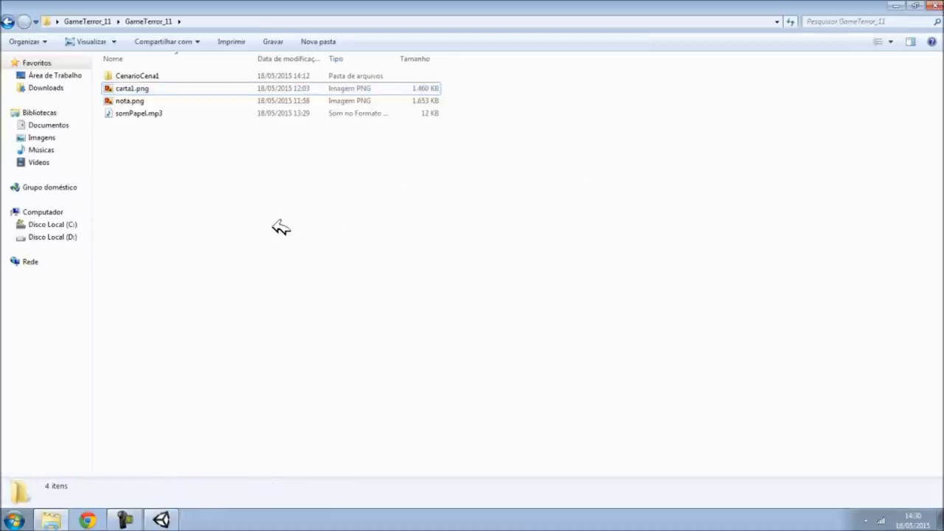
{"action": "double_click", "coordinate": [148, 89]}
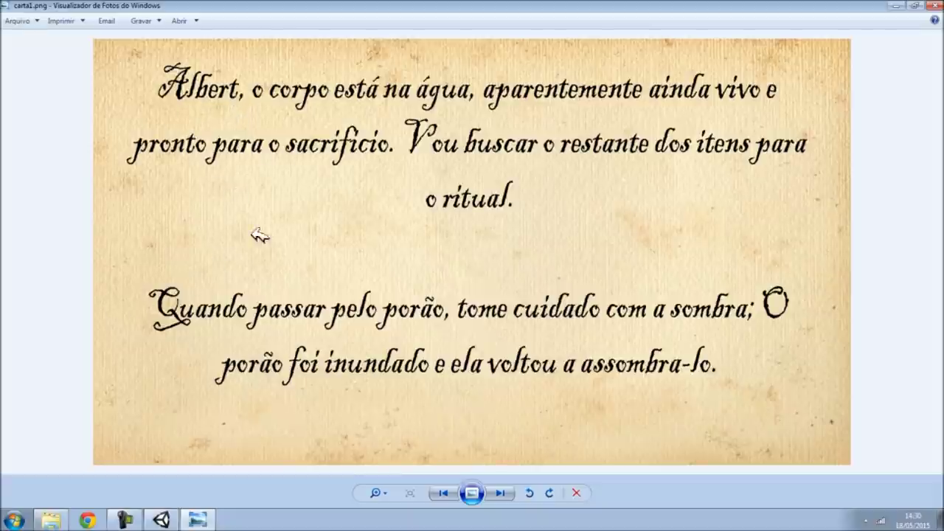
{"action": "left_click", "coordinate": [935, 5]}
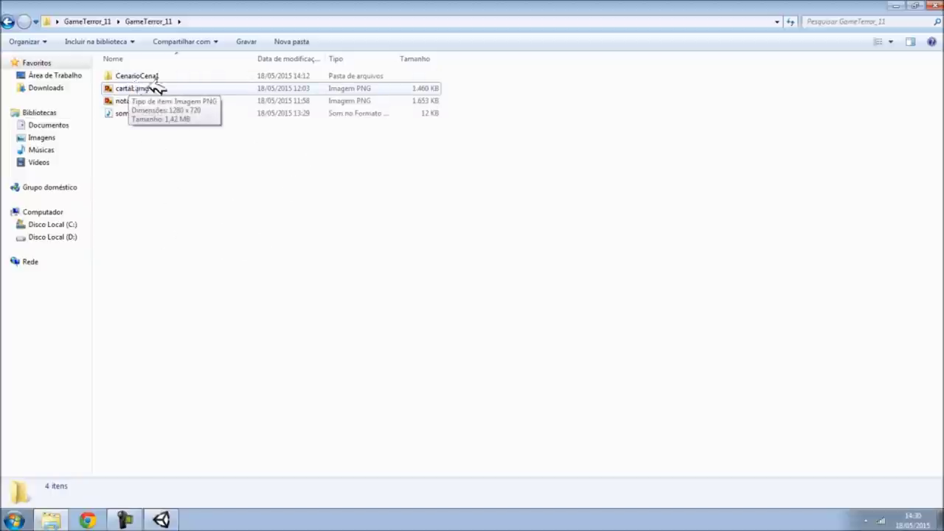
{"action": "left_click", "coordinate": [933, 5]}
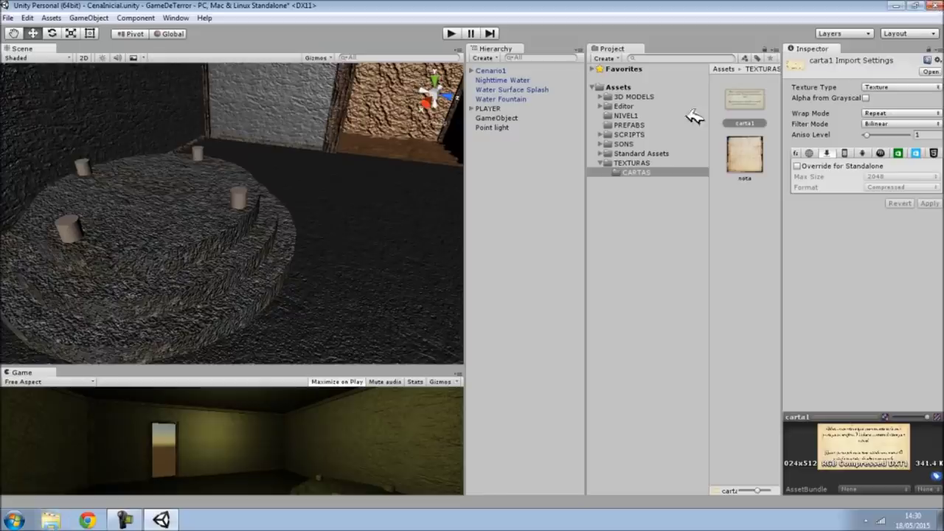
Add a Plane from 3D Object and move it above the round platform.
{"action": "left_click_drag", "start_coordinate": [325, 244], "coordinate": [337, 239], "text": "alt"}
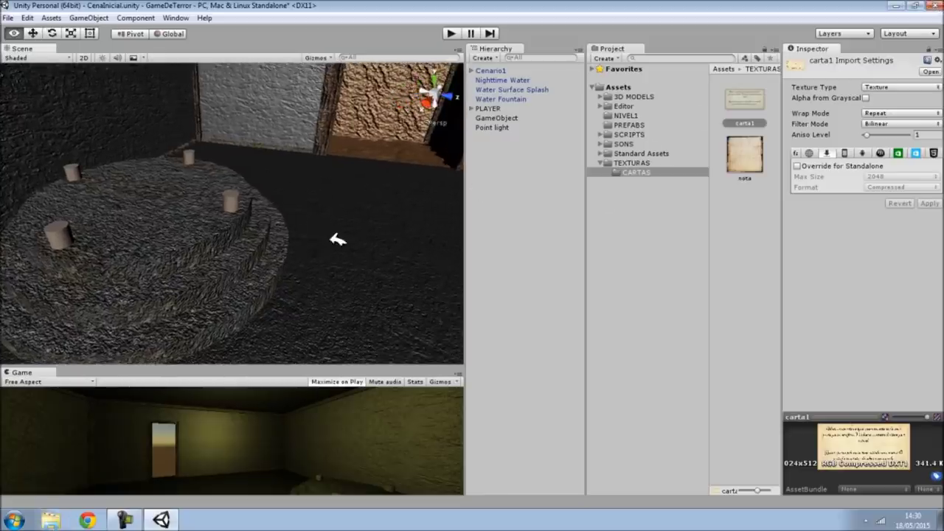
{"action": "left_click", "coordinate": [89, 17]}
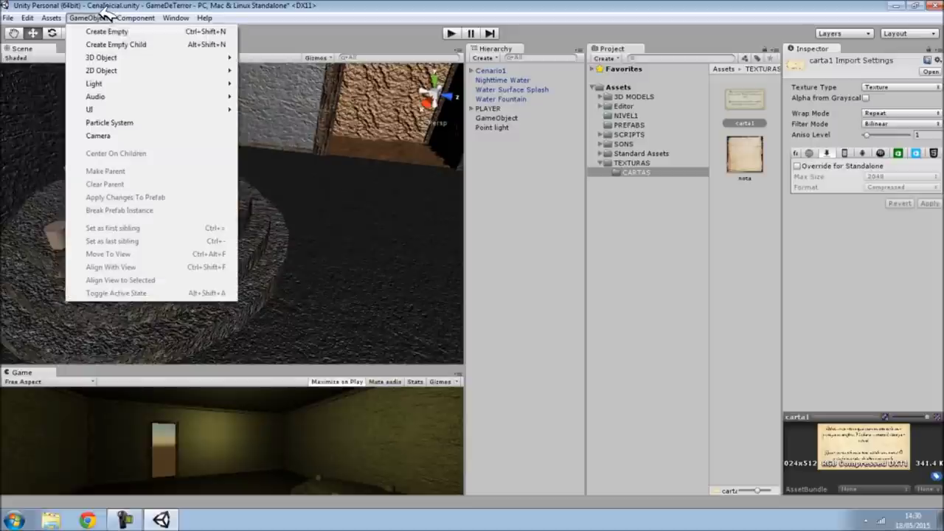
{"action": "mouse_move", "coordinate": [129, 61]}
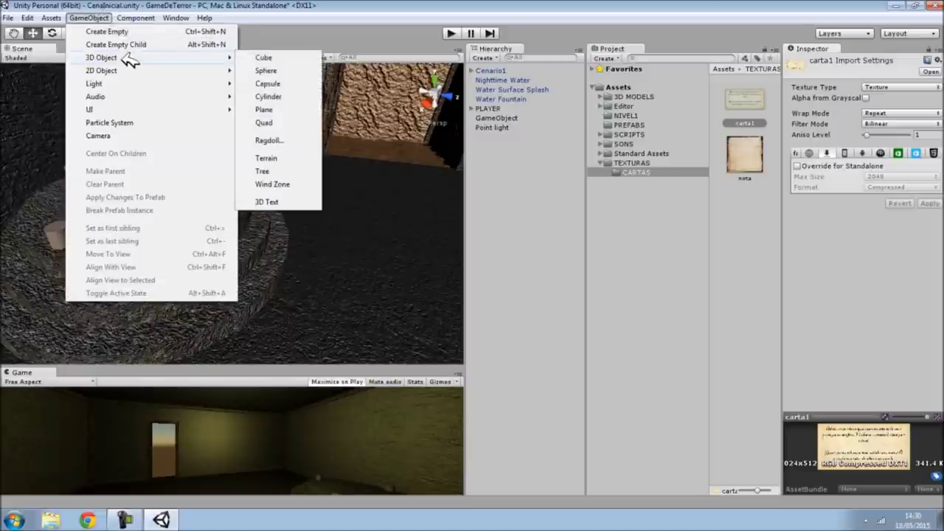
{"action": "left_click", "coordinate": [282, 109]}
{"action": "scroll", "coordinate": [300, 175], "scroll_direction": "down", "scroll_amount": 4}
{"action": "mouse_move", "coordinate": [217, 184]}
{"action": "left_mouse_down"}
{"action": "mouse_move", "coordinate": [232, 153]}
{"action": "mouse_move", "coordinate": [305, 226]}
{"action": "mouse_move", "coordinate": [142, 315]}
{"action": "mouse_move", "coordinate": [131, 273]}
{"action": "left_mouse_up"}
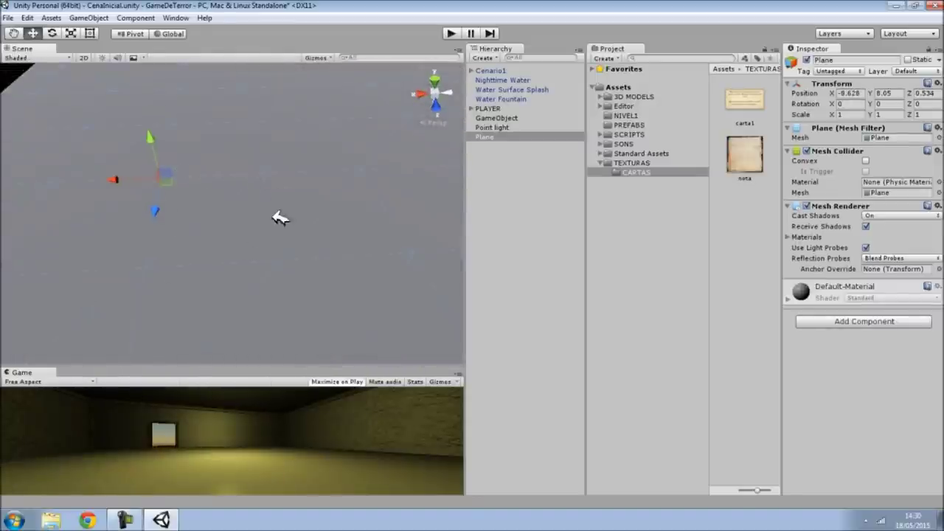
{"action": "right_click_drag", "start_coordinate": [194, 209], "coordinate": [198, 257], "text": "alt"}
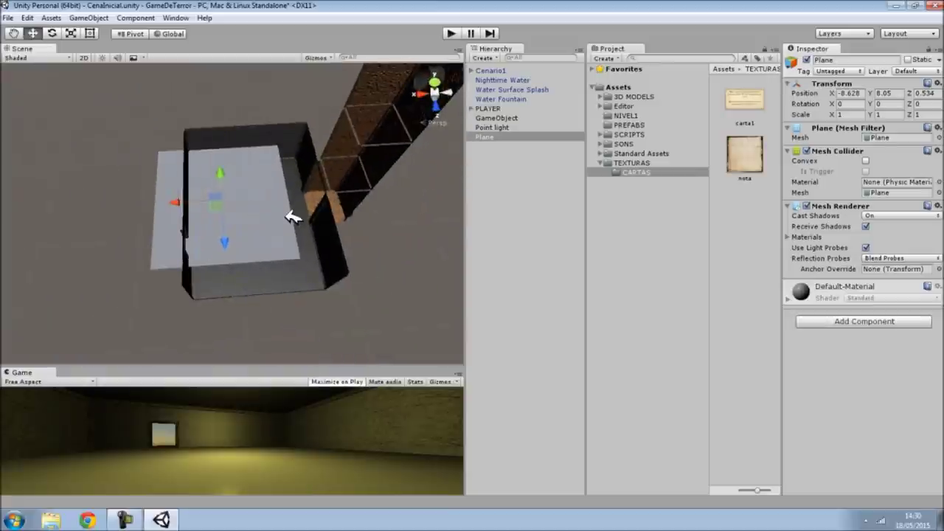
{"action": "right_click_drag", "start_coordinate": [292, 216], "coordinate": [287, 199], "text": "alt"}
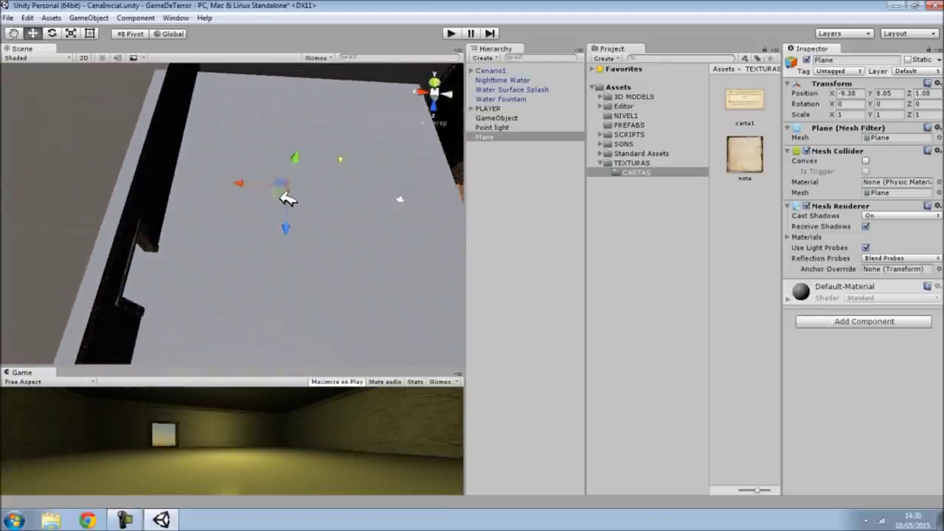
{"action": "left_click_drag", "start_coordinate": [287, 199], "coordinate": [305, 206]}
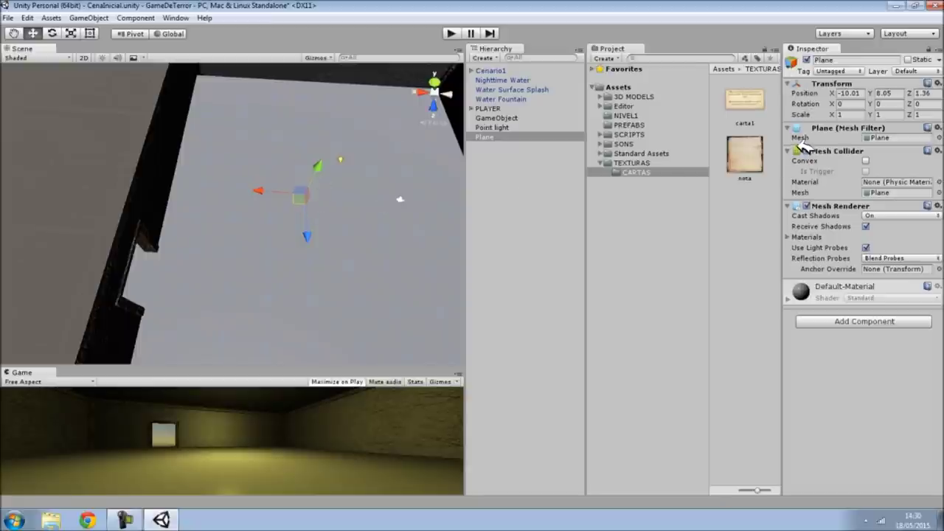
Remove the Plane's Mesh Collider and lower it to Y 6.907.
{"action": "left_click", "coordinate": [937, 150]}
{"action": "left_click", "coordinate": [885, 198]}
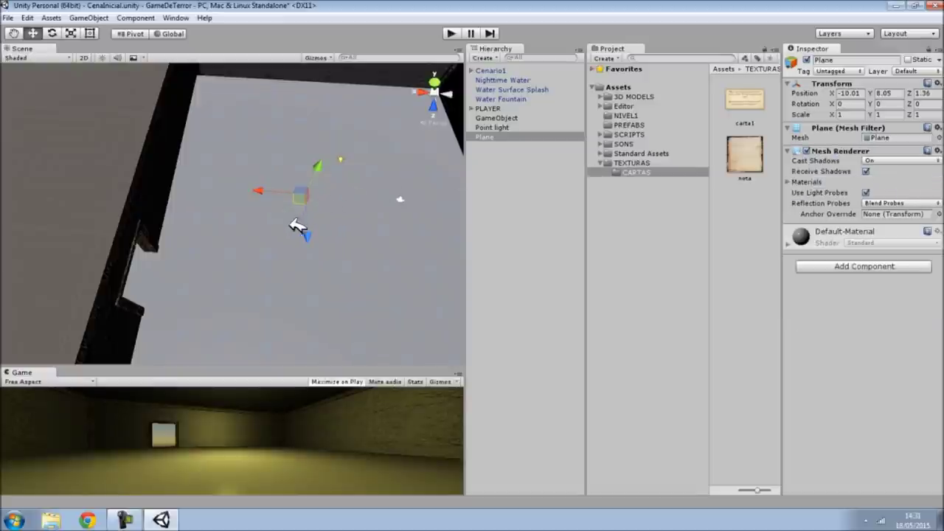
{"action": "mouse_move", "coordinate": [296, 227]}
{"action": "left_mouse_down"}
{"action": "mouse_move", "coordinate": [295, 169]}
{"action": "mouse_move", "coordinate": [282, 228]}
{"action": "left_mouse_up"}
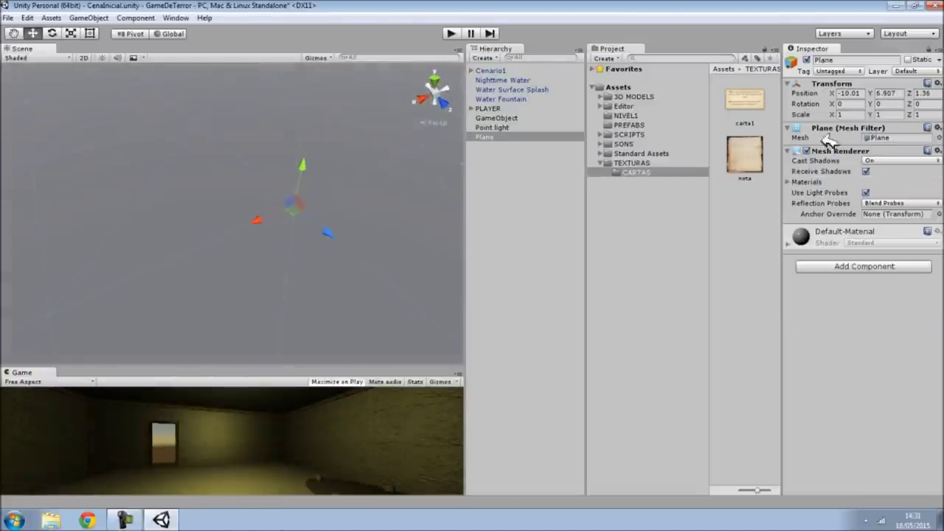
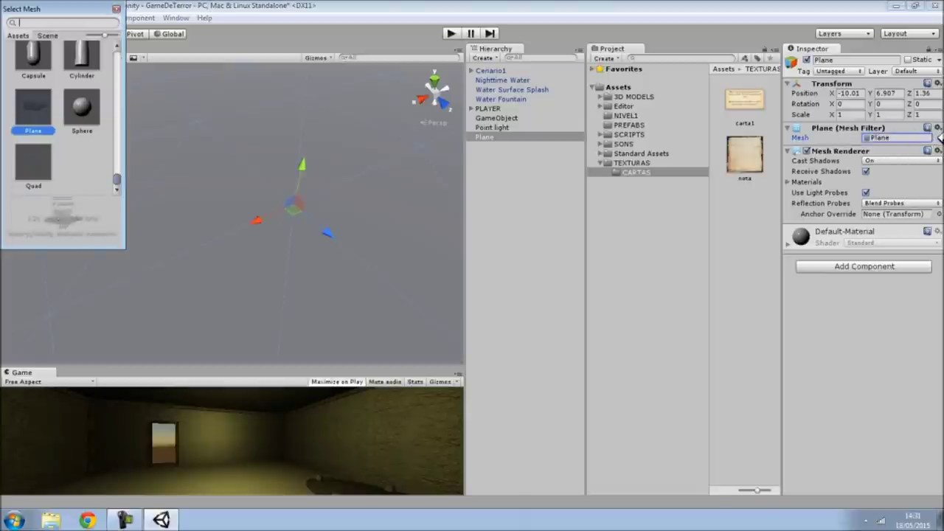
Move the Select Mesh window to the middle of the Scene view and filter its list with 'QUAD'.
{"action": "left_click_drag", "start_coordinate": [70, 36], "coordinate": [365, 195]}
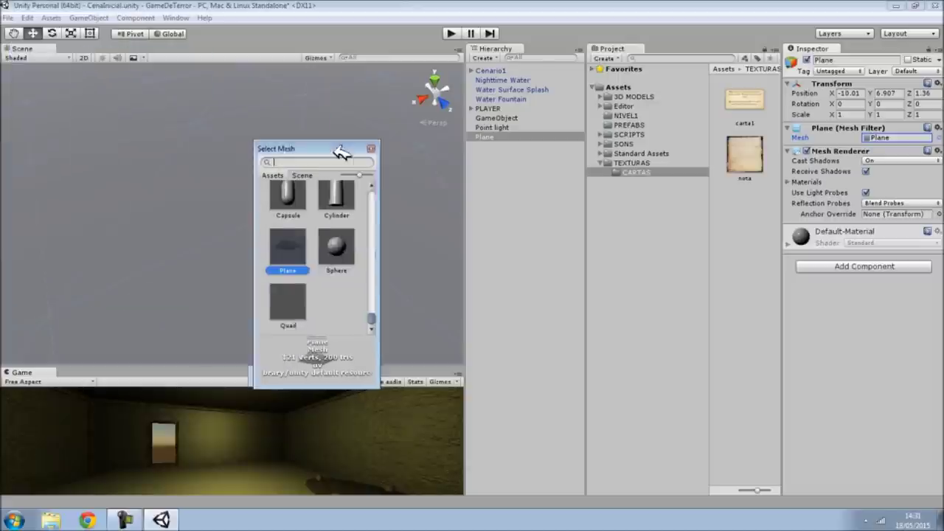
{"action": "type", "text": "QUAD"}
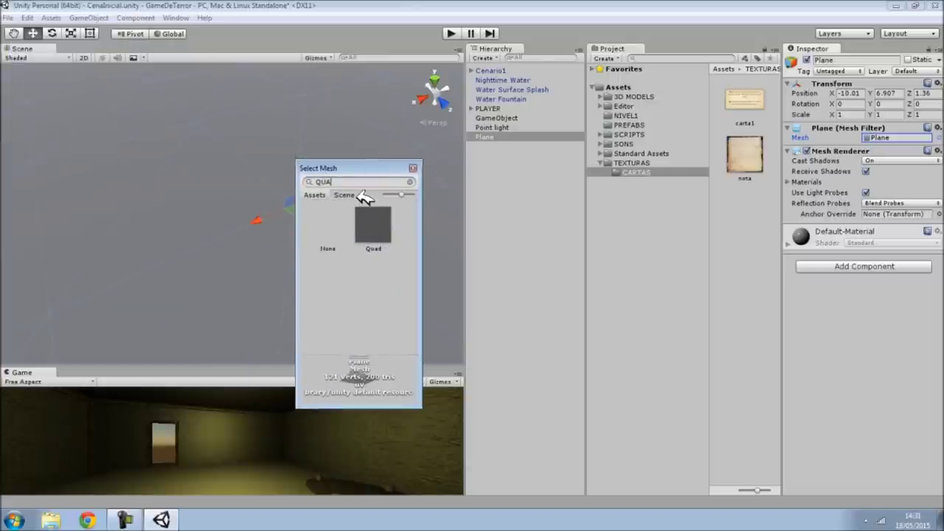
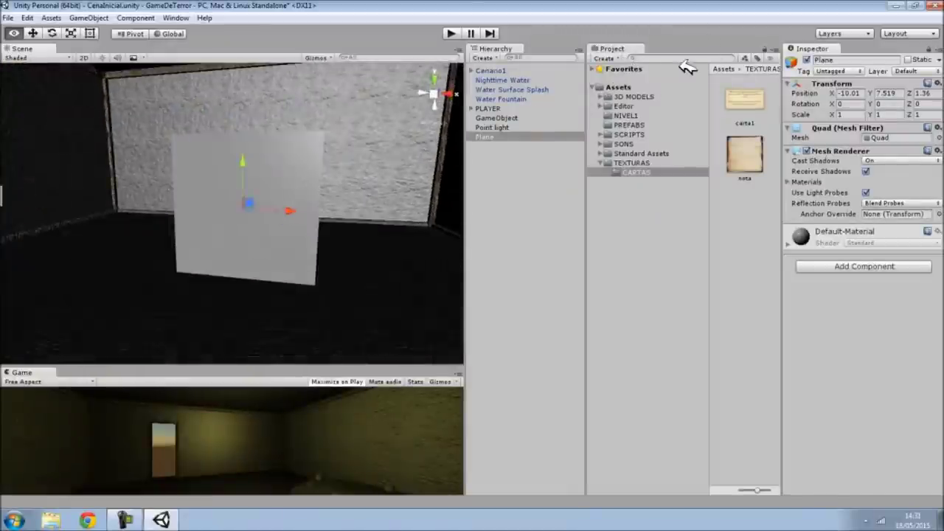
Rotate the Plane to X rotation 90 so it lies flat on the floor.
{"action": "left_click_drag", "start_coordinate": [685, 66], "coordinate": [267, 153], "text": "alt"}
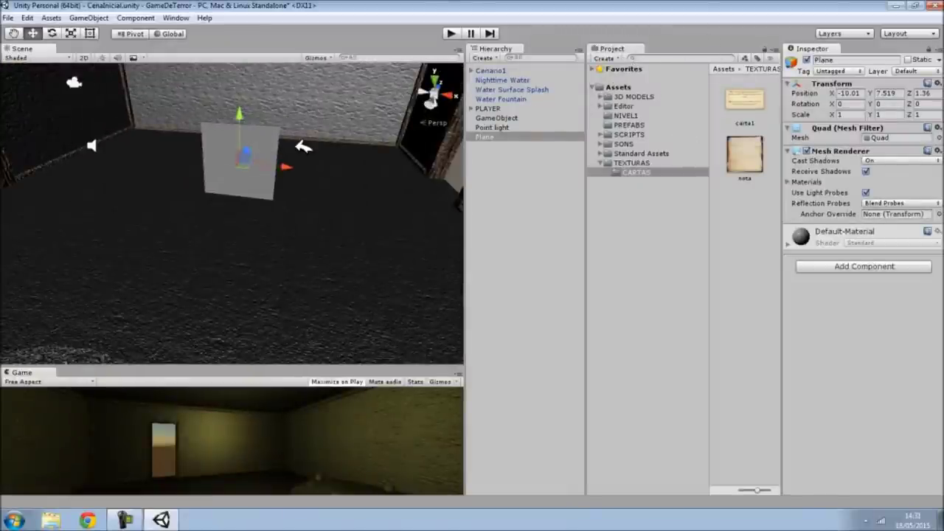
{"action": "left_click_drag", "start_coordinate": [305, 179], "coordinate": [213, 199], "text": "alt"}
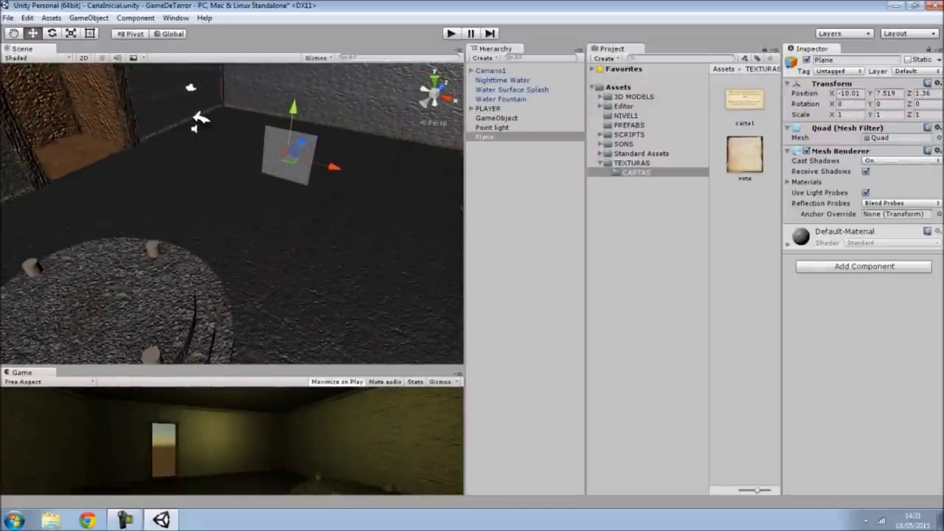
{"action": "left_click", "coordinate": [52, 33]}
{"action": "left_click_drag", "start_coordinate": [289, 169], "coordinate": [266, 190]}
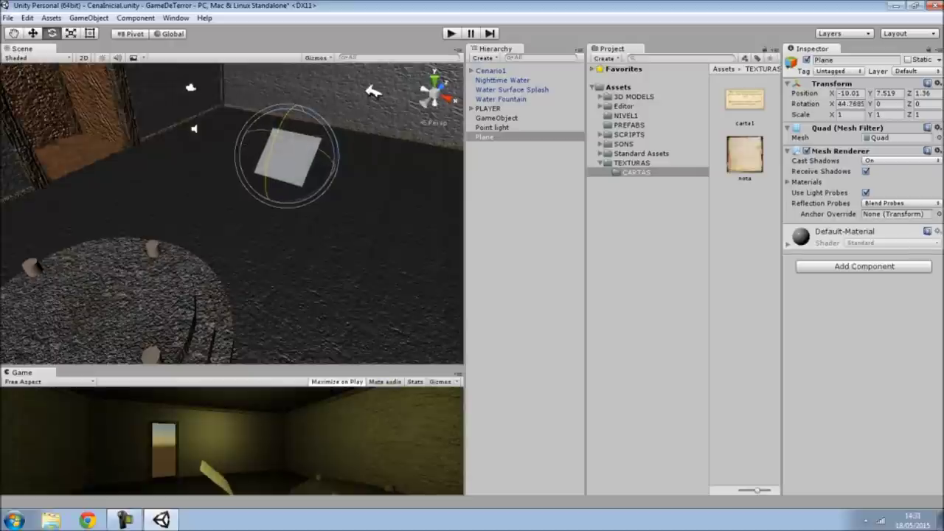
{"action": "type", "text": "90"}
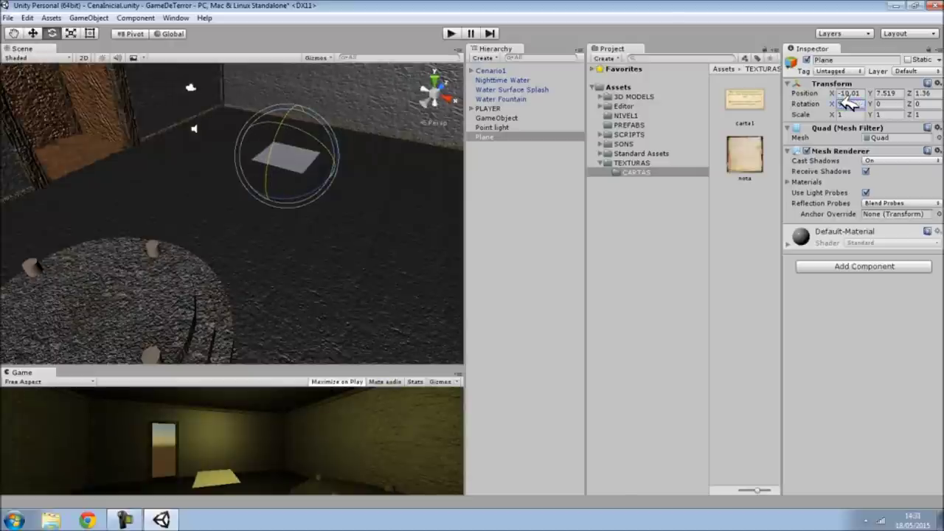
{"action": "left_click_drag", "start_coordinate": [391, 120], "coordinate": [25, 183], "text": "alt"}
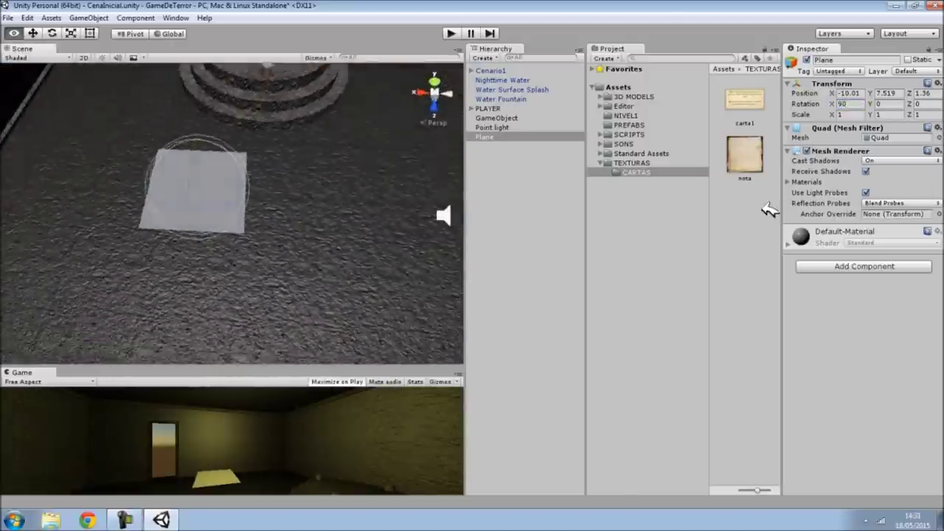
Apply the nota paper texture from the Project panel onto the Plane.
{"action": "left_click", "coordinate": [32, 33]}
{"action": "mouse_move", "coordinate": [759, 155]}
{"action": "left_mouse_down"}
{"action": "mouse_move", "coordinate": [590, 173]}
{"action": "mouse_move", "coordinate": [225, 169]}
{"action": "left_mouse_up"}
{"action": "mouse_move", "coordinate": [282, 199]}
{"action": "left_mouse_down", "text": "alt"}
{"action": "mouse_move", "coordinate": [373, 245]}
{"action": "mouse_move", "coordinate": [327, 258]}
{"action": "left_mouse_up", "text": "alt"}
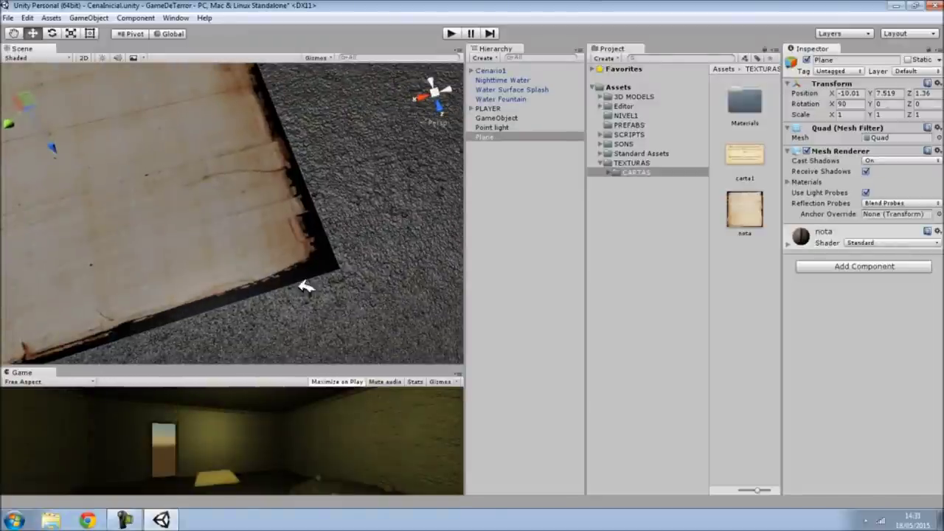
Set the nota material's shader to Legacy Shaders > Transparent > Diffuse.
{"action": "left_click_drag", "start_coordinate": [306, 287], "coordinate": [243, 280], "text": "alt"}
{"action": "scroll", "coordinate": [243, 280], "scroll_direction": "up", "scroll_amount": 2}
{"action": "scroll", "coordinate": [243, 281], "scroll_direction": "up", "scroll_amount": 2}
{"action": "scroll", "coordinate": [247, 282], "scroll_direction": "up", "scroll_amount": 2}
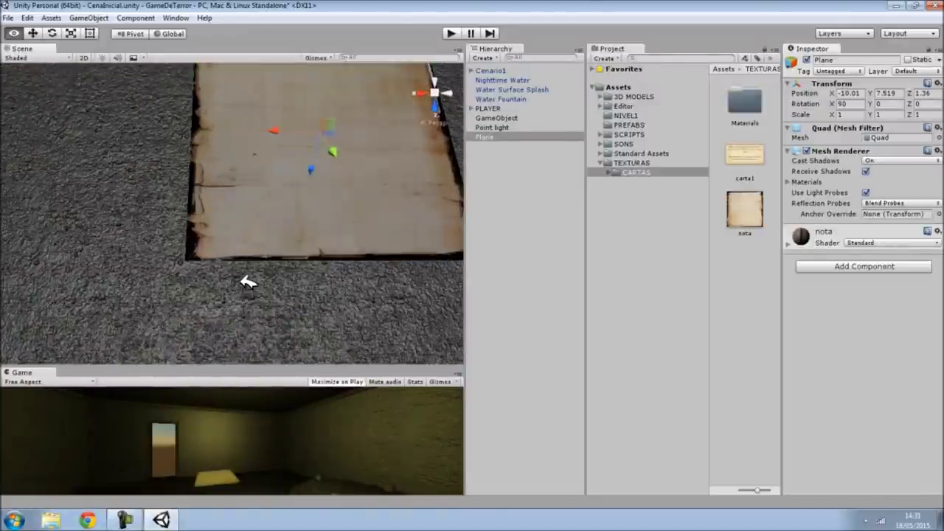
{"action": "scroll", "coordinate": [248, 282], "scroll_direction": "up", "scroll_amount": 2}
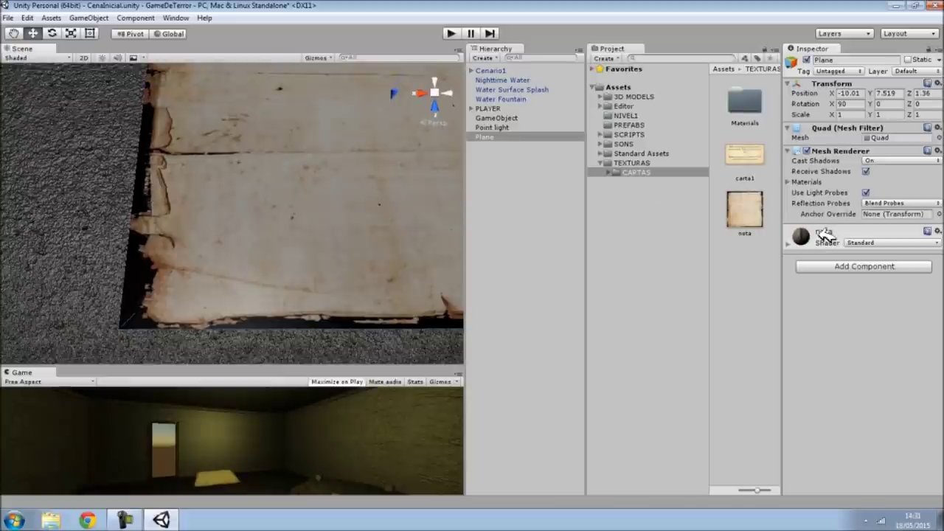
{"action": "left_click", "coordinate": [821, 238]}
{"action": "left_click", "coordinate": [853, 244]}
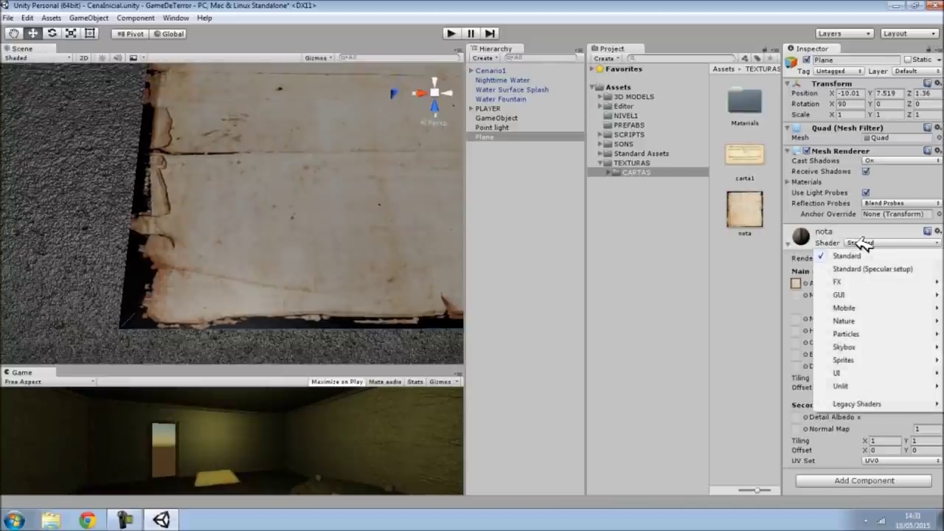
{"action": "mouse_move", "coordinate": [858, 406]}
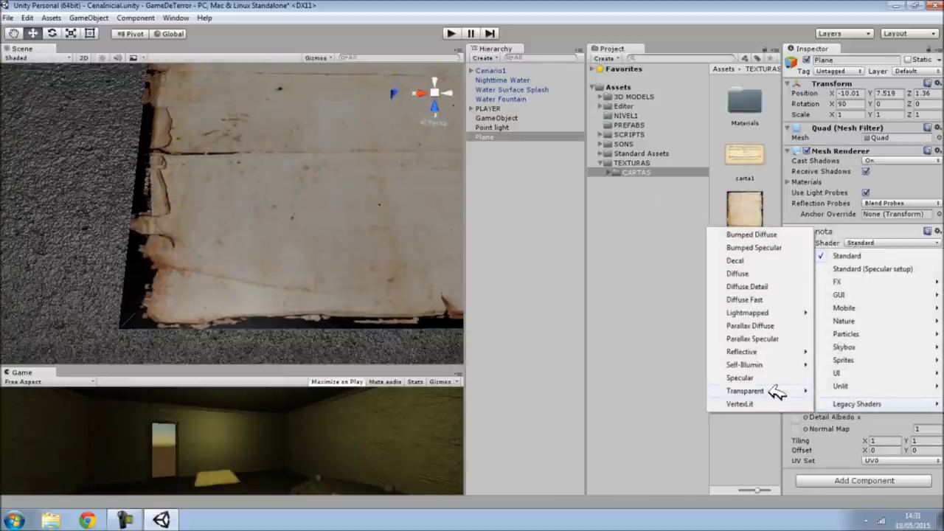
{"action": "mouse_move", "coordinate": [774, 390]}
{"action": "left_click", "coordinate": [842, 429]}
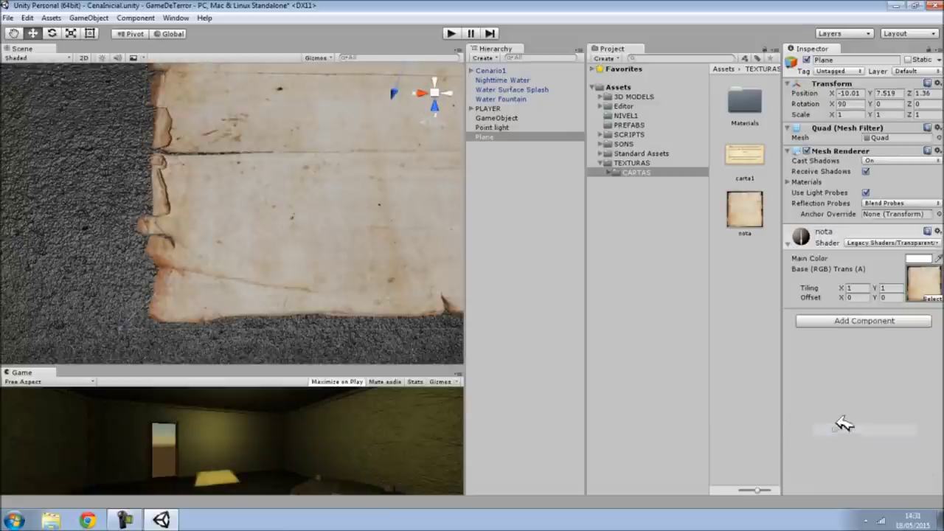
{"action": "right_click_drag", "start_coordinate": [358, 274], "coordinate": [306, 259]}
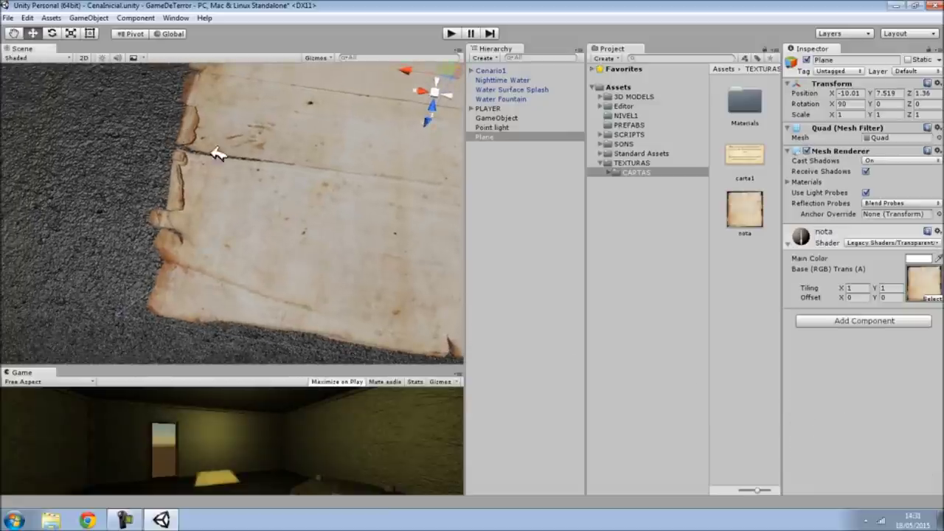
{"action": "scroll", "coordinate": [265, 169], "scroll_direction": "down", "scroll_amount": 3}
{"action": "scroll", "coordinate": [297, 173], "scroll_direction": "down", "scroll_amount": 2}
{"action": "scroll", "coordinate": [185, 200], "scroll_direction": "up", "scroll_amount": 4}
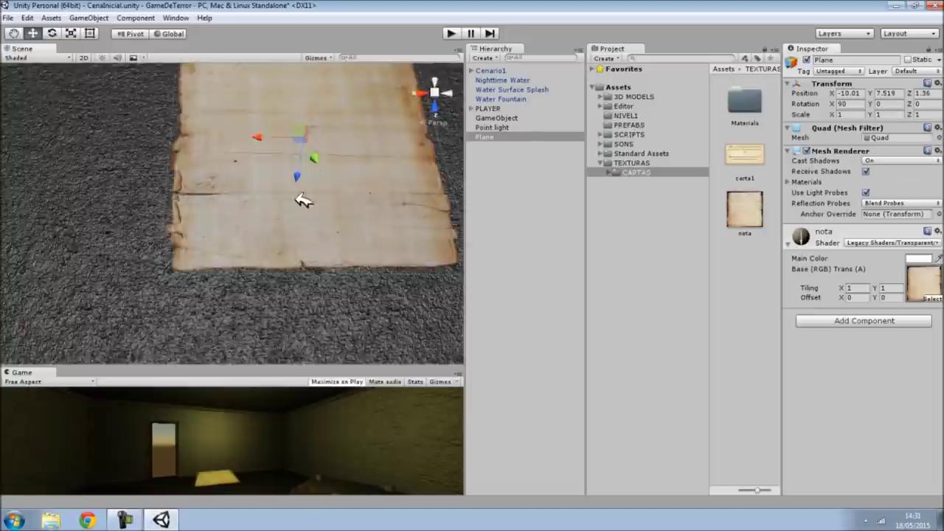
Narrow the paper plane's width and move it toward the round pedestal.
{"action": "scroll", "coordinate": [302, 200], "scroll_direction": "down", "scroll_amount": 3}
{"action": "right_click_drag", "start_coordinate": [303, 201], "coordinate": [235, 197]}
{"action": "key", "text": "r"}
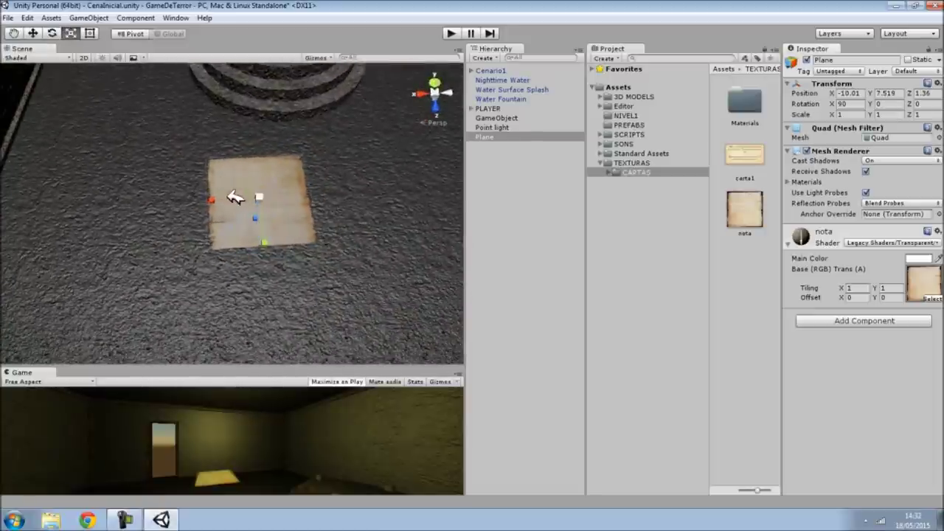
{"action": "left_click_drag", "start_coordinate": [219, 196], "coordinate": [235, 200]}
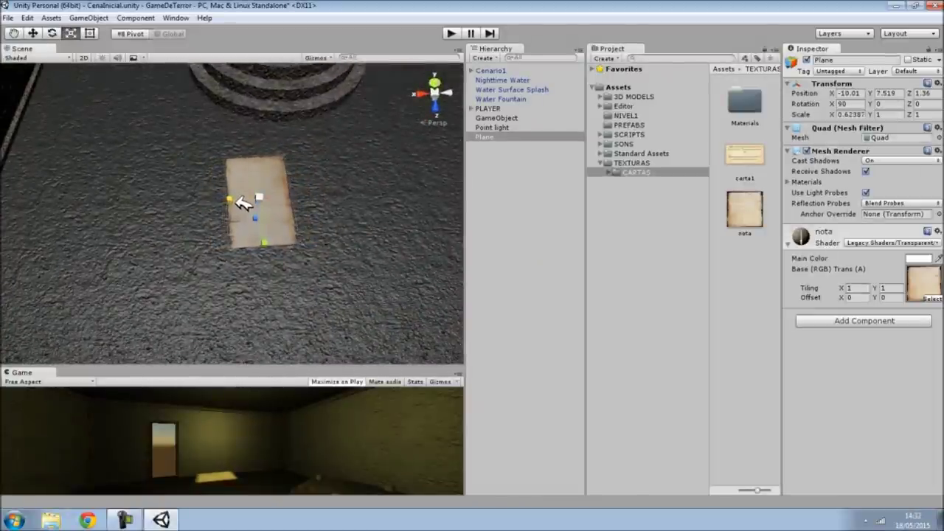
{"action": "key", "text": "w"}
{"action": "right_click_drag", "start_coordinate": [310, 175], "coordinate": [463, 193]}
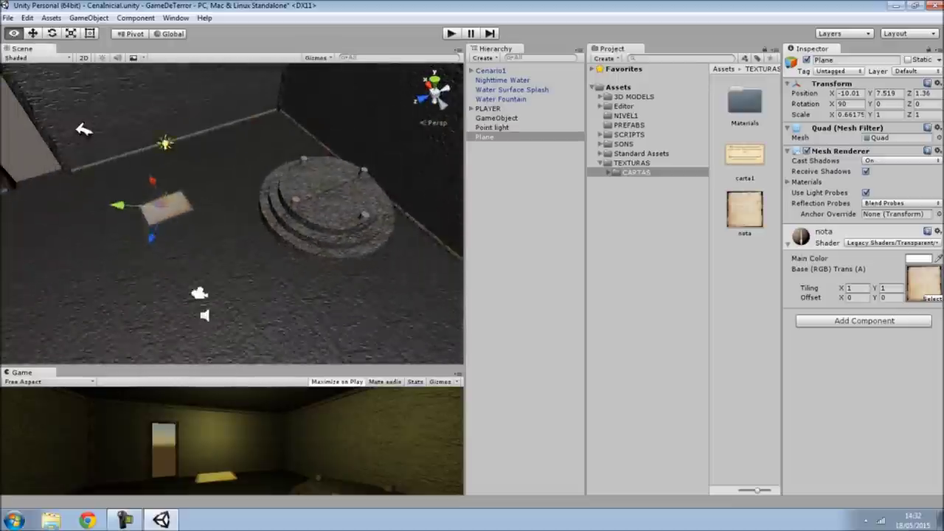
{"action": "left_click", "coordinate": [497, 137]}
{"action": "mouse_move", "coordinate": [176, 211]}
{"action": "left_mouse_down"}
{"action": "mouse_move", "coordinate": [240, 191]}
{"action": "mouse_move", "coordinate": [329, 212]}
{"action": "left_mouse_up"}
{"action": "key", "text": "f"}
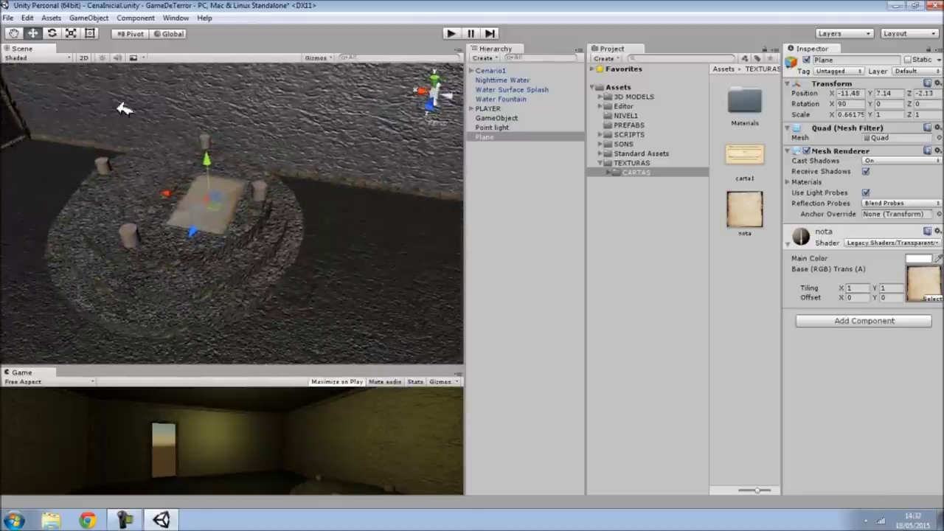
Shrink the note further and lower it onto the pedestal top.
{"action": "left_click", "coordinate": [73, 32]}
{"action": "left_click_drag", "start_coordinate": [214, 199], "coordinate": [200, 193]}
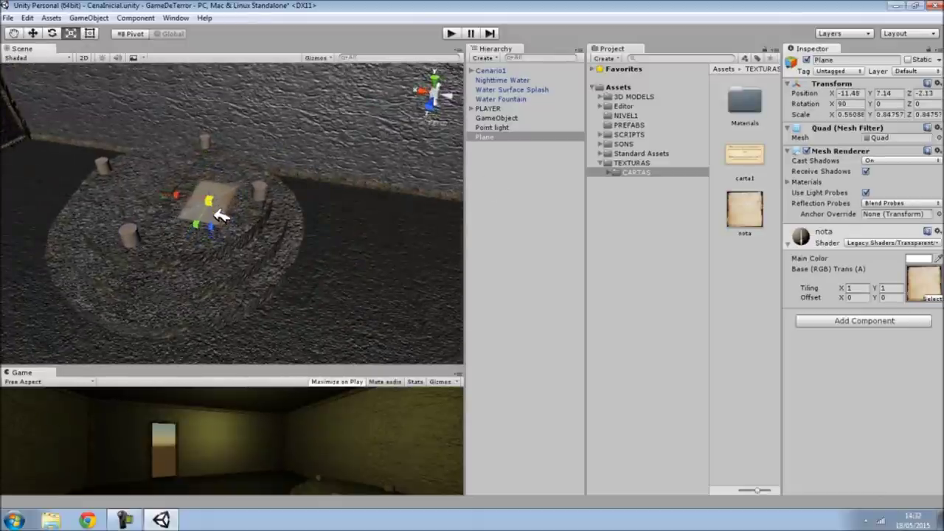
{"action": "left_click", "coordinate": [32, 34]}
{"action": "mouse_move", "coordinate": [210, 204]}
{"action": "left_mouse_down"}
{"action": "mouse_move", "coordinate": [196, 236]}
{"action": "mouse_move", "coordinate": [221, 302]}
{"action": "mouse_move", "coordinate": [106, 247]}
{"action": "mouse_move", "coordinate": [126, 169]}
{"action": "left_mouse_up"}
{"action": "left_click_drag", "start_coordinate": [209, 152], "coordinate": [234, 190]}
{"action": "key", "text": "f"}
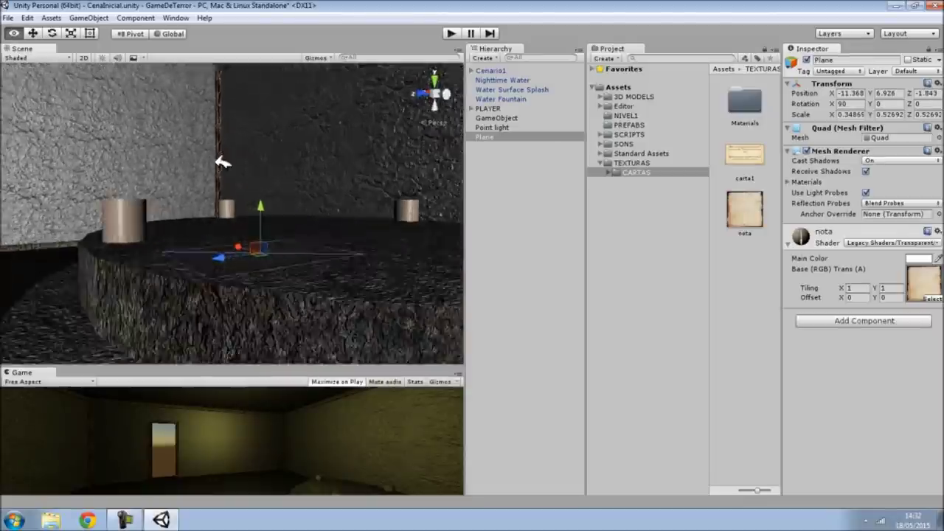
{"action": "scroll", "coordinate": [231, 270], "scroll_direction": "down", "scroll_amount": 3}
{"action": "mouse_move", "coordinate": [232, 270]}
{"action": "left_mouse_down", "text": "alt"}
{"action": "mouse_move", "coordinate": [239, 329]}
{"action": "mouse_move", "coordinate": [455, 320]}
{"action": "mouse_move", "coordinate": [293, 308]}
{"action": "left_mouse_up", "text": "alt"}
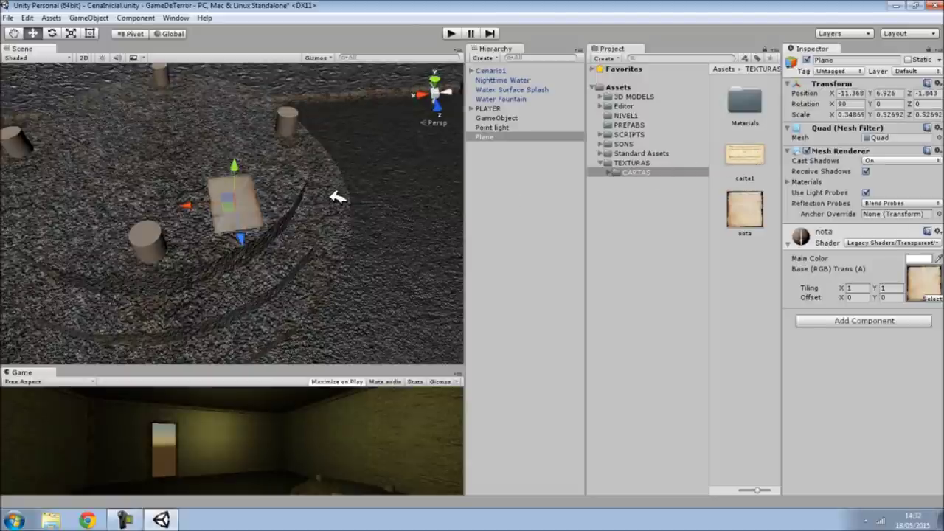
Collapse TEXTURAS and navigate into the SCRIPTS/PLAYER folder.
{"action": "left_click", "coordinate": [601, 163]}
{"action": "left_click", "coordinate": [641, 135]}
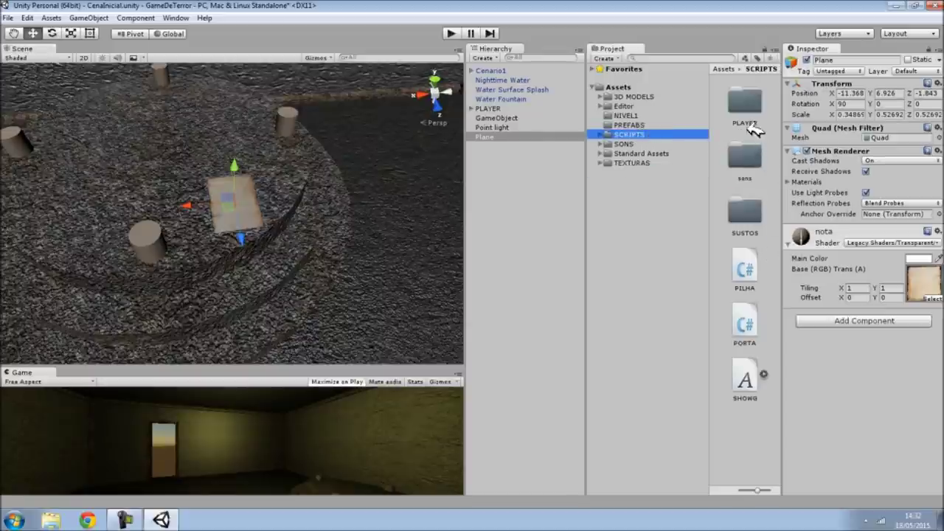
{"action": "right_click", "coordinate": [774, 179]}
{"action": "mouse_move", "coordinate": [789, 186]}
{"action": "left_click", "coordinate": [779, 144]}
{"action": "double_click", "coordinate": [746, 100]}
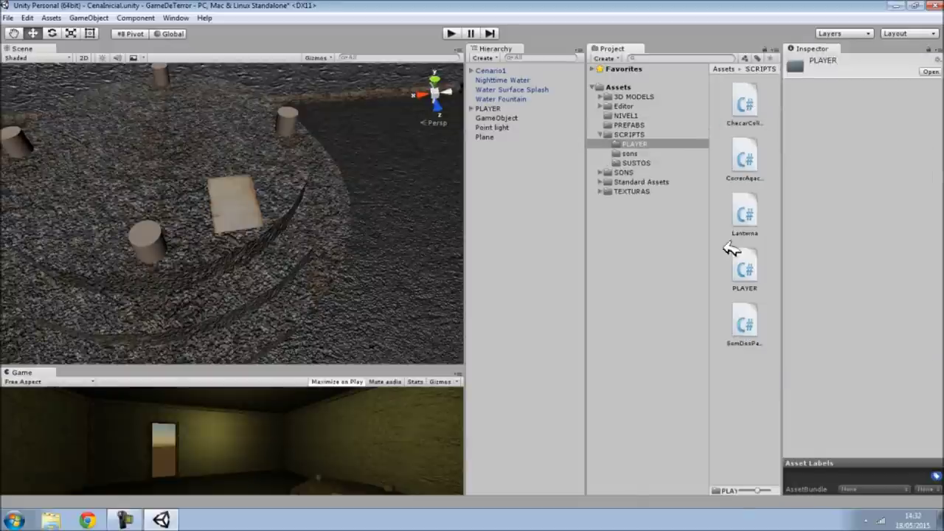
Create a new C# script there named CARTA.
{"action": "right_click", "coordinate": [744, 370]}
{"action": "mouse_move", "coordinate": [812, 169]}
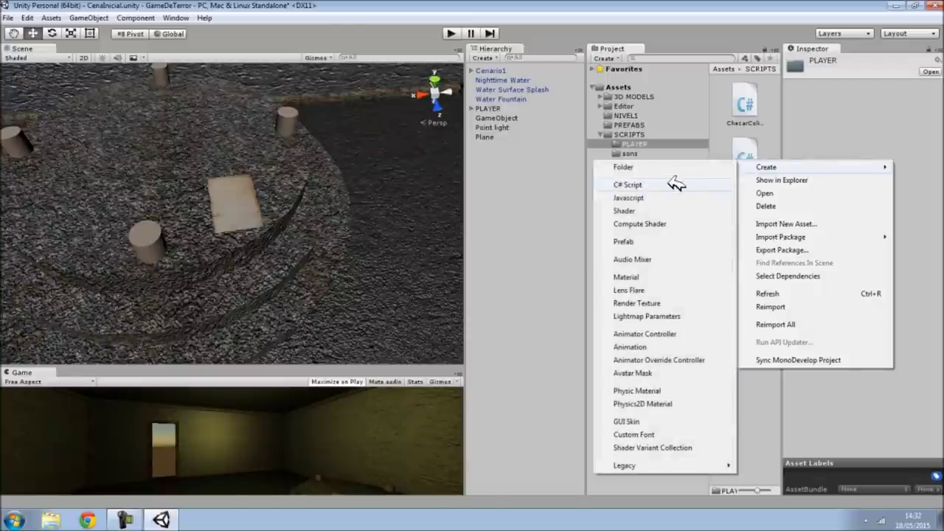
{"action": "left_click", "coordinate": [664, 184]}
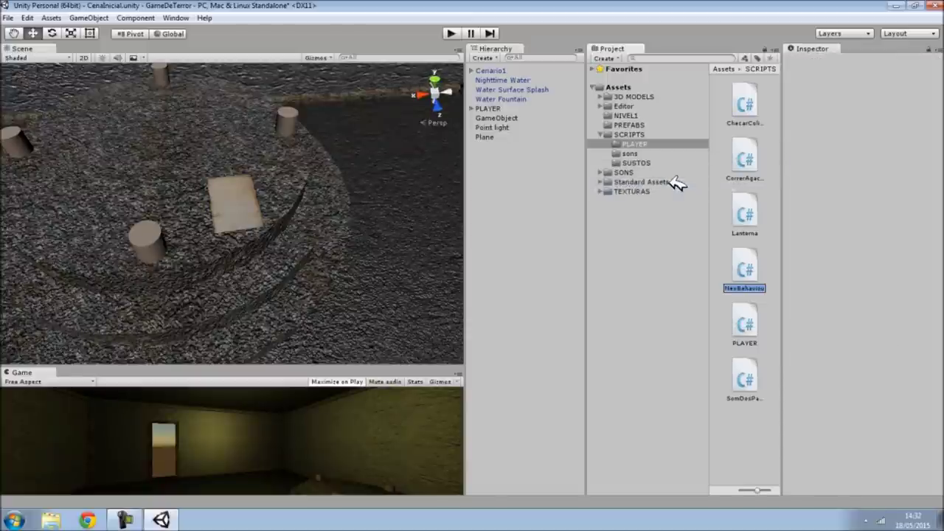
{"action": "type", "text": "CARTA"}
{"action": "key", "text": "Return"}
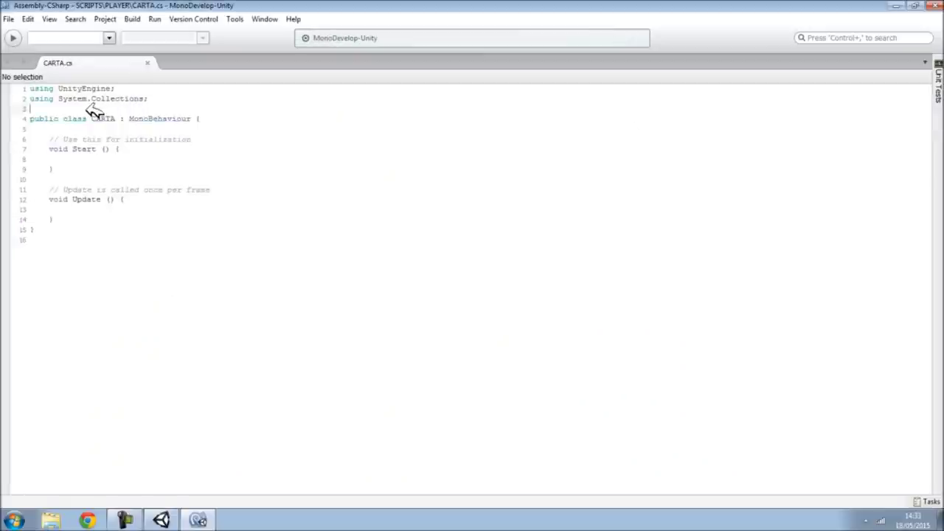
Add [RequireComponent(typeof(AudioSource))] above the CARTA class declaration.
{"action": "type", "text": "["}
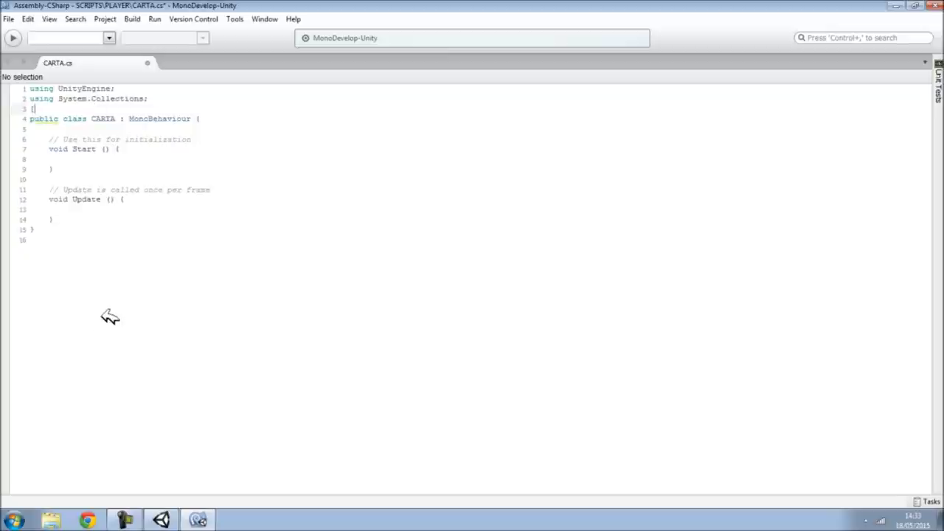
{"action": "type", "text": "Req"}
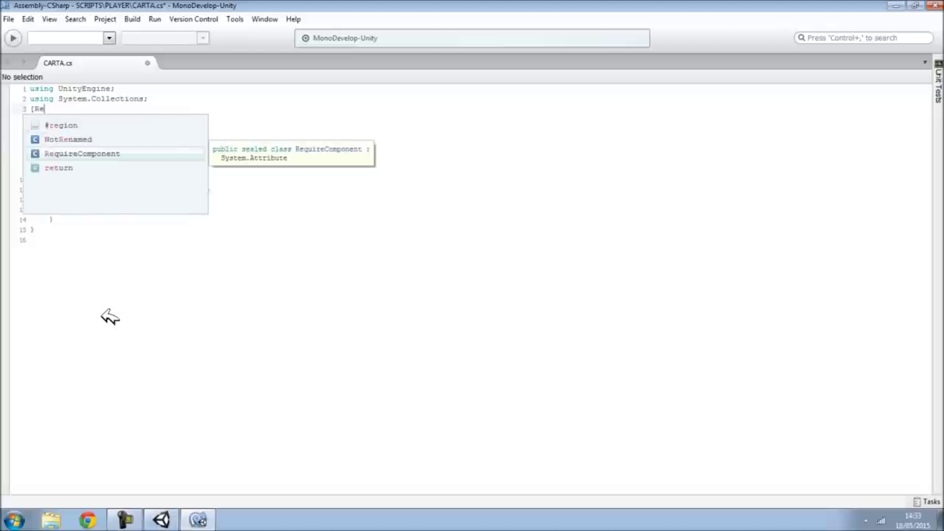
{"action": "key", "text": "Return"}
{"action": "type", "text": "(ty"}
{"action": "key", "text": "Return"}
{"action": "type", "text": "(audiosou"}
{"action": "key", "text": "Return"}
{"action": "type", "text": "))]"}
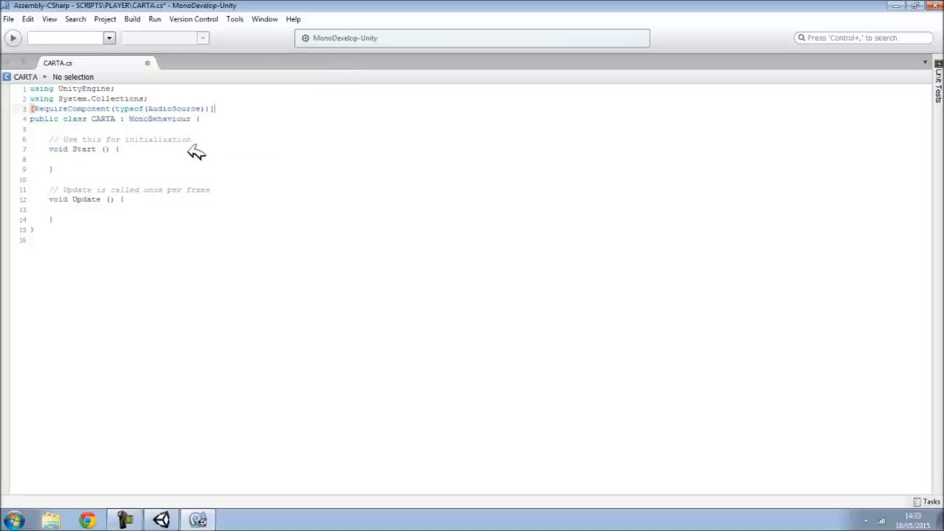
{"action": "left_click_drag", "start_coordinate": [229, 193], "coordinate": [32, 131]}
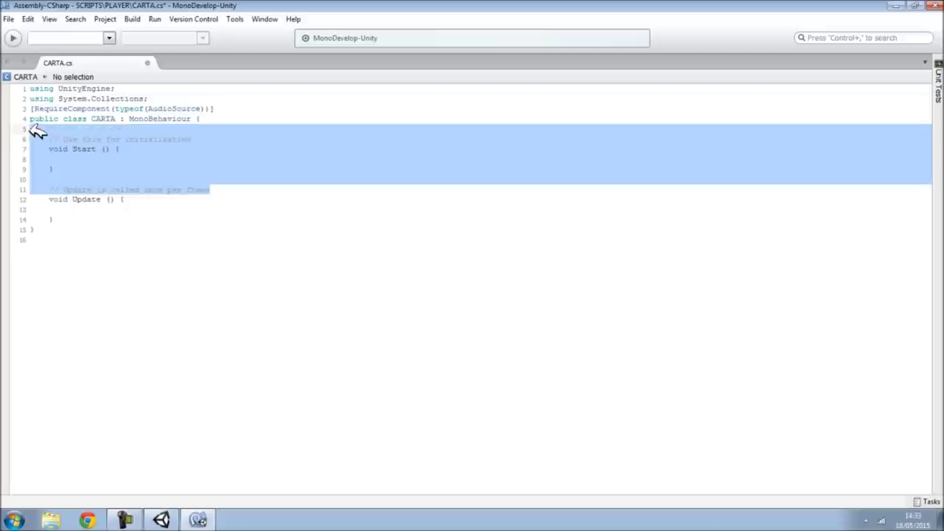
Delete the initialization comment line from the Start method.
{"action": "left_click", "coordinate": [200, 139]}
{"action": "left_click_drag", "start_coordinate": [200, 139], "coordinate": [41, 136]}
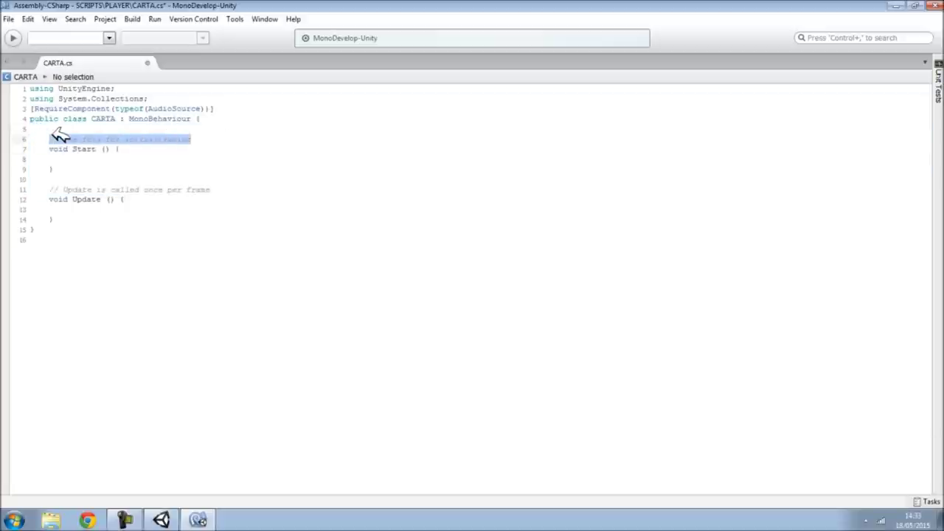
{"action": "key", "text": "BackSpace"}
{"action": "key", "text": "Delete"}
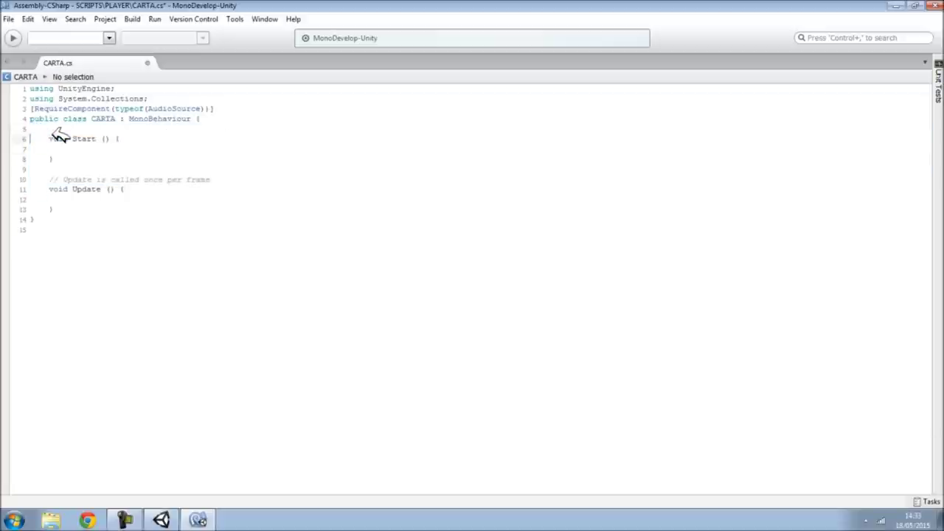
{"action": "key", "text": "Up"}
Declare public Texture TexturaCarta, float DistDaCarta = 2, Font fonte and AudioClip audioFolha.
{"action": "type", "text": "publi"}
{"action": "key", "text": "Return"}
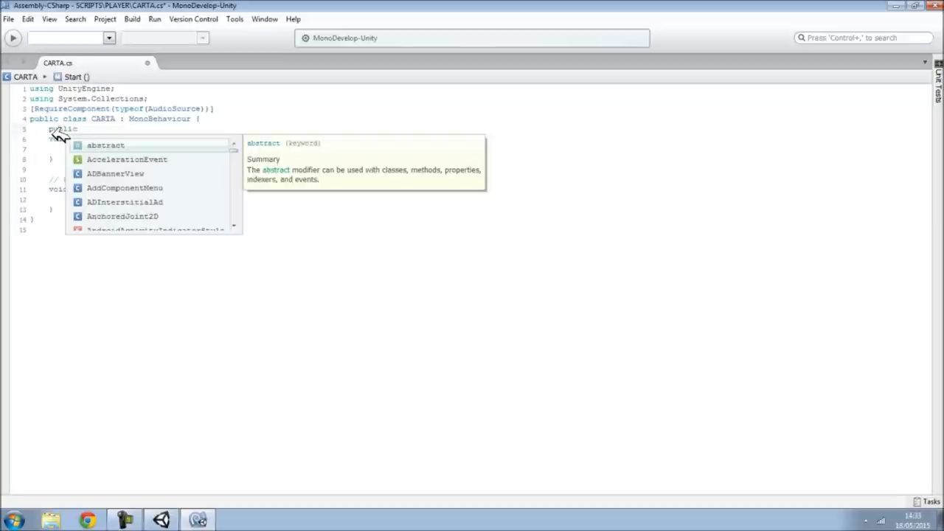
{"action": "type", "text": "Tex"}
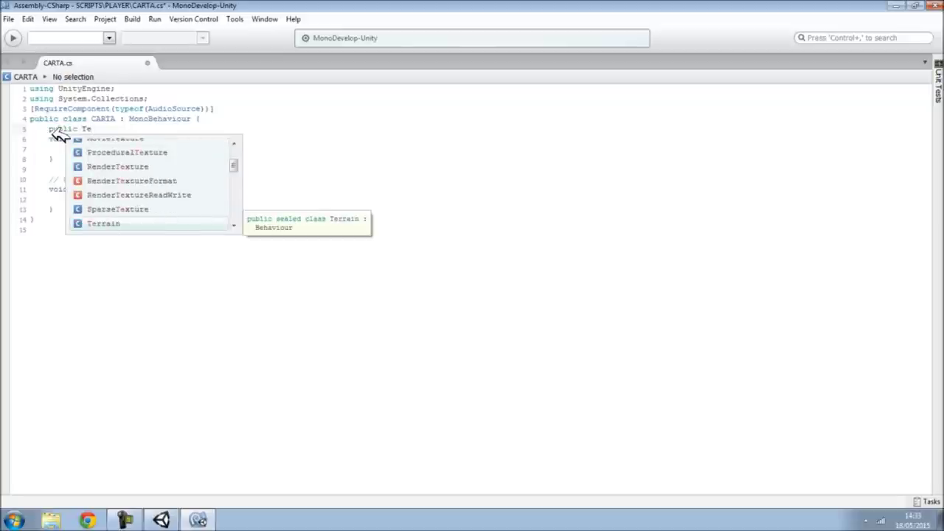
{"action": "key", "text": "Return"}
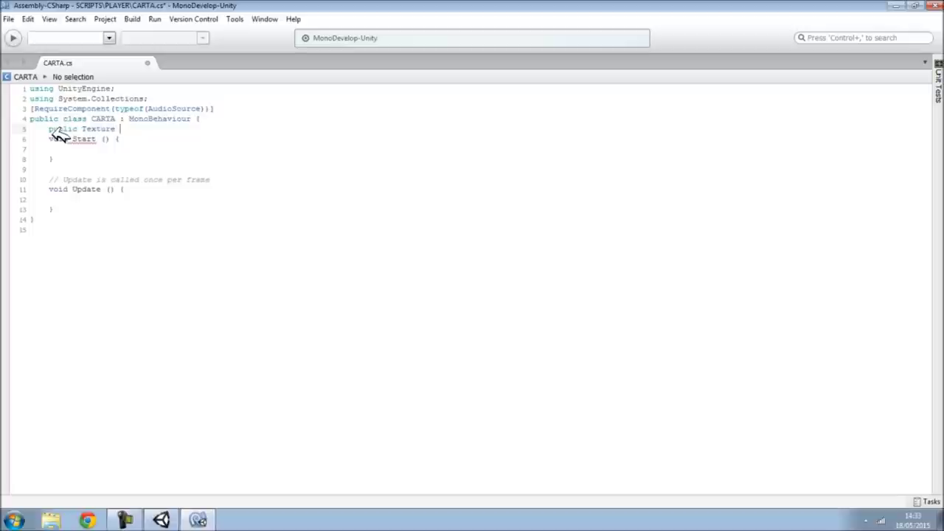
{"action": "type", "text": "TexturaCarta"}
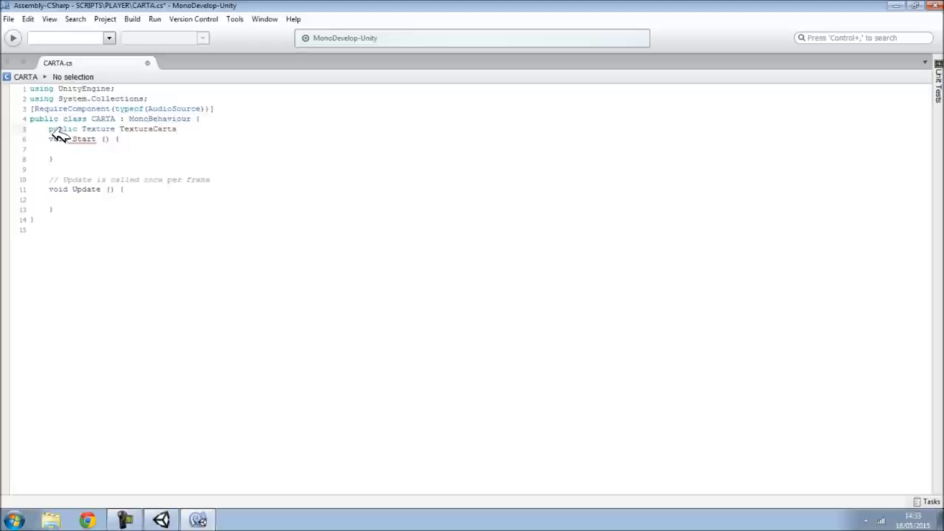
{"action": "type", "text": ";"}
{"action": "key", "text": "Return"}
{"action": "type", "text": "pub"}
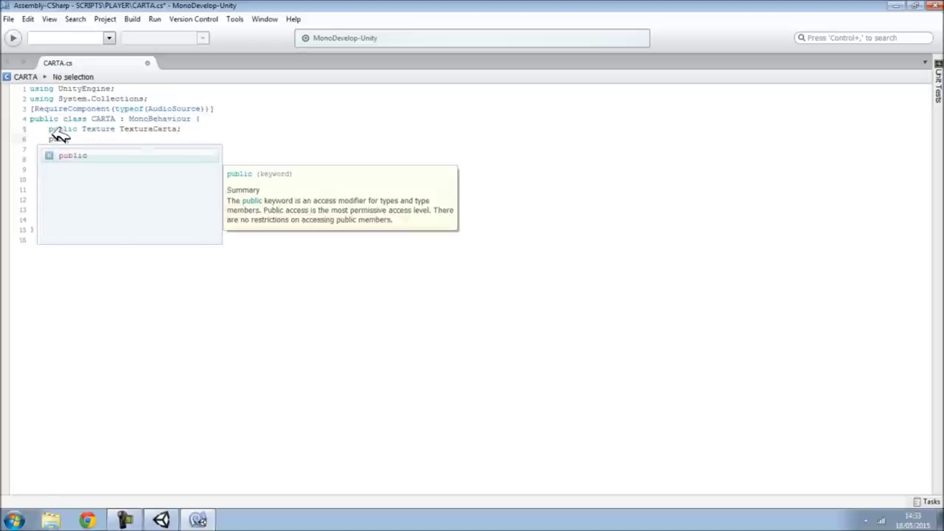
{"action": "type", "text": "lic float "}
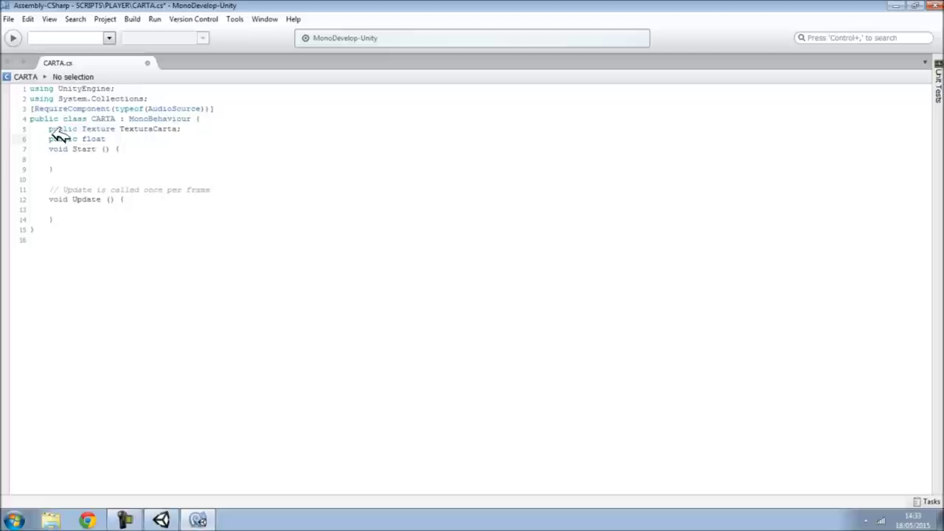
{"action": "type", "text": "DistDaCarta"}
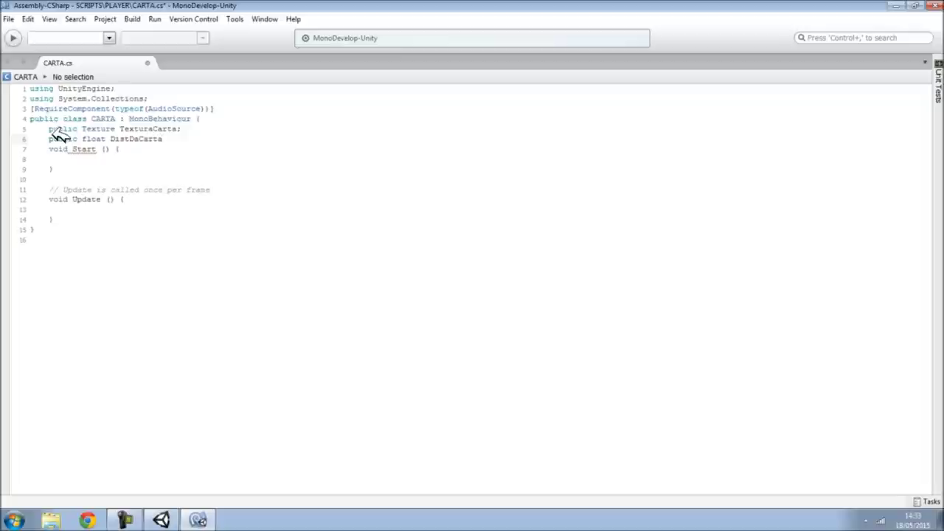
{"action": "type", "text": " = 2;"}
{"action": "key", "text": "Return"}
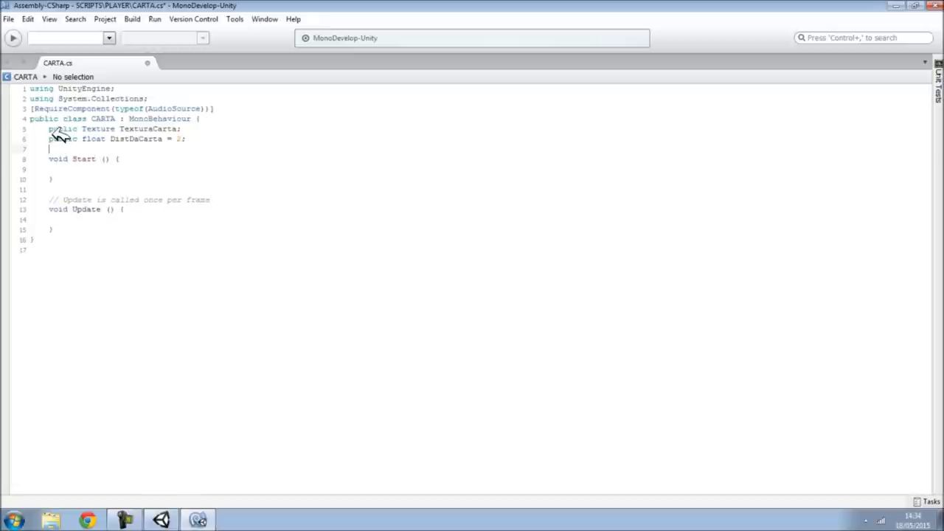
{"action": "type", "text": "public Fon"}
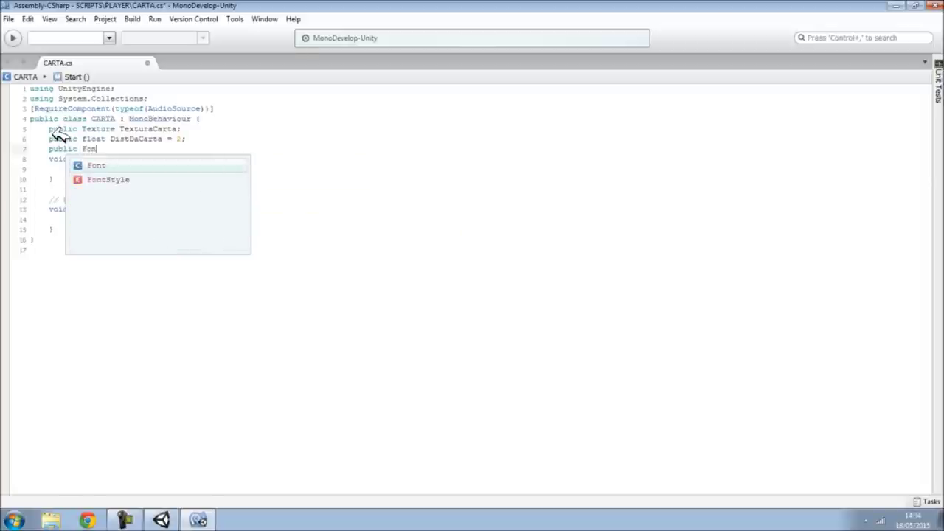
{"action": "type", "text": "t fonte"}
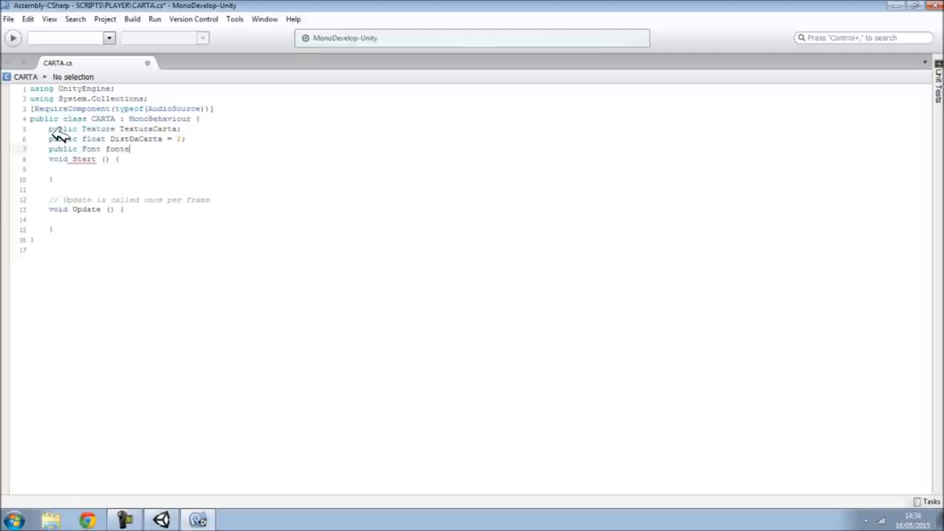
{"action": "type", "text": ";"}
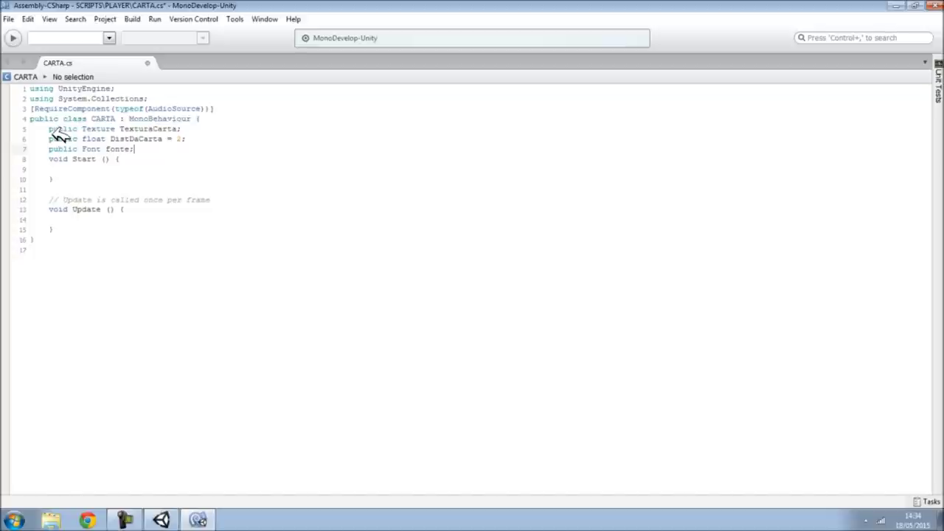
{"action": "key", "text": "Return"}
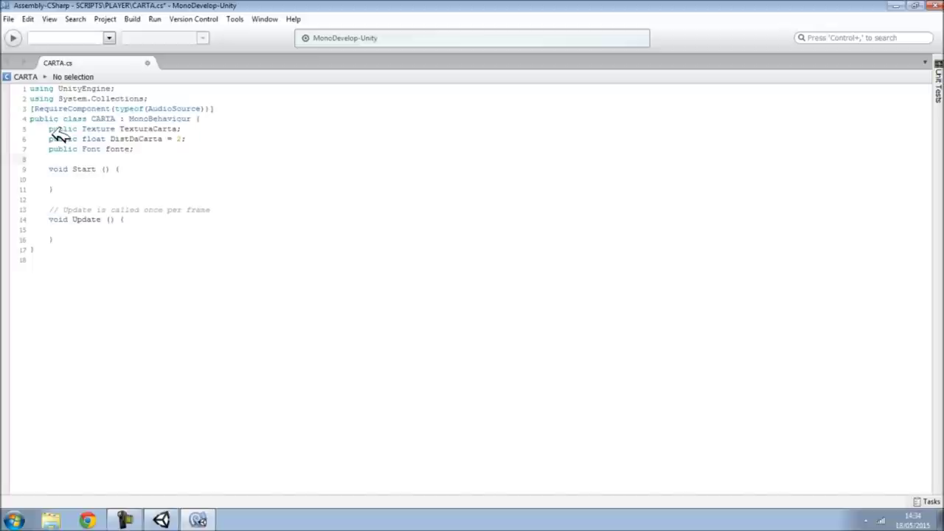
{"action": "type", "text": "public AudioClip "}
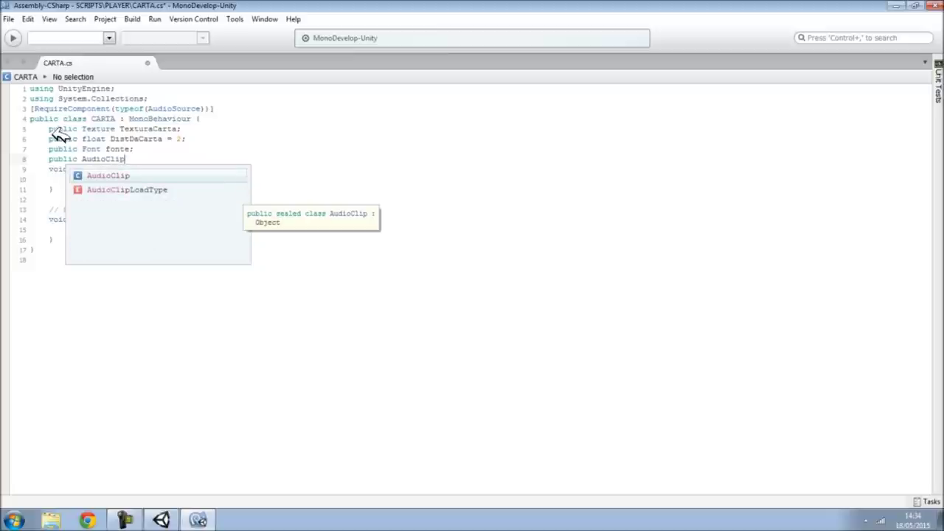
{"action": "type", "text": "audioFolha;"}
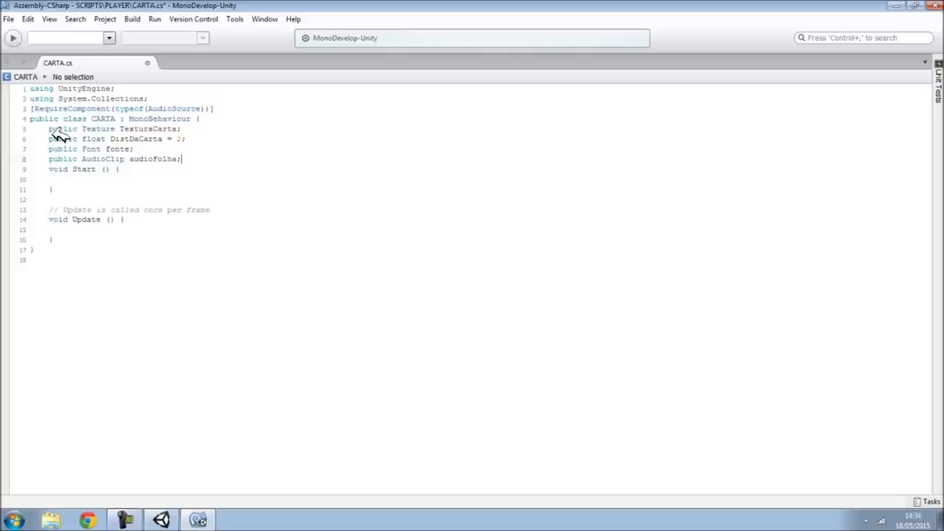
Declare 'private GameObject jogador;' on a new line below the audioFolha field.
{"action": "key", "text": "Return"}
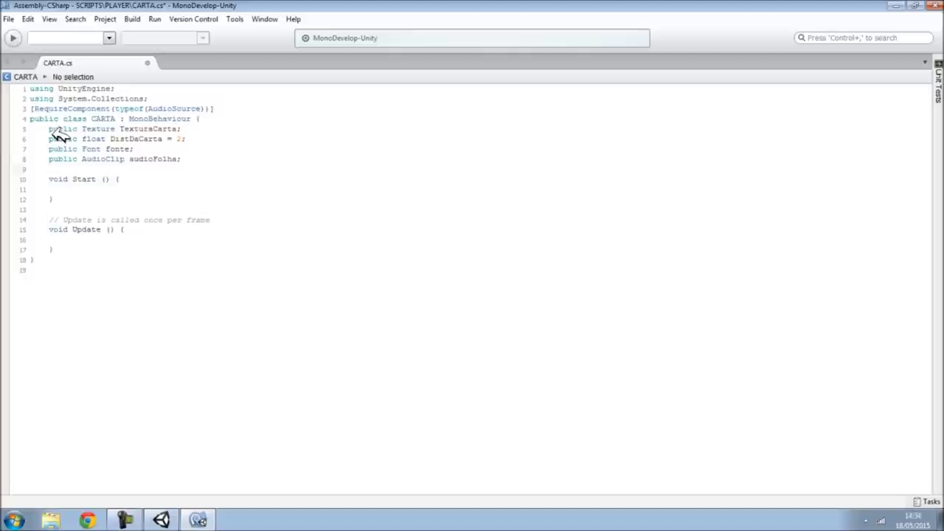
{"action": "type", "text": "private"}
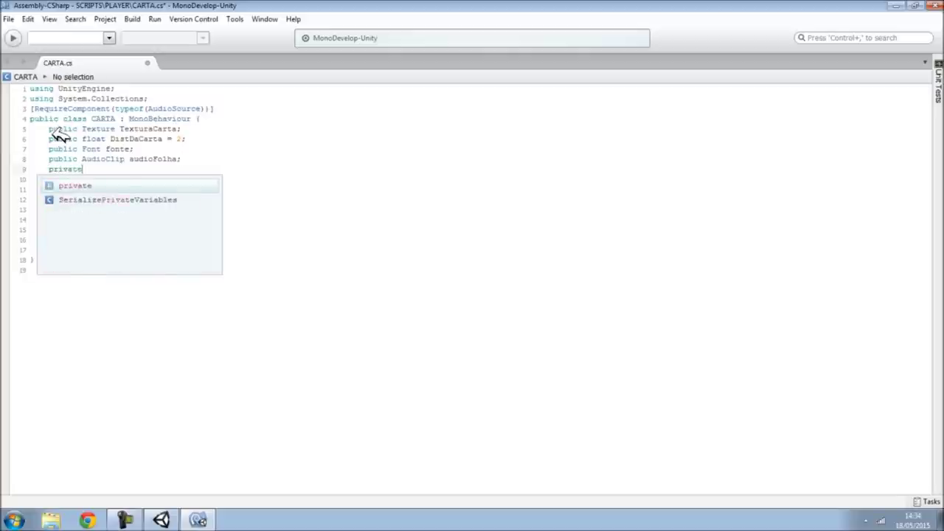
{"action": "type", "text": " Game"}
{"action": "key", "text": "Return"}
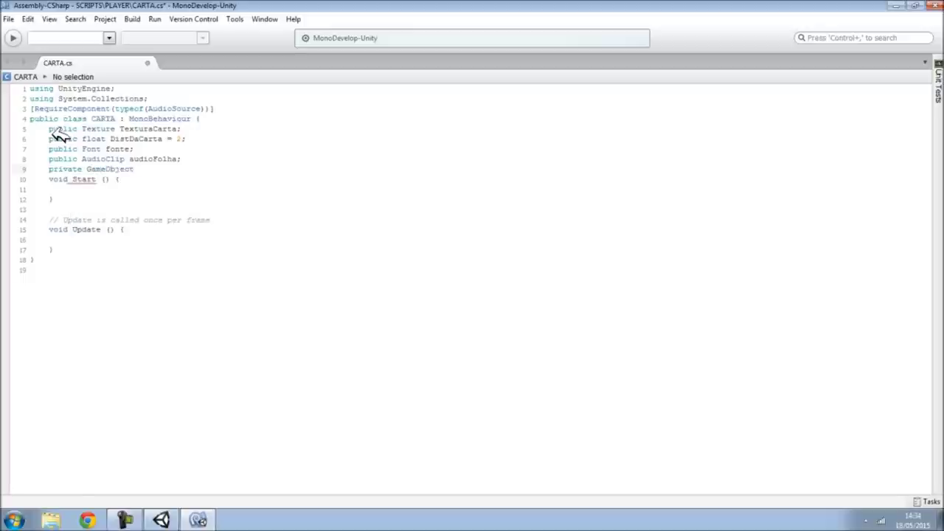
{"action": "type", "text": "jogador;"}
{"action": "key", "text": "Return"}
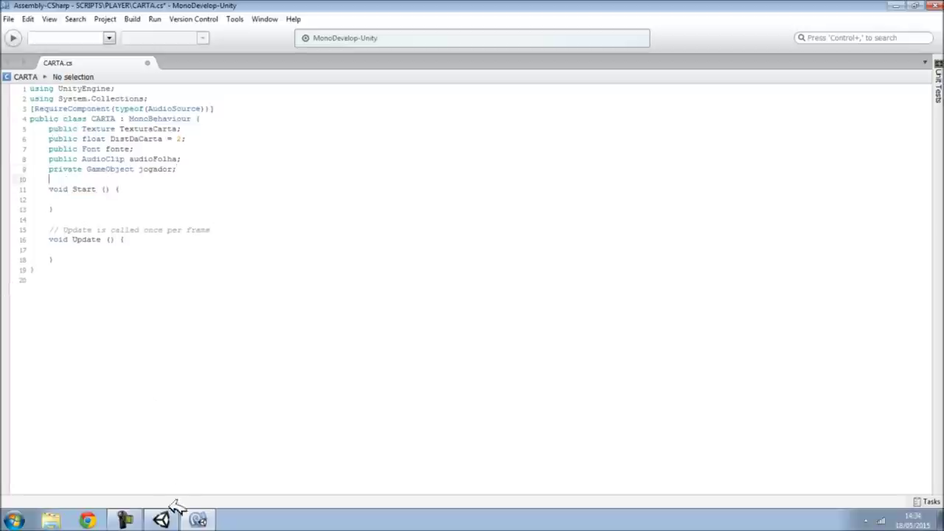
In Unity, select PLAYER to confirm its Player tag, frame it, then reopen CARTA.
{"action": "left_click", "coordinate": [161, 520]}
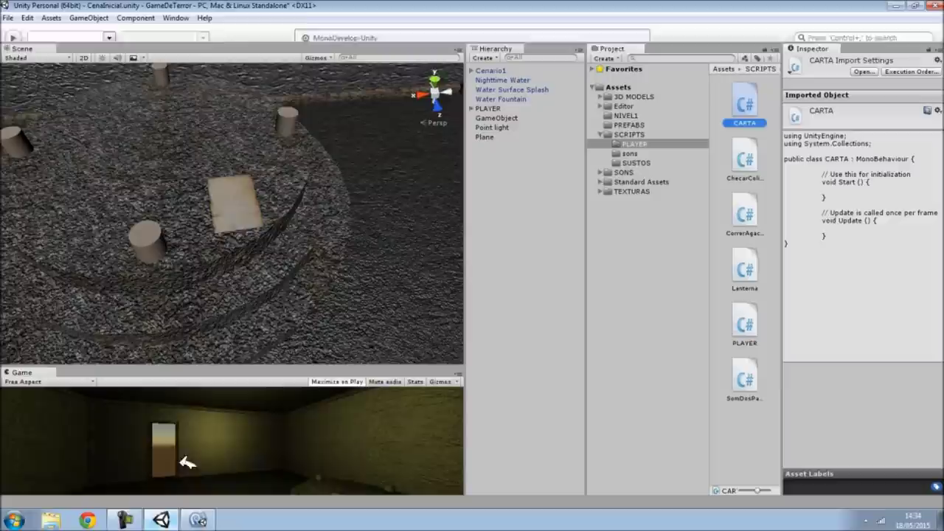
{"action": "left_click", "coordinate": [500, 108]}
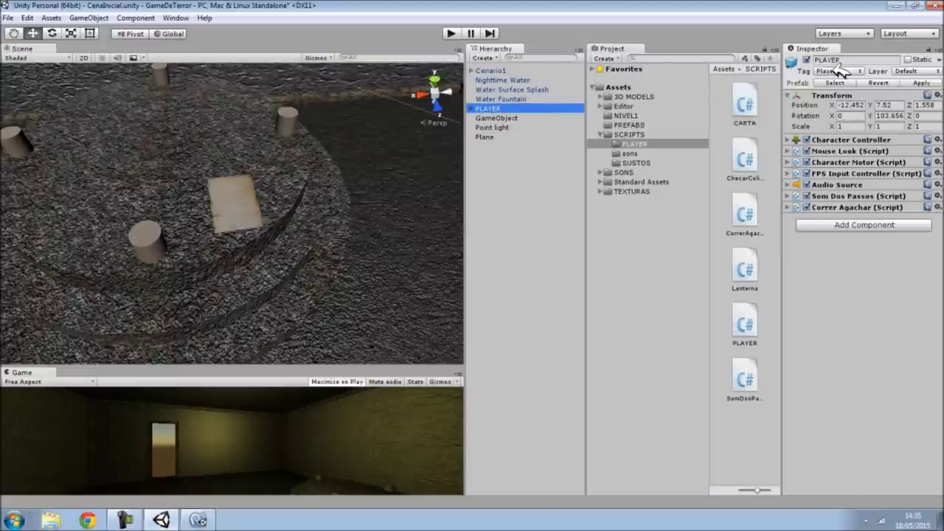
{"action": "key", "text": "f"}
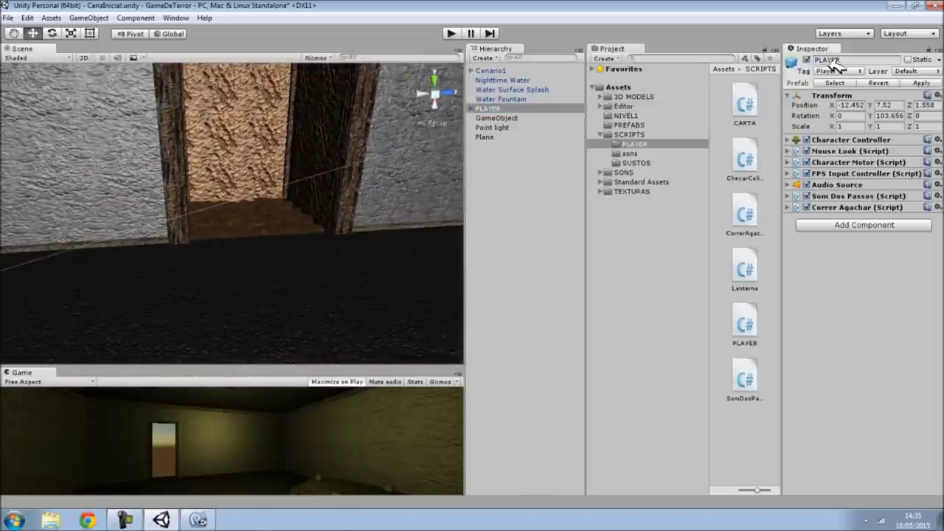
{"action": "double_click", "coordinate": [752, 123]}
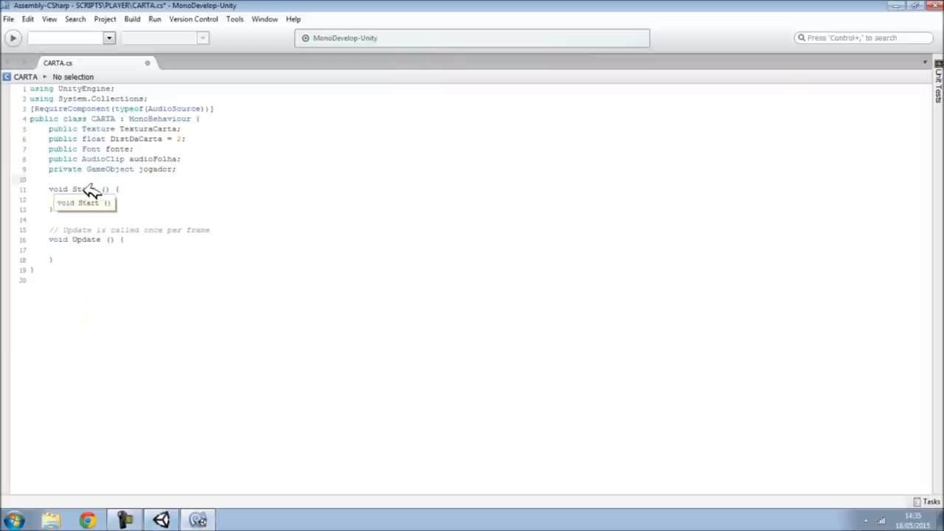
Add 'private float distancia;' and 'private bool mostrarCarta;' fields to the CARTA class.
{"action": "type", "text": "private float "}
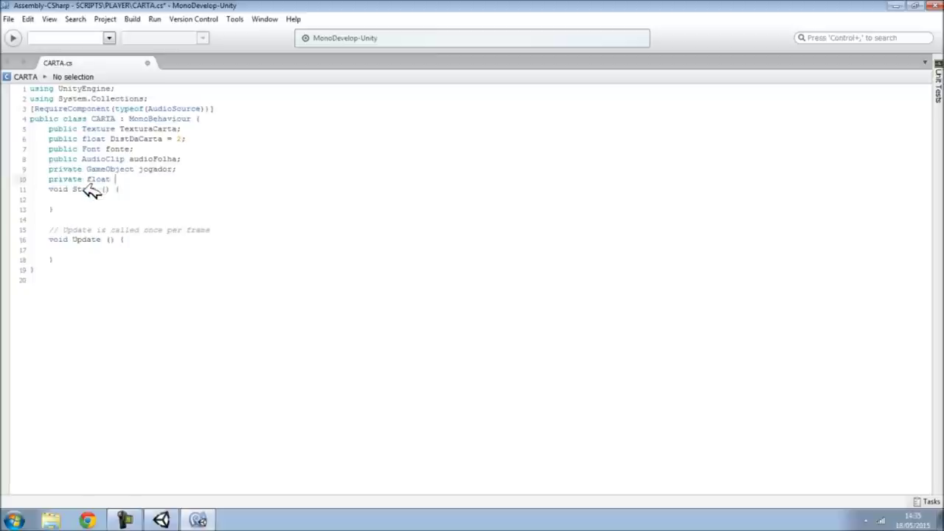
{"action": "type", "text": "distancia;"}
{"action": "key", "text": "Return"}
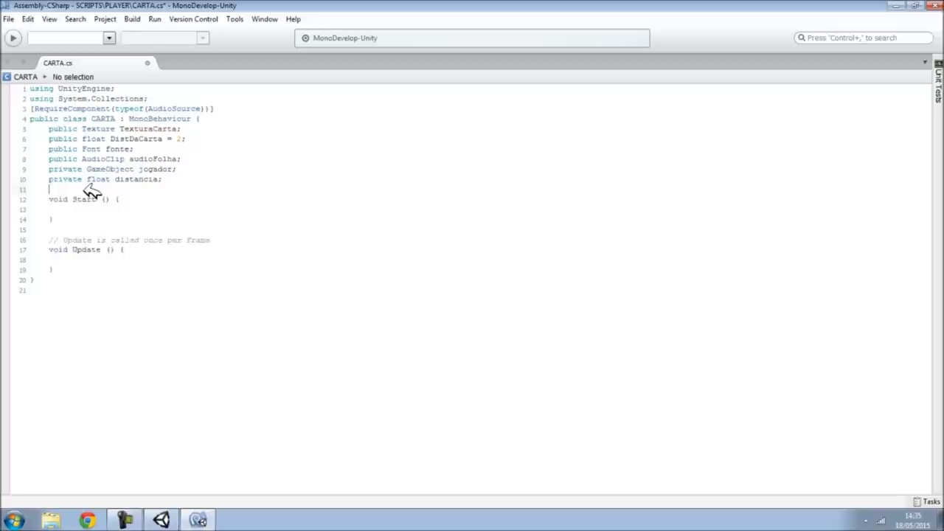
{"action": "type", "text": "private bool "}
{"action": "type", "text": "mostrarCarta;"}
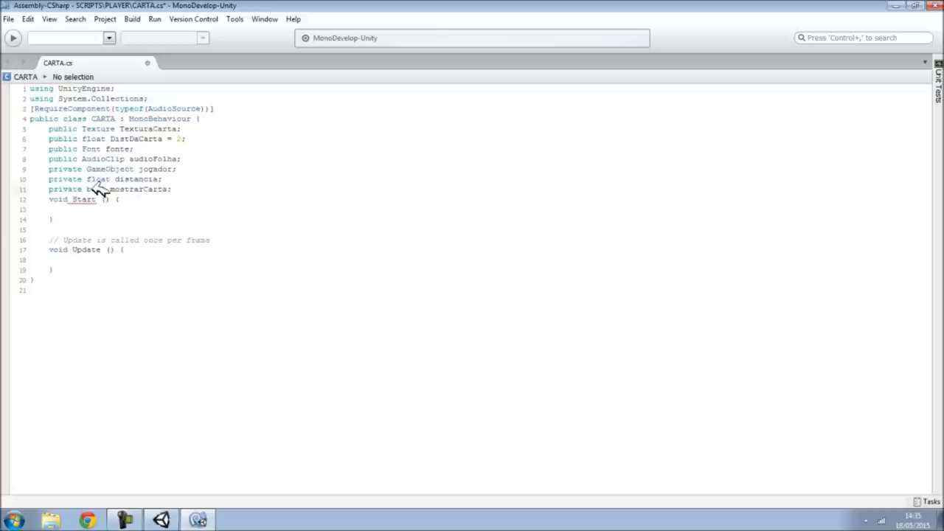
{"action": "mouse_move", "coordinate": [219, 242]}
{"action": "left_mouse_down"}
{"action": "mouse_move", "coordinate": [7, 218]}
{"action": "mouse_move", "coordinate": [5, 226]}
{"action": "left_mouse_up"}
Delete the Update comment and assign jogador = GameObject.FindWithTag("Player") in Start.
{"action": "key", "text": "Delete"}
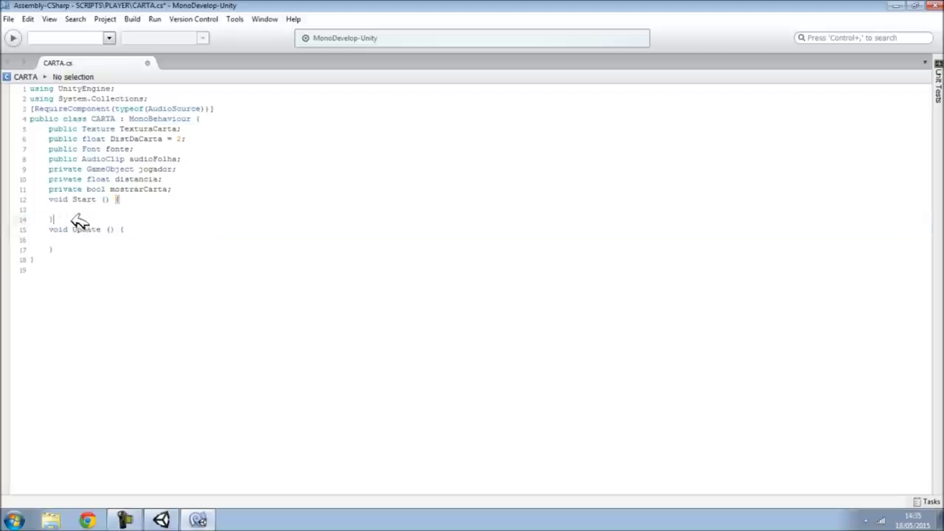
{"action": "left_click", "coordinate": [68, 209]}
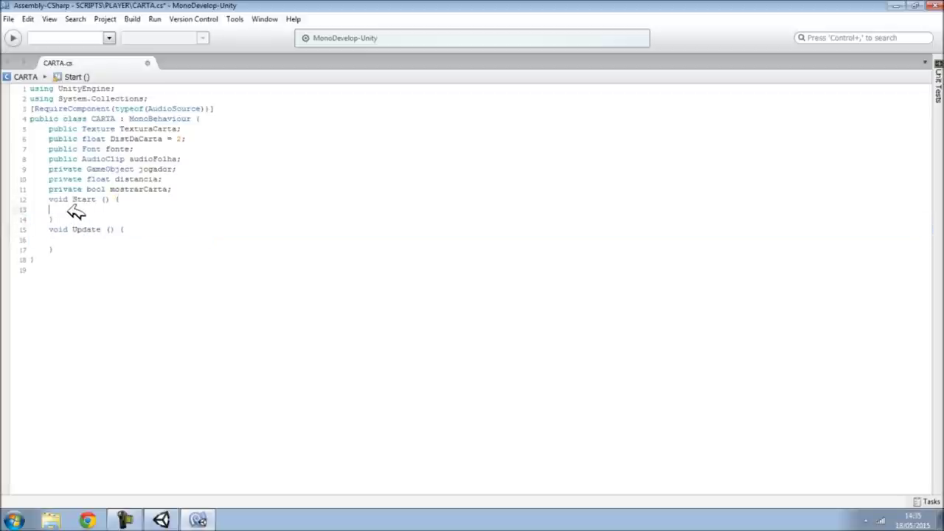
{"action": "type", "text": "jogador = "}
{"action": "type", "text": "Gam"}
{"action": "key", "text": "Return"}
{"action": "type", "text": ".fin"}
{"action": "key", "text": "Down"}
{"action": "key", "text": "Down"}
{"action": "key", "text": "Down"}
{"action": "key", "text": "Down"}
{"action": "key", "text": "Return"}
{"action": "type", "text": "(\"Player\");"}
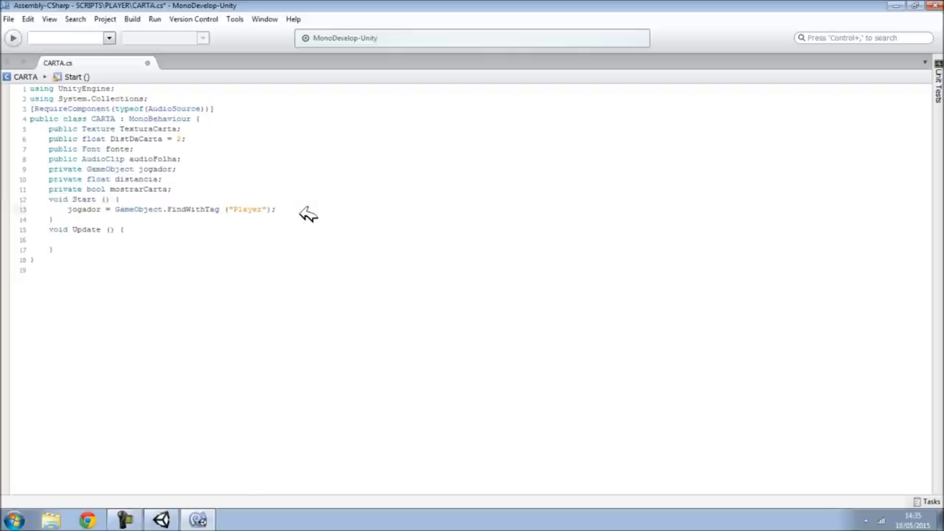
Add 'mostrarCarta = false;' on a new line in Start.
{"action": "double_click", "coordinate": [134, 180]}
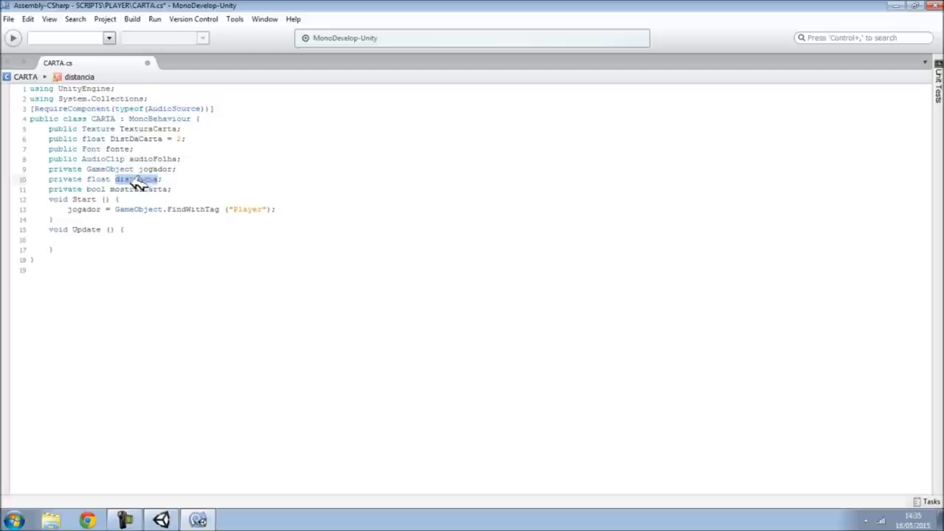
{"action": "double_click", "coordinate": [136, 189]}
{"action": "left_click", "coordinate": [295, 209]}
{"action": "key", "text": "Return"}
{"action": "type", "text": "mostrarCarta "}
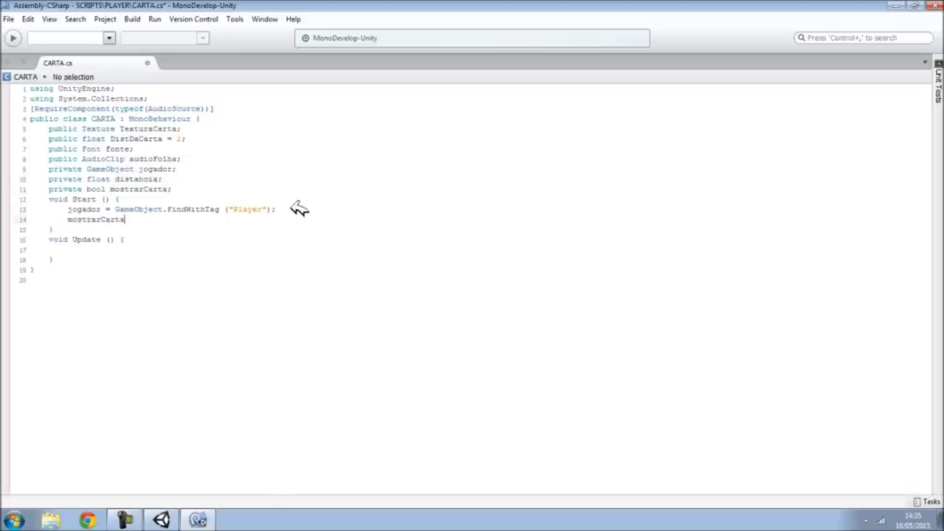
{"action": "type", "text": "= false;"}
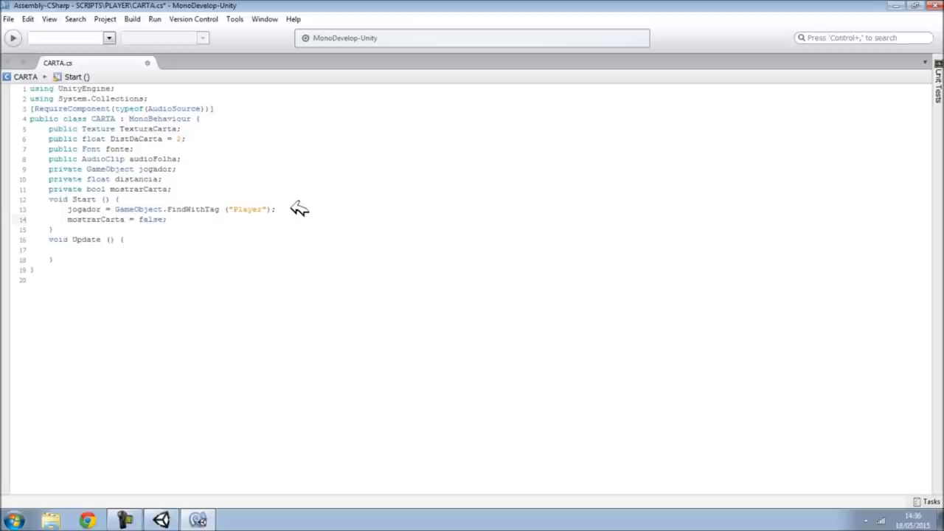
{"action": "left_click", "coordinate": [122, 228]}
{"action": "left_click", "coordinate": [78, 249]}
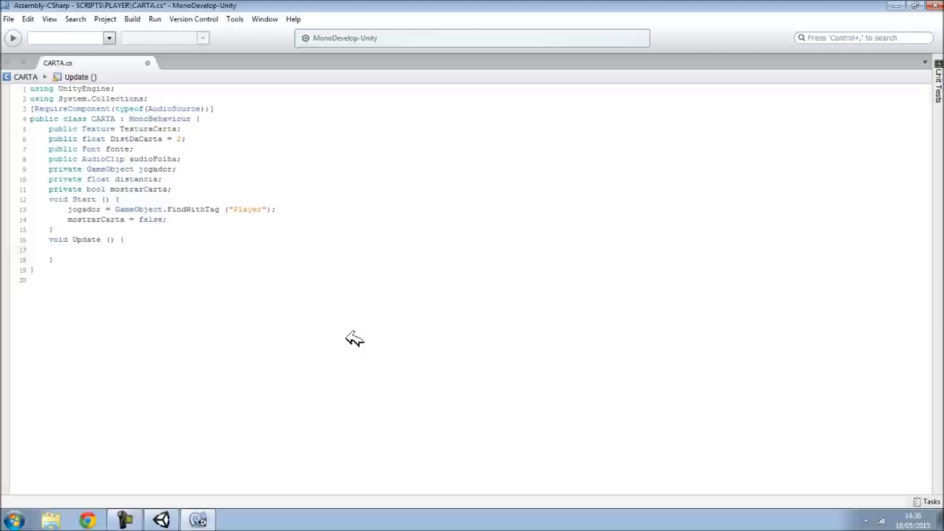
In Update, set distancia = Vector3.Distance(transform.position, jogador.transform.position).
{"action": "type", "text": "distancia"}
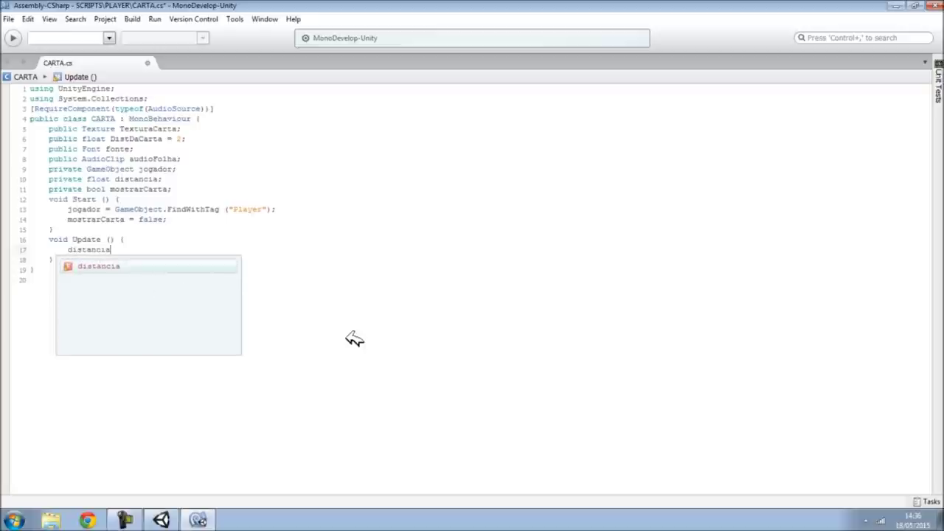
{"action": "type", "text": " = Ve"}
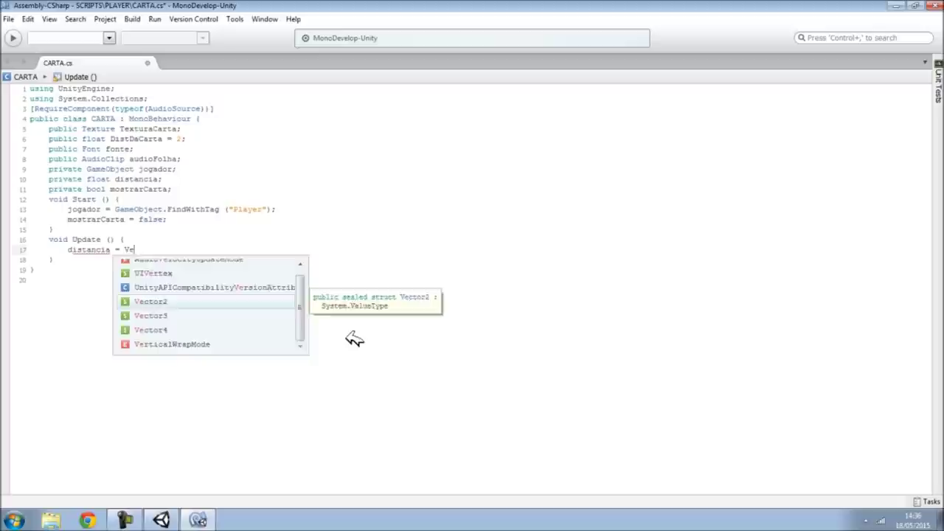
{"action": "type", "text": "c"}
{"action": "key", "text": "Down"}
{"action": "key", "text": "Return"}
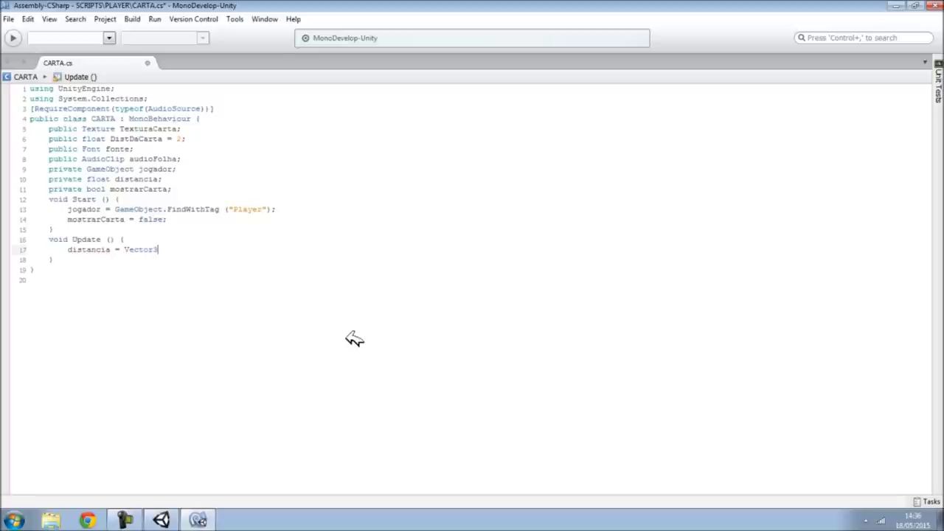
{"action": "type", "text": ".Distance"}
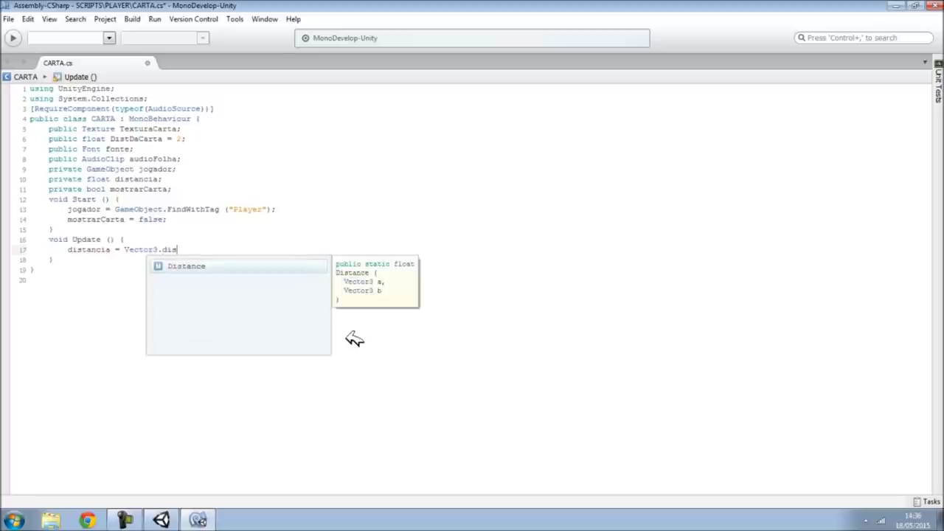
{"action": "type", "text": "("}
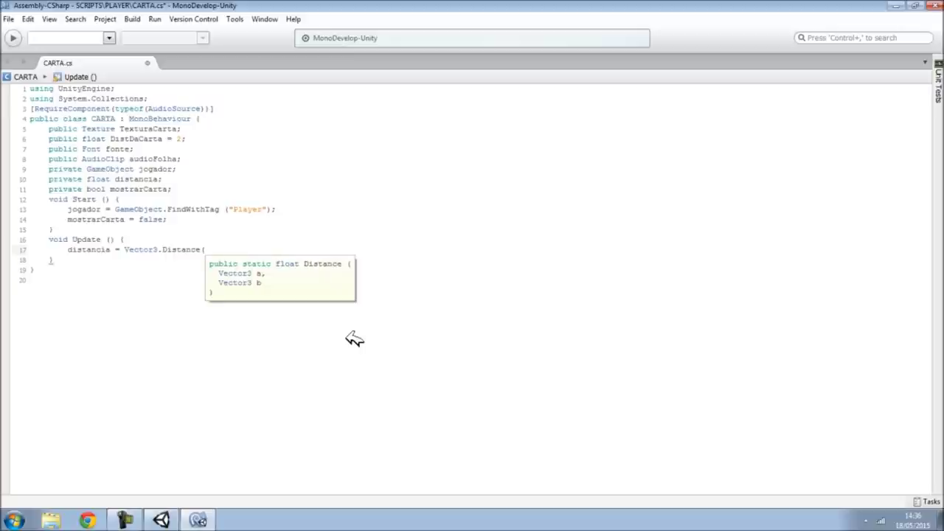
{"action": "type", "text": "transform.pos"}
{"action": "key", "text": "Return"}
{"action": "type", "text": ",jogador."}
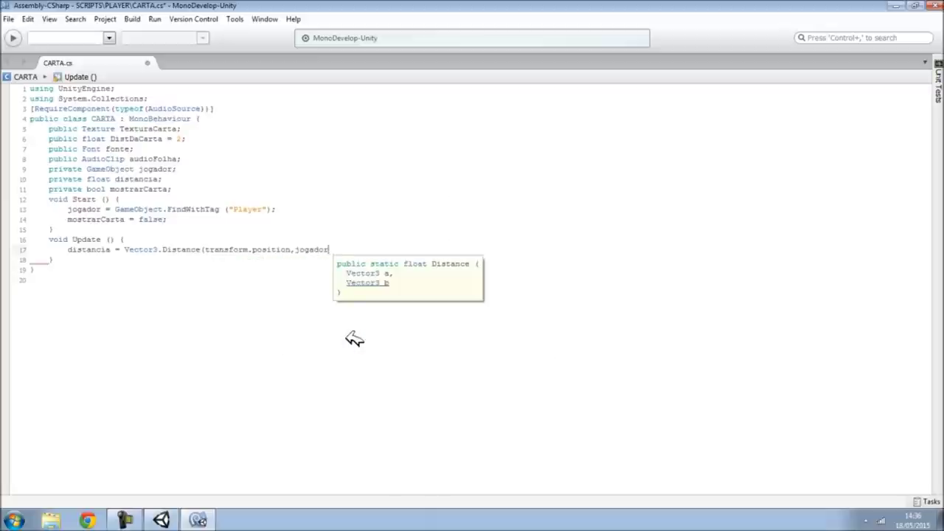
{"action": "type", "text": "transform"}
{"action": "type", "text": ".po"}
{"action": "key", "text": "Return"}
{"action": "type", "text": ");"}
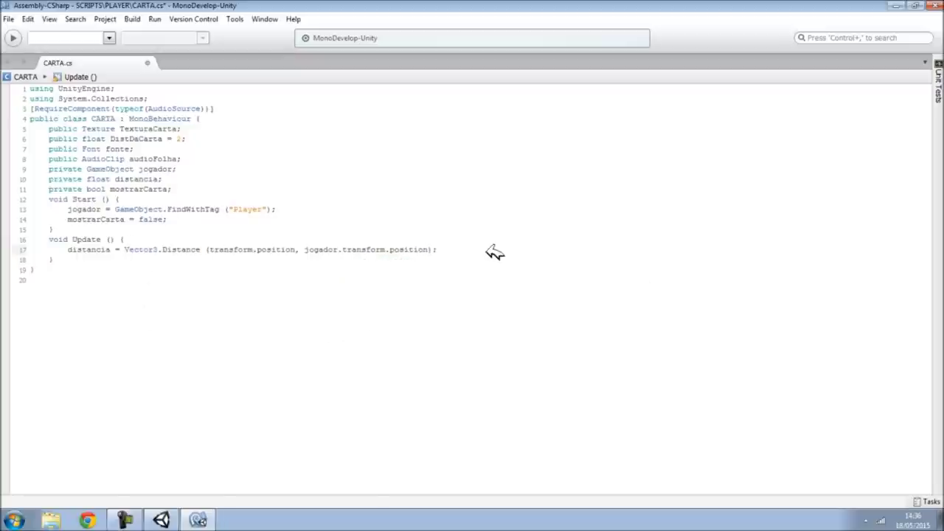
{"action": "key", "text": "Return"}
Begin an if checking distancia against DistDaCarta and Input.GetKeyDown("e").
{"action": "type", "text": "if("}
{"action": "type", "text": "distancia <="}
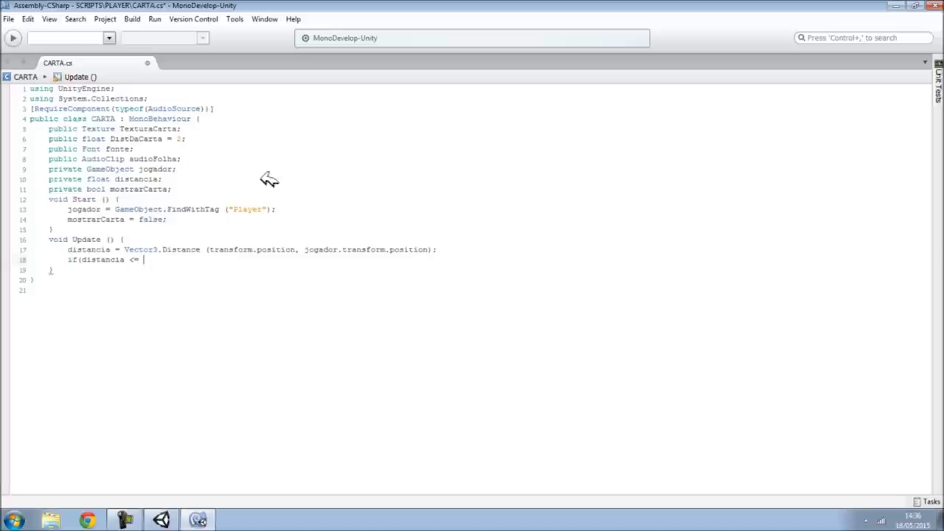
{"action": "double_click", "coordinate": [152, 138]}
{"action": "key", "text": "ctrl+c"}
{"action": "left_click", "coordinate": [171, 260]}
{"action": "key", "text": "ctrl+v"}
Complete the if condition with Input.GetKeyDown("e") and open its body.
{"action": "type", "text": "Input"}
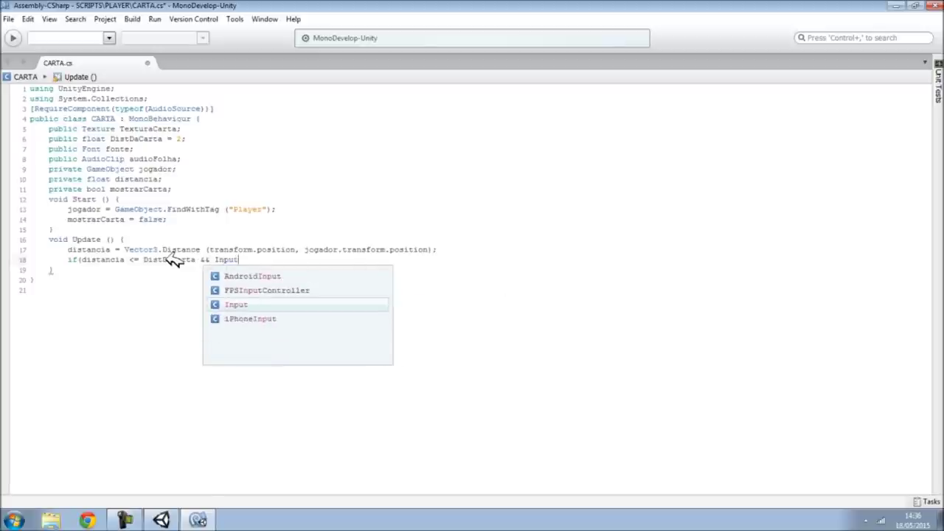
{"action": "type", "text": ".GetKeyDown(\"e"}
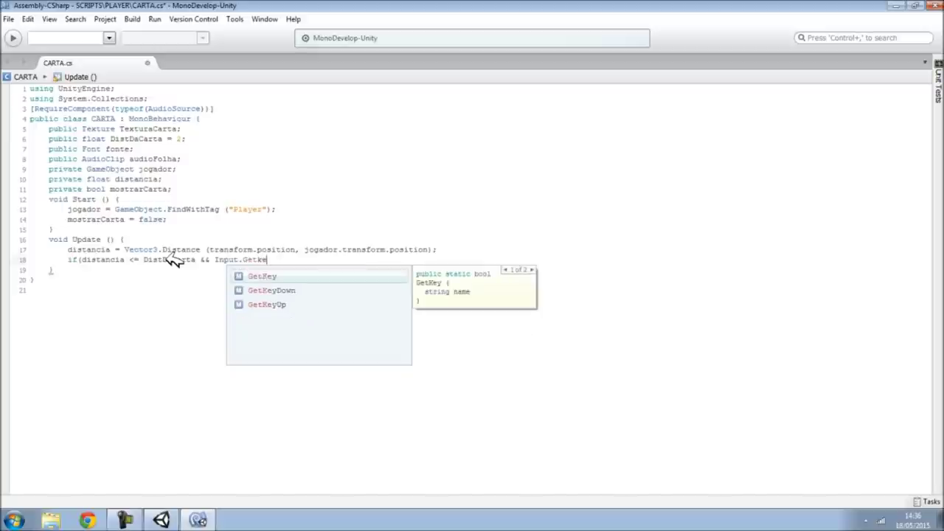
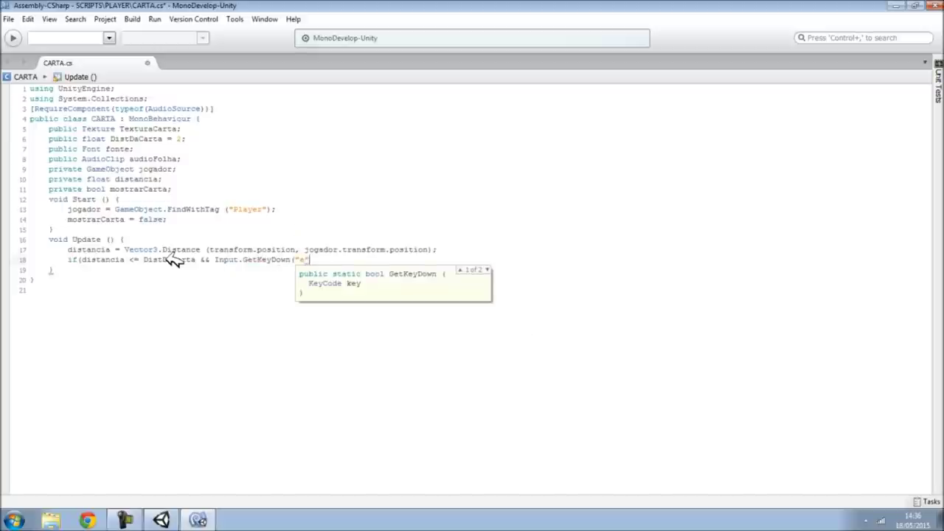
Begin an if checking distancia against DistDaCarta and Input.GetKeyDown("e").
Complete the if condition with Input.GetKeyDown("e") and open its body.
{"action": "type", "text": "\")){"}
{"action": "key", "text": "Return"}
{"action": "key", "text": "Return"}
{"action": "key", "text": "Tab"}
{"action": "key", "text": "Up"}
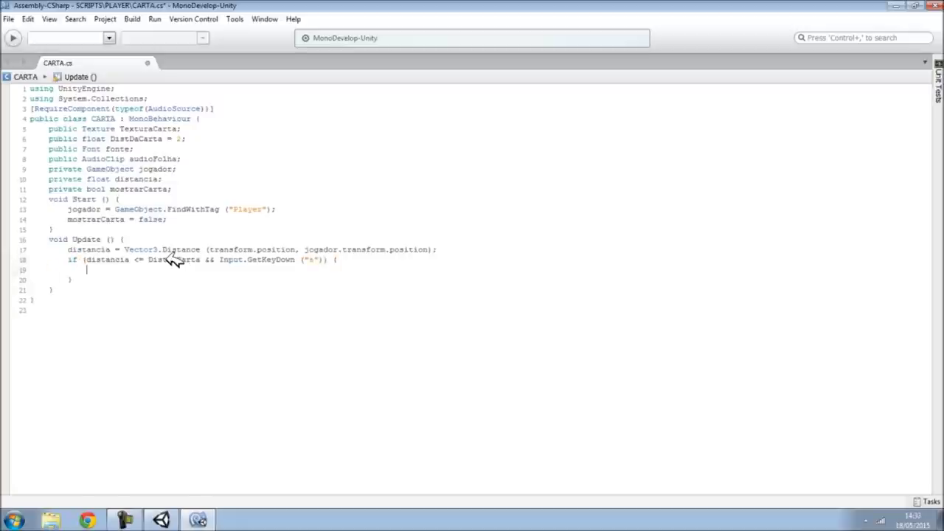
Add a GetComponent<AudioSource>().PlayOneShot call inside the if body.
{"action": "type", "text": "Getcom"}
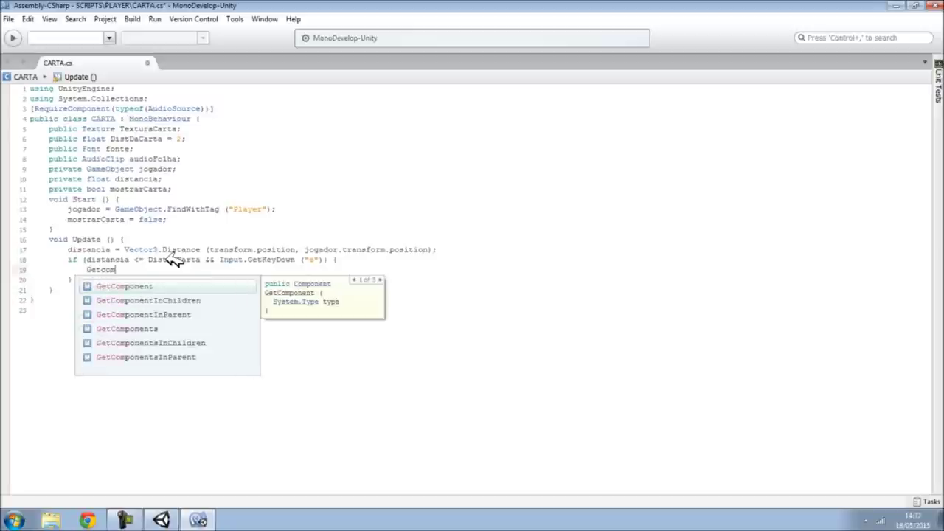
{"action": "key", "text": "Return"}
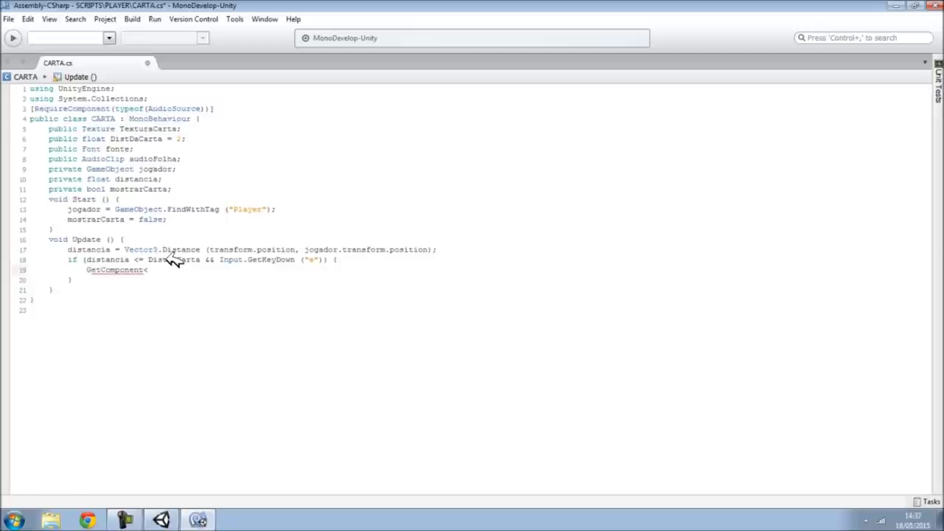
{"action": "double_click", "coordinate": [174, 109]}
{"action": "key", "text": "ctrl+c"}
{"action": "left_click", "coordinate": [172, 270]}
{"action": "key", "text": "ctrl+v"}
{"action": "type", "text": ">().Play"}
{"action": "key", "text": "Down"}
{"action": "key", "text": "Down"}
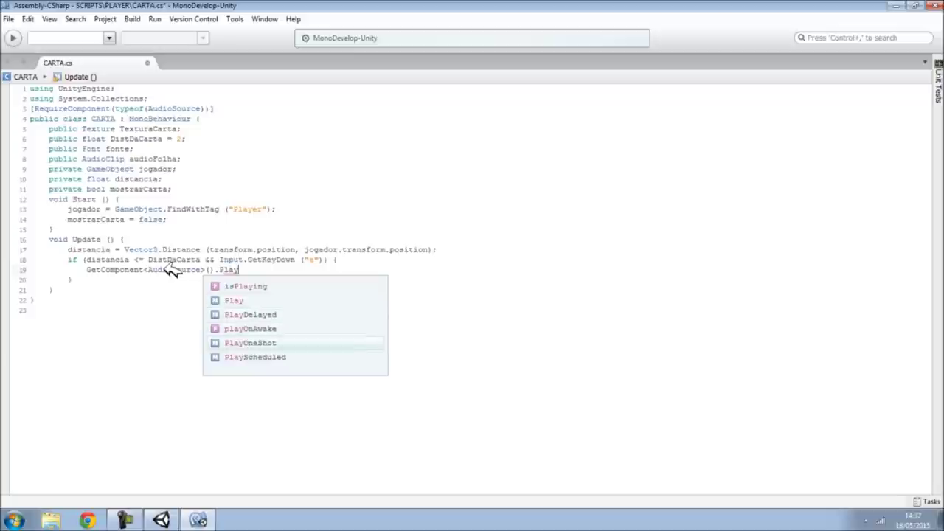
{"action": "key", "text": "Down"}
{"action": "key", "text": "Return"}
Pass audioFolha as the PlayOneShot clip argument.
{"action": "type", "text": "("}
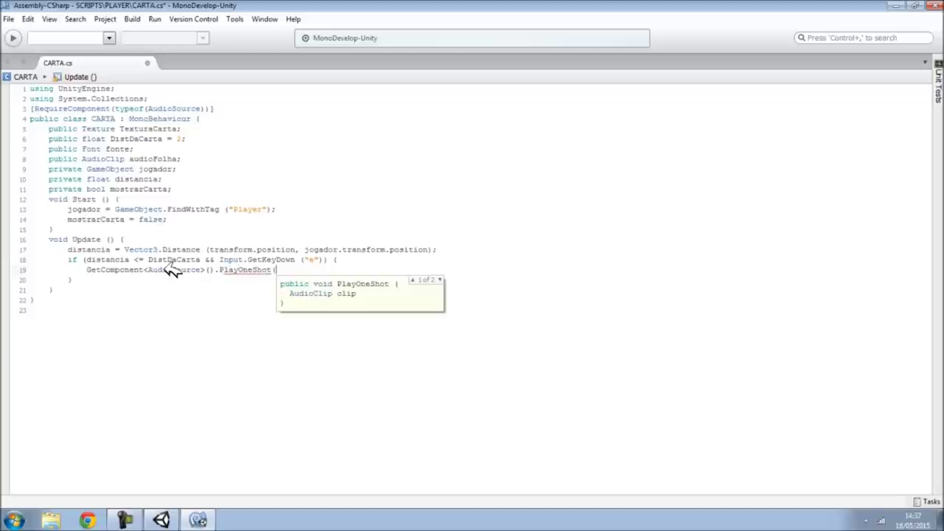
{"action": "double_click", "coordinate": [164, 159]}
{"action": "key", "text": "ctrl+c"}
{"action": "left_click", "coordinate": [303, 270]}
{"action": "key", "text": "ctrl+v"}
{"action": "type", "text": ");"}
{"action": "key", "text": "Return"}
Set mostrarCarta = true on the line after the sound call.
{"action": "double_click", "coordinate": [134, 189]}
{"action": "key", "text": "ctrl+c"}
{"action": "left_click", "coordinate": [107, 281]}
{"action": "key", "text": "ctrl+v"}
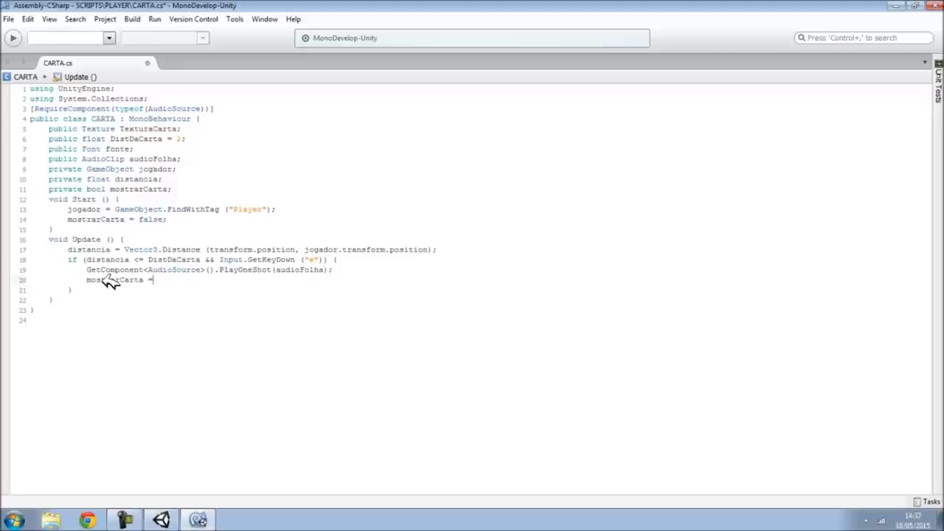
{"action": "type", "text": "true;"}
Start a new void OnGUI() method after the Update method.
{"action": "left_click", "coordinate": [63, 298]}
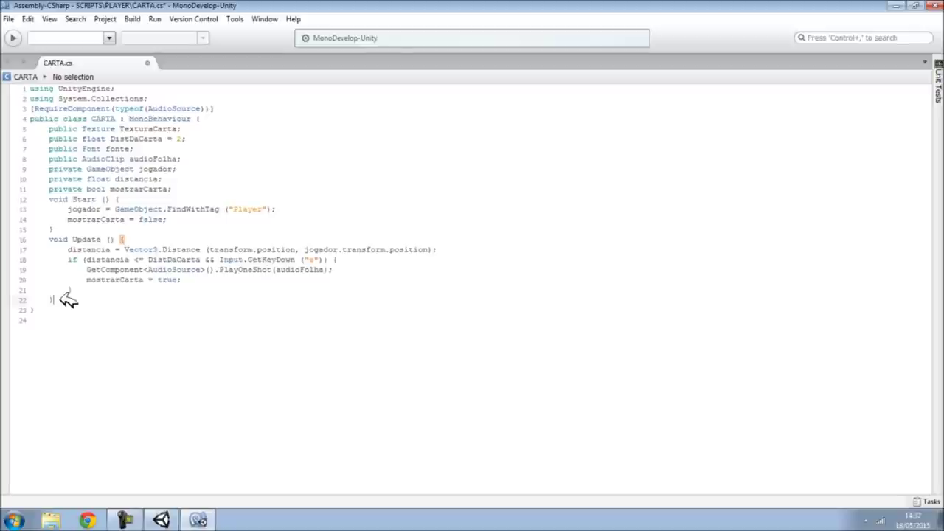
{"action": "key", "text": "Return"}
{"action": "type", "text": "void OnGUI ("}
{"action": "type", "text": "){"}
Set GUI.skin.font = fonte in OnGUI.
{"action": "key", "text": "Return"}
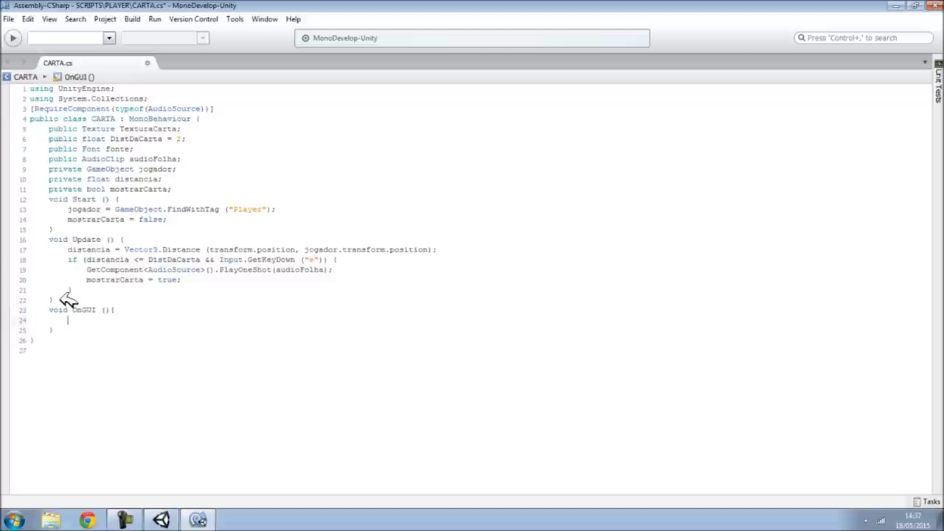
{"action": "type", "text": "GUI.skin."}
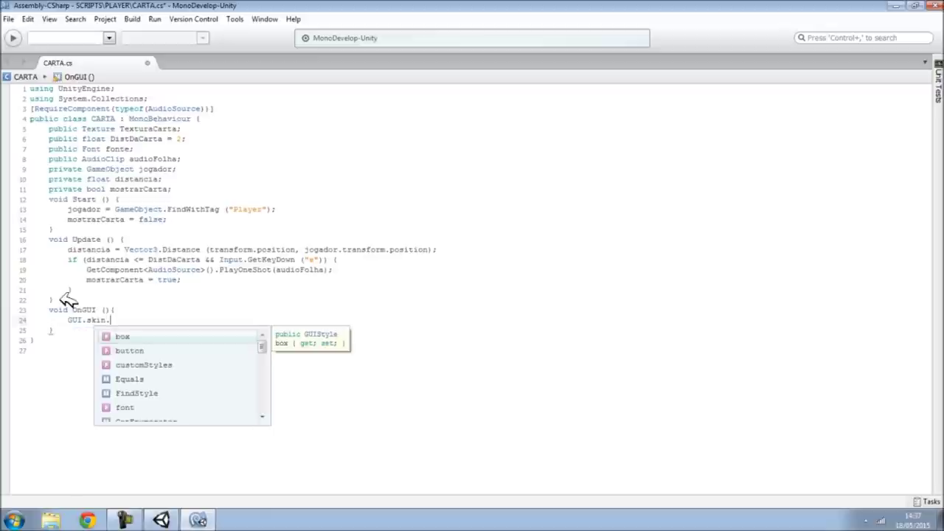
{"action": "type", "text": "font"}
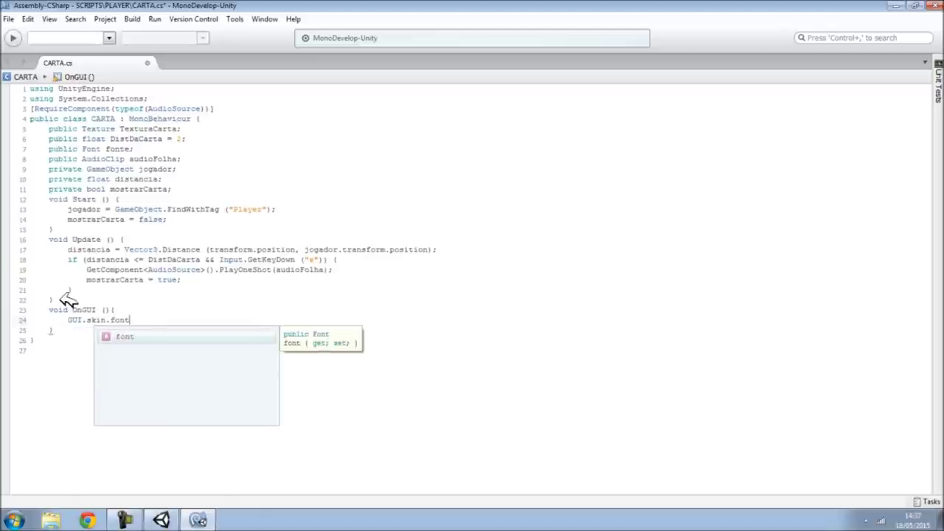
{"action": "type", "text": " ="}
{"action": "double_click", "coordinate": [116, 148]}
{"action": "key", "text": "ctrl+c"}
{"action": "left_click", "coordinate": [158, 320]}
{"action": "key", "text": "ctrl+v"}
{"action": "type", "text": ";"}
{"action": "key", "text": "Return"}
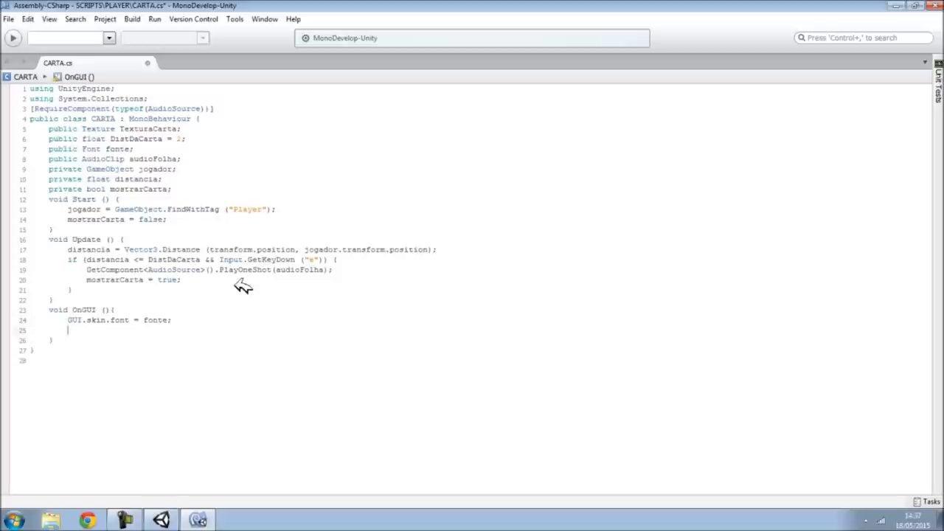
Set GUI.skin.label.fontSize from Screen.height.
{"action": "type", "text": "GUI.skins"}
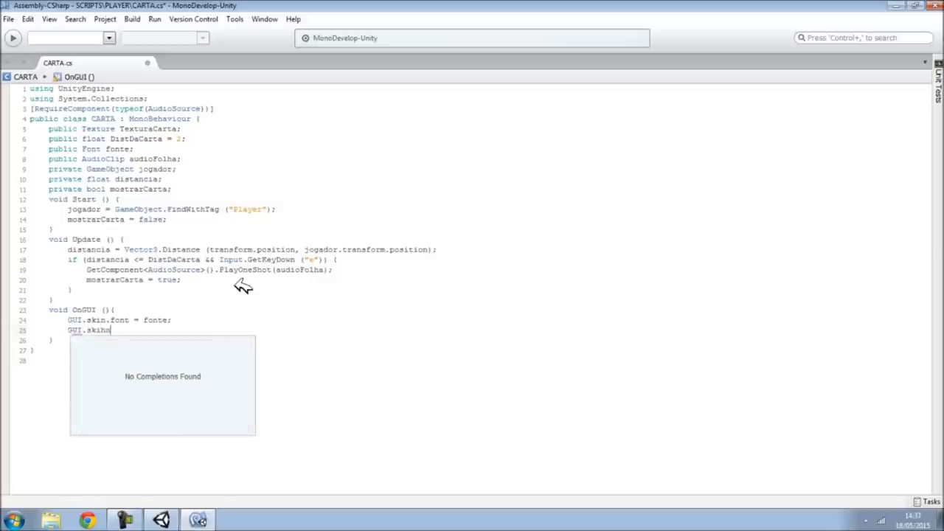
{"action": "key", "text": "BackSpace"}
{"action": "key", "text": "BackSpace"}
{"action": "key", "text": "BackSpace"}
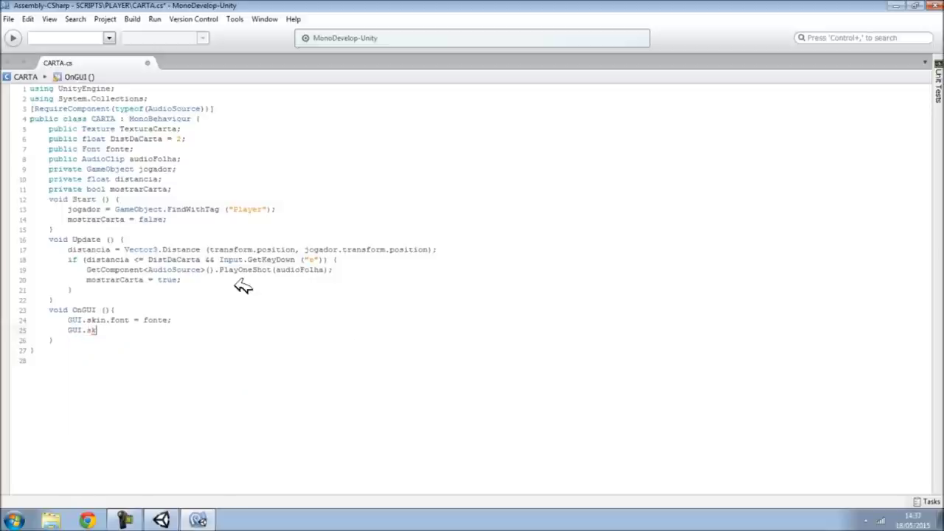
{"action": "type", "text": "in"}
{"action": "type", "text": ".labe"}
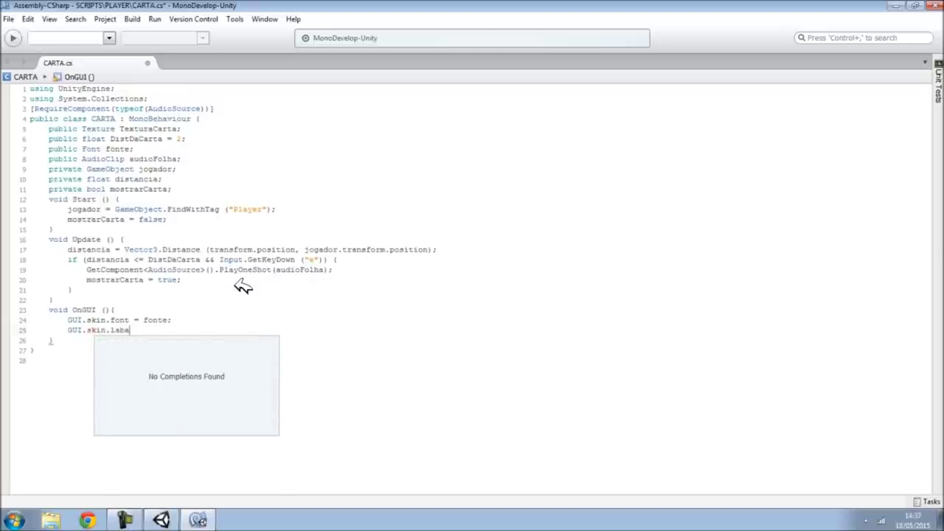
{"action": "type", "text": "l."}
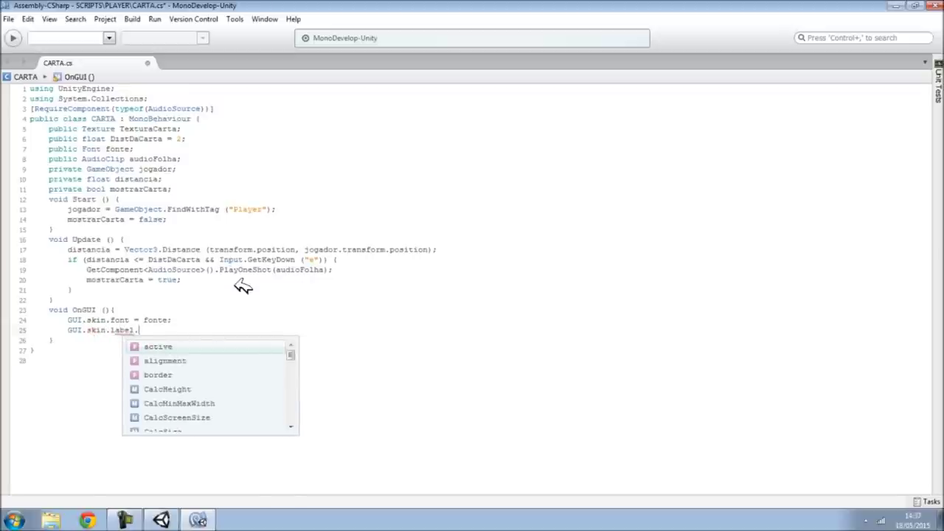
{"action": "type", "text": "fontS"}
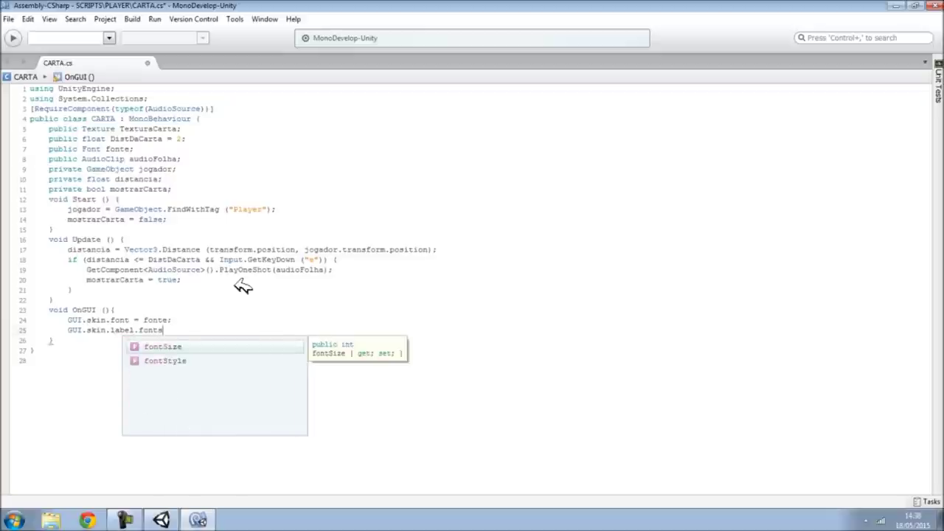
{"action": "key", "text": "Return"}
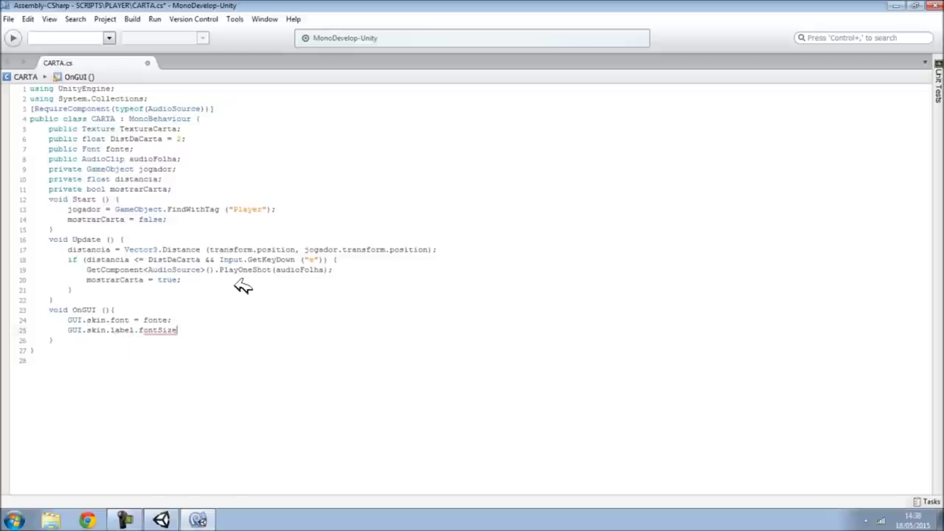
{"action": "type", "text": " = Screen.he"}
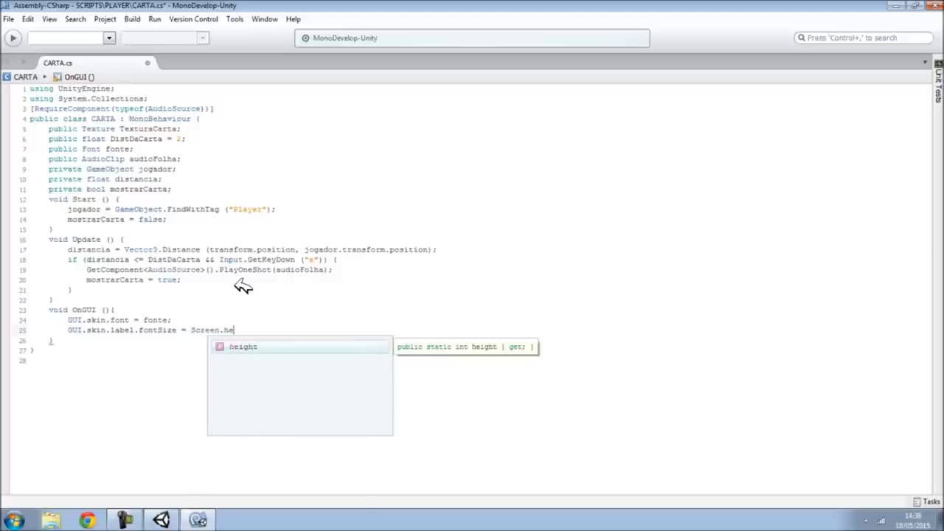
{"action": "key", "text": "Return"}
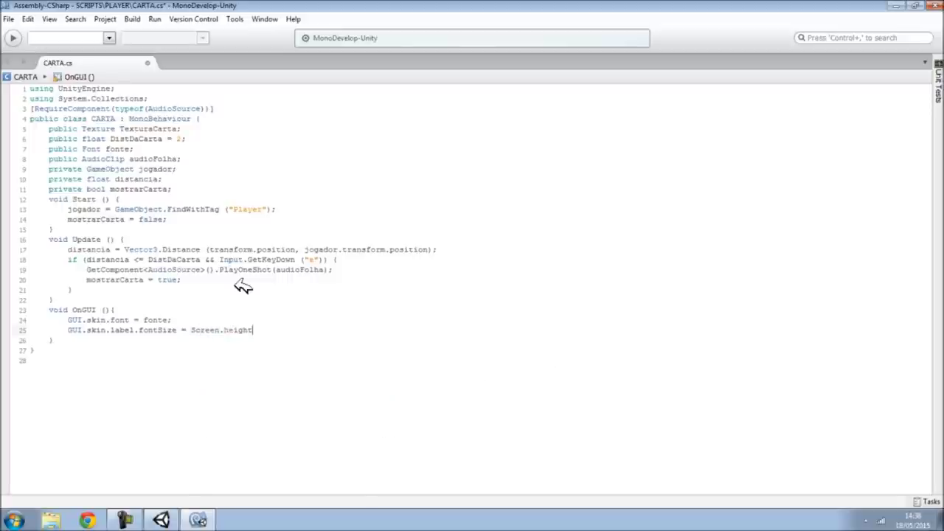
{"action": "type", "text": "10"}
{"action": "type", "text": ";"}
Add an if (distancia <= DistDaCarta) block and begin a GUI.Label call inside it.
{"action": "key", "text": "Return"}
{"action": "type", "text": "if("}
{"action": "double_click", "coordinate": [104, 249]}
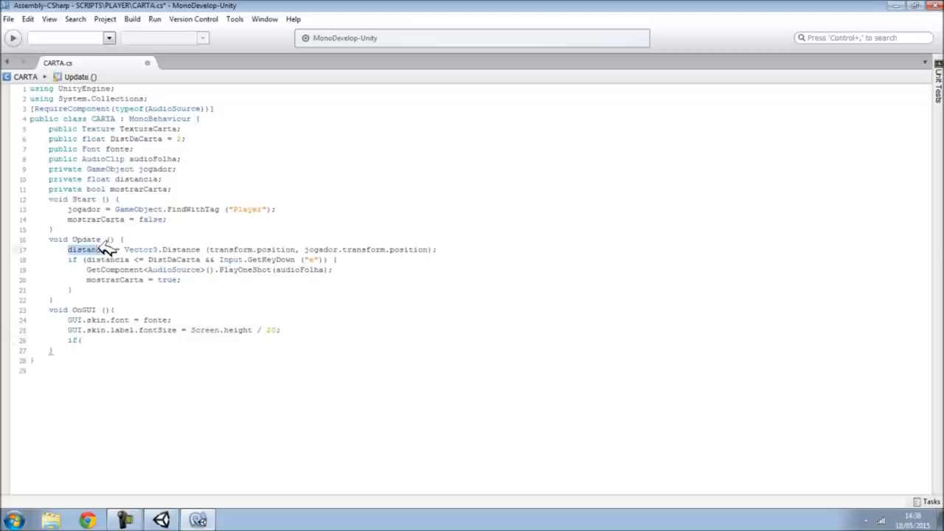
{"action": "key", "text": "ctrl+c"}
{"action": "left_click", "coordinate": [120, 340]}
{"action": "key", "text": "ctrl+v"}
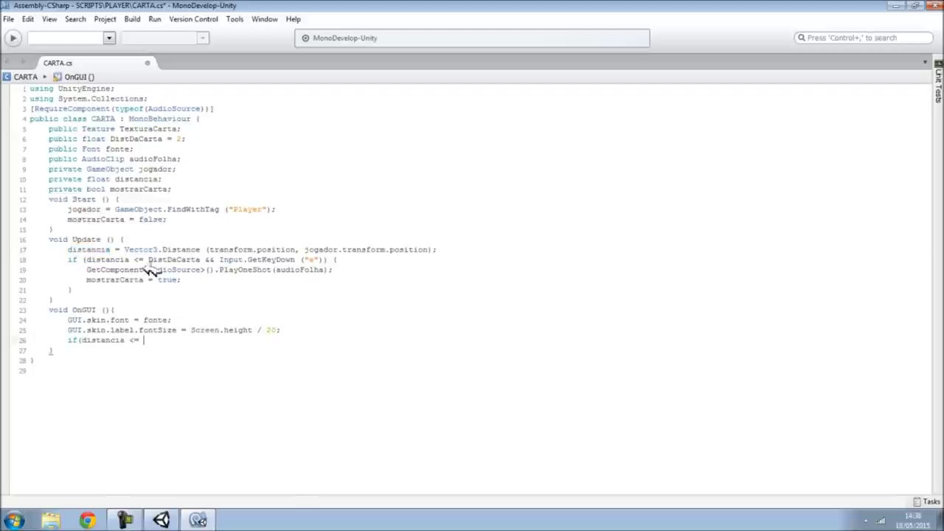
{"action": "double_click", "coordinate": [148, 139]}
{"action": "key", "text": "ctrl+c"}
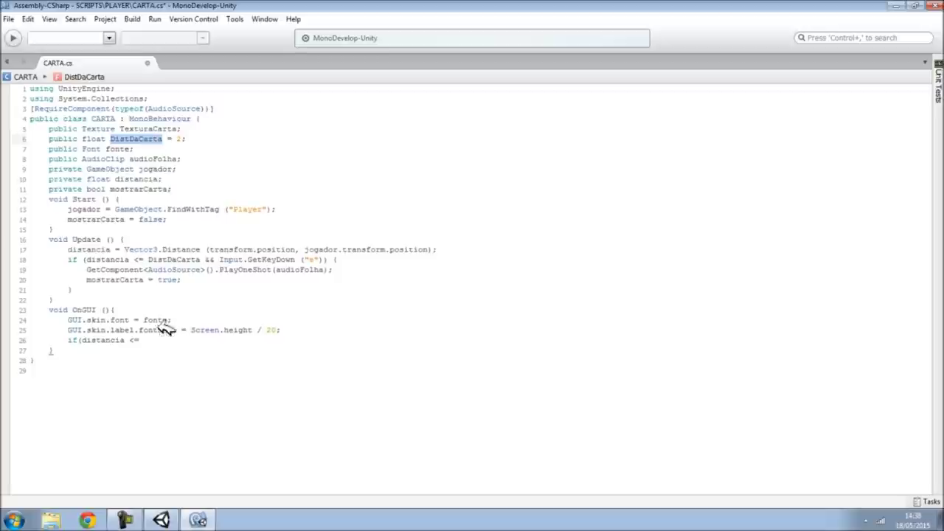
{"action": "left_click", "coordinate": [164, 340]}
{"action": "key", "text": "ctrl+v"}
{"action": "type", "text": ") {"}
{"action": "key", "text": "Return"}
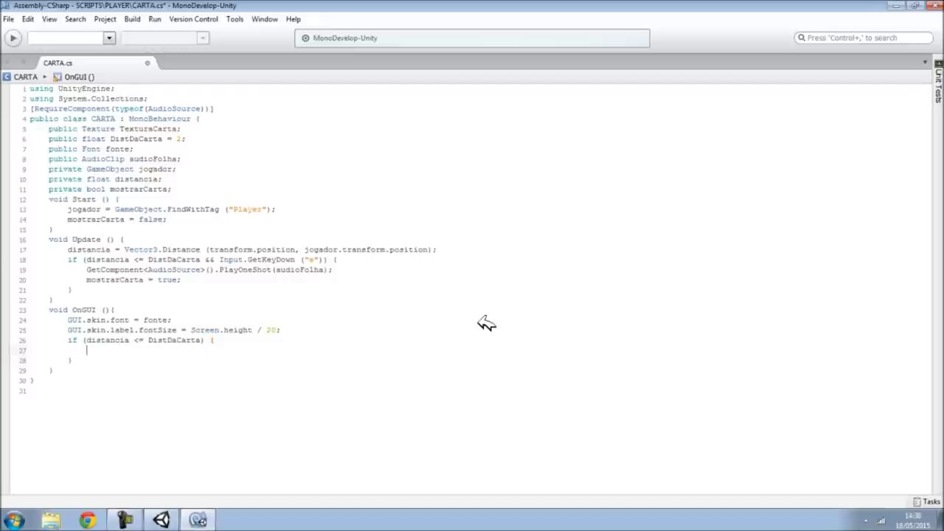
{"action": "type", "text": "GUI.Label (Ne"}
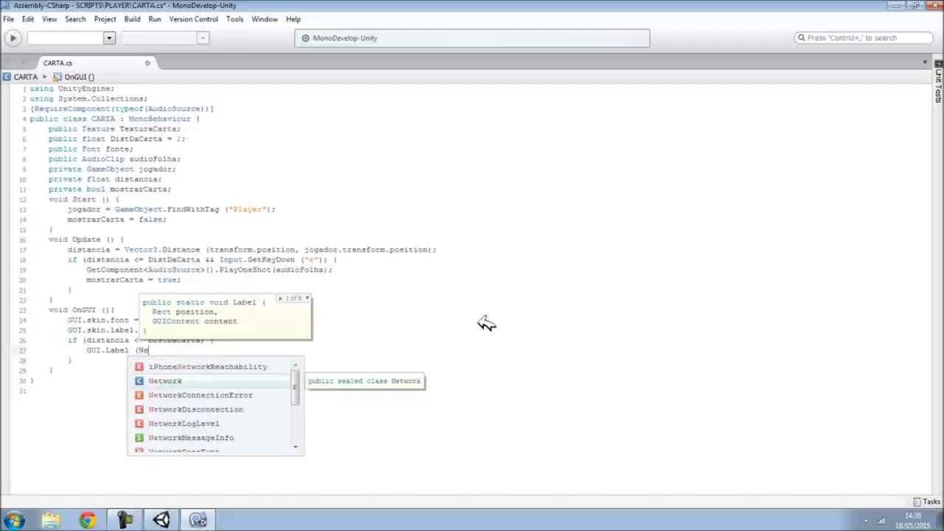
{"action": "type", "text": "("}
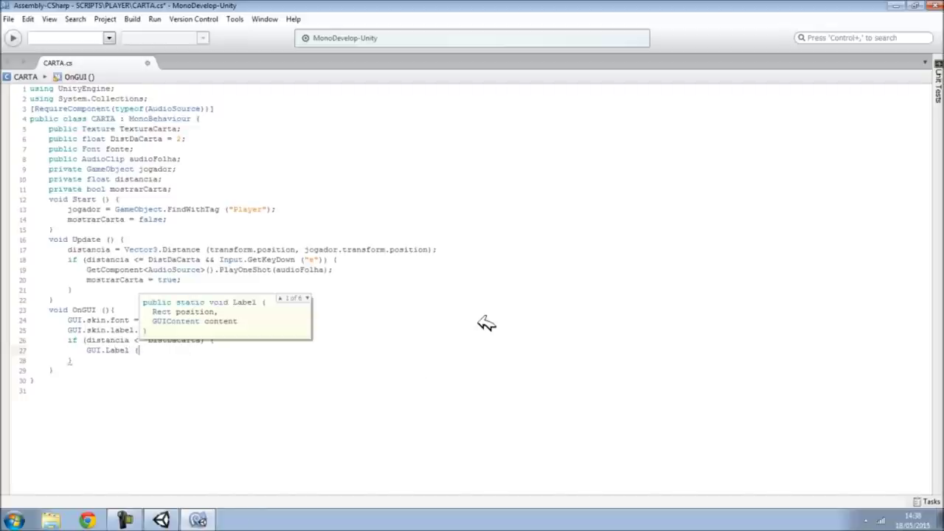
{"action": "type", "text": "new"}
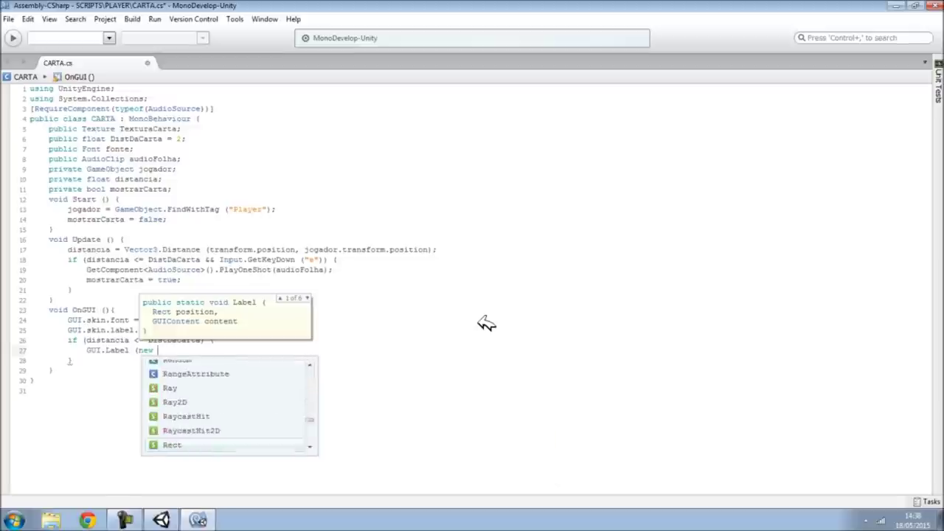
{"action": "type", "text": " Rect("}
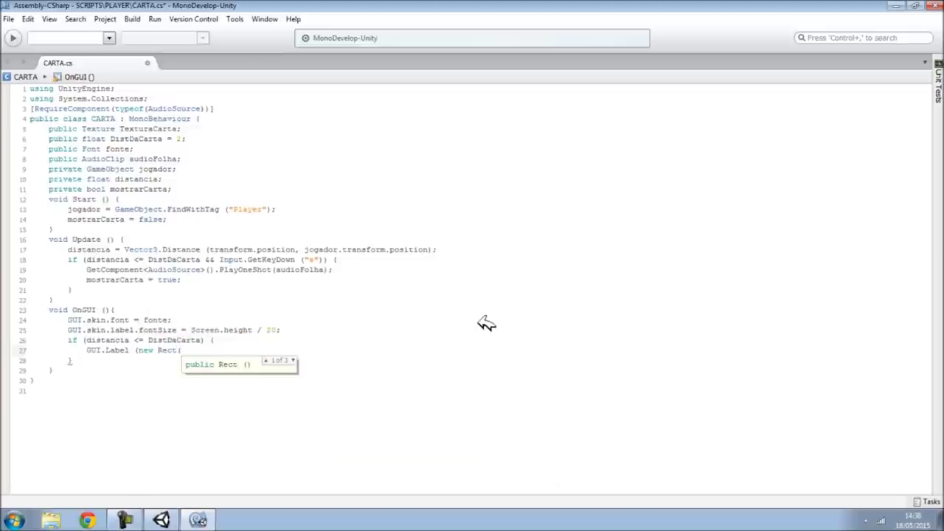
{"action": "type", "text": "Scr"}
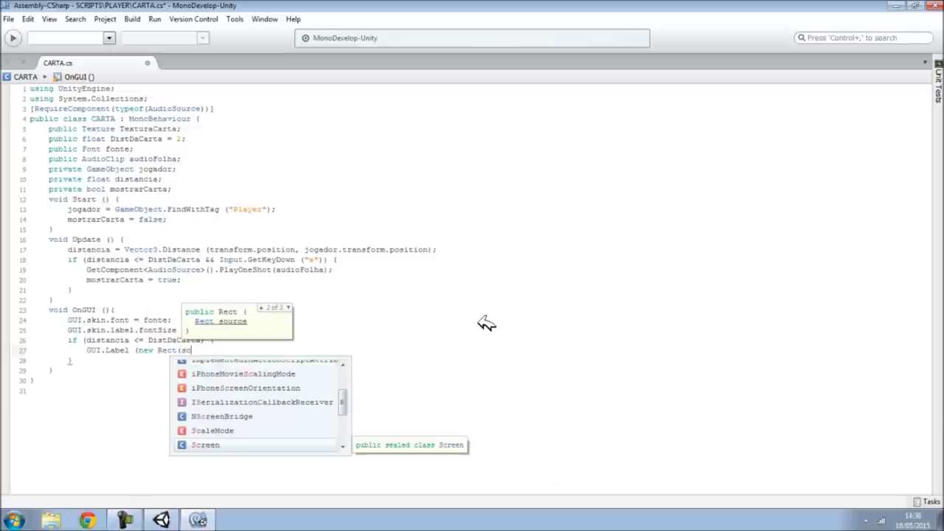
Give the label Rect an x position of Screen.width/2 minus Screen.width/8.
{"action": "key", "text": "Return"}
{"action": "type", "text": ".whi"}
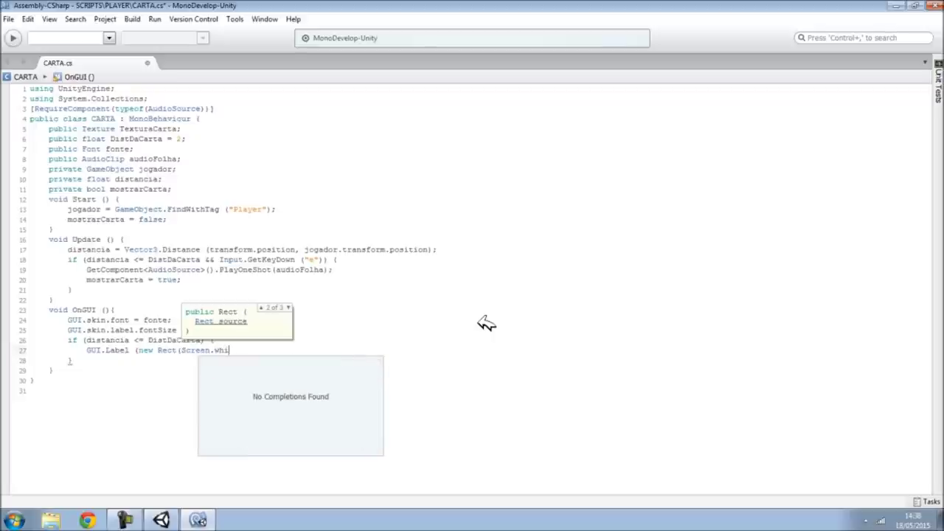
{"action": "key", "text": "BackSpace"}
{"action": "key", "text": "BackSpace"}
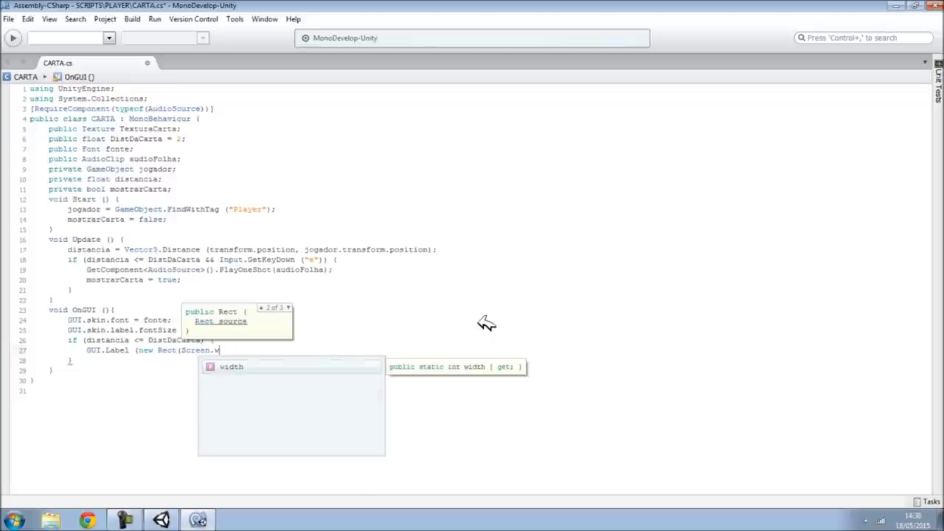
{"action": "key", "text": "Return"}
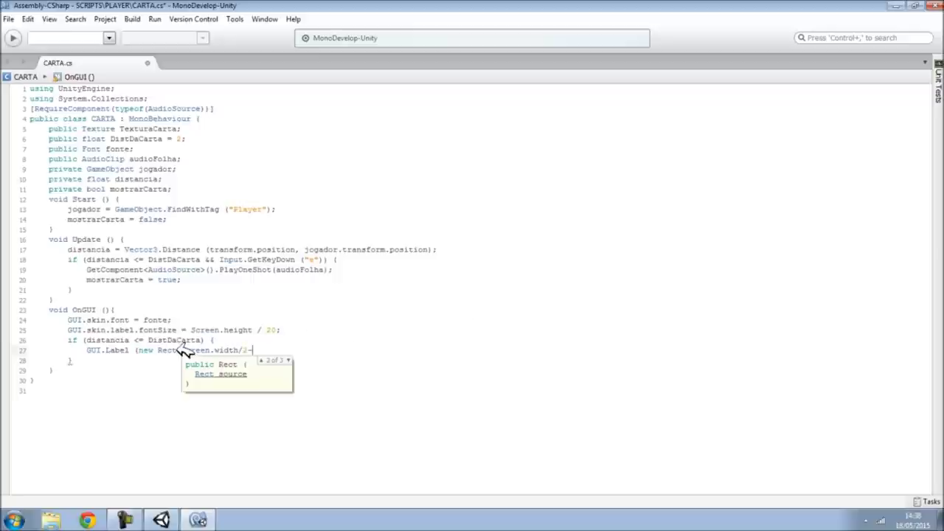
{"action": "left_click_drag", "start_coordinate": [181, 349], "coordinate": [247, 351]}
{"action": "key", "text": "ctrl+c"}
{"action": "left_click", "coordinate": [276, 353]}
{"action": "key", "text": "ctrl+v"}
{"action": "key", "text": "shift+Left"}
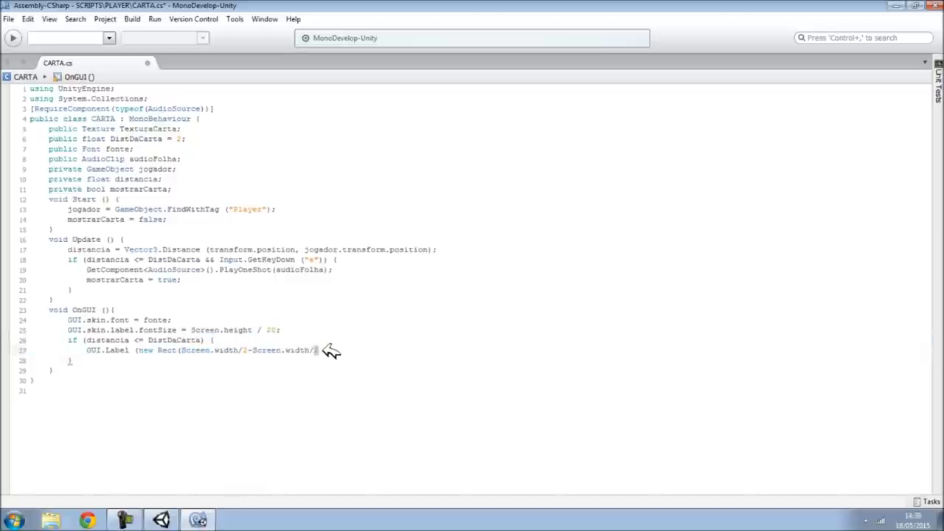
{"action": "type", "text": "8"}
{"action": "type", "text": ","}
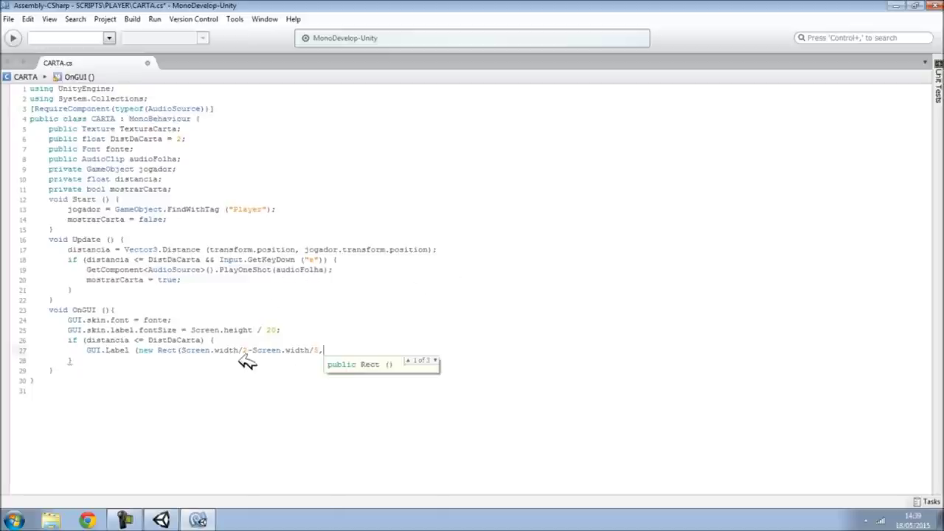
Add the y position Screen.height/2 - Screen.height/16 to the Rect.
{"action": "left_click_drag", "start_coordinate": [181, 350], "coordinate": [372, 349]}
{"action": "key", "text": "ctrl+c"}
{"action": "left_click", "coordinate": [328, 349]}
{"action": "key", "text": "ctrl+v"}
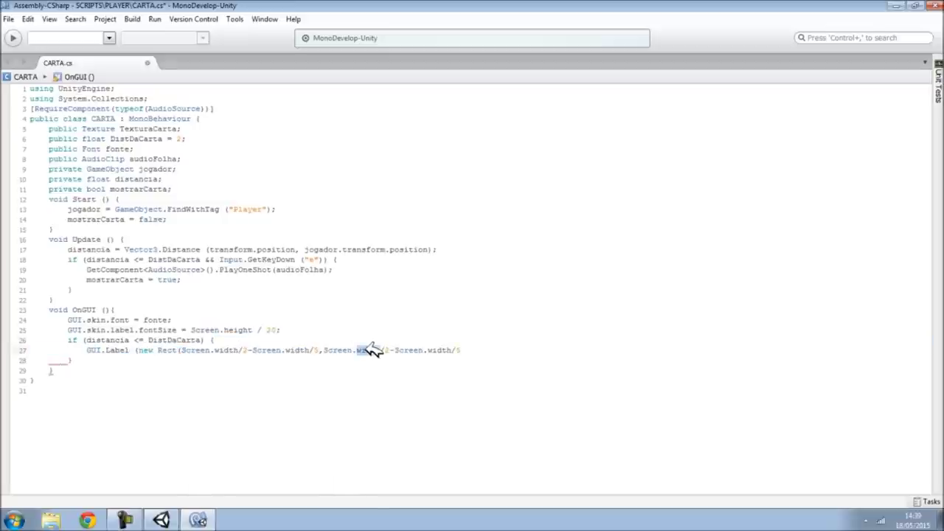
{"action": "type", "text": "he"}
{"action": "key", "text": "Return"}
{"action": "double_click", "coordinate": [375, 350]}
{"action": "double_click", "coordinate": [447, 349]}
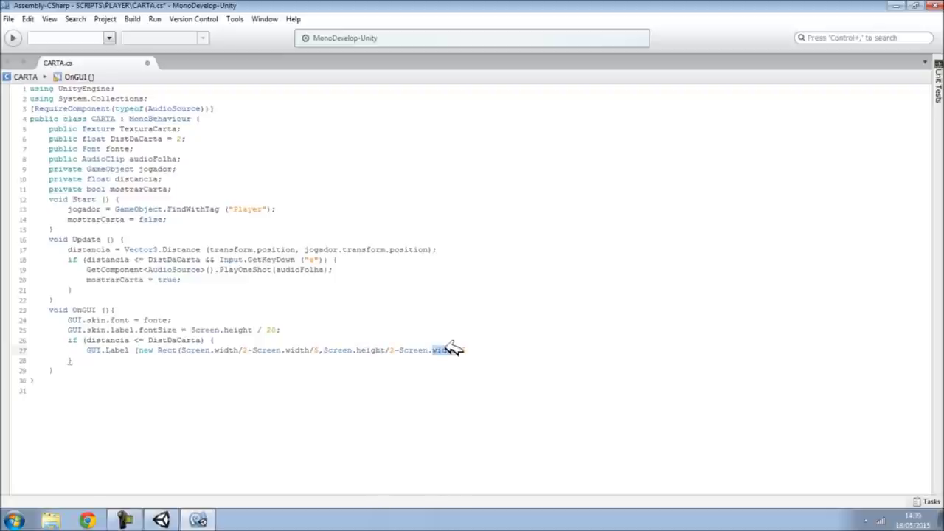
{"action": "key", "text": "ctrl+v"}
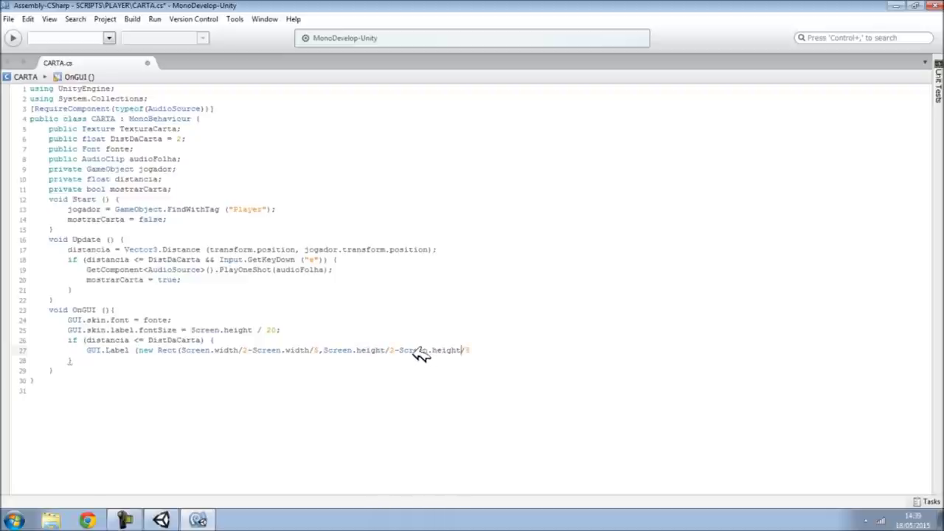
{"action": "double_click", "coordinate": [468, 349]}
{"action": "type", "text": ","}
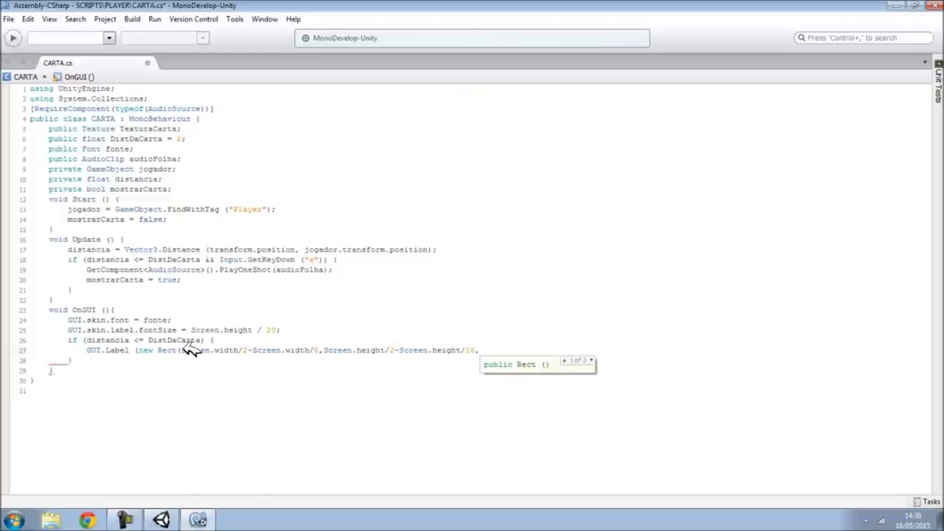
Set the Rect width to Screen.width/2.5f.
{"action": "left_click_drag", "start_coordinate": [182, 349], "coordinate": [240, 349]}
{"action": "key", "text": "ctrl+c"}
{"action": "left_click", "coordinate": [499, 348]}
{"action": "key", "text": "ctrl+v"}
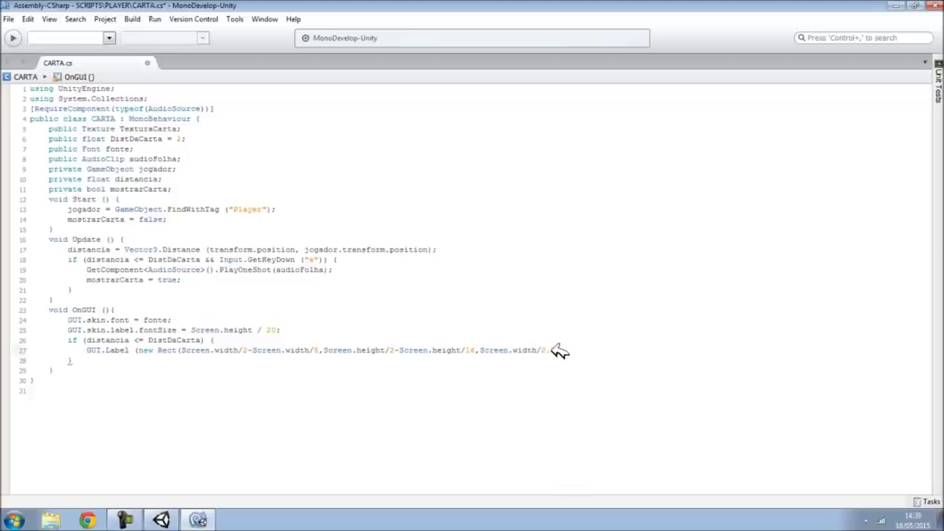
{"action": "type", "text": "f"}
{"action": "type", "text": ","}
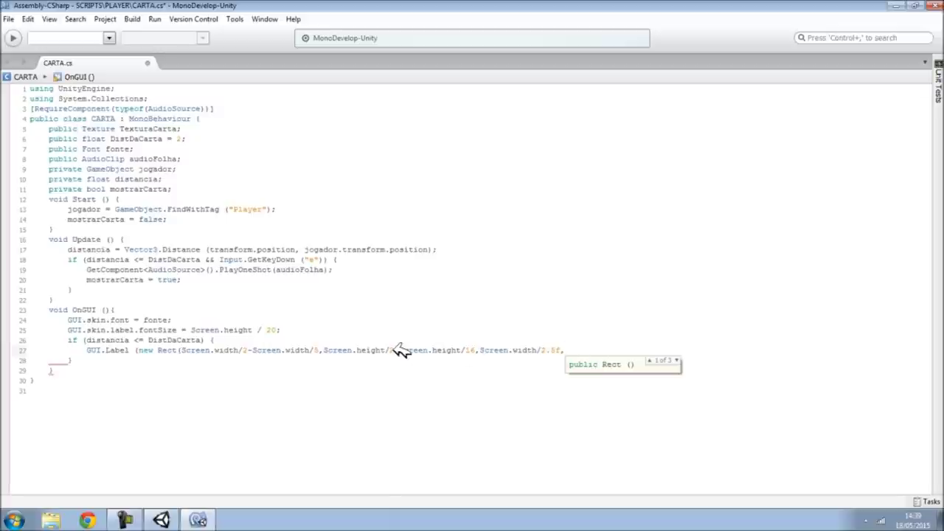
Set the Rect height to Screen.height/8.
{"action": "left_click_drag", "start_coordinate": [398, 350], "coordinate": [462, 349]}
{"action": "key", "text": "ctrl+c"}
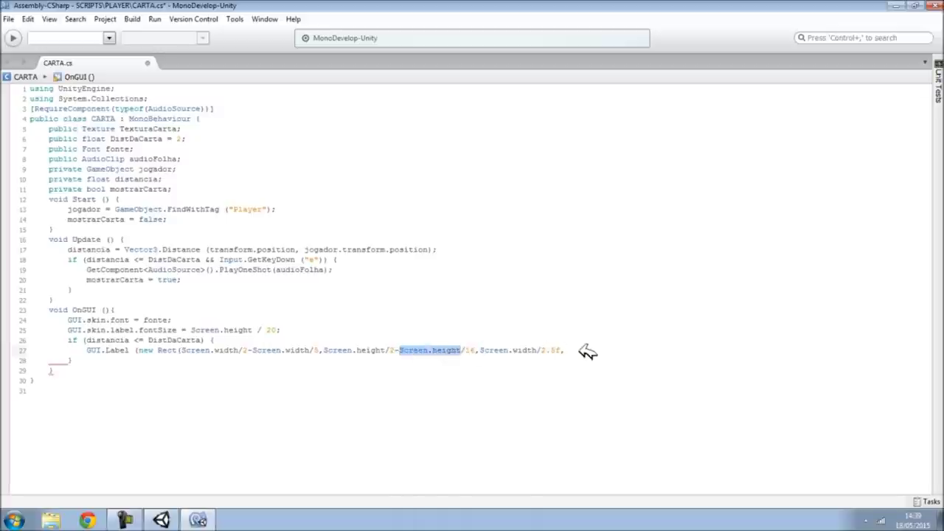
{"action": "left_click", "coordinate": [635, 350]}
{"action": "key", "text": "ctrl+v"}
{"action": "type", "text": "/"}
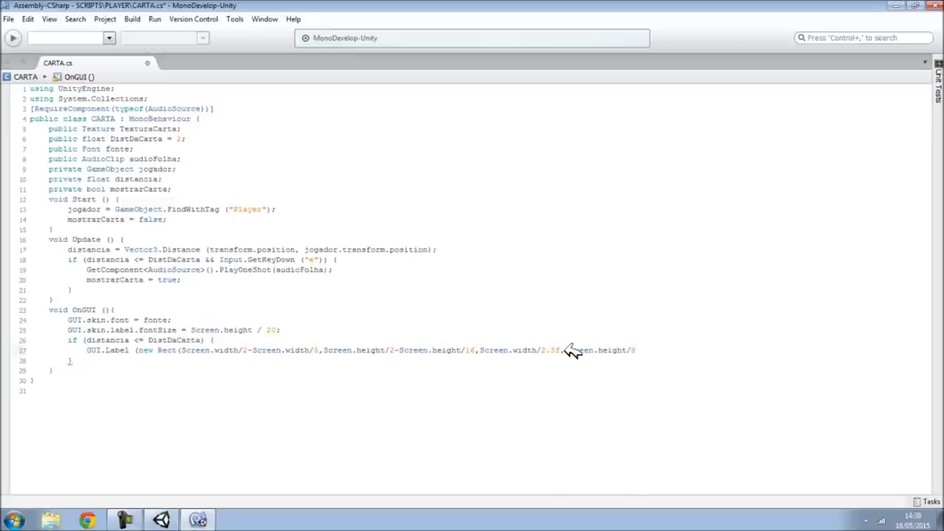
{"action": "left_click_drag", "start_coordinate": [543, 349], "coordinate": [562, 350]}
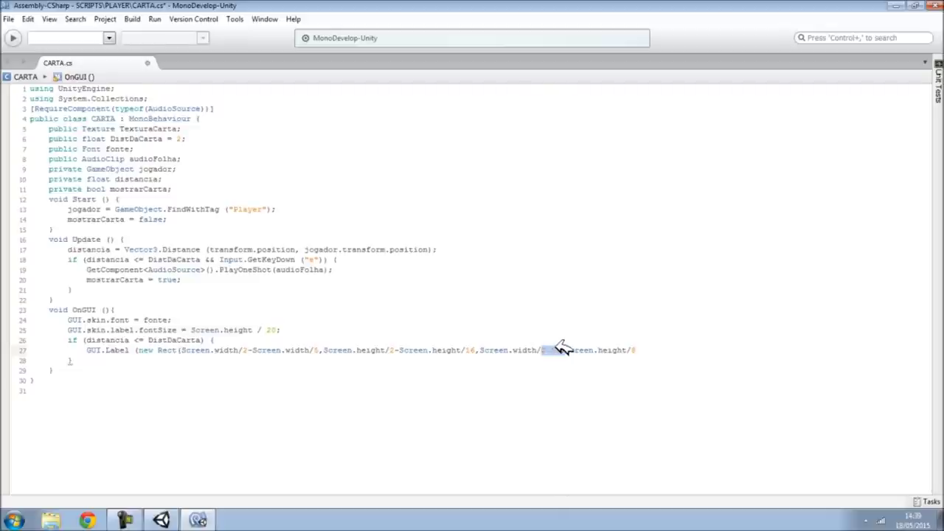
{"action": "left_click", "coordinate": [316, 350]}
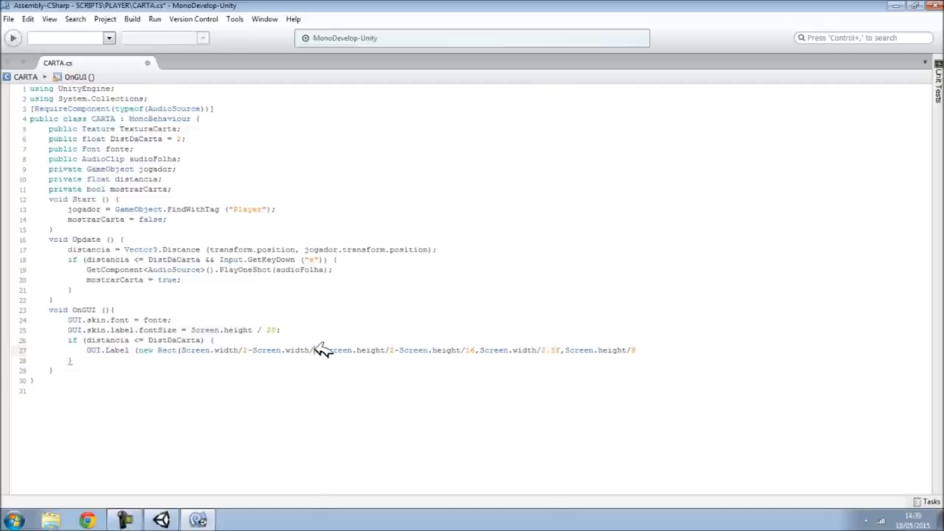
{"action": "left_click", "coordinate": [634, 350]}
{"action": "type", "text": "8"}
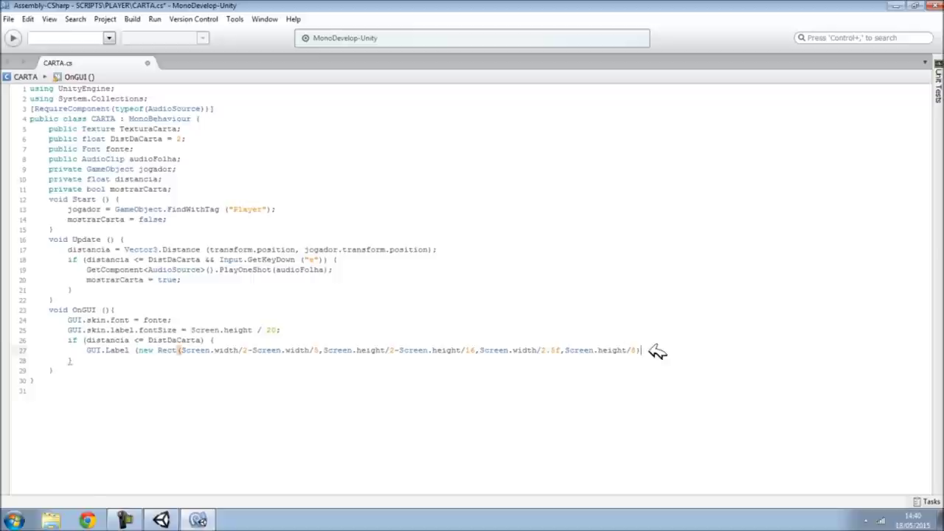
{"action": "type", "text": ",\"Aperte"}
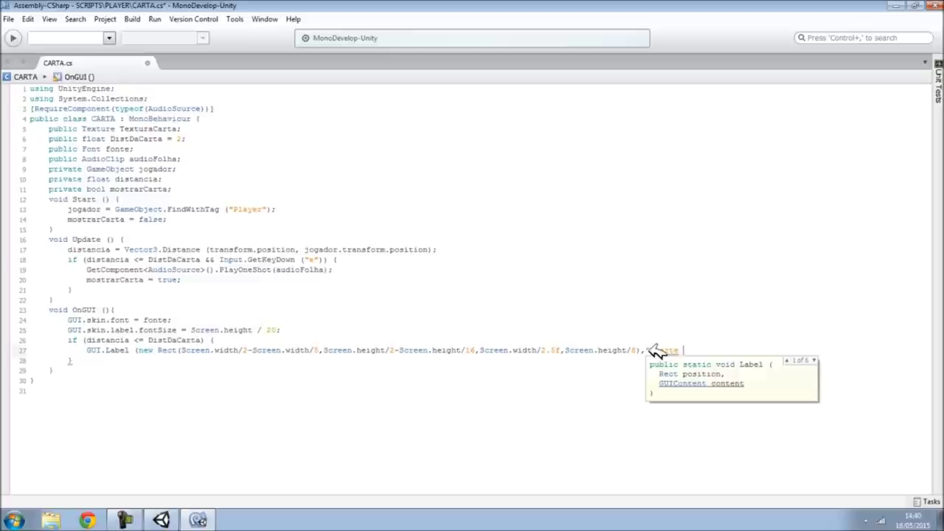
Give the label the text "Aperte ' E ' para pegar a carta" and close the call.
{"action": "type", "text": "E ' pa"}
{"action": "type", "text": "ra pec"}
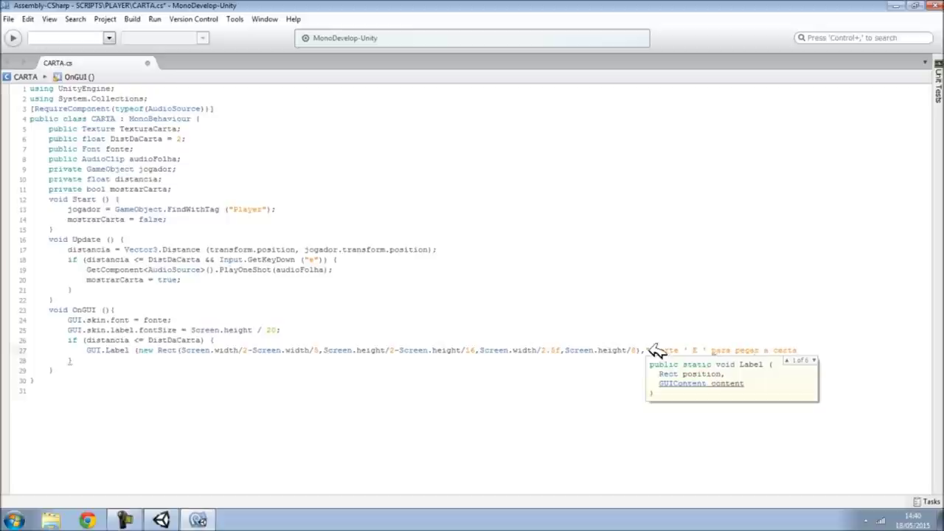
{"action": "type", "text": ")"}
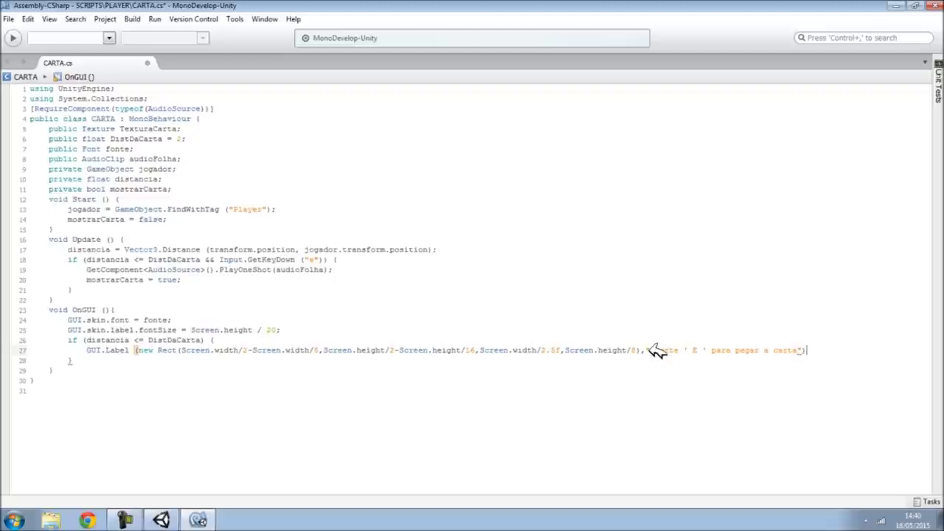
{"action": "type", "text": ";"}
{"action": "double_click", "coordinate": [176, 341]}
{"action": "left_click", "coordinate": [103, 360]}
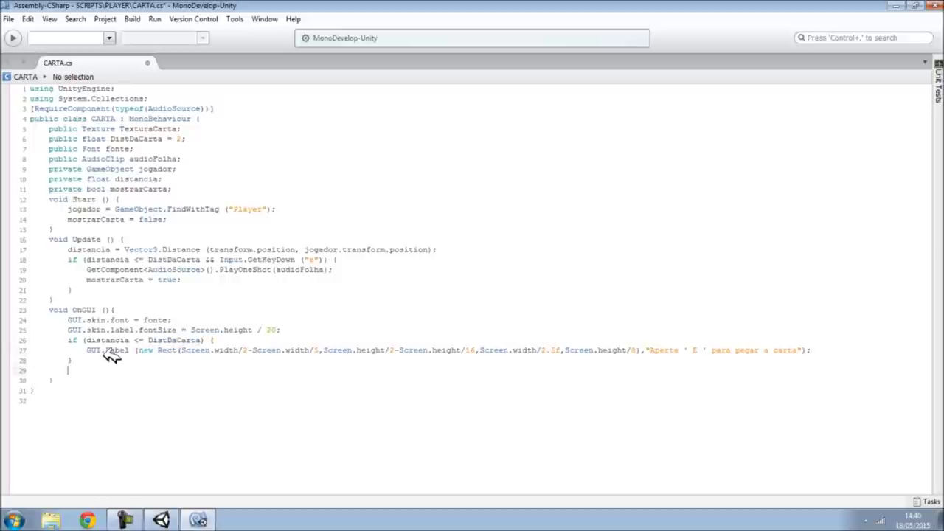
Add an empty if (mostrarCarta == true) block after the label block.
{"action": "key", "text": "Return"}
{"action": "type", "text": "if("}
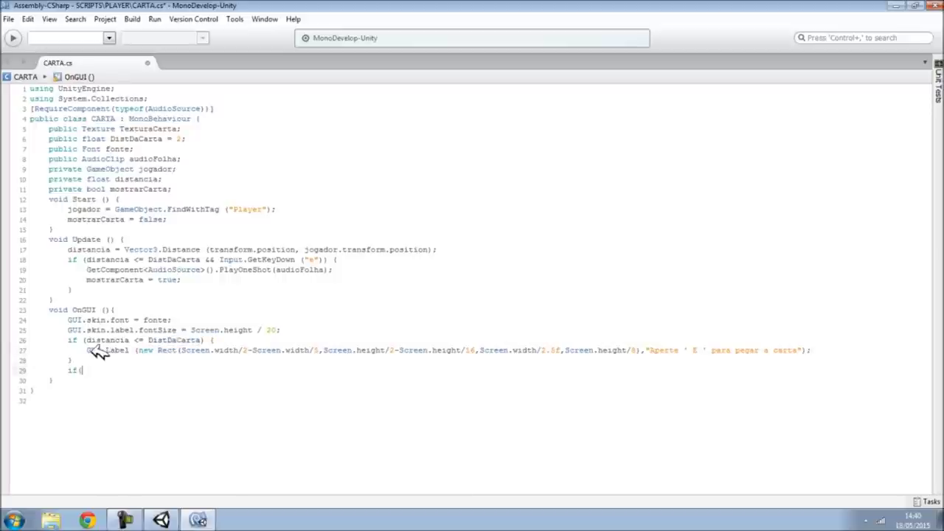
{"action": "double_click", "coordinate": [98, 220]}
{"action": "key", "text": "ctrl+c"}
{"action": "left_click", "coordinate": [105, 368]}
{"action": "key", "text": "ctrl+v"}
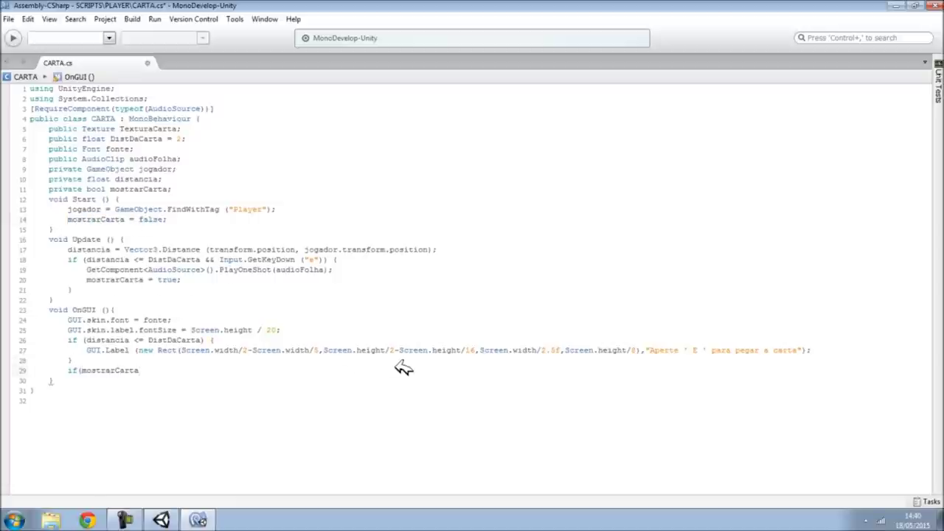
{"action": "type", "text": "true){"}
{"action": "key", "text": "Return"}
{"action": "key", "text": "Return"}
{"action": "type", "text": "}"}
{"action": "key", "text": "Up"}
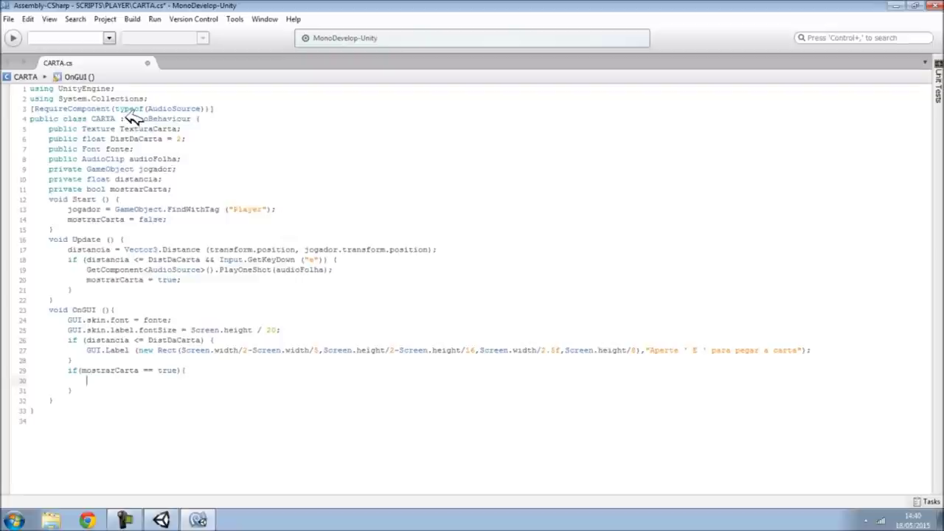
Inside it, call GUI.DrawTexture(new Rect(0,0,Screen.width,Screen.height), TexturaCarta).
{"action": "type", "text": "GUI.D"}
{"action": "key", "text": "Down"}
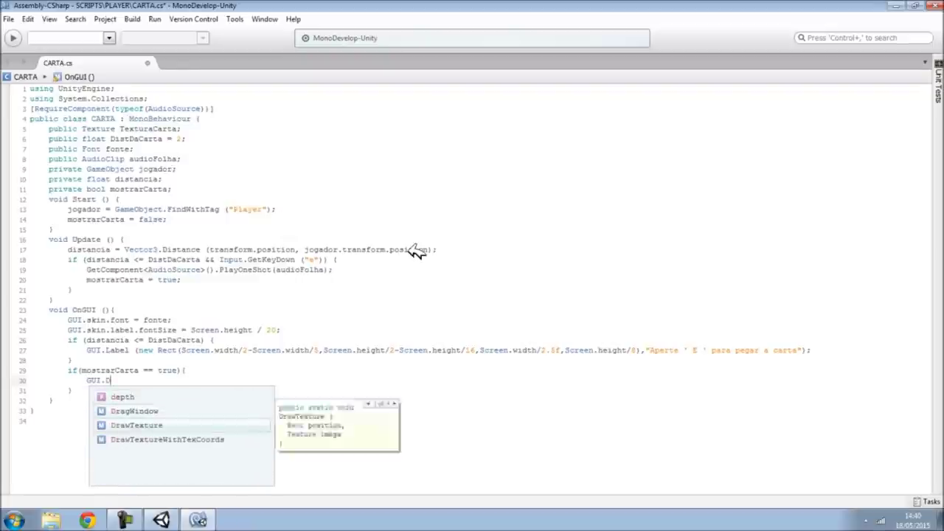
{"action": "key", "text": "Return"}
{"action": "type", "text": "("}
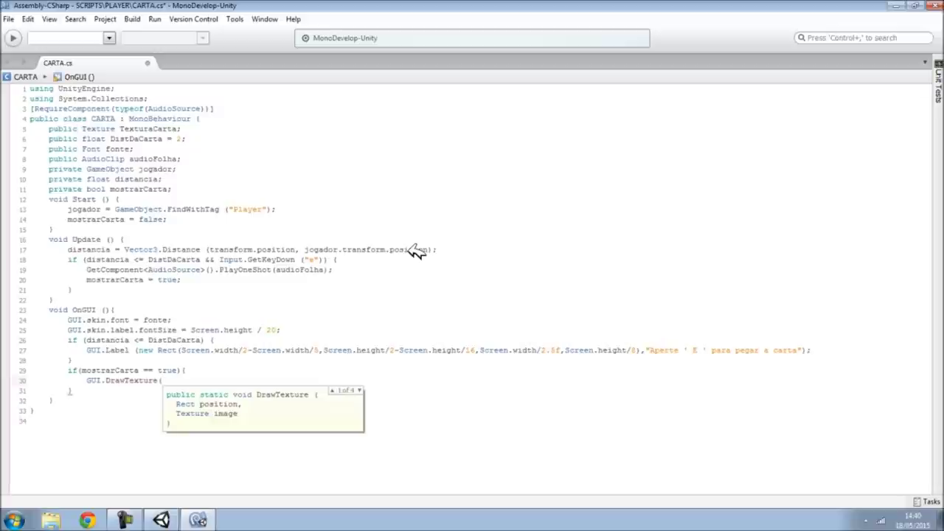
{"action": "type", "text": "new Rect"}
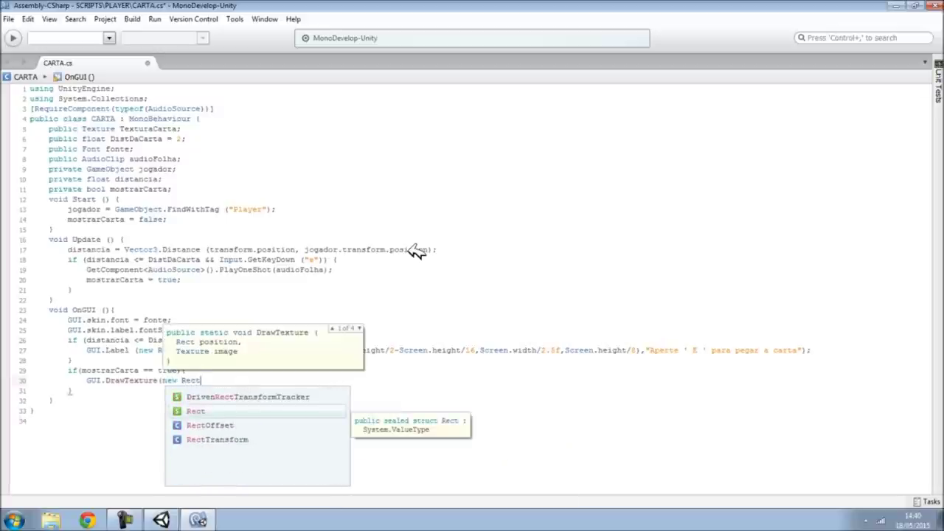
{"action": "type", "text": "(0"}
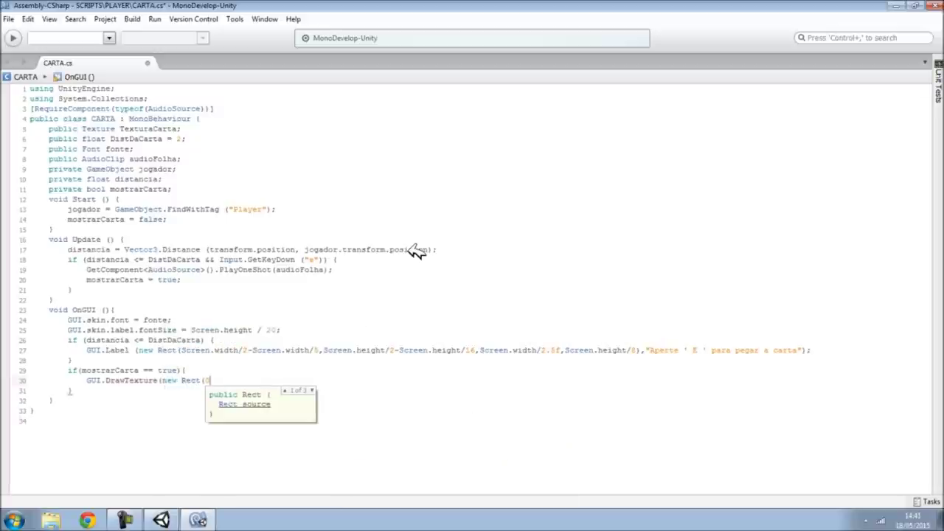
{"action": "type", "text": ","}
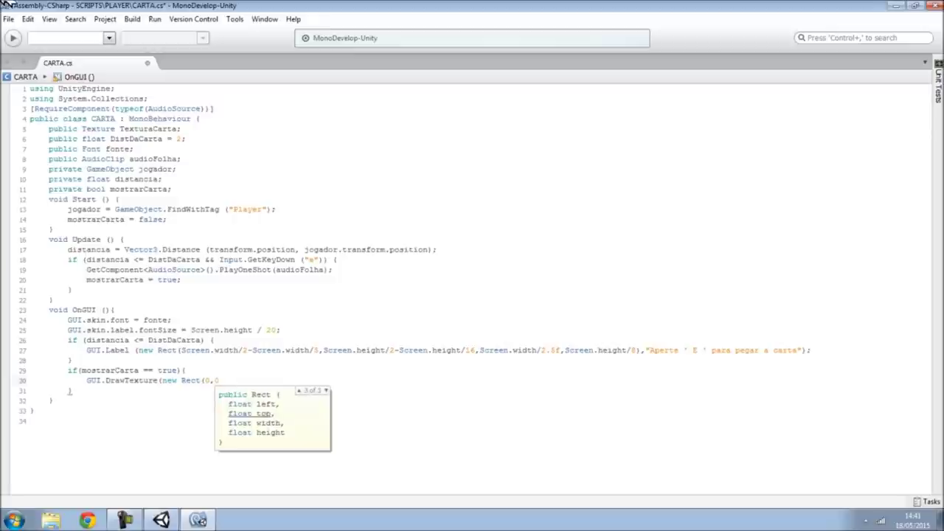
{"action": "type", "text": "0,"}
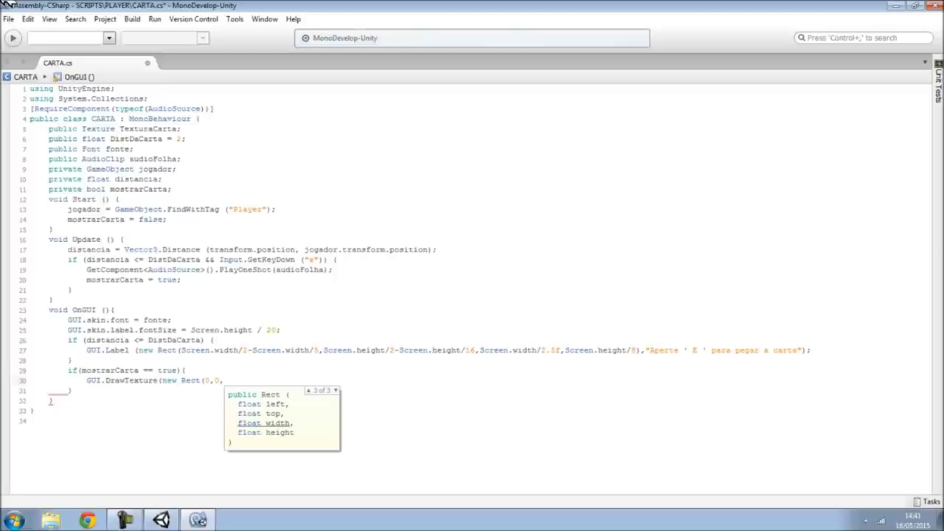
{"action": "type", "text": "Screen."}
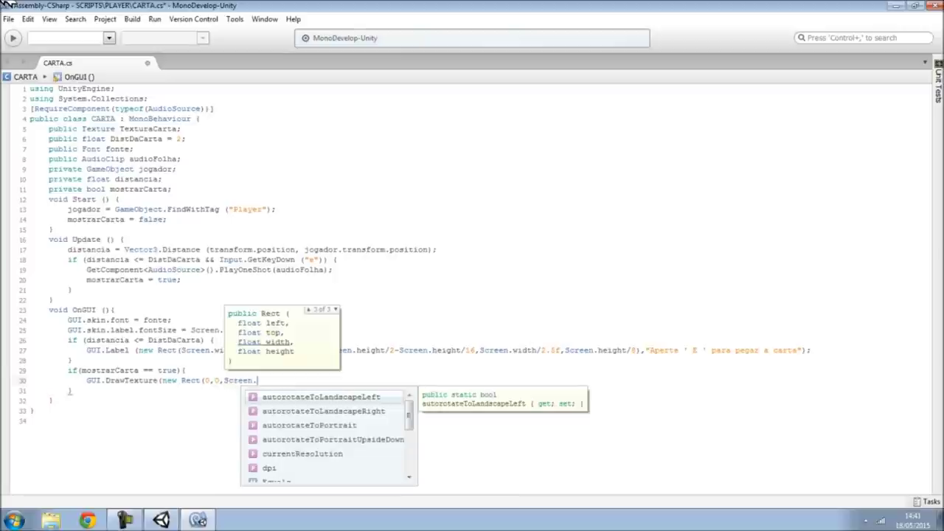
{"action": "type", "text": "wi"}
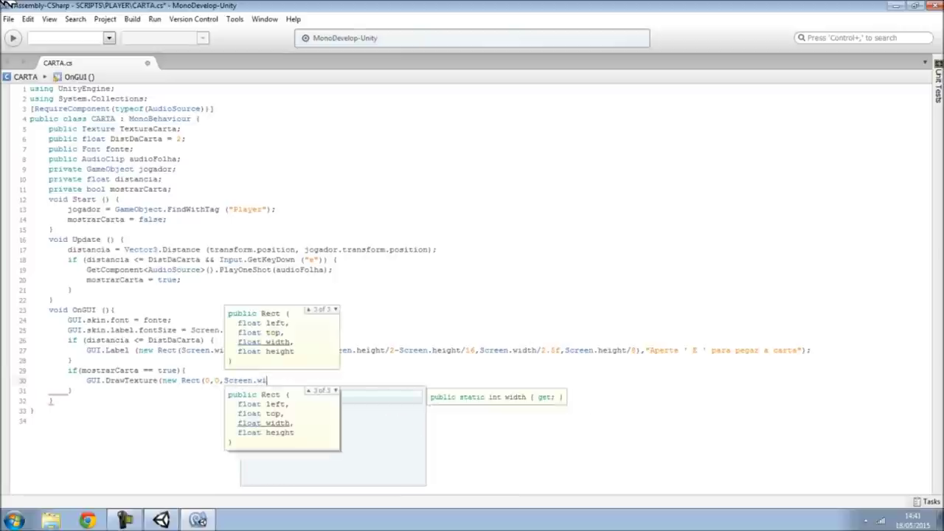
{"action": "type", "text": "dth,"}
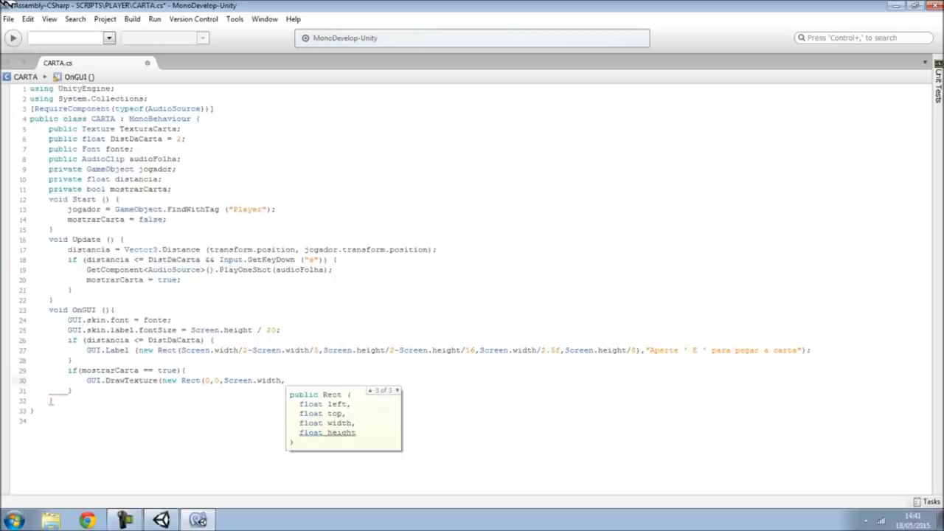
{"action": "type", "text": "Screen.height"}
{"action": "type", "text": "),"}
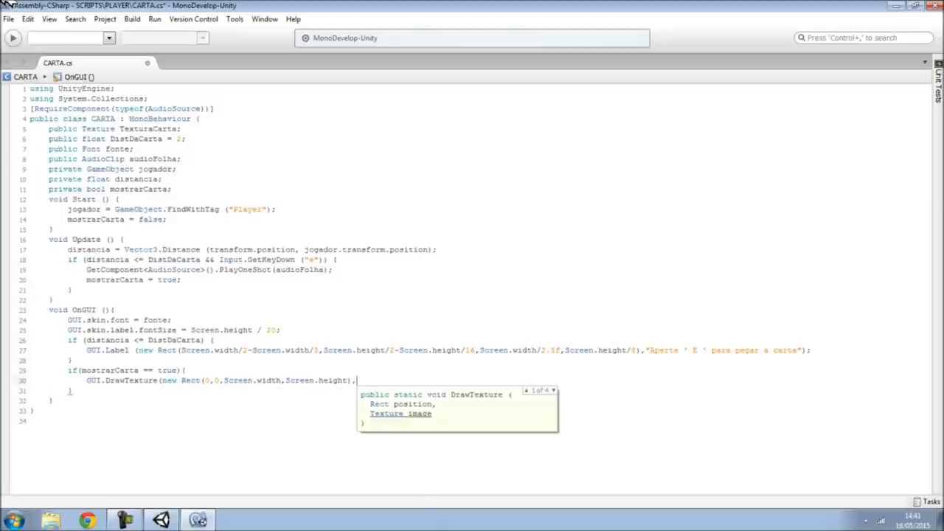
{"action": "left_click", "coordinate": [130, 129]}
{"action": "key", "text": "ctrl+c"}
{"action": "left_click", "coordinate": [371, 382]}
{"action": "key", "text": "ctrl+v"}
{"action": "type", "text": ")"}
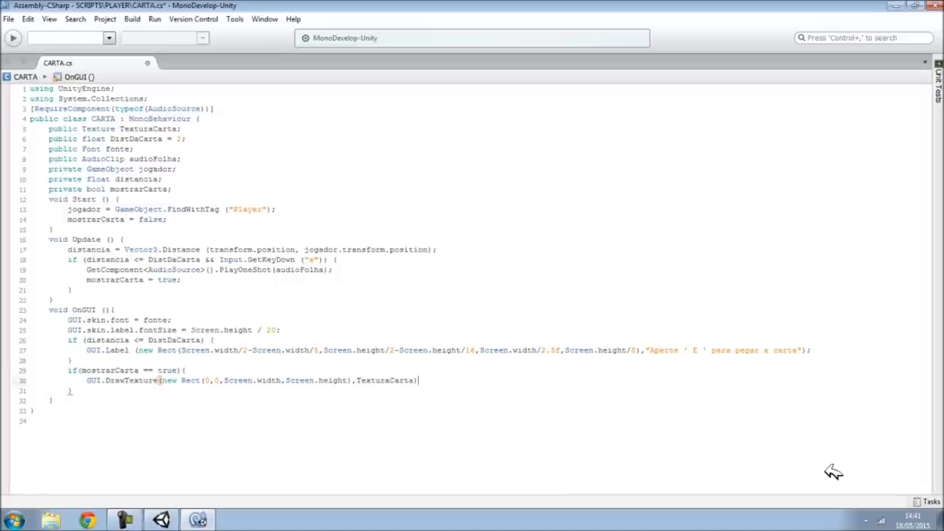
{"action": "type", "text": ";"}
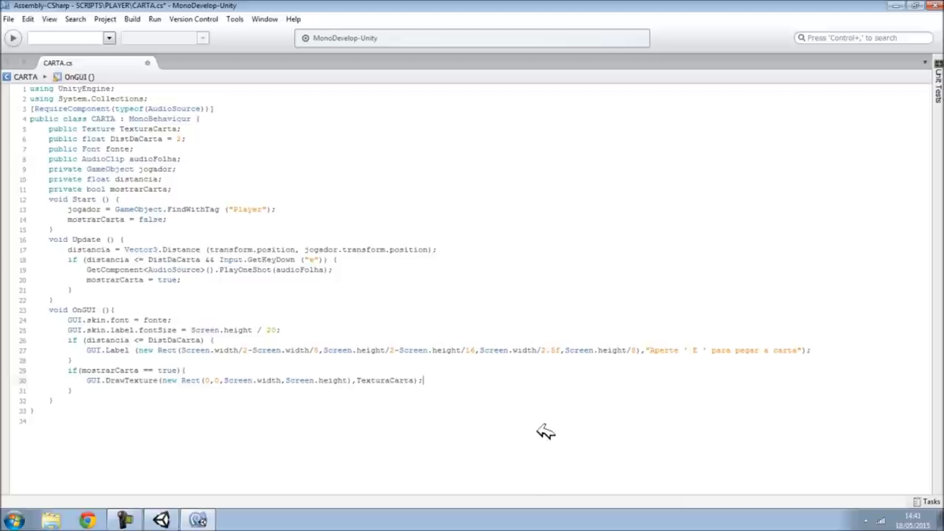
{"action": "key", "text": "Return"}
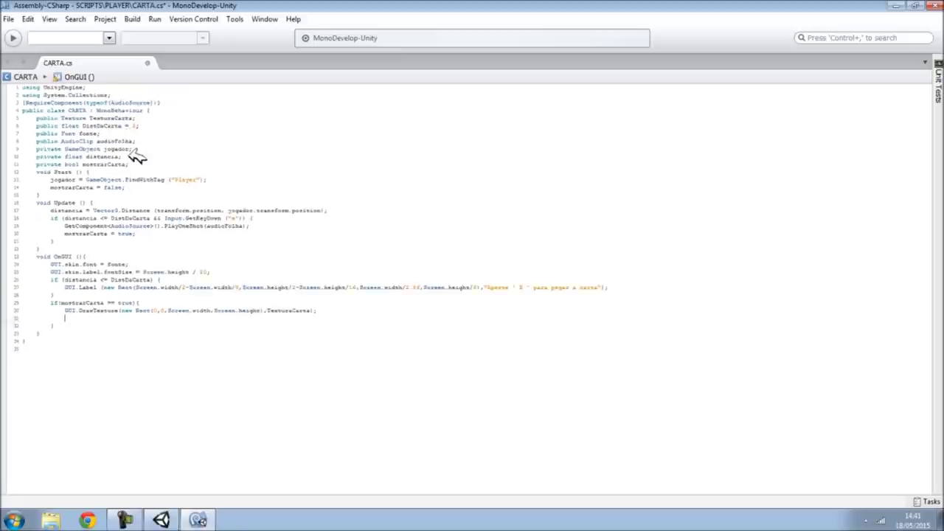
Start an if(GUI.Button(new Rect(Screen.width/100, line under the DrawTexture call.
{"action": "scroll", "coordinate": [129, 156], "scroll_direction": "up", "scroll_amount": 2, "text": "ctrl"}
{"action": "scroll", "coordinate": [125, 161], "scroll_direction": "up", "scroll_amount": 2, "text": "ctrl"}
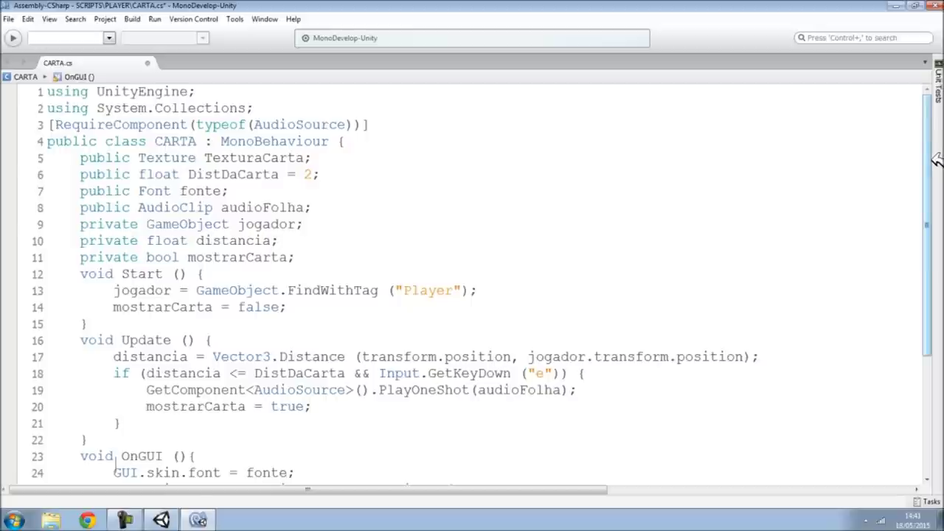
{"action": "left_click_drag", "start_coordinate": [935, 161], "coordinate": [937, 306]}
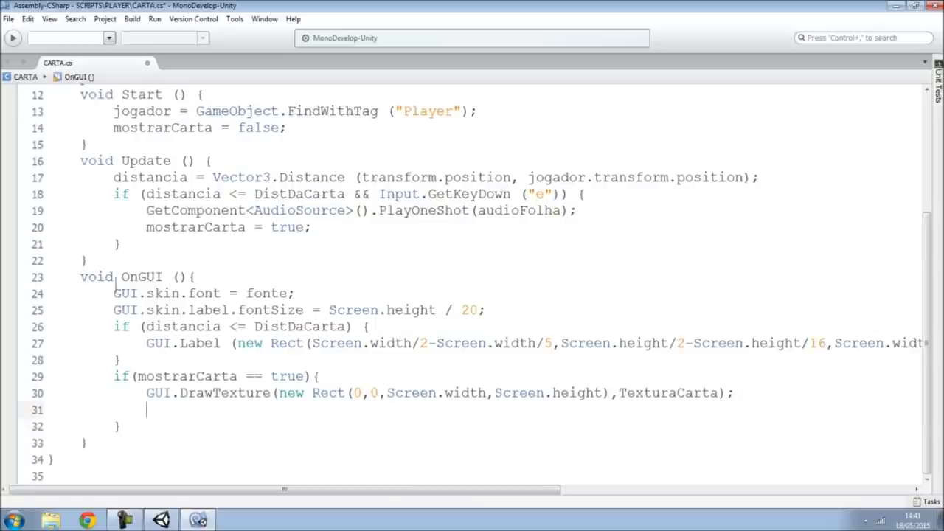
{"action": "type", "text": "if(GUI"}
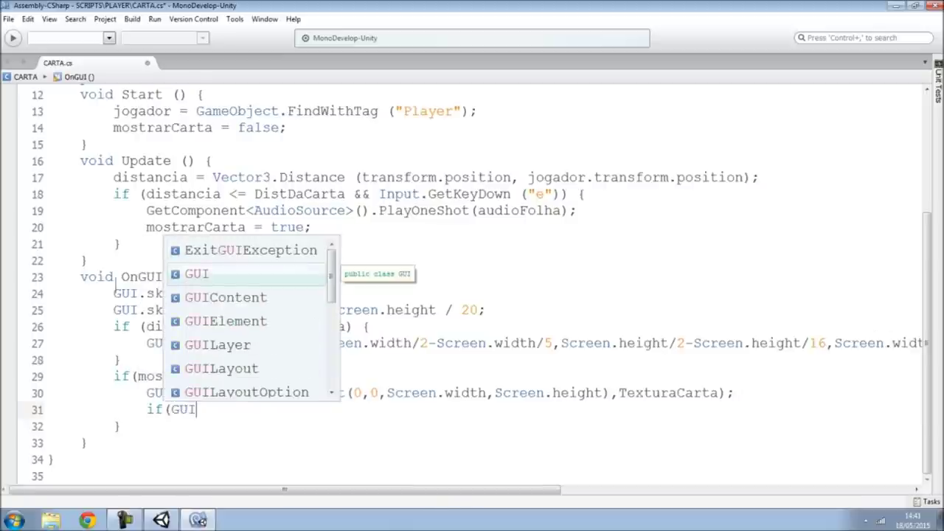
{"action": "type", "text": ".Bit"}
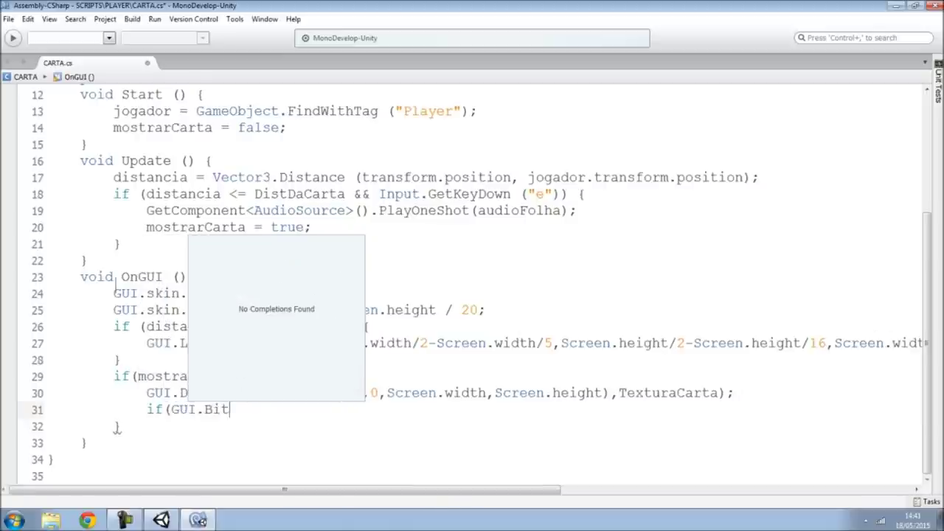
{"action": "key", "text": "BackSpace"}
{"action": "key", "text": "BackSpace"}
{"action": "type", "text": "utton "}
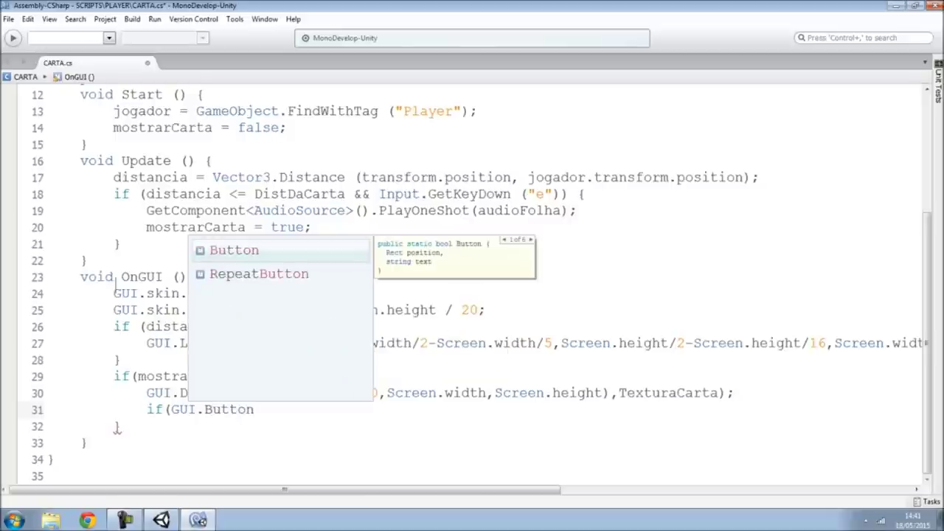
{"action": "type", "text": "("}
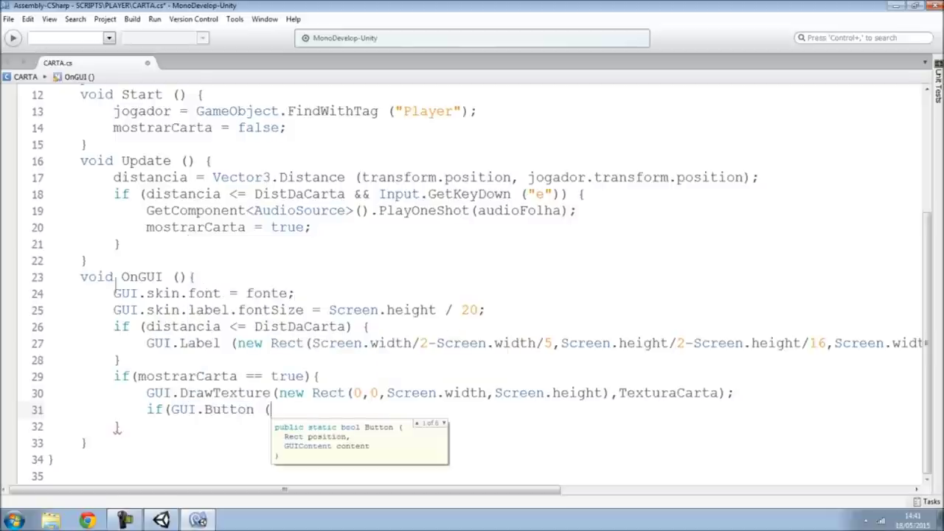
{"action": "type", "text": "new R"}
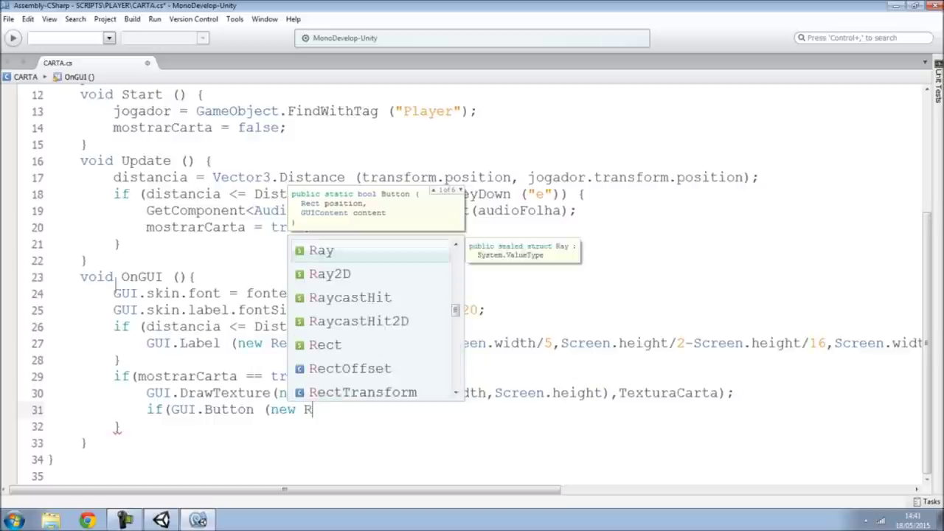
{"action": "type", "text": "ect("}
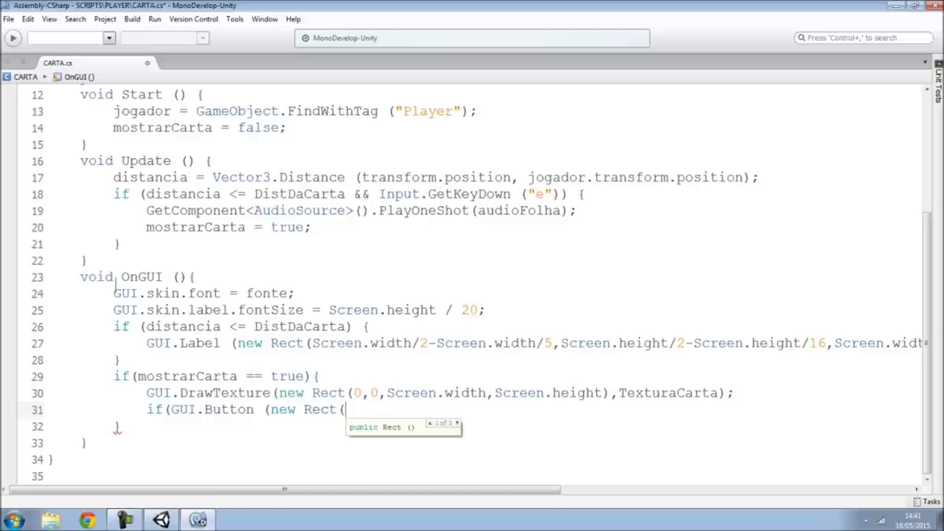
{"action": "type", "text": "n"}
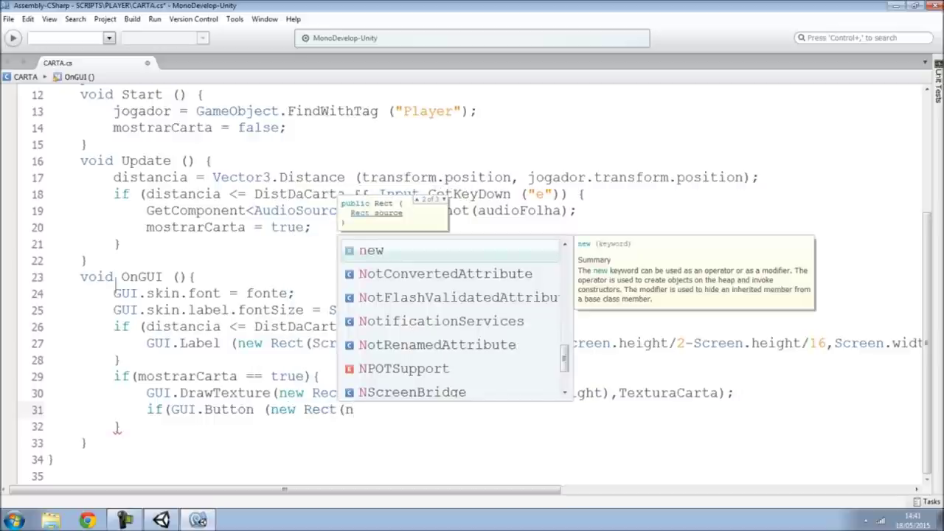
{"action": "key", "text": "BackSpace"}
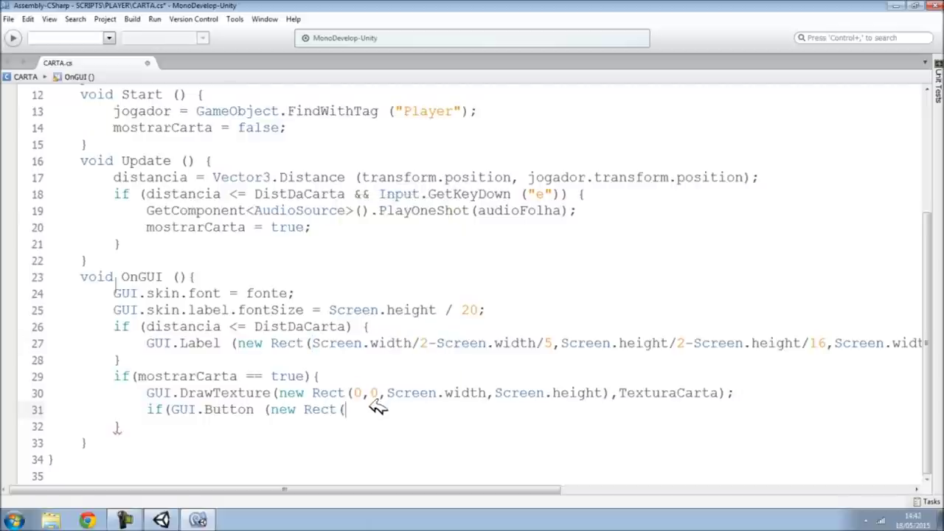
{"action": "type", "text": "Screen.width/100"}
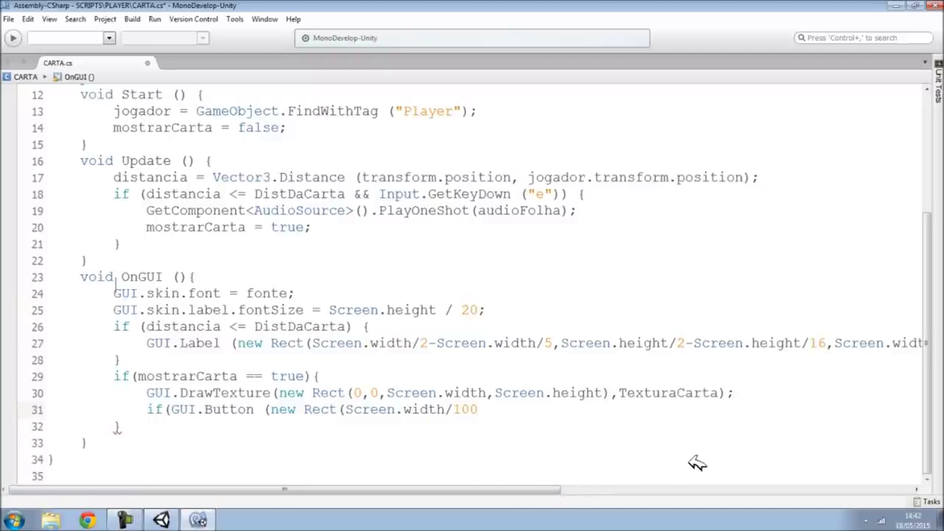
{"action": "type", "text": ","}
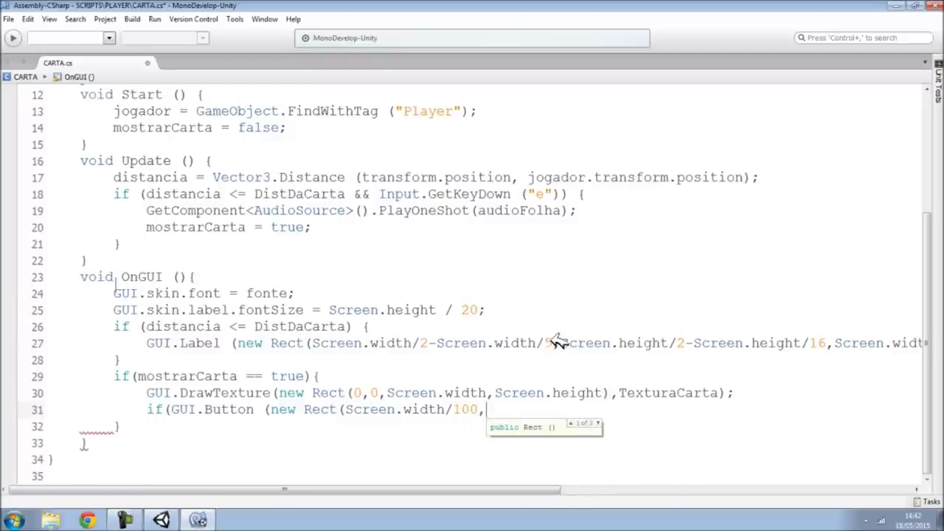
Fill in the remaining Rect values, reusing Screen.height/1.15f, Screen.width/ and Screen.height/10.
{"action": "left_click_drag", "start_coordinate": [561, 343], "coordinate": [664, 344]}
{"action": "key", "text": "ctrl+c"}
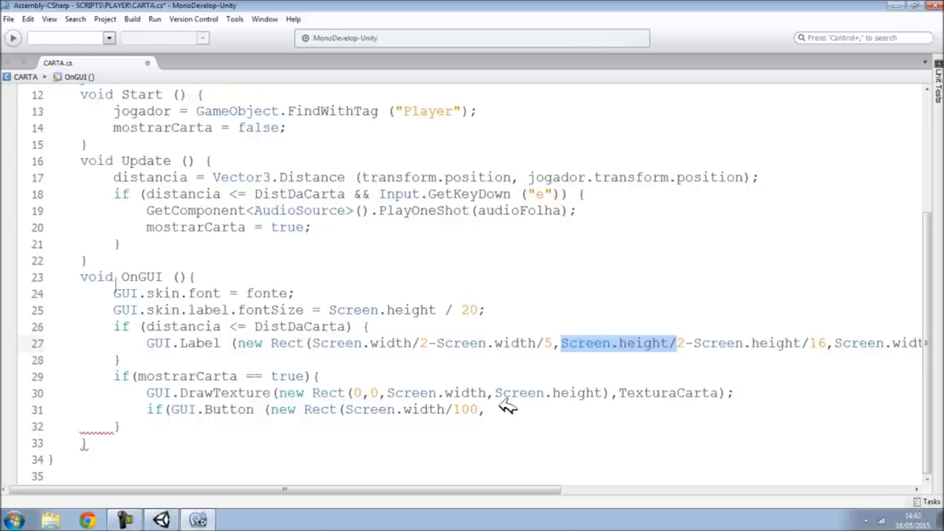
{"action": "left_click", "coordinate": [500, 411]}
{"action": "key", "text": "ctrl+v"}
{"action": "type", "text": "/"}
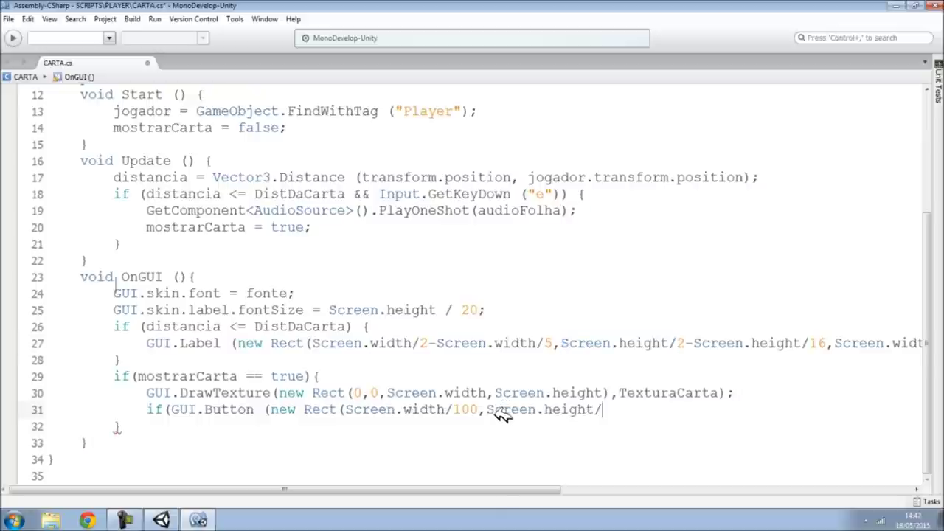
{"action": "type", "text": "1.15f"}
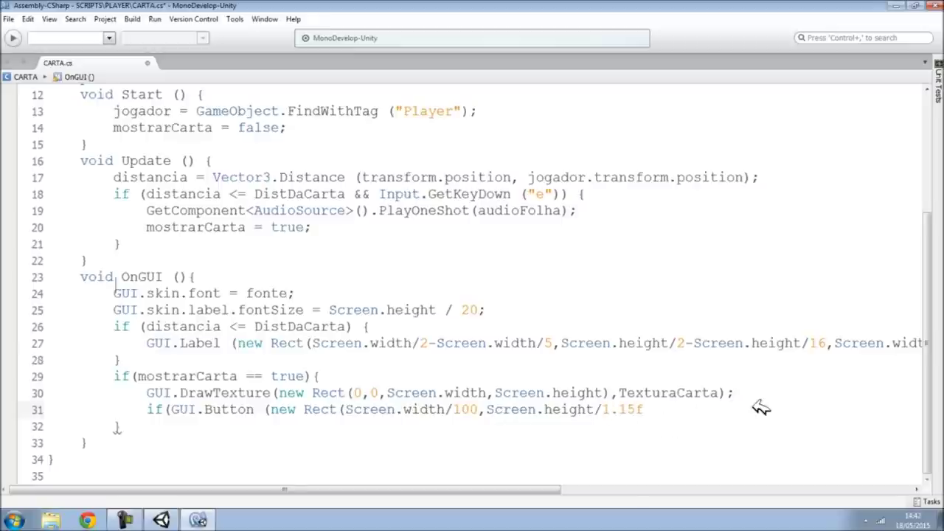
{"action": "type", "text": ","}
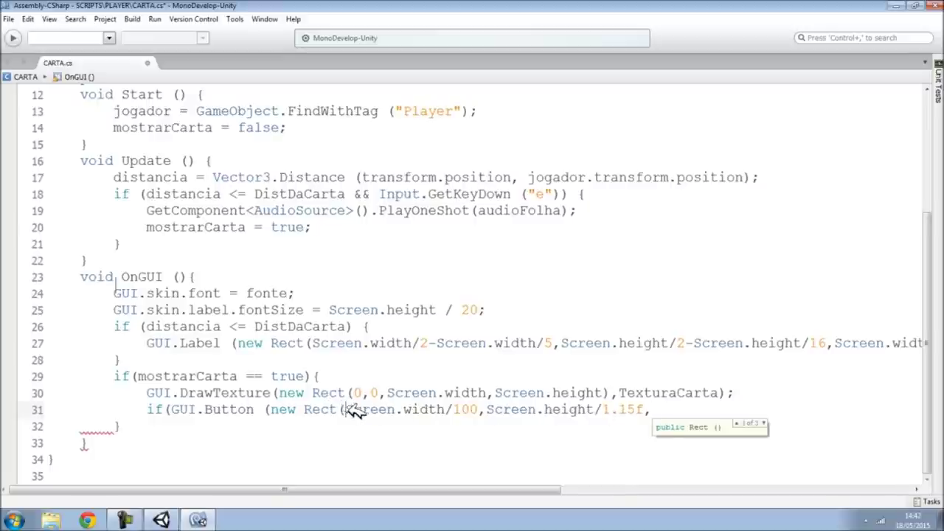
{"action": "left_click_drag", "start_coordinate": [345, 409], "coordinate": [469, 410]}
{"action": "key", "text": "ctrl+c"}
{"action": "left_click", "coordinate": [697, 412]}
{"action": "key", "text": "ctrl+v"}
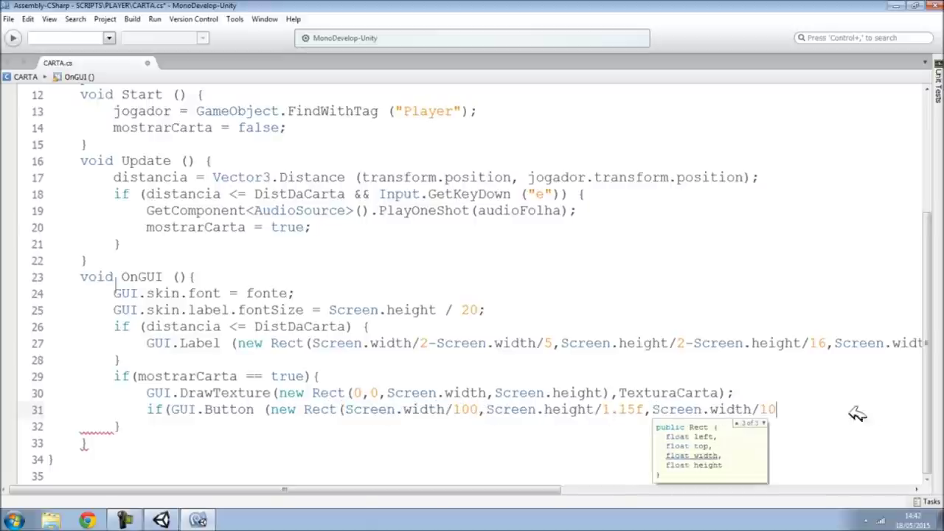
{"action": "type", "text": ","}
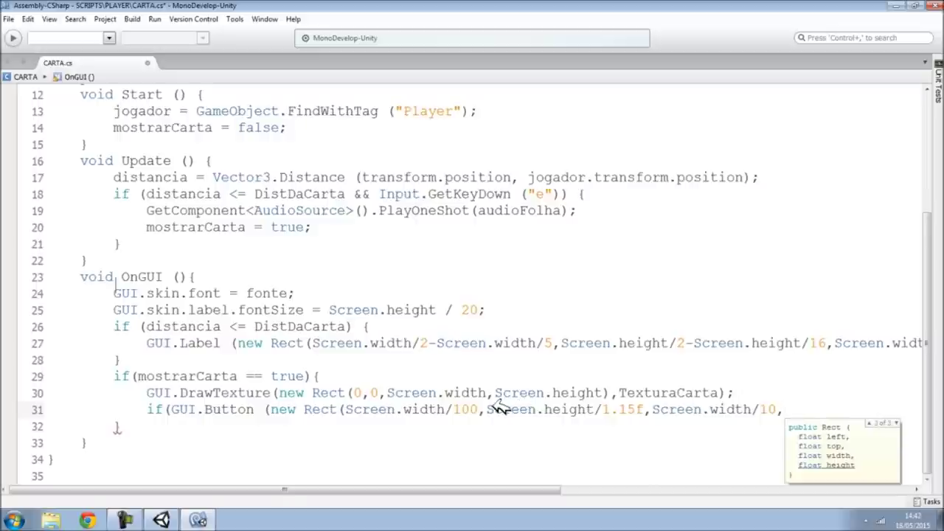
{"action": "left_click_drag", "start_coordinate": [486, 409], "coordinate": [611, 414]}
{"action": "key", "text": "ctrl+c"}
{"action": "left_click", "coordinate": [826, 409]}
{"action": "key", "text": "ctrl+v"}
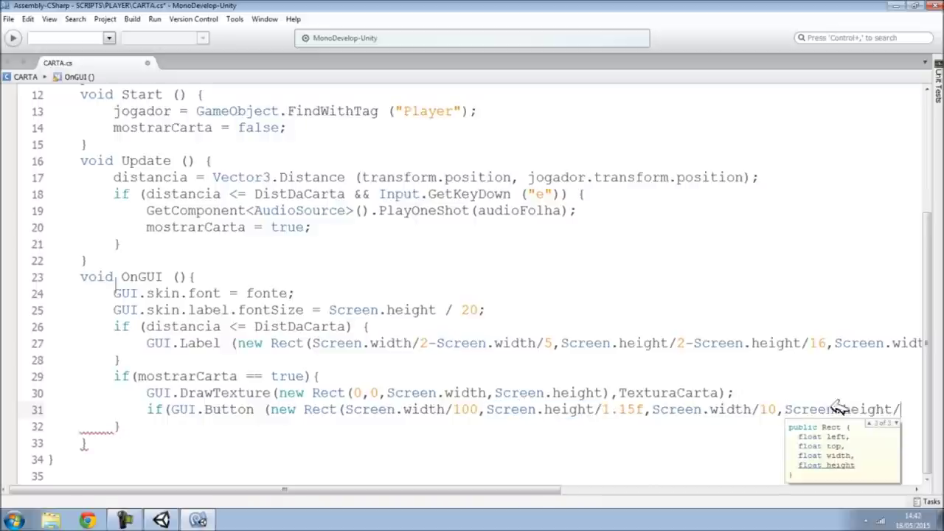
{"action": "type", "text": "10"}
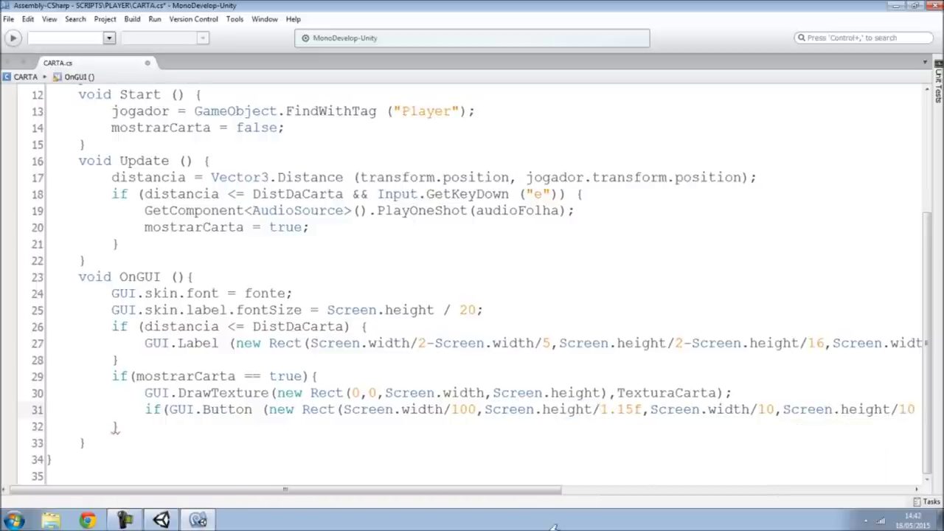
Label the button "FECHAR" and open an empty braces block for its click action.
{"action": "left_click_drag", "start_coordinate": [543, 489], "coordinate": [686, 484]}
{"action": "type", "text": "),\""}
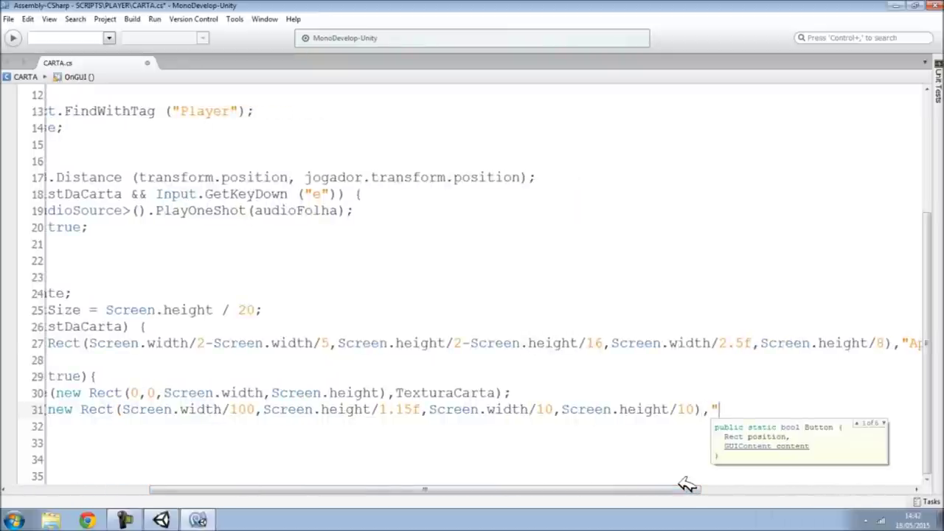
{"action": "type", "text": "FECHAR"}
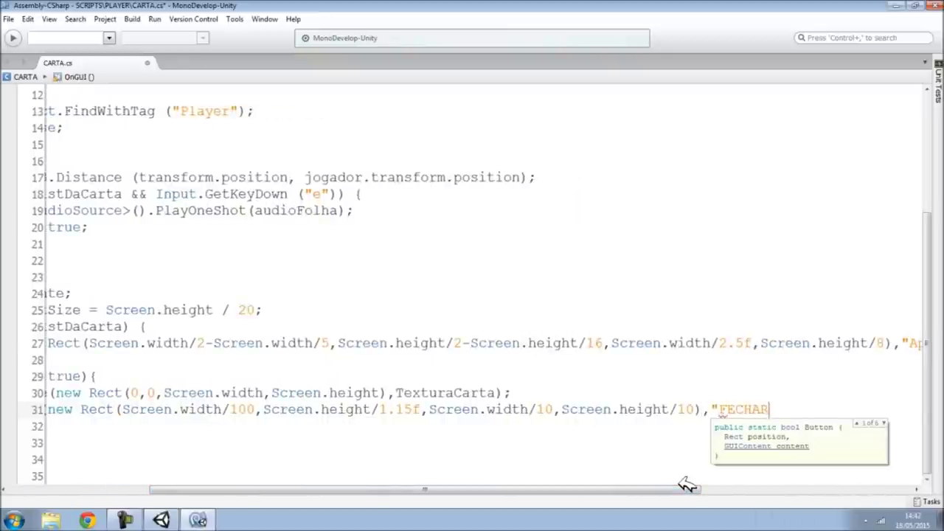
{"action": "type", "text": "\"){"}
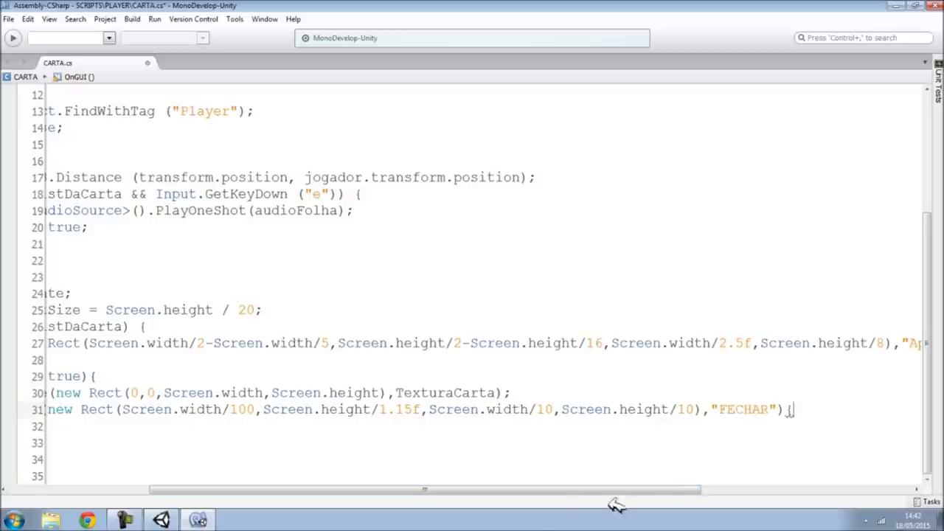
{"action": "mouse_move", "coordinate": [569, 489]}
{"action": "left_mouse_down"}
{"action": "mouse_move", "coordinate": [455, 491]}
{"action": "mouse_move", "coordinate": [630, 484]}
{"action": "left_mouse_up"}
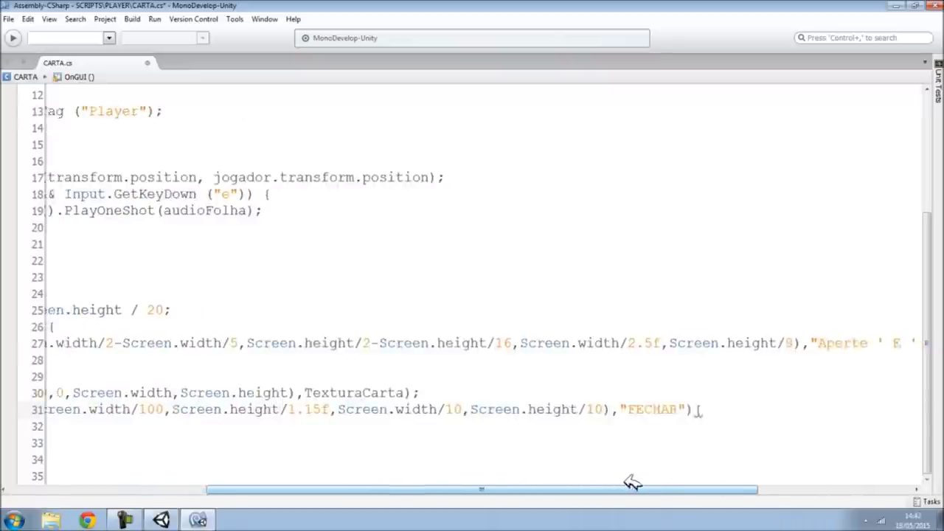
{"action": "key", "text": "Return"}
{"action": "key", "text": "Return"}
{"action": "type", "text": "}"}
{"action": "key", "text": "Up"}
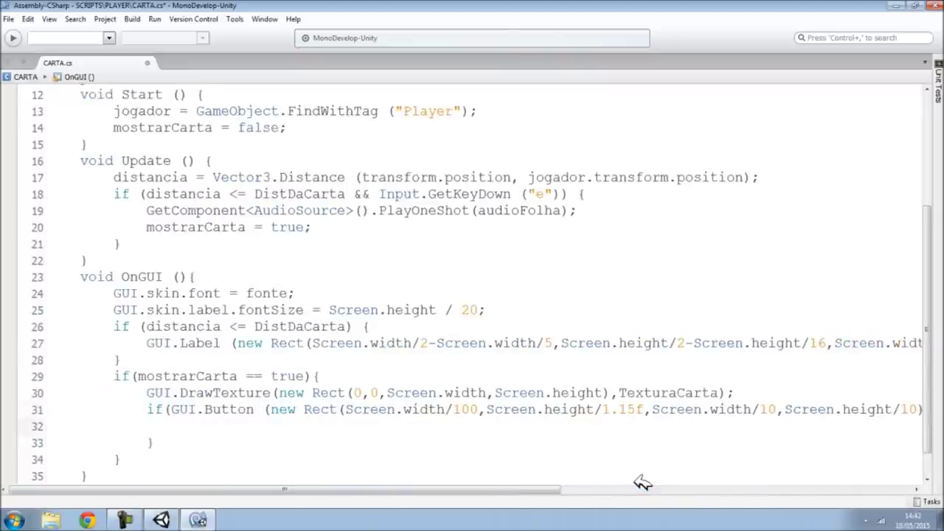
Put Destroy(gameObject); inside the button block and save CARTA.cs.
{"action": "type", "text": "Des"}
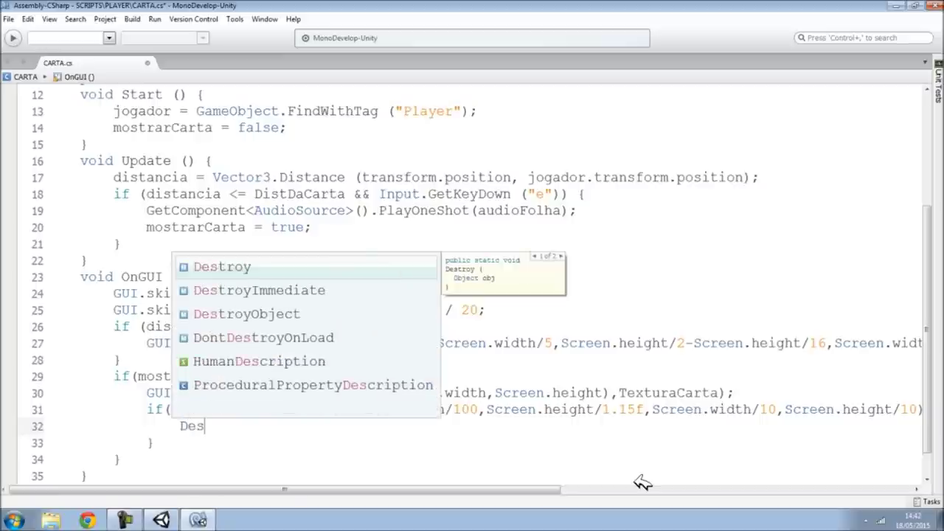
{"action": "key", "text": "Return"}
{"action": "type", "text": "("}
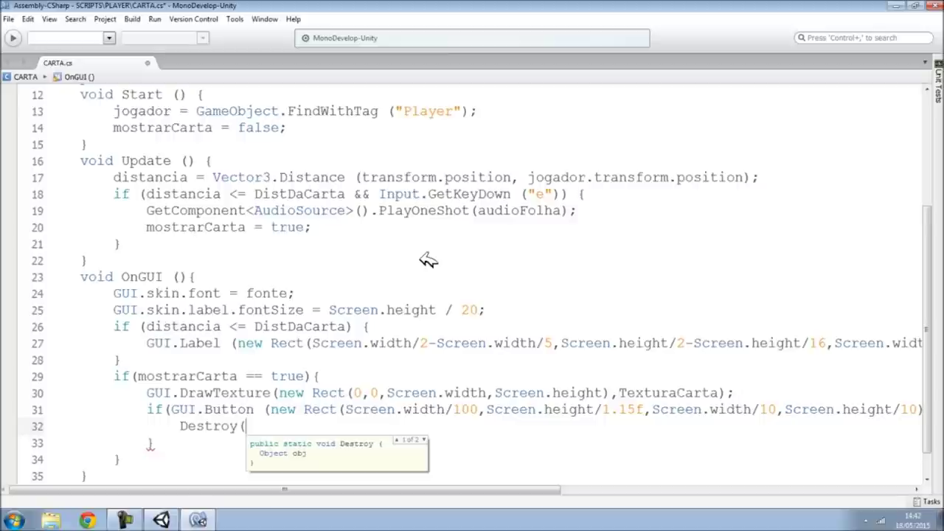
{"action": "type", "text": "ga"}
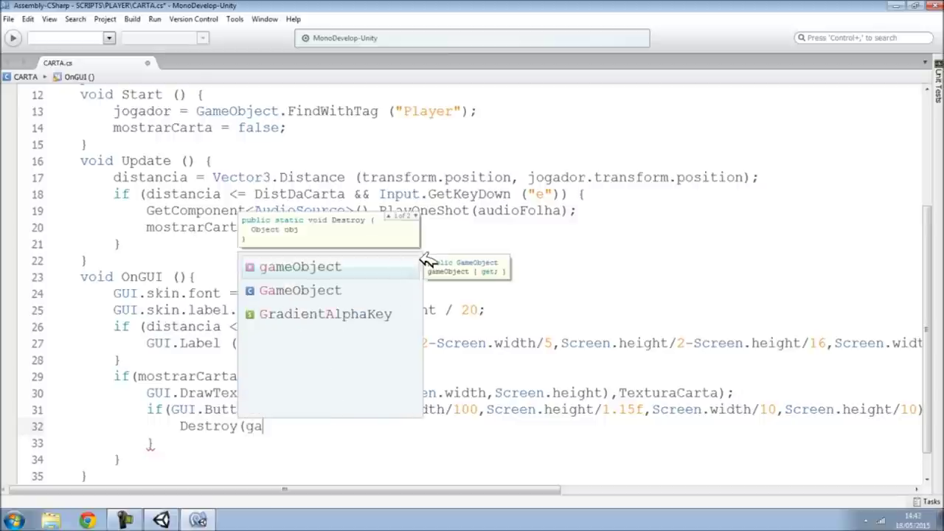
{"action": "key", "text": "Return"}
{"action": "type", "text": ");"}
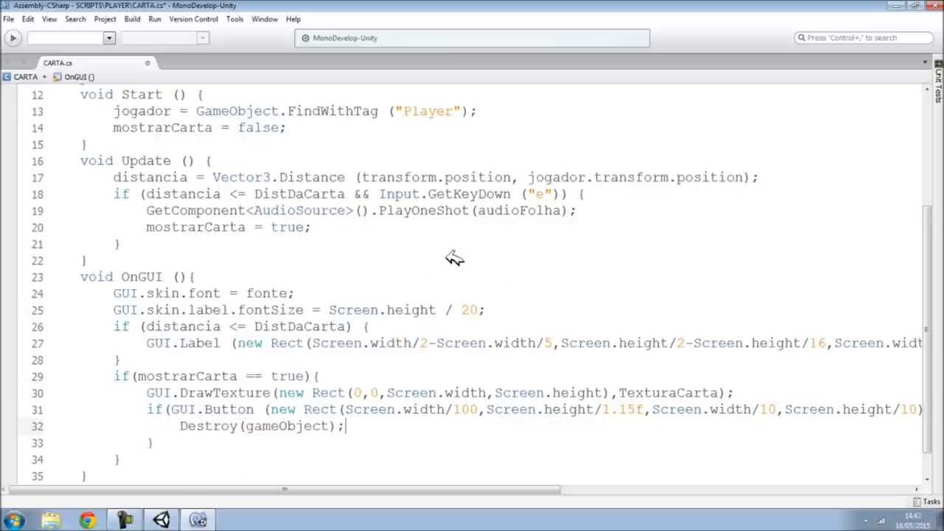
{"action": "left_click", "coordinate": [8, 19]}
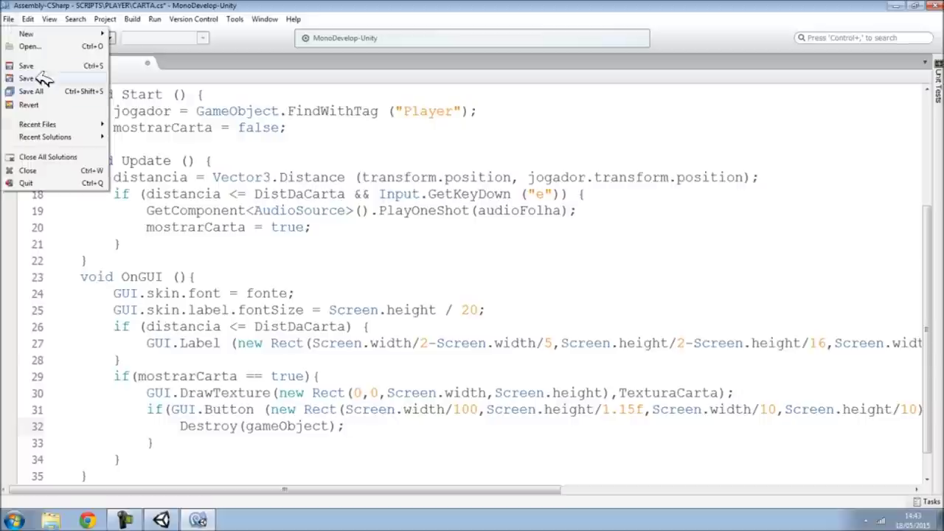
{"action": "left_click", "coordinate": [28, 66]}
Switch to Unity and select the Plane quad in the scene view.
{"action": "left_click", "coordinate": [162, 520]}
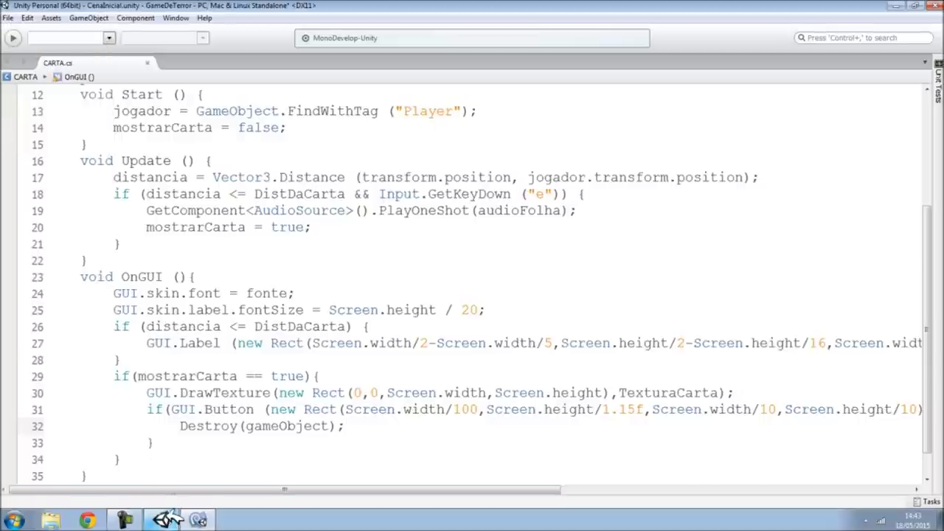
{"action": "left_click", "coordinate": [169, 516]}
{"action": "left_click_drag", "start_coordinate": [98, 205], "coordinate": [220, 244], "text": "alt"}
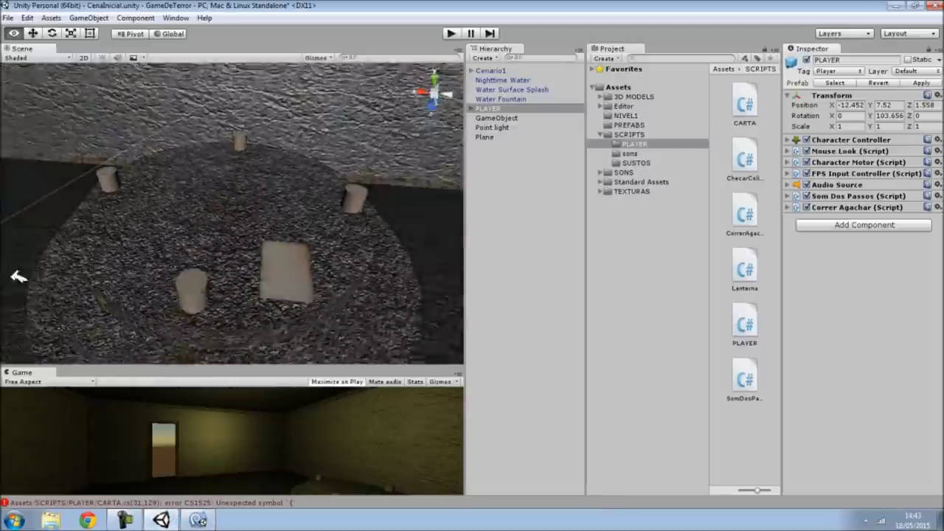
{"action": "left_click", "coordinate": [221, 242]}
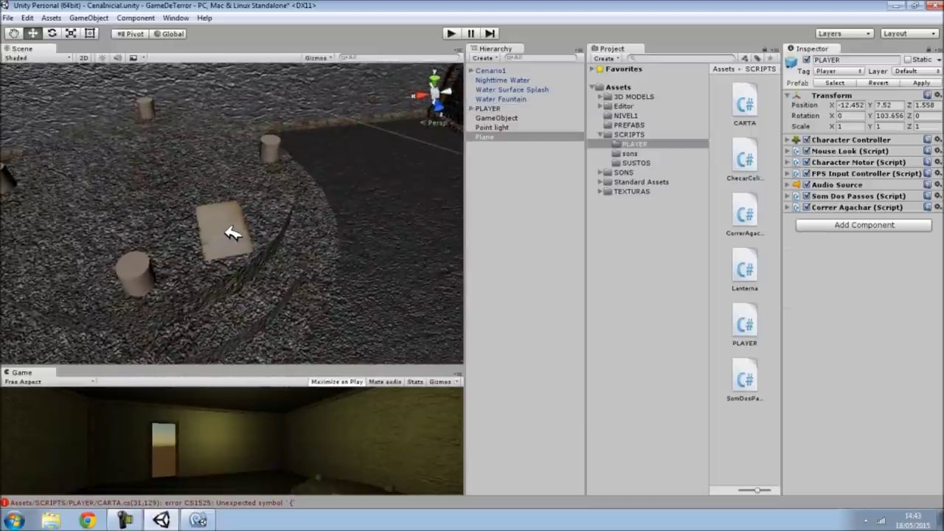
Rename the Plane to nota, attach the CARTA script, and show the compile errors.
{"action": "left_click", "coordinate": [487, 137]}
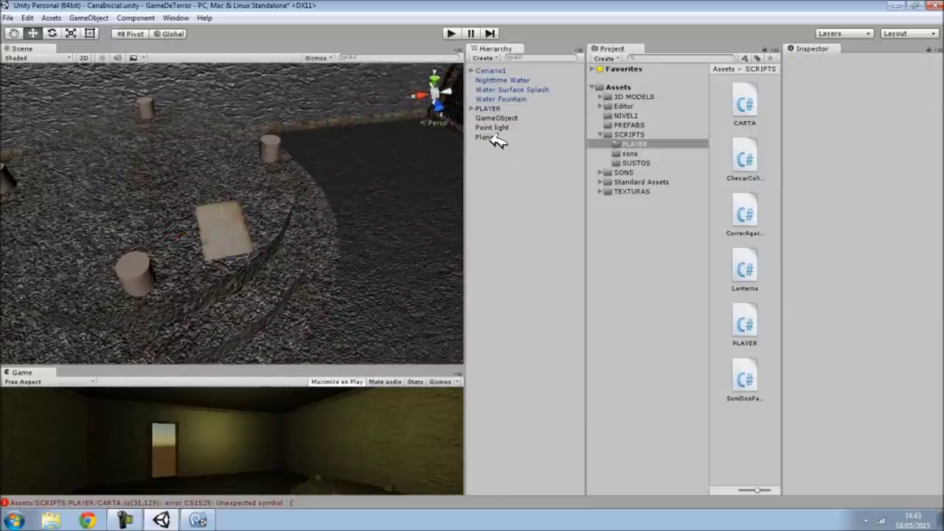
{"action": "type", "text": "nota"}
{"action": "key", "text": "Return"}
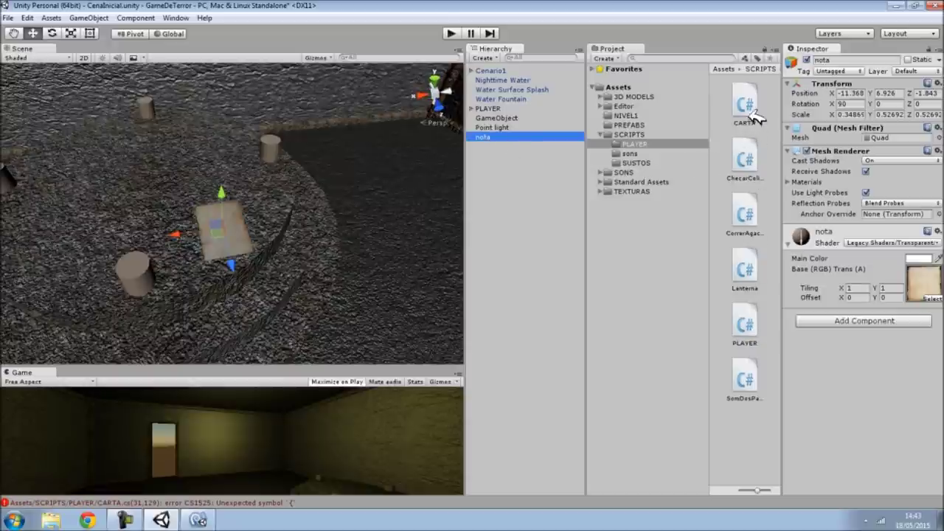
{"action": "left_click_drag", "start_coordinate": [753, 103], "coordinate": [858, 355]}
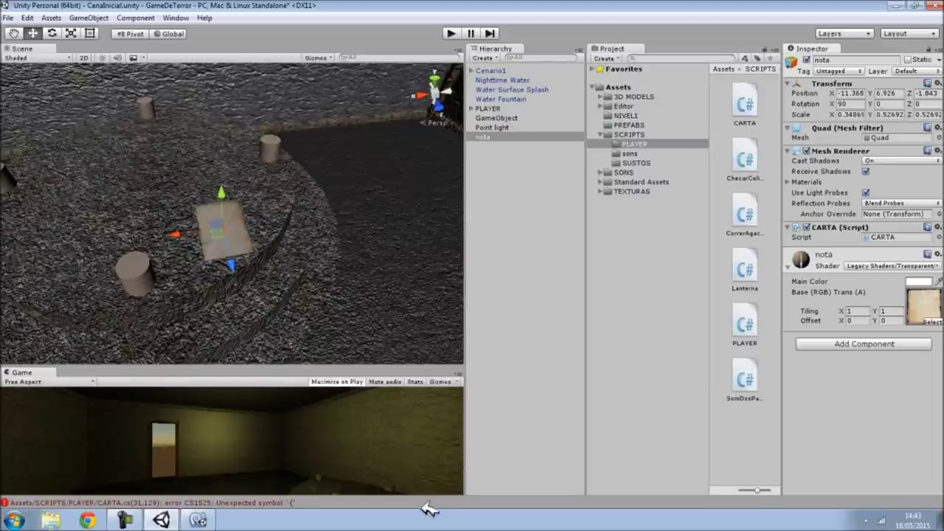
{"action": "left_click", "coordinate": [332, 504]}
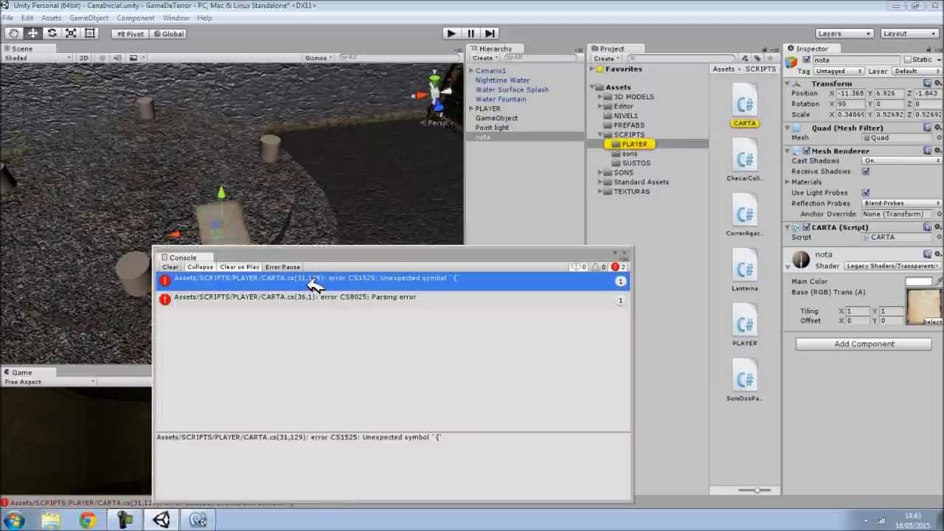
Open CARTA.cs at line 31 and add the missing closing parenthesis after "FECHAR".
{"action": "double_click", "coordinate": [313, 286]}
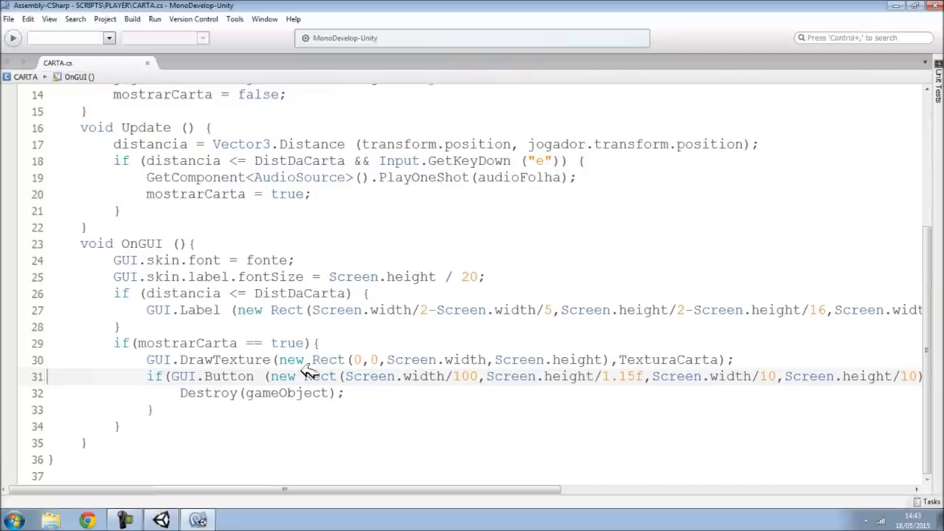
{"action": "left_click", "coordinate": [344, 376]}
{"action": "left_click_drag", "start_coordinate": [360, 487], "coordinate": [483, 491]}
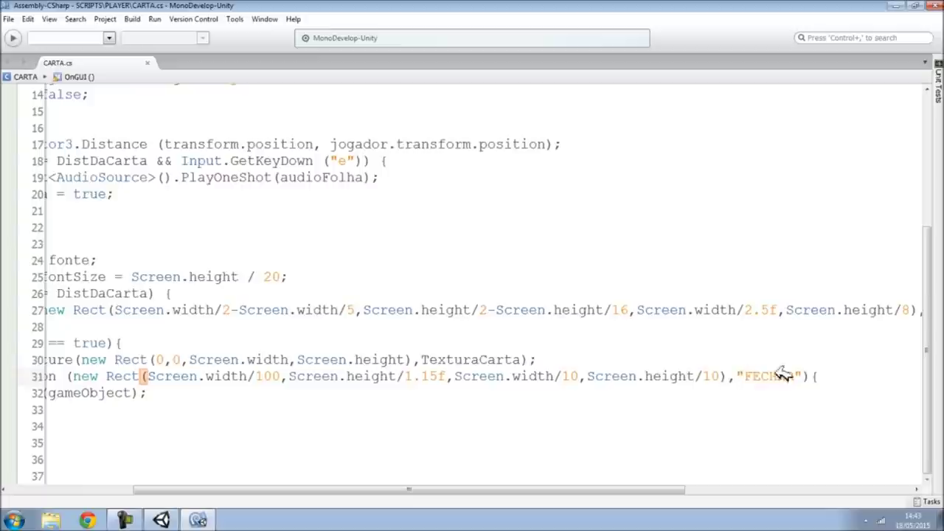
{"action": "left_click", "coordinate": [809, 377]}
{"action": "type", "text": ")"}
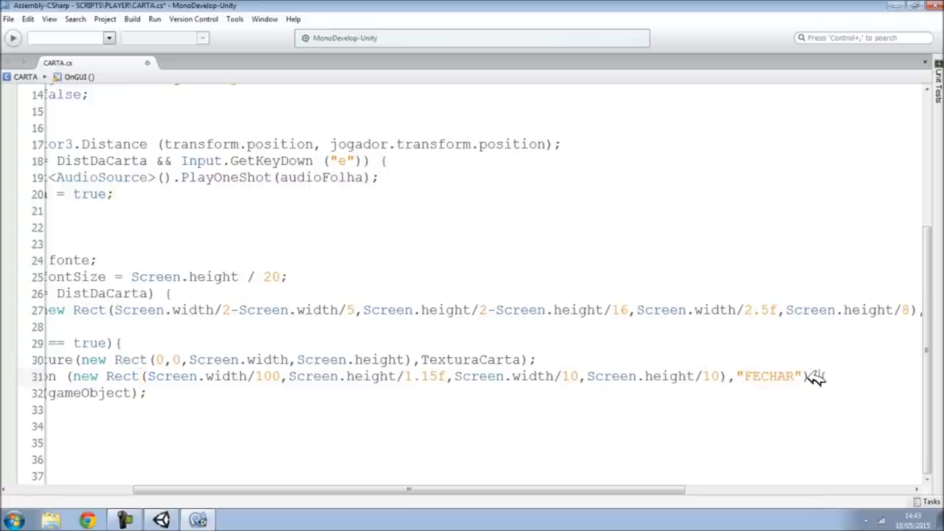
{"action": "left_click_drag", "start_coordinate": [505, 487], "coordinate": [388, 487]}
Save CARTA.cs, return to Unity and close the error console.
{"action": "left_click", "coordinate": [10, 18]}
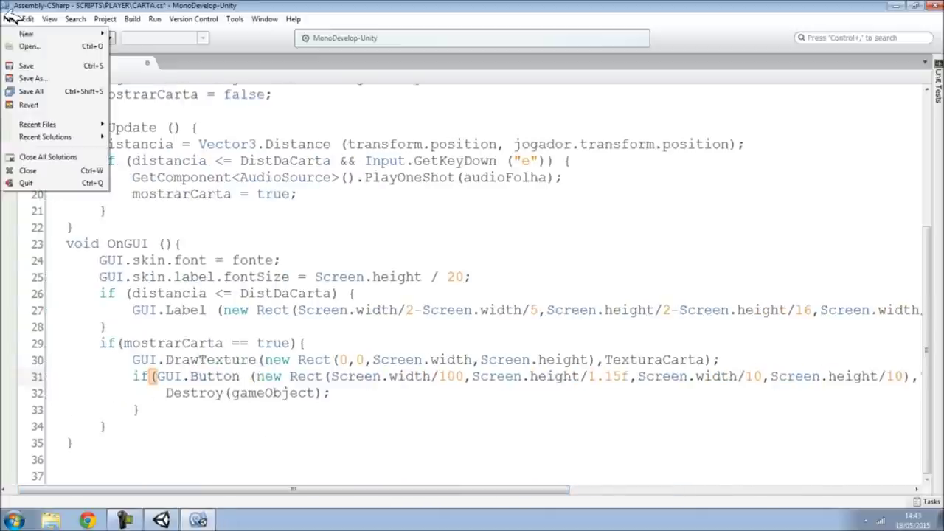
{"action": "left_click", "coordinate": [10, 66]}
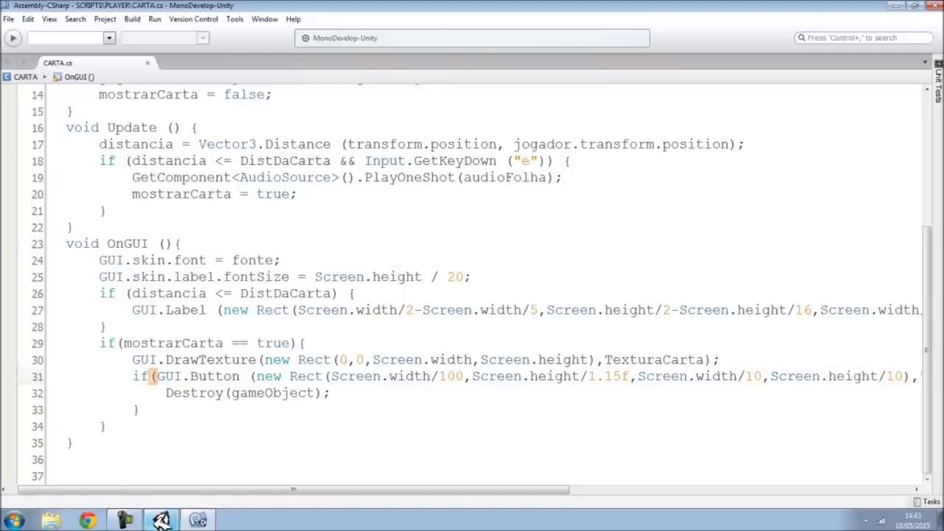
{"action": "left_click", "coordinate": [160, 521]}
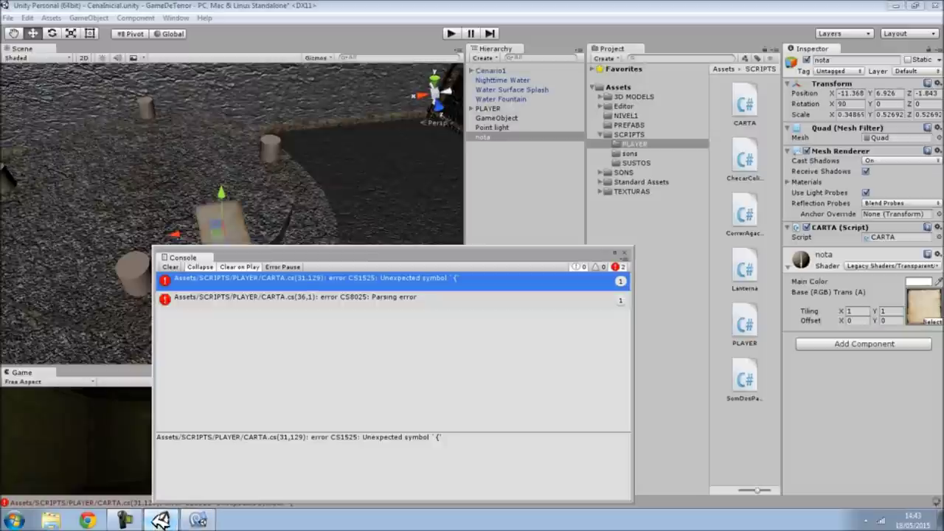
{"action": "left_click", "coordinate": [627, 251]}
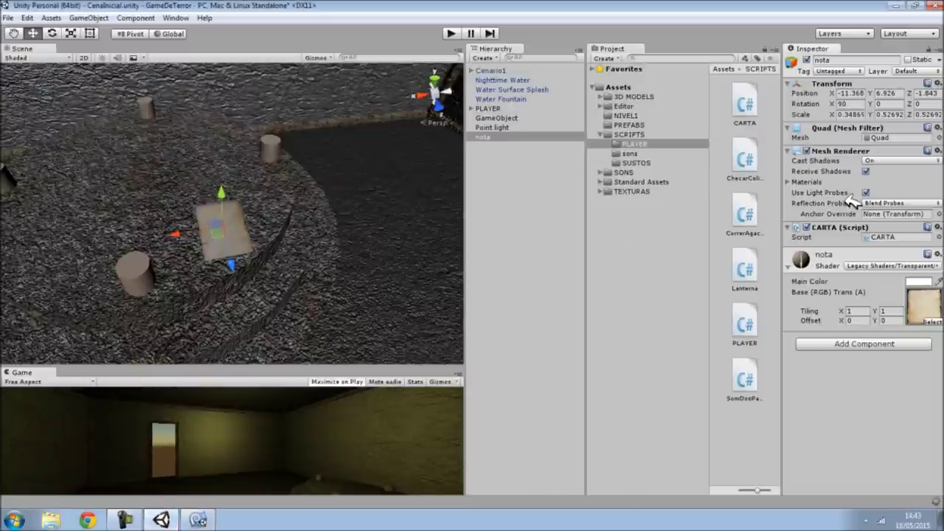
Remove the CARTA component from nota and re-attach it along with an Audio Source.
{"action": "left_click", "coordinate": [938, 227]}
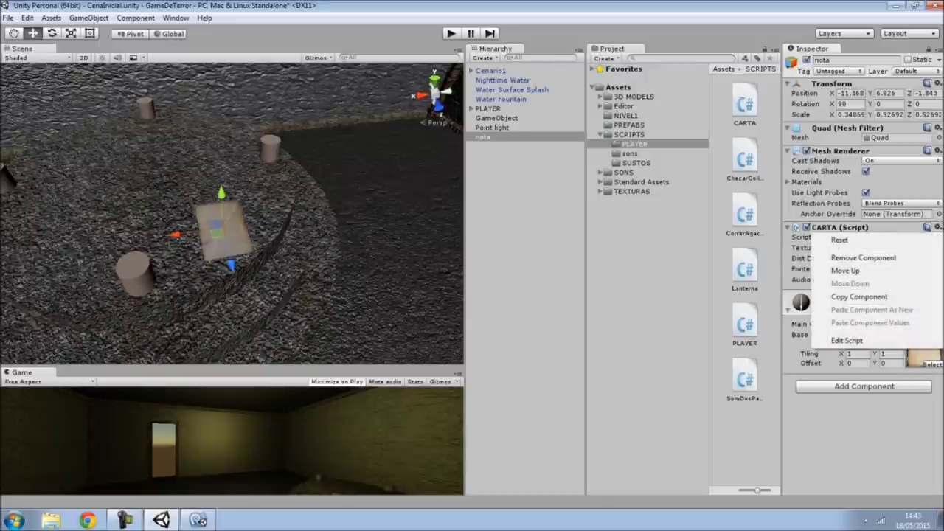
{"action": "left_click", "coordinate": [865, 415]}
{"action": "left_click", "coordinate": [937, 228]}
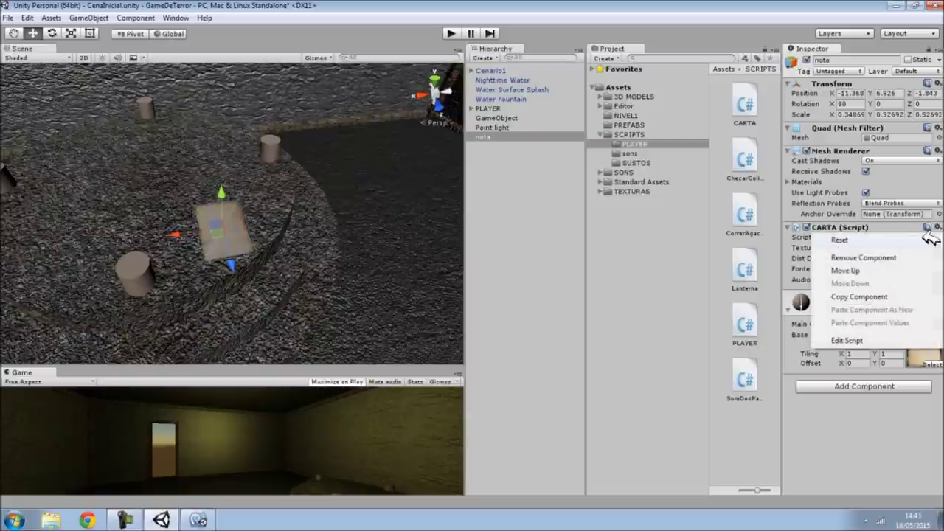
{"action": "left_click", "coordinate": [885, 258]}
{"action": "left_click", "coordinate": [758, 122]}
{"action": "left_click_drag", "start_coordinate": [764, 123], "coordinate": [870, 402]}
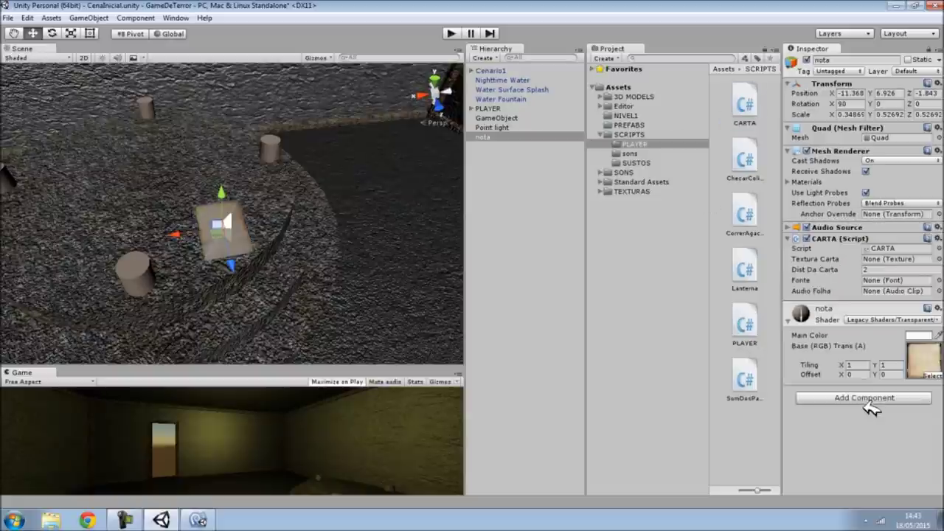
Turn off Play On Awake in nota's Audio Source.
{"action": "left_click", "coordinate": [790, 227]}
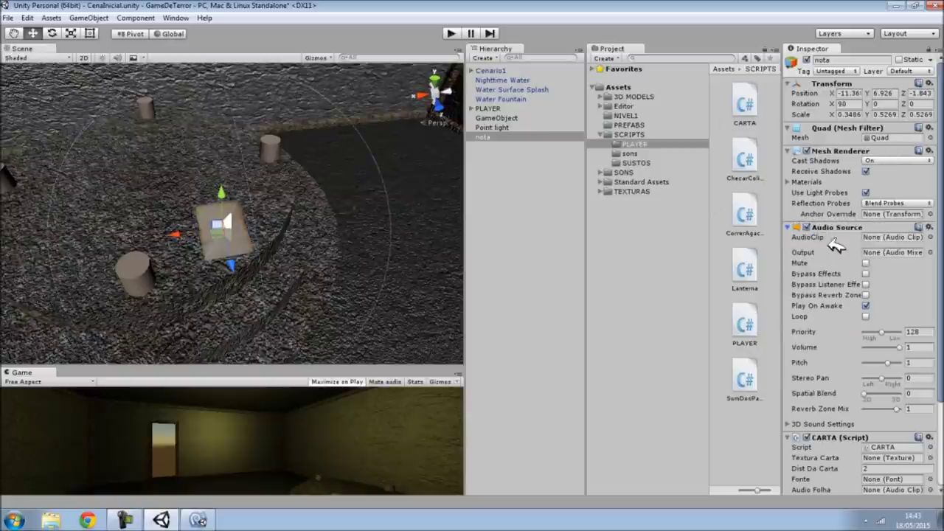
{"action": "left_click", "coordinate": [865, 305]}
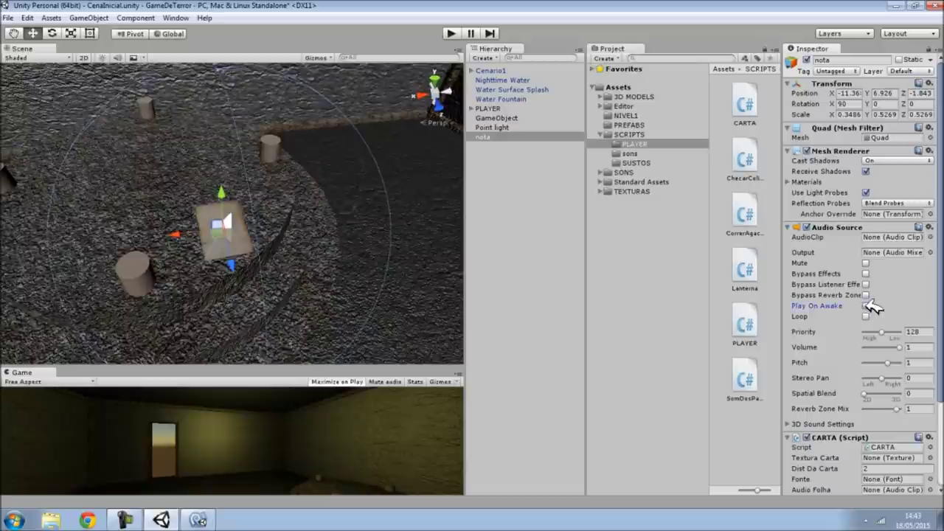
{"action": "left_click", "coordinate": [790, 227]}
{"action": "type", "text": "2"}
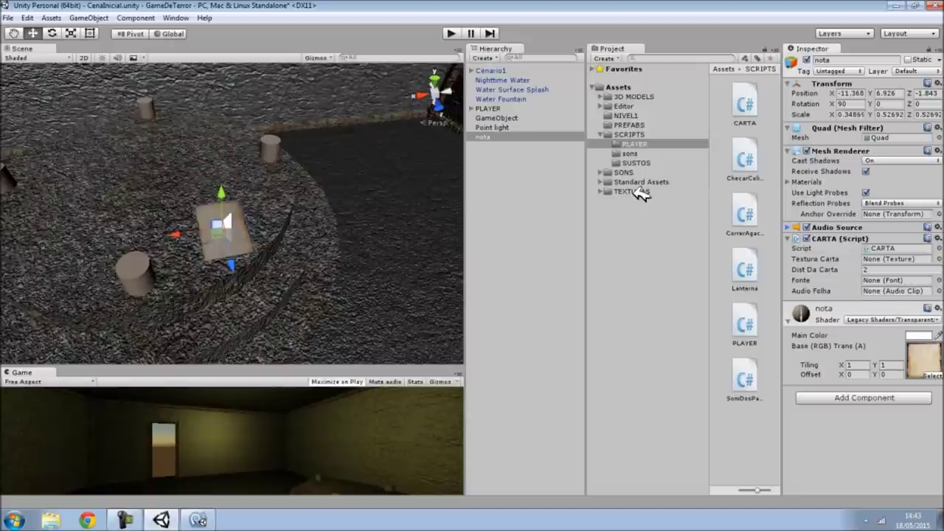
Set the CARTA script's Textura Carta to carta1 and its Fonte to SHOWG.
{"action": "left_click", "coordinate": [640, 193]}
{"action": "left_click", "coordinate": [601, 191]}
{"action": "left_click", "coordinate": [623, 201]}
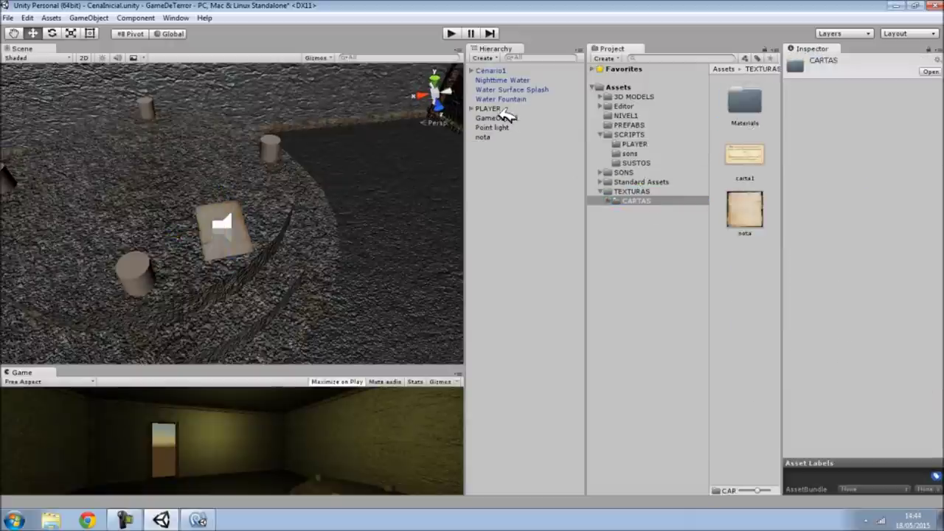
{"action": "left_click", "coordinate": [487, 138]}
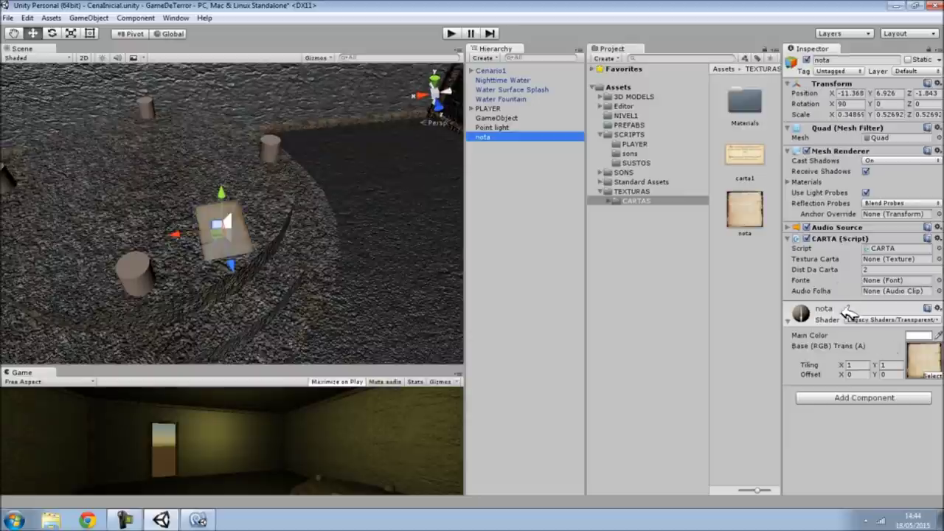
{"action": "left_click_drag", "start_coordinate": [745, 155], "coordinate": [877, 267]}
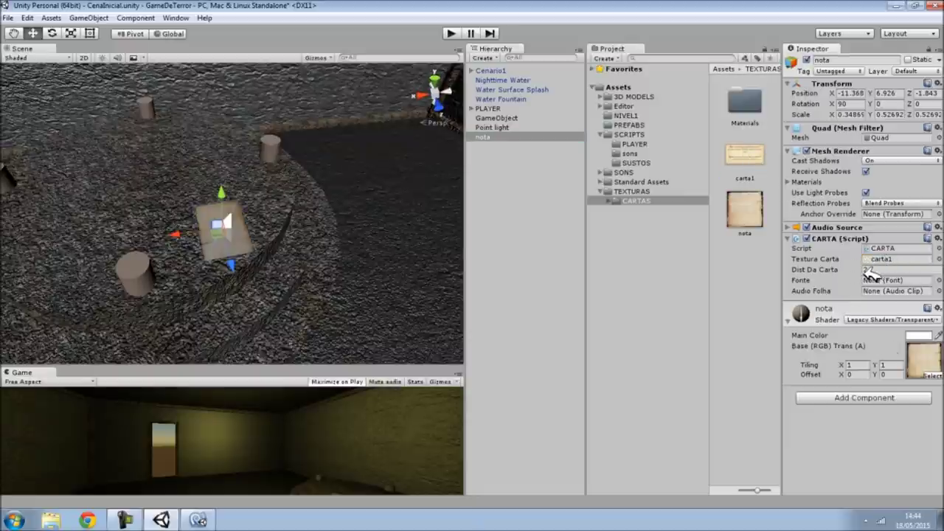
{"action": "left_click", "coordinate": [630, 136]}
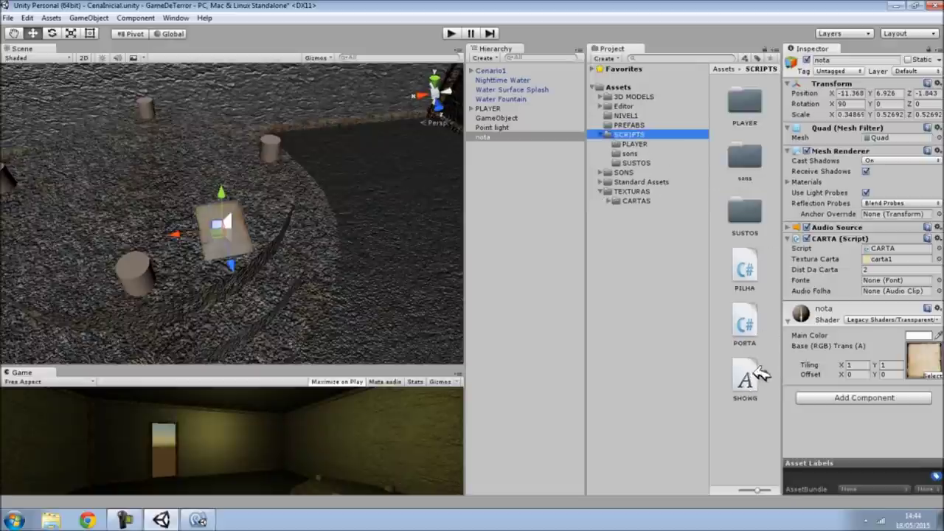
{"action": "left_click_drag", "start_coordinate": [747, 373], "coordinate": [890, 284]}
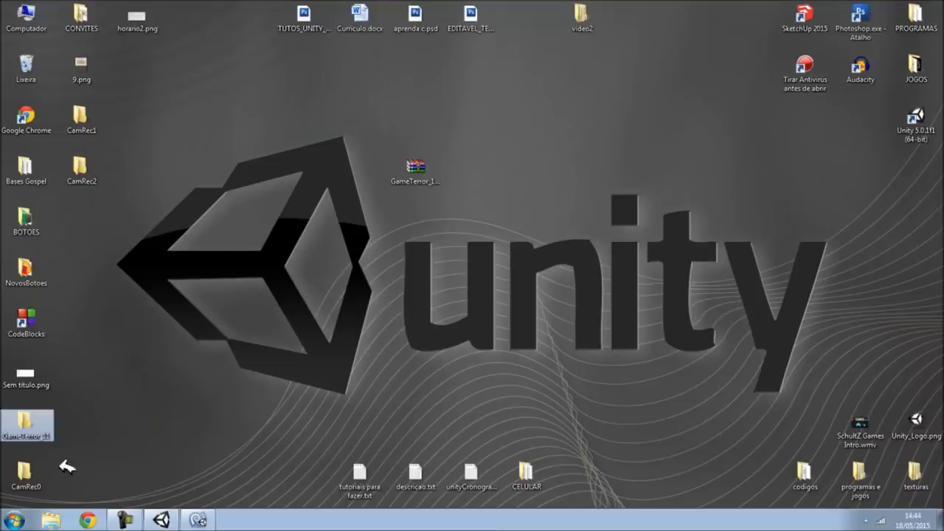
Open GameTerror_11\GameTerror_11 in Explorer and drag somPapel.mp3 over to the Unity window.
{"action": "double_click", "coordinate": [26, 421]}
{"action": "double_click", "coordinate": [130, 77]}
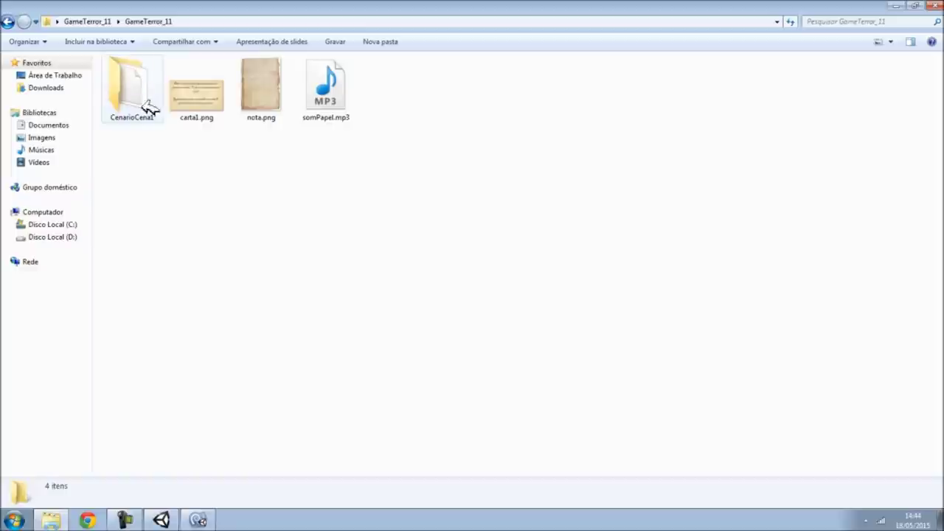
{"action": "mouse_move", "coordinate": [322, 92]}
{"action": "left_mouse_down"}
{"action": "mouse_move", "coordinate": [148, 505]}
{"action": "mouse_move", "coordinate": [163, 523]}
{"action": "left_mouse_up"}
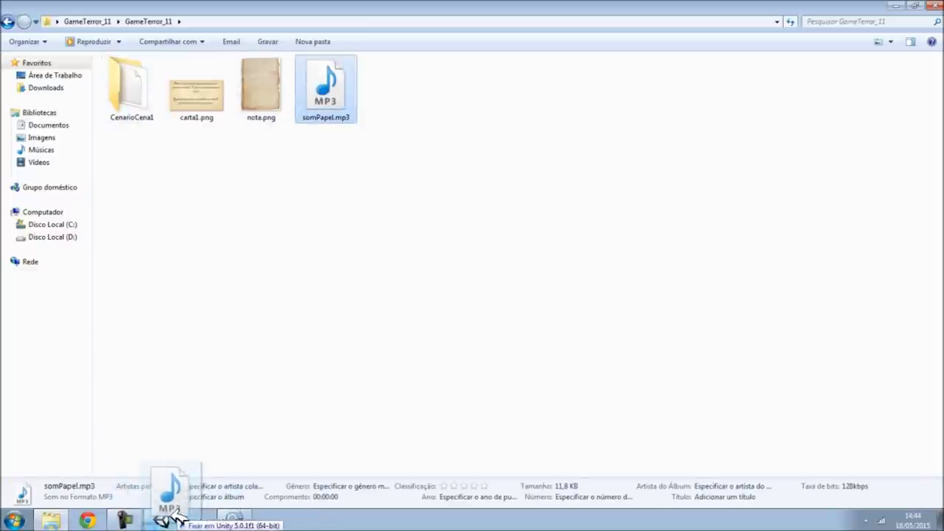
{"action": "mouse_move", "coordinate": [164, 525]}
{"action": "left_mouse_down"}
{"action": "mouse_move", "coordinate": [325, 441]}
{"action": "mouse_move", "coordinate": [644, 153]}
{"action": "left_mouse_up"}
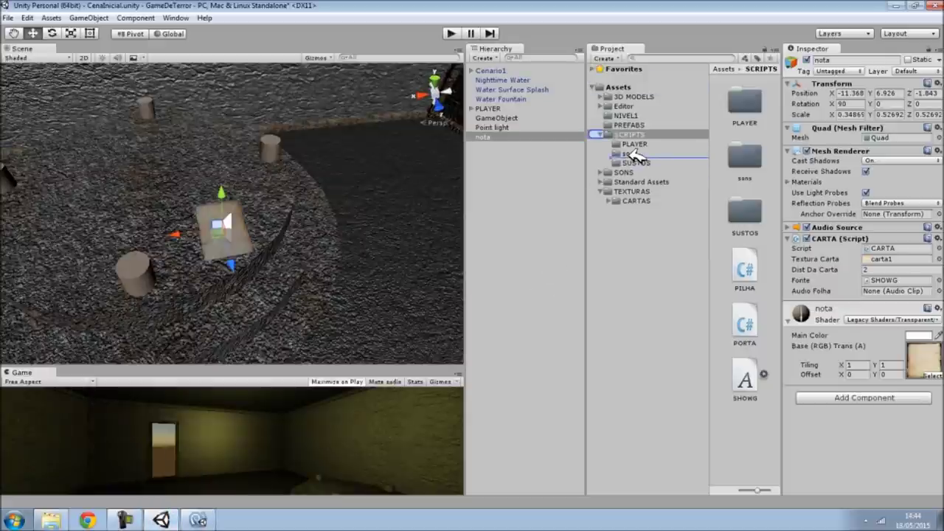
Drop somPapel.mp3 into the Project panel and move it into Assets/SONS/PLAYER.
{"action": "left_click_drag", "start_coordinate": [641, 152], "coordinate": [640, 152]}
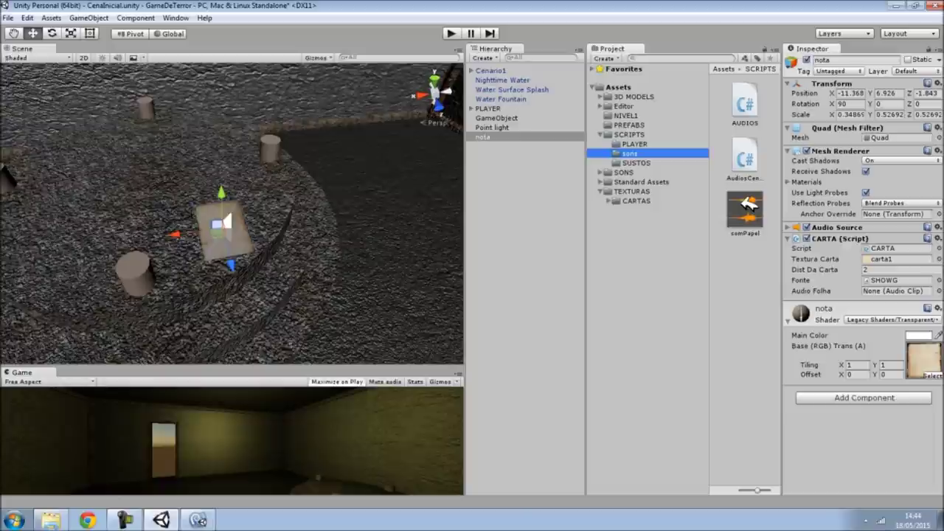
{"action": "left_click_drag", "start_coordinate": [752, 212], "coordinate": [618, 168]}
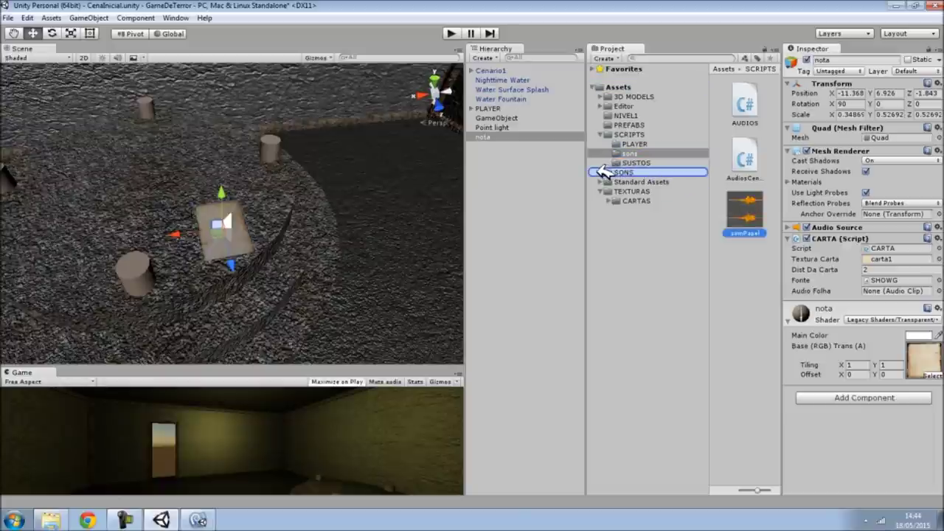
{"action": "left_click_drag", "start_coordinate": [623, 172], "coordinate": [623, 172]}
{"action": "left_click", "coordinate": [623, 172]}
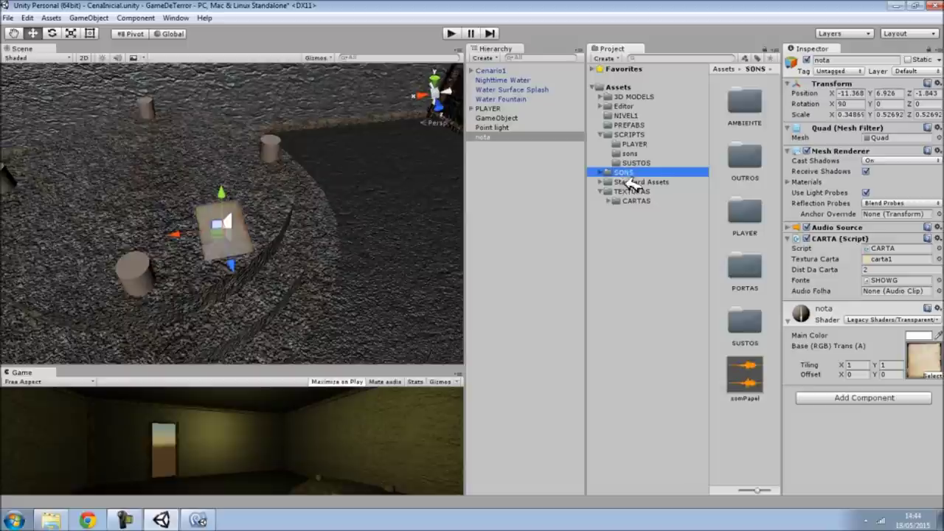
{"action": "left_click", "coordinate": [746, 378]}
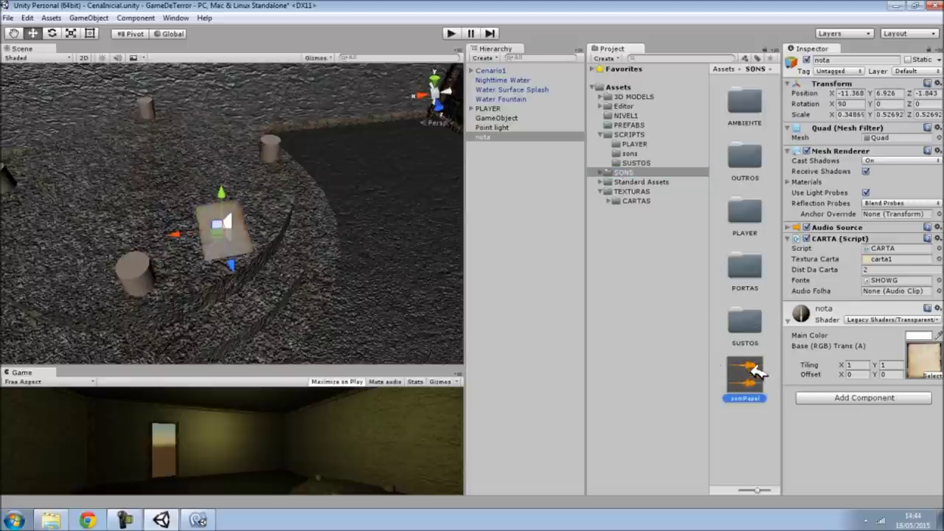
{"action": "left_click_drag", "start_coordinate": [750, 212], "coordinate": [750, 212]}
{"action": "double_click", "coordinate": [753, 215]}
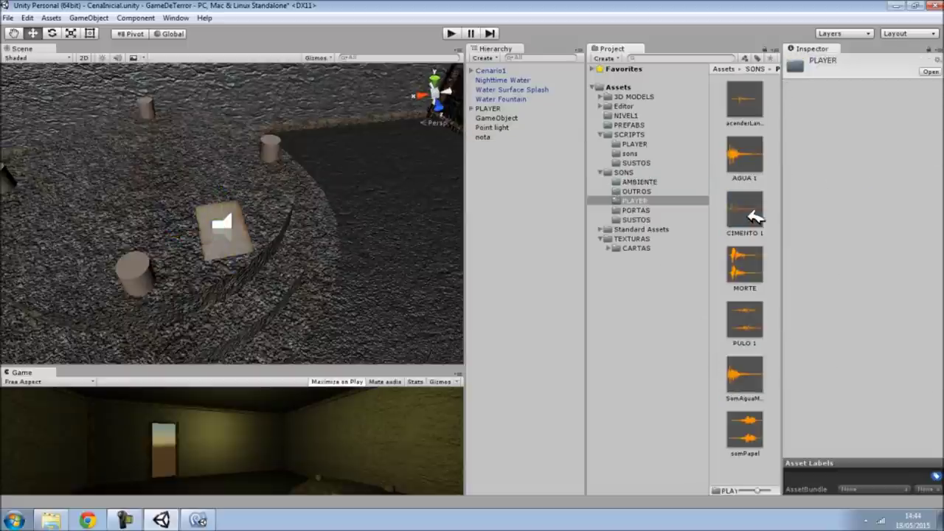
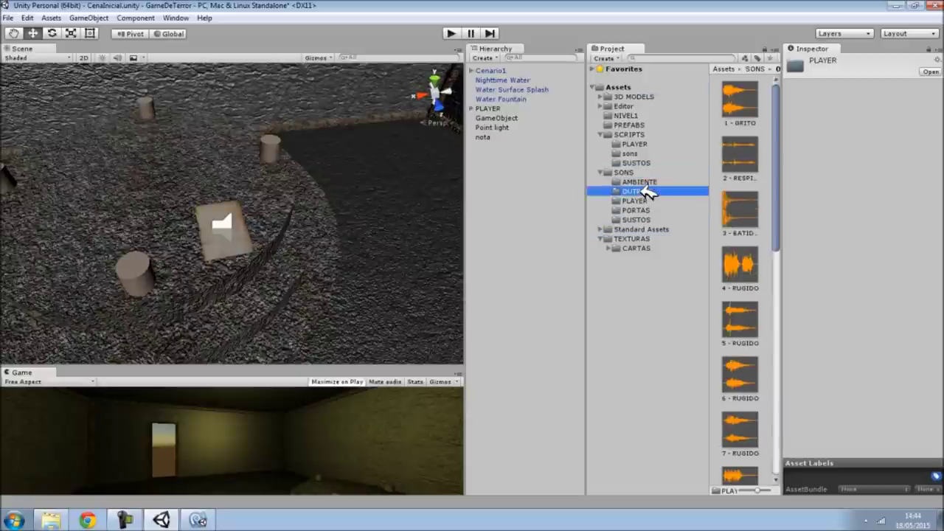
Assign the somPapel clip from SONS/OUTROS to the nota CARTA script's Audio Folha field.
{"action": "scroll", "coordinate": [764, 228], "scroll_direction": "down", "scroll_amount": 3}
{"action": "scroll", "coordinate": [743, 270], "scroll_direction": "down", "scroll_amount": 3}
{"action": "scroll", "coordinate": [746, 329], "scroll_direction": "down", "scroll_amount": 2}
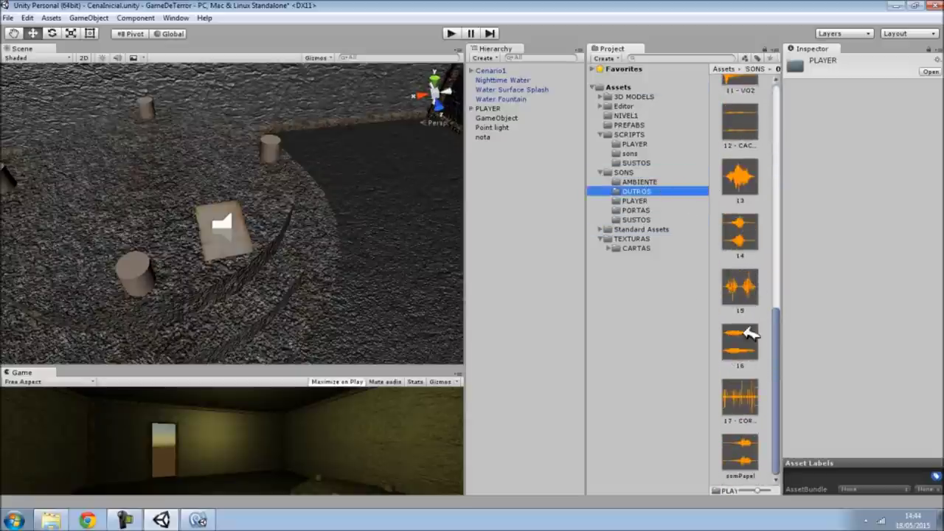
{"action": "left_click", "coordinate": [746, 451]}
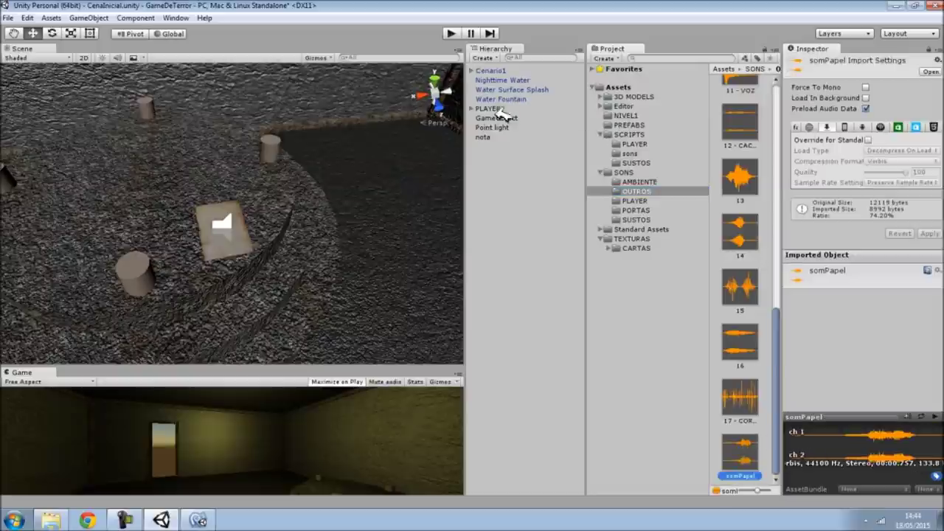
{"action": "left_click", "coordinate": [489, 137]}
{"action": "left_click_drag", "start_coordinate": [757, 462], "coordinate": [892, 292]}
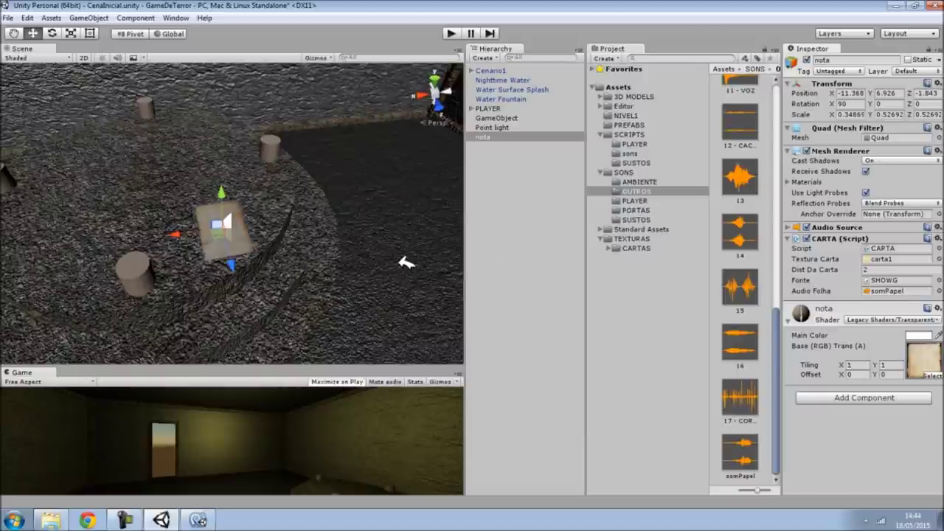
{"action": "left_click", "coordinate": [506, 136]}
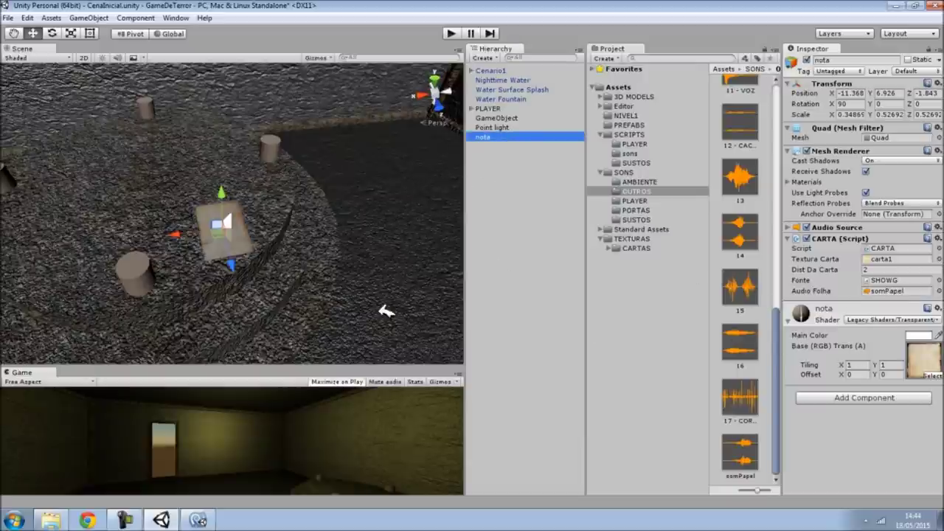
{"action": "scroll", "coordinate": [315, 295], "scroll_direction": "down", "scroll_amount": 5}
{"action": "scroll", "coordinate": [439, 273], "scroll_direction": "down", "scroll_amount": 3}
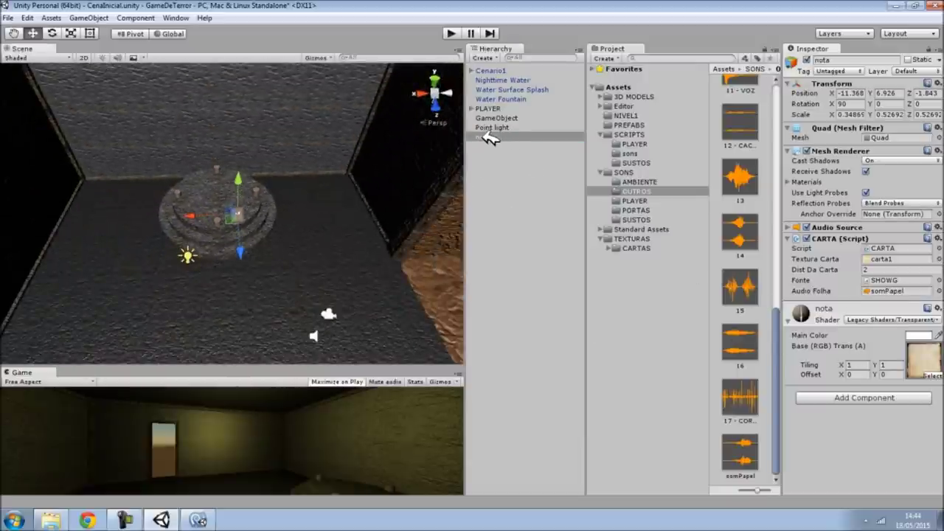
Save nota as a prefab in PREFABS and place a test copy in the scene.
{"action": "left_click_drag", "start_coordinate": [489, 138], "coordinate": [638, 124]}
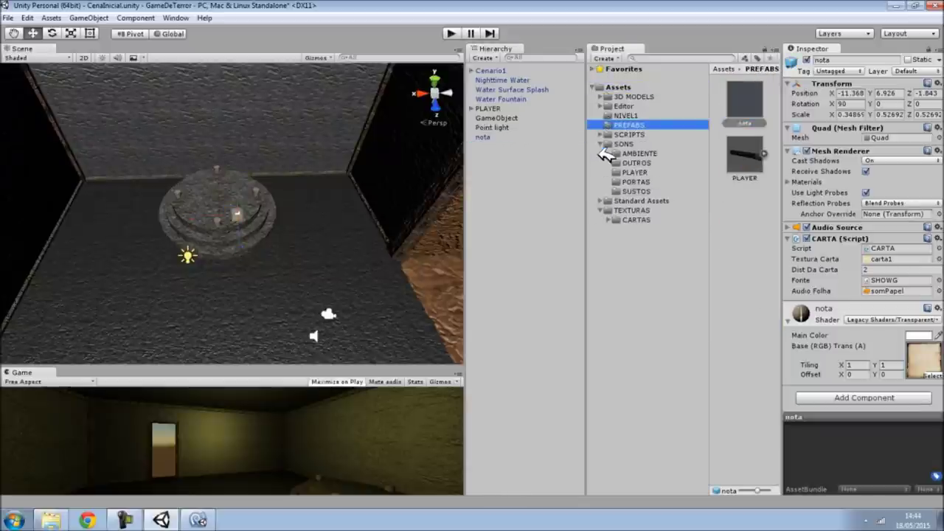
{"action": "left_click", "coordinate": [601, 145]}
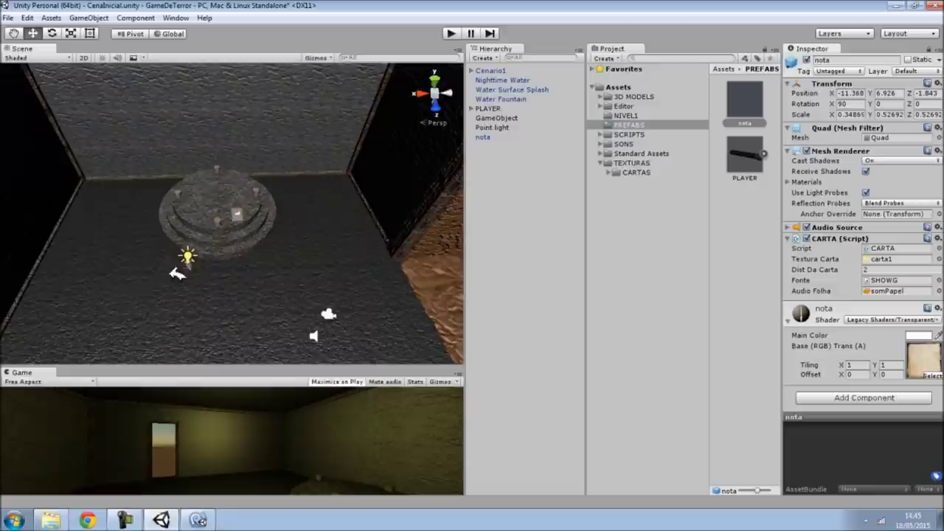
{"action": "left_click_drag", "start_coordinate": [749, 105], "coordinate": [96, 328]}
{"action": "left_click_drag", "start_coordinate": [96, 328], "coordinate": [117, 331], "text": "alt"}
{"action": "key", "text": "f"}
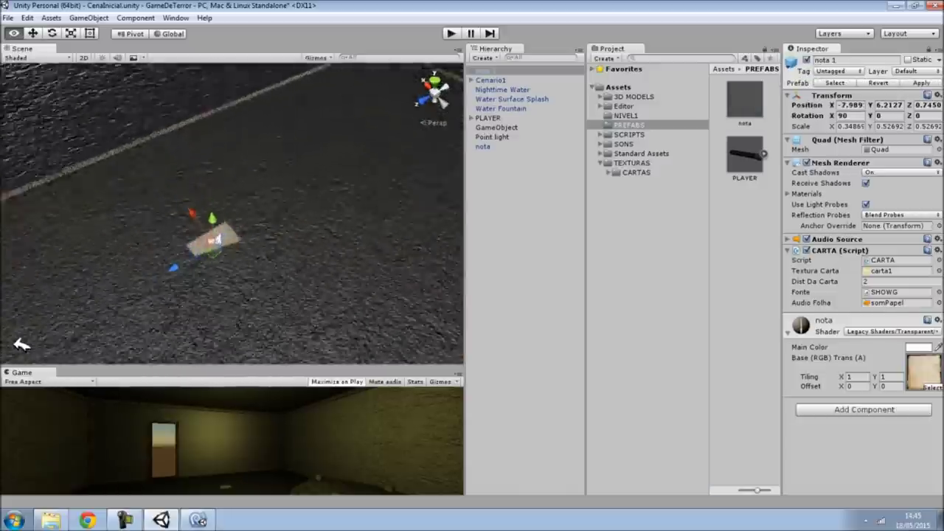
{"action": "left_click_drag", "start_coordinate": [191, 269], "coordinate": [197, 258]}
{"action": "left_click_drag", "start_coordinate": [315, 248], "coordinate": [381, 244], "text": "alt"}
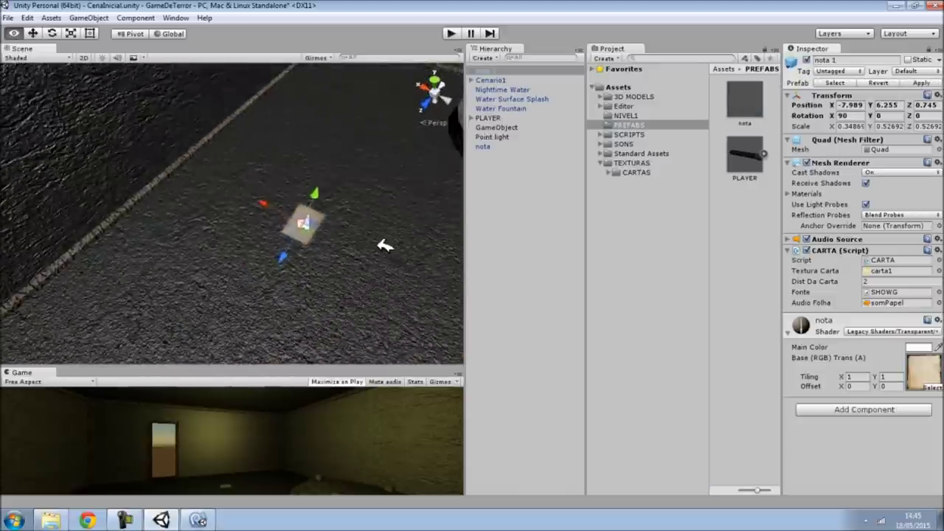
Locate the carta1 texture, delete the nota 1 test copy, and start Play mode.
{"action": "left_click", "coordinate": [881, 270]}
{"action": "left_click", "coordinate": [743, 154]}
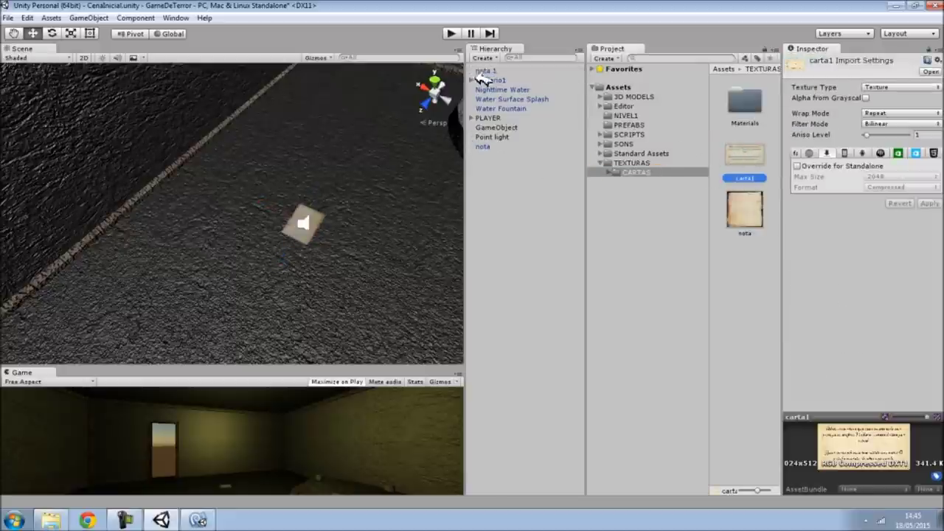
{"action": "left_click", "coordinate": [483, 70]}
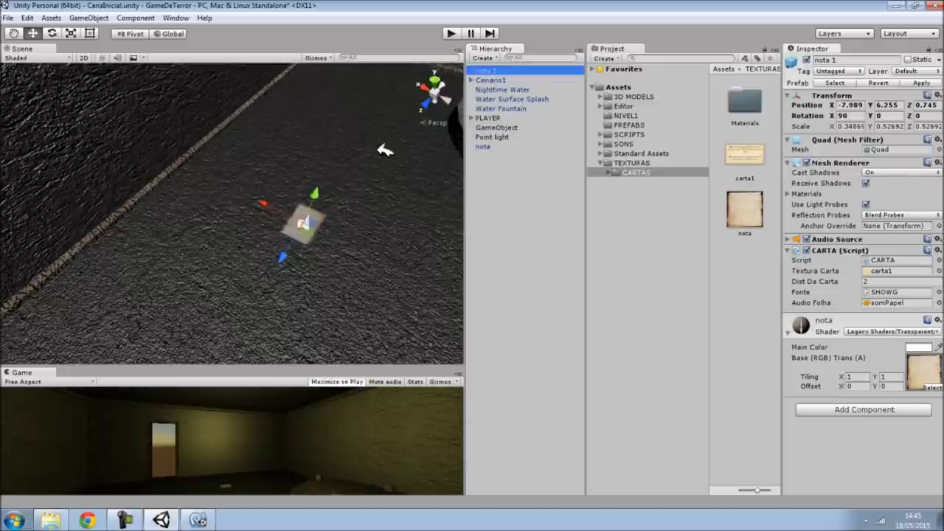
{"action": "key", "text": "Delete"}
{"action": "scroll", "coordinate": [295, 185], "scroll_direction": "down", "scroll_amount": 5}
{"action": "left_click", "coordinate": [453, 34]}
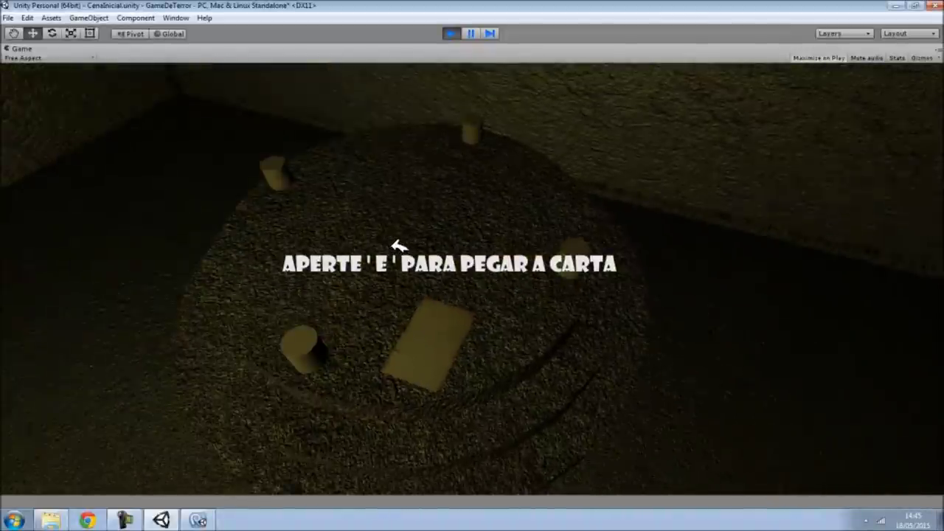
Read the letter's handwritten text with E, then dismiss it with FECHAR.
{"action": "key", "text": "e"}
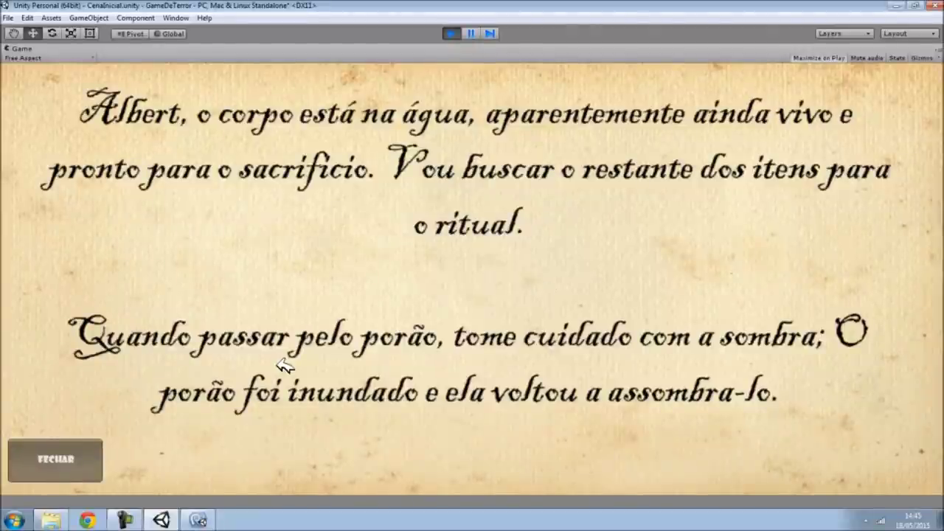
{"action": "left_click", "coordinate": [74, 463]}
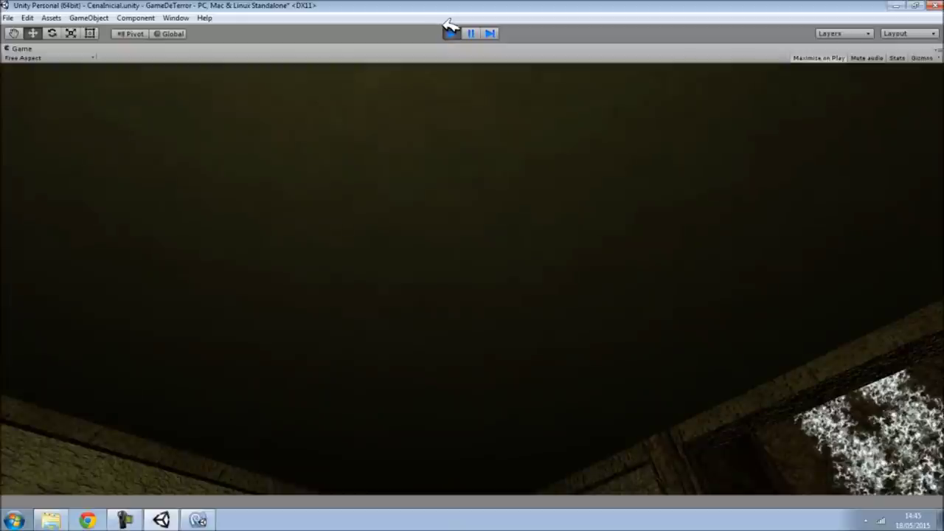
Exit Play mode and orbit the Scene view back into the room.
{"action": "left_click", "coordinate": [450, 34]}
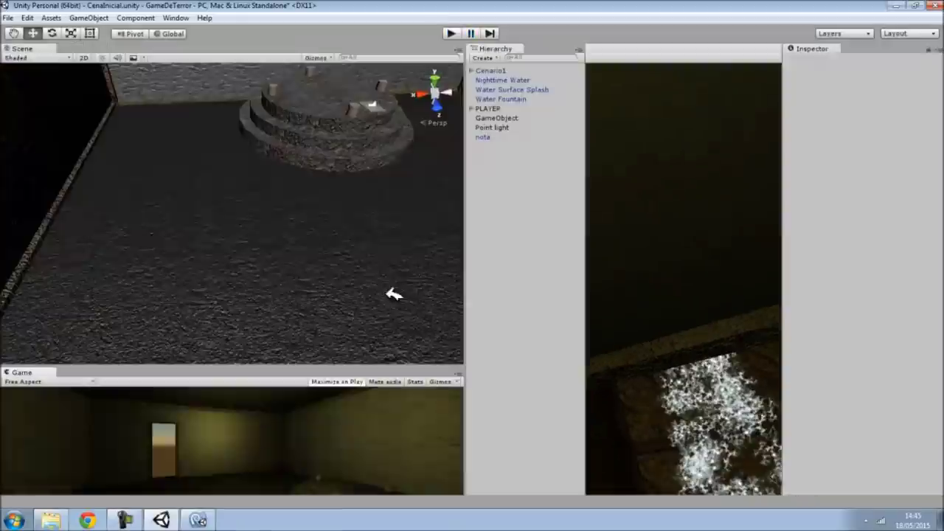
{"action": "left_click_drag", "start_coordinate": [421, 263], "coordinate": [216, 267], "text": "alt"}
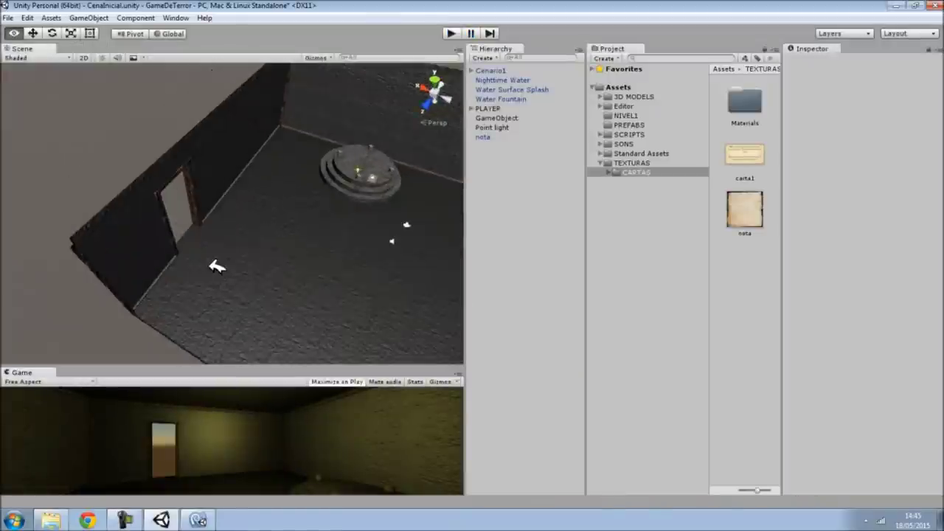
{"action": "mouse_move", "coordinate": [216, 267]}
{"action": "right_mouse_down"}
{"action": "mouse_move", "coordinate": [501, 133]}
{"action": "mouse_move", "coordinate": [285, 57]}
{"action": "mouse_move", "coordinate": [207, 59]}
{"action": "mouse_move", "coordinate": [179, 67]}
{"action": "mouse_move", "coordinate": [939, 212]}
{"action": "mouse_move", "coordinate": [880, 74]}
{"action": "mouse_move", "coordinate": [391, 516]}
{"action": "mouse_move", "coordinate": [29, 117]}
{"action": "mouse_move", "coordinate": [185, 168]}
{"action": "right_mouse_up"}
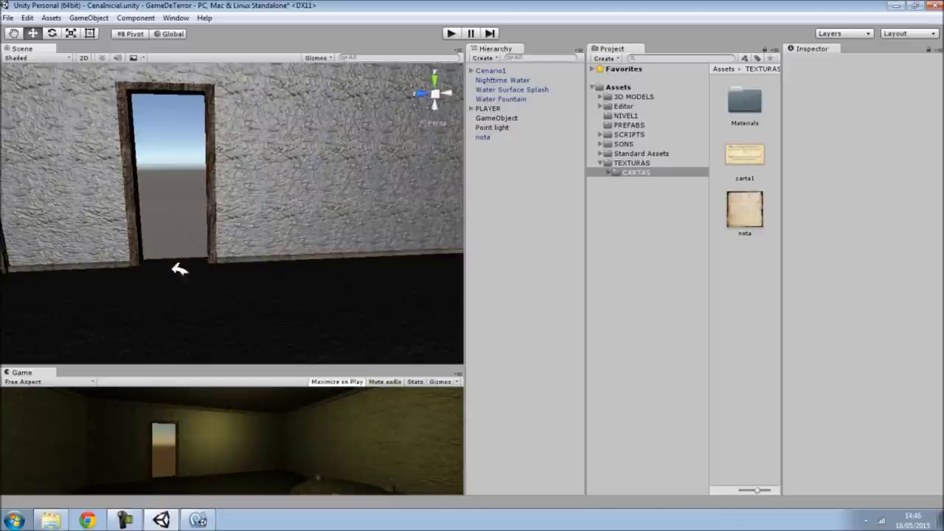
{"action": "left_click", "coordinate": [124, 520]}
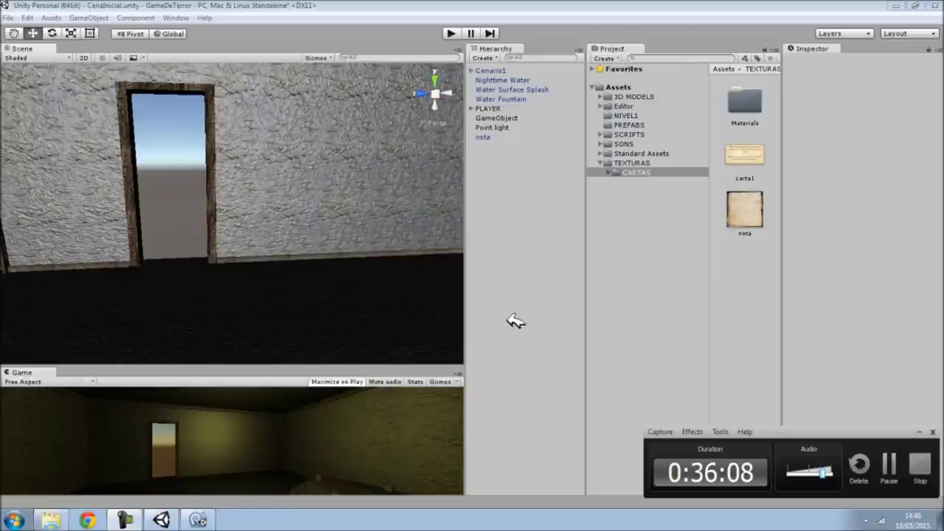